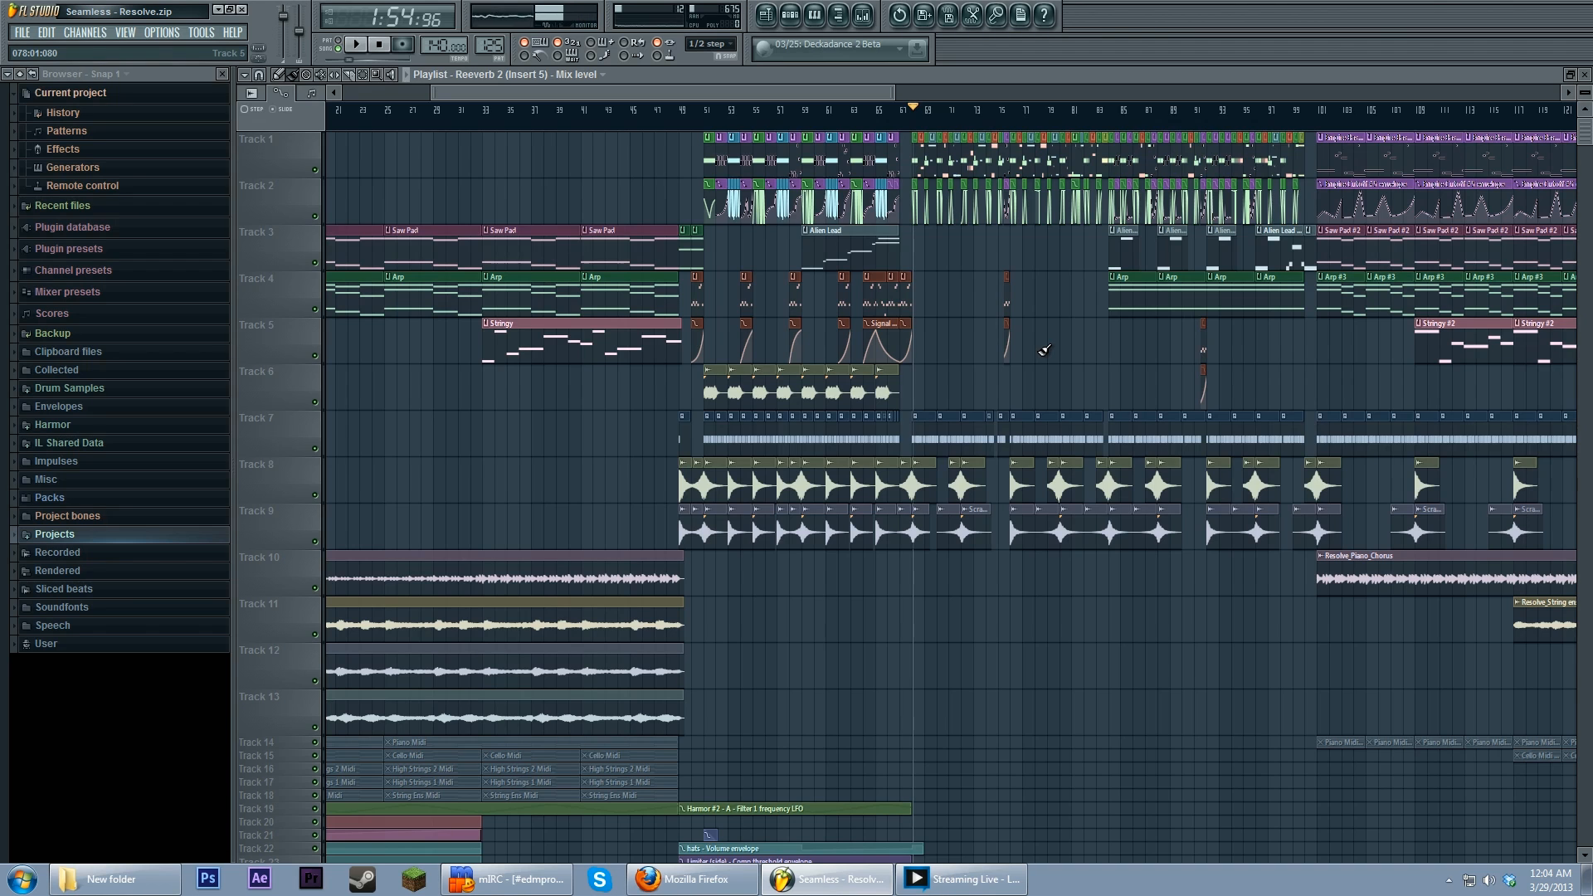
Step: Set the playlist snap to Line and place the playback position at the start of bar 68
scroll(963, 349, up, 5)
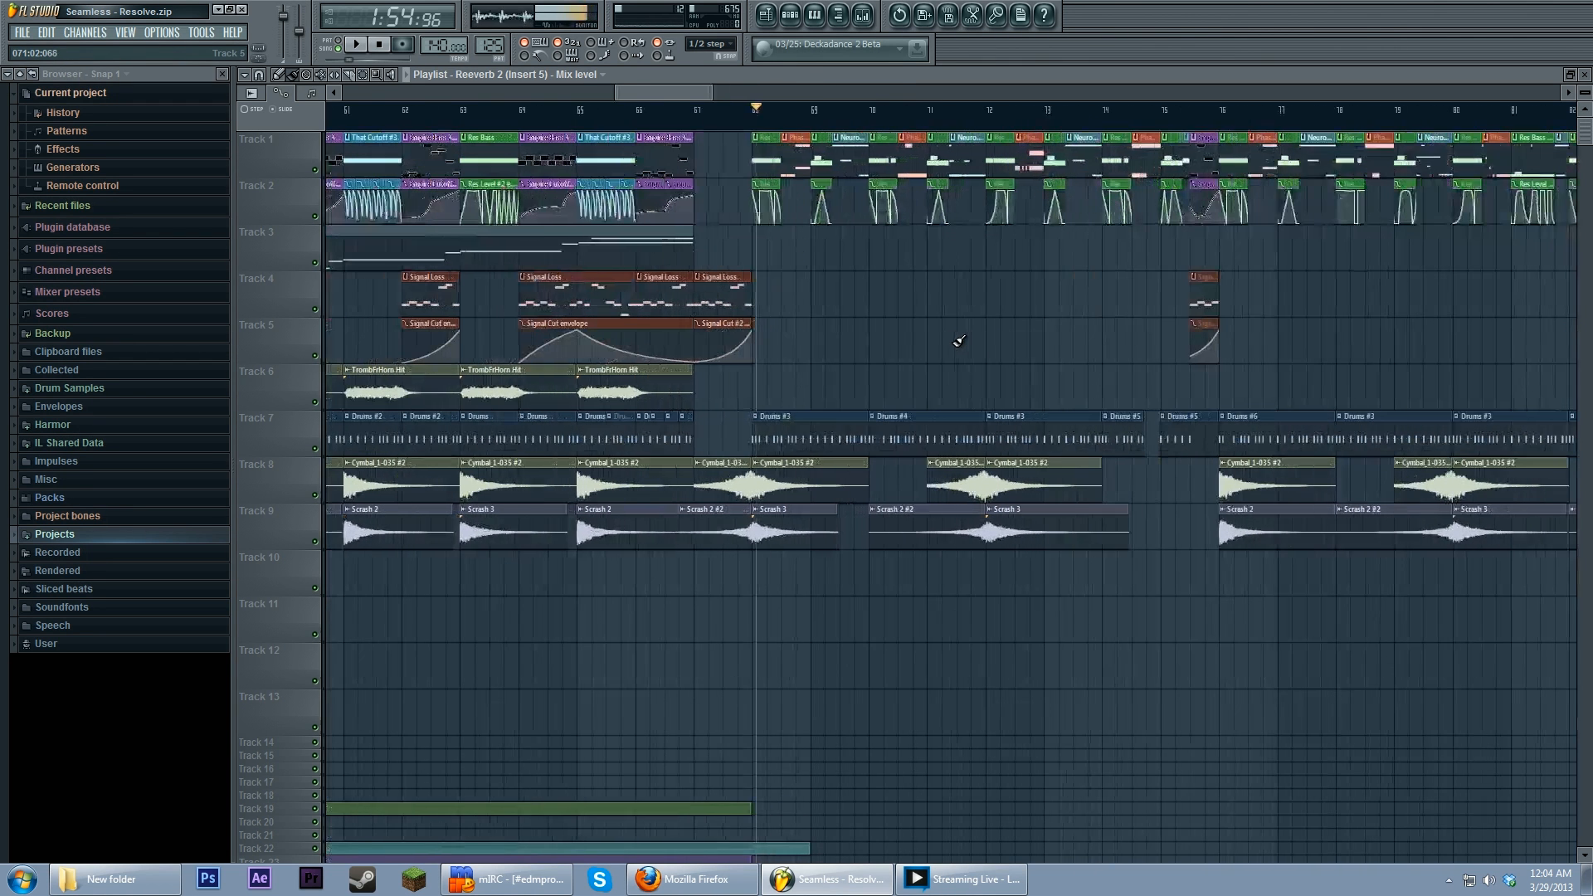
double_click(756, 117)
double_click(755, 119)
click(755, 119)
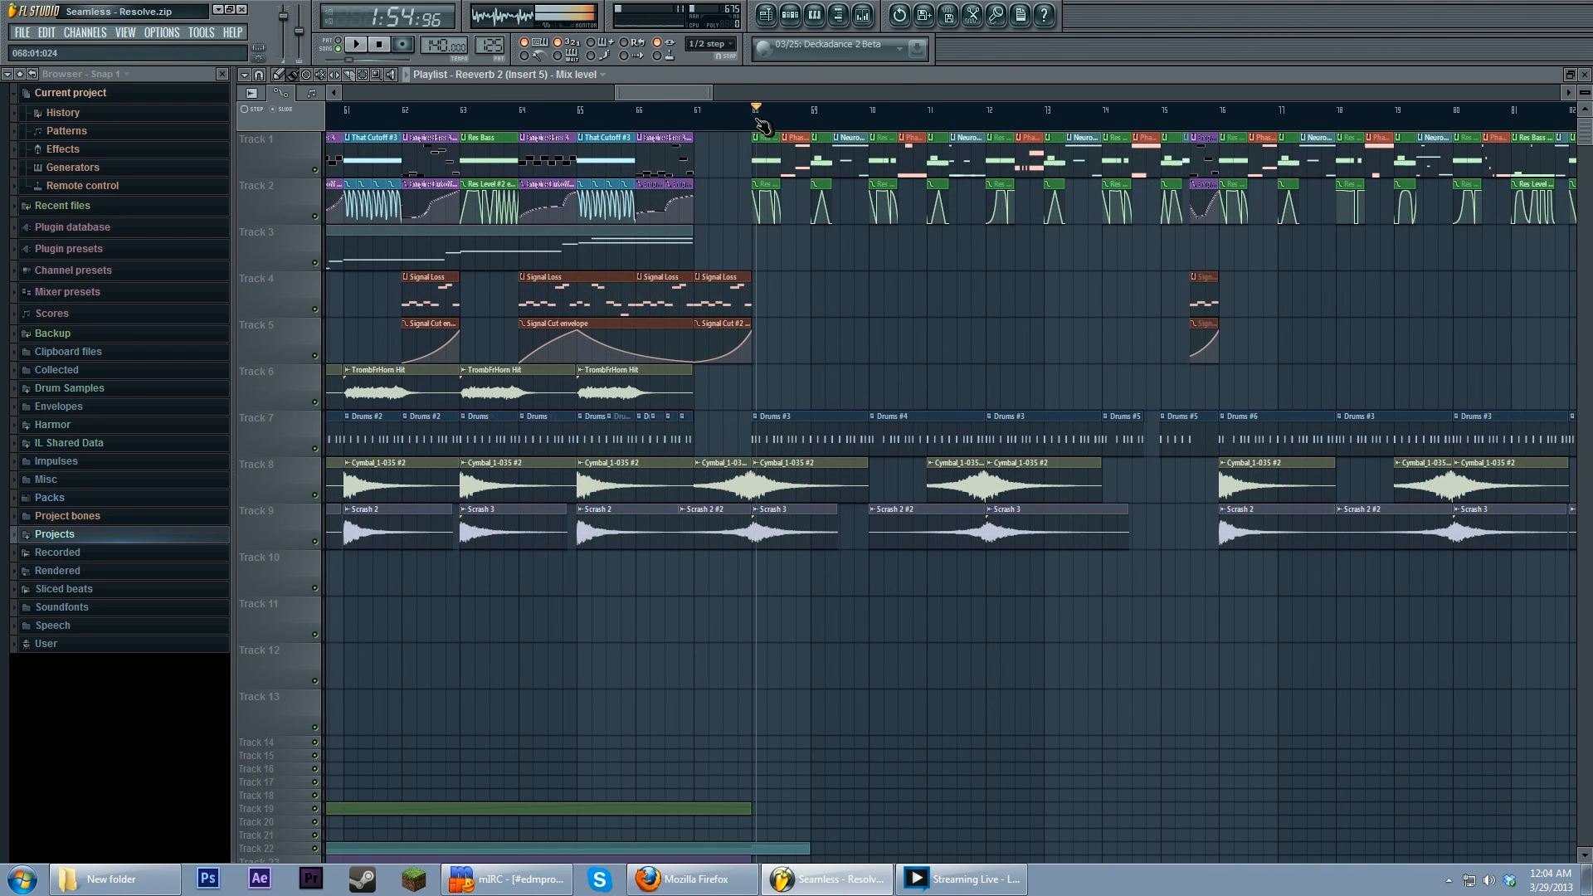
double_click(754, 120)
click(709, 44)
click(724, 58)
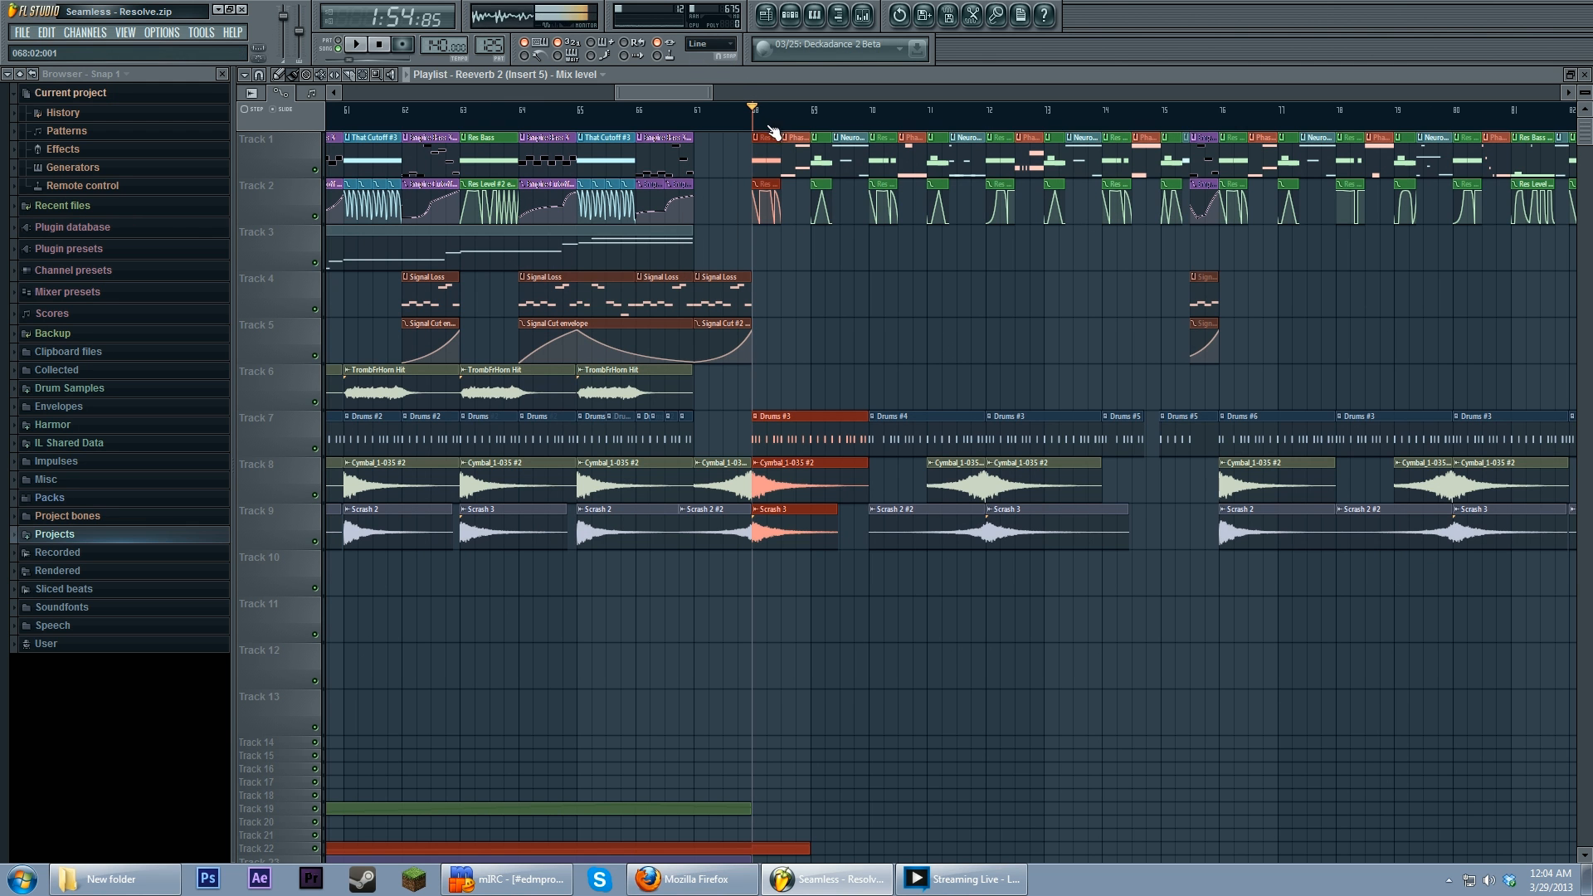
double_click(766, 127)
scroll(819, 278, down, 3)
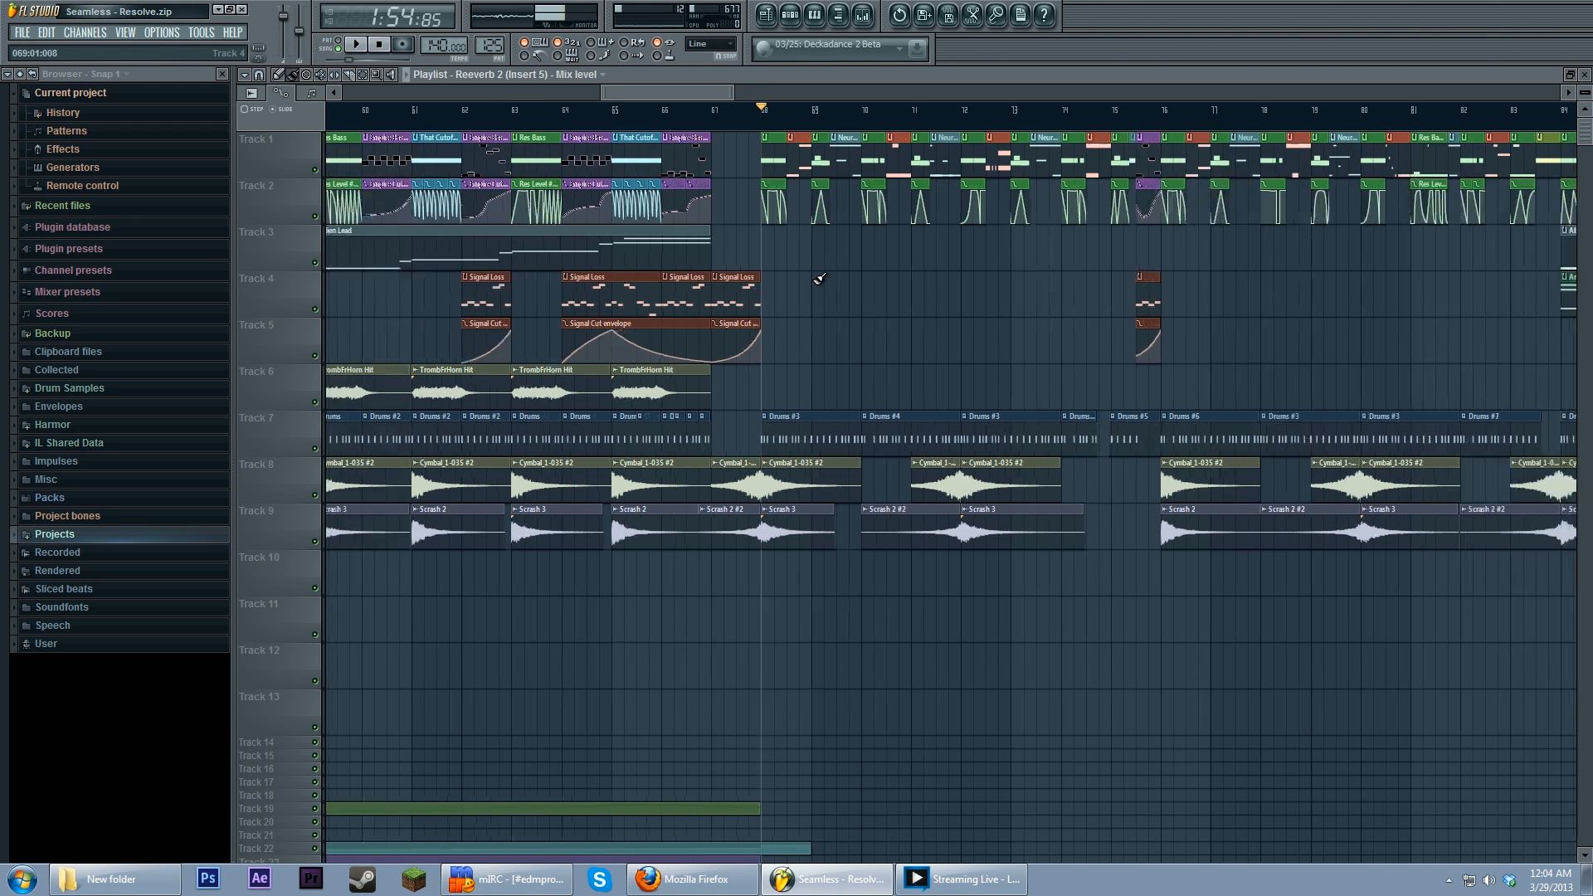
scroll(819, 279, down, 3)
drag(842, 313, 968, 336)
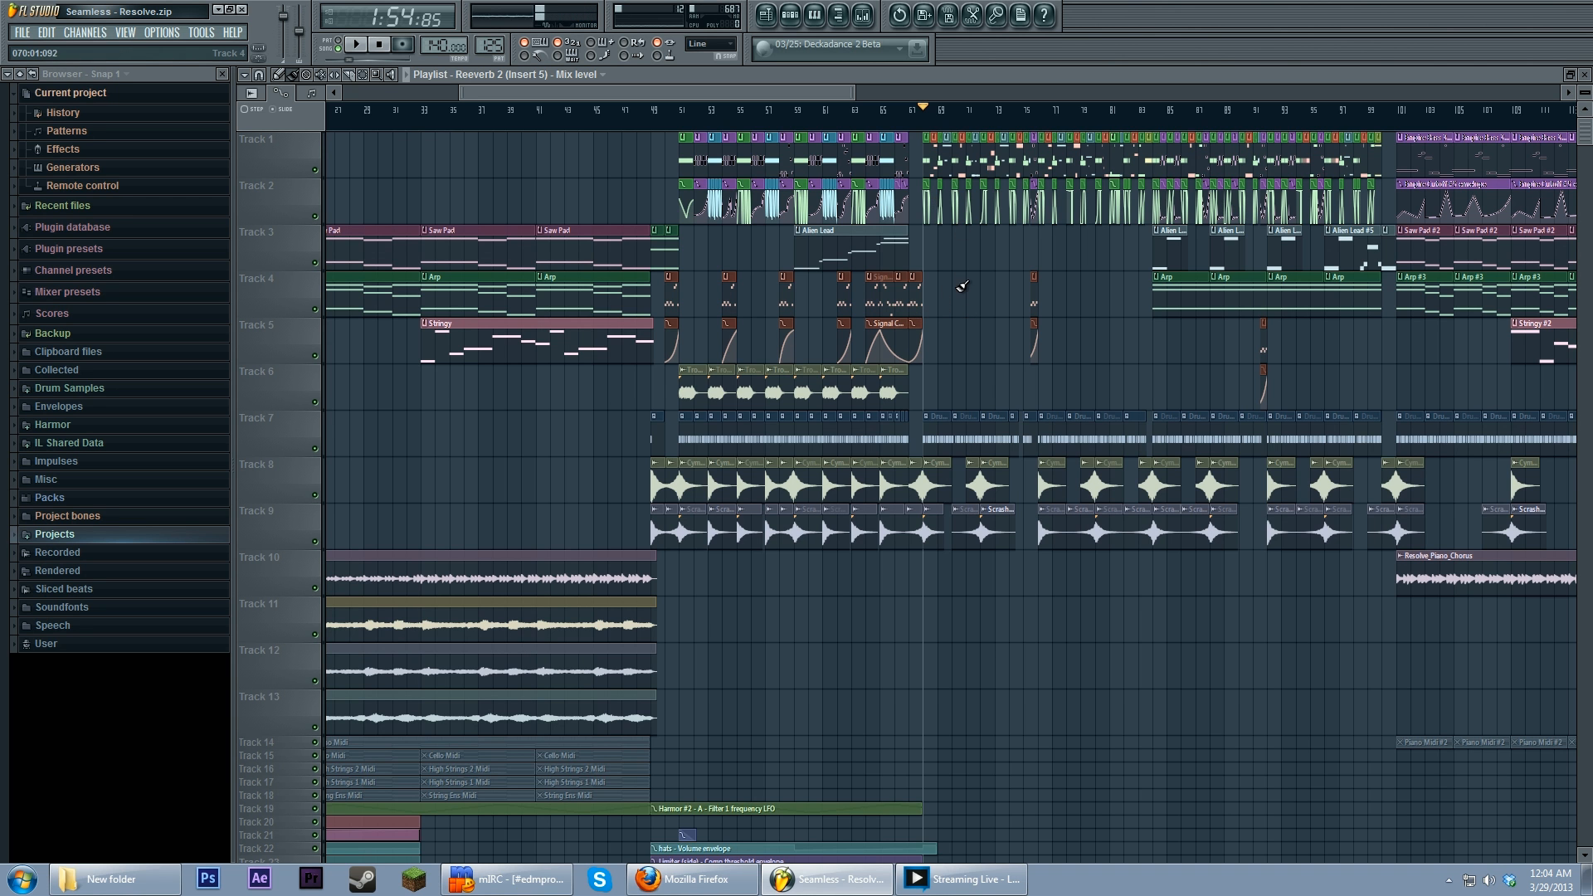
scroll(965, 308, down, 5)
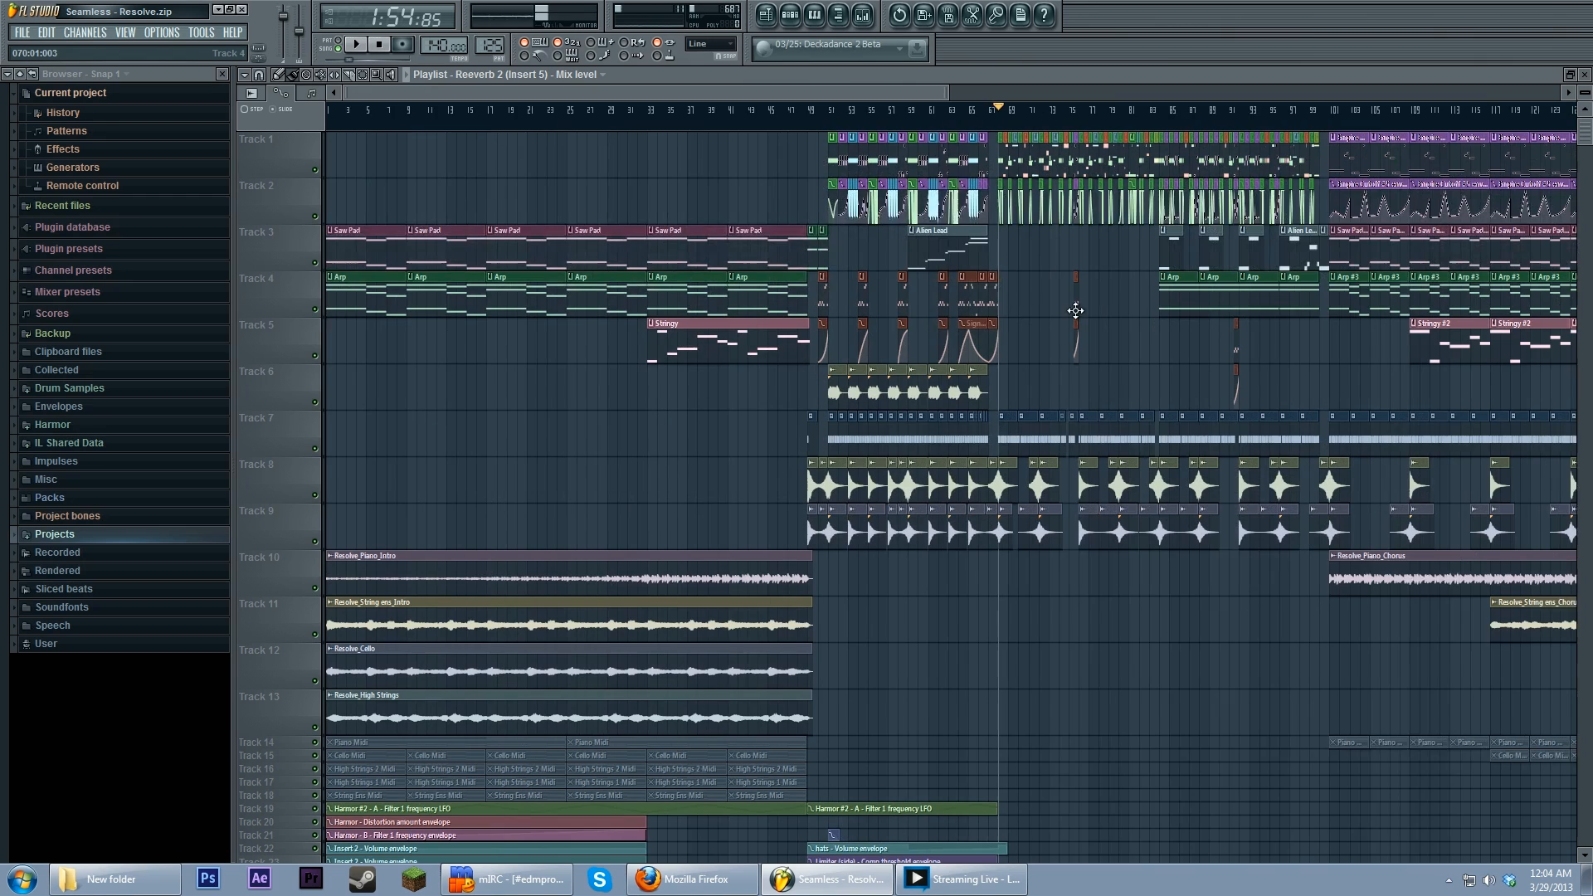
drag(989, 357, 927, 362)
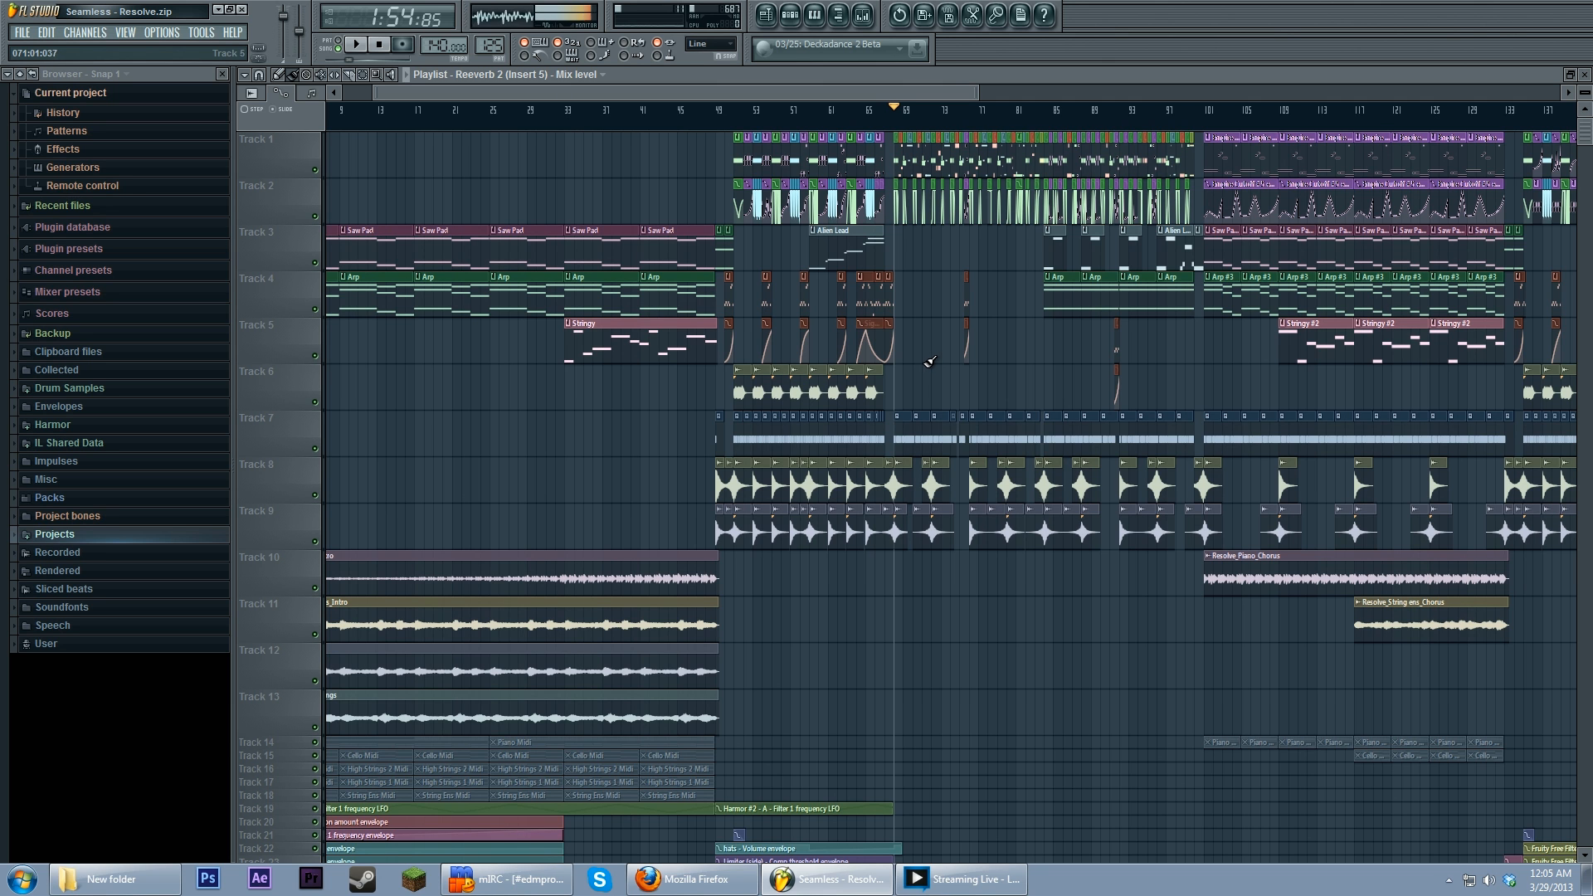
scroll(939, 359, up, 2)
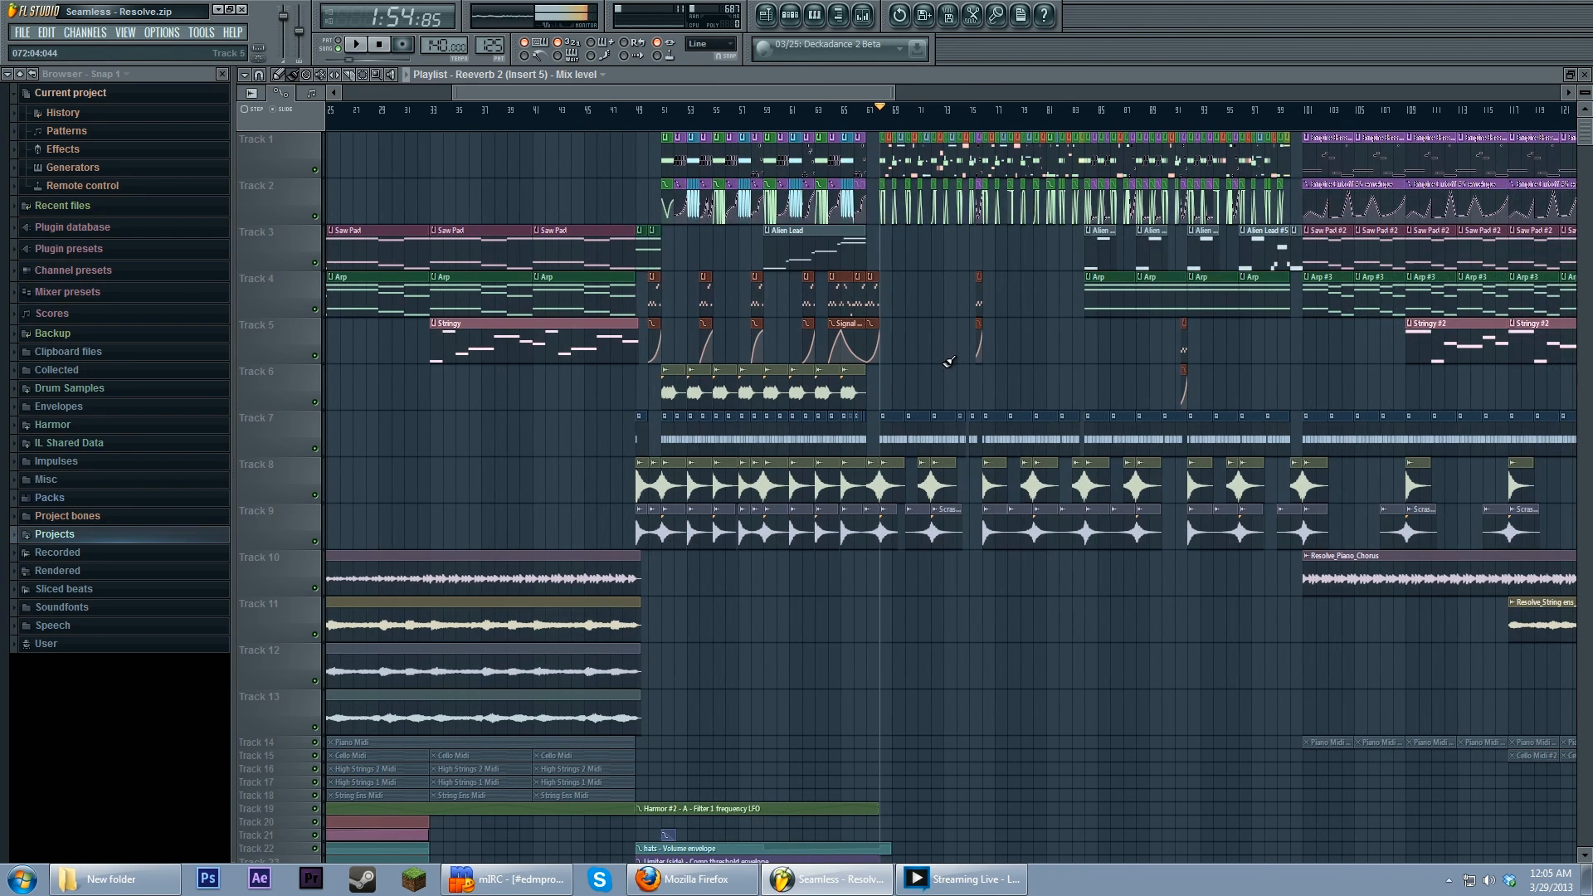
click(863, 14)
drag(839, 366, 855, 371)
key(F9)
click(537, 418)
click(546, 404)
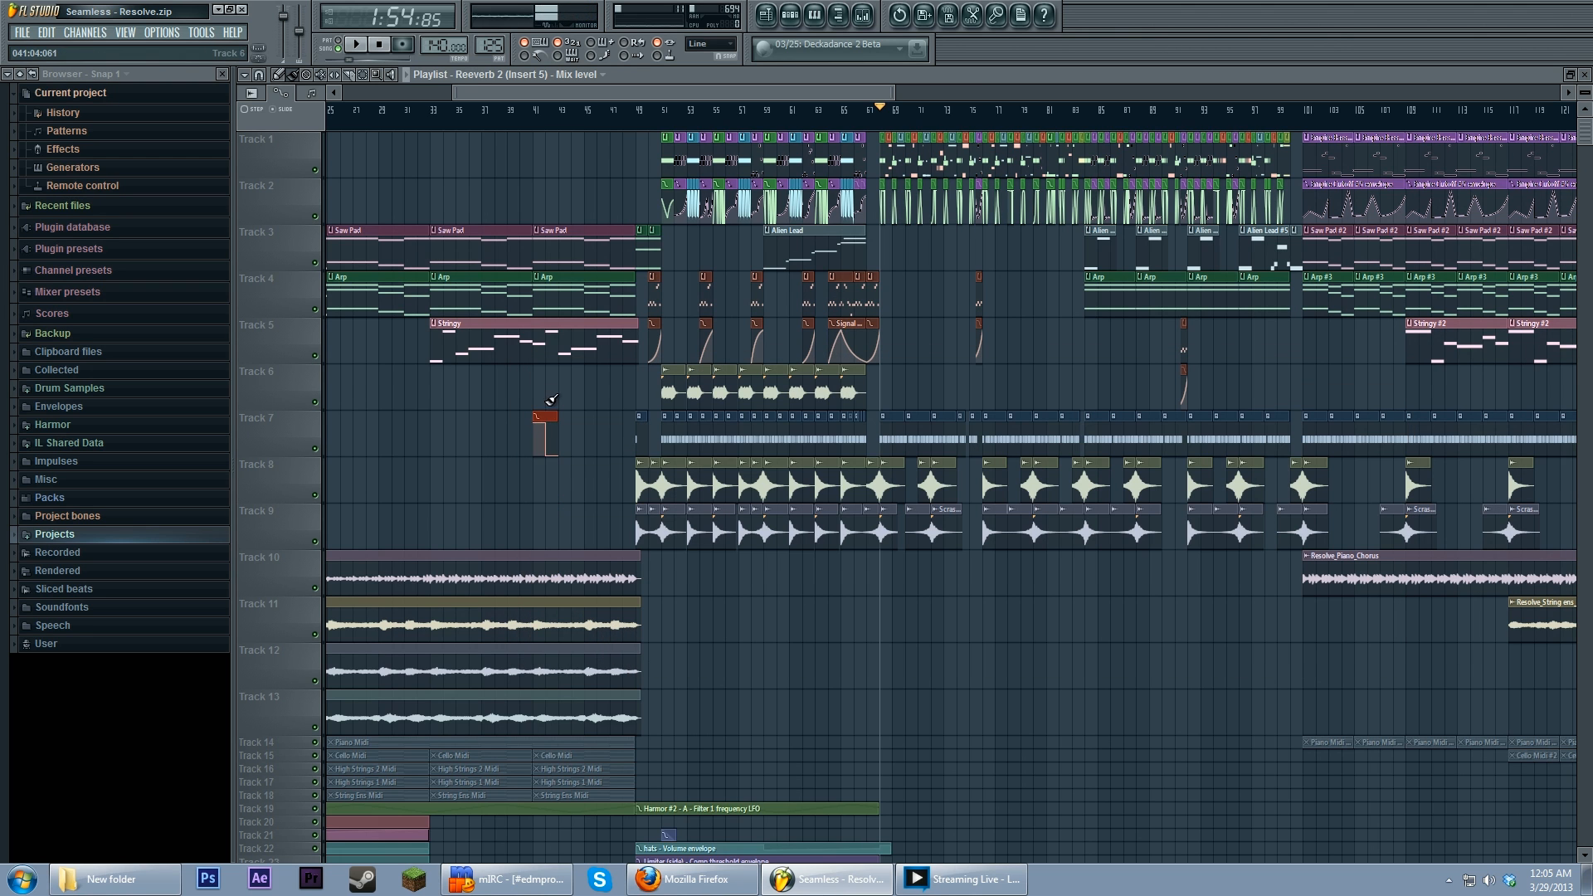
Step: Open the mixer and reposition its window over the playlist to view the insert tracks
click(863, 15)
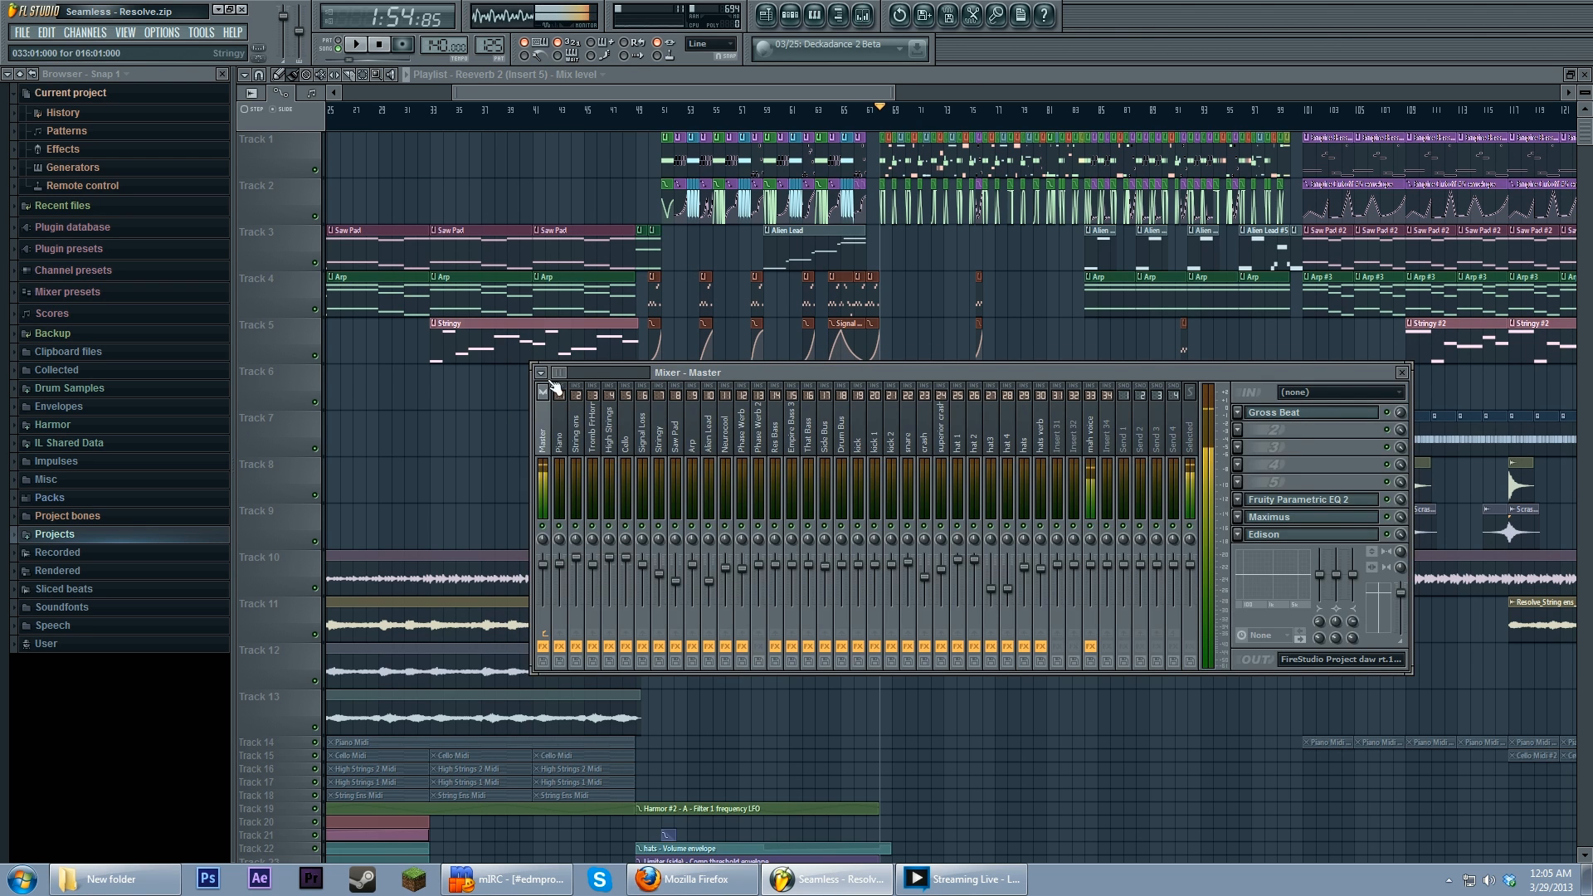
drag(532, 390, 399, 390)
drag(744, 371, 804, 378)
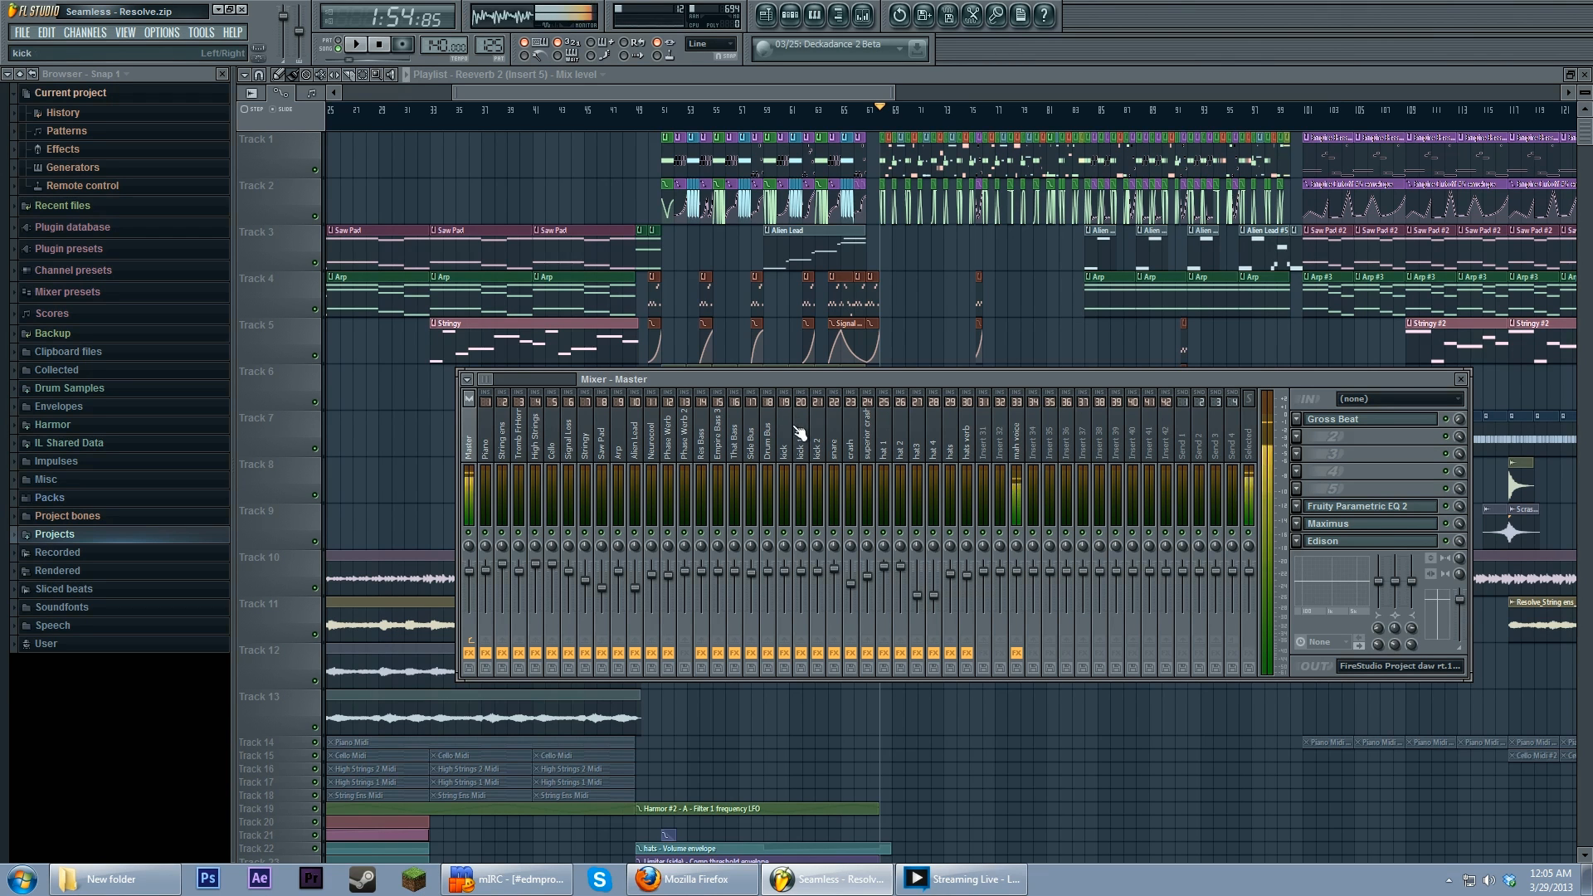
click(792, 16)
click(792, 16)
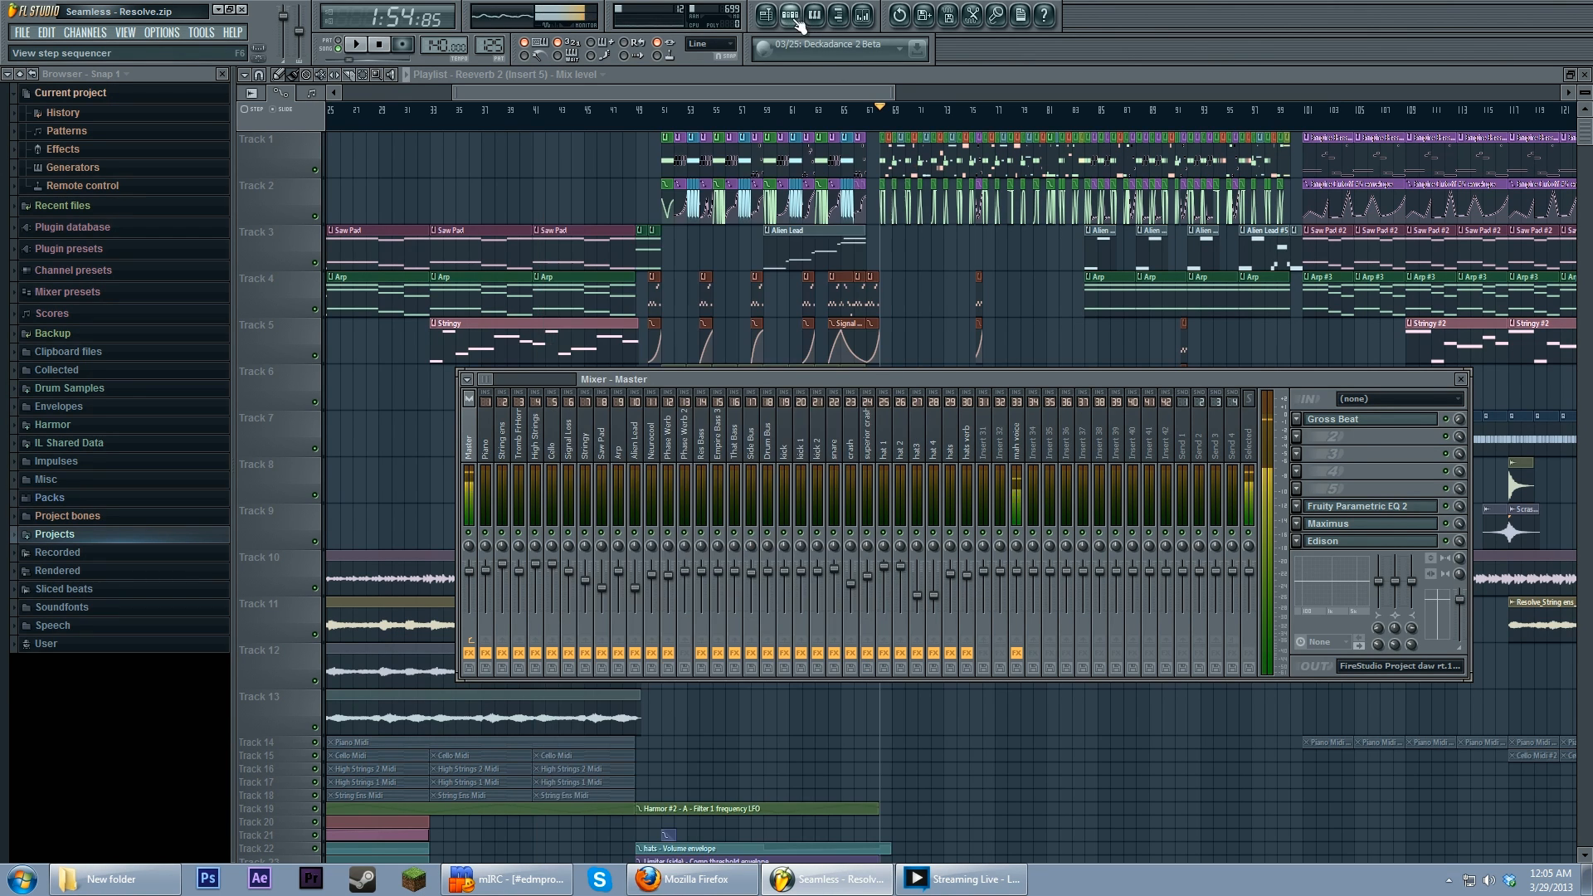
Step: Expand the Drum Samples folder and audition several GM_Kick samples, including GM_Kick_026
click(196, 390)
scroll(157, 460, down, 20)
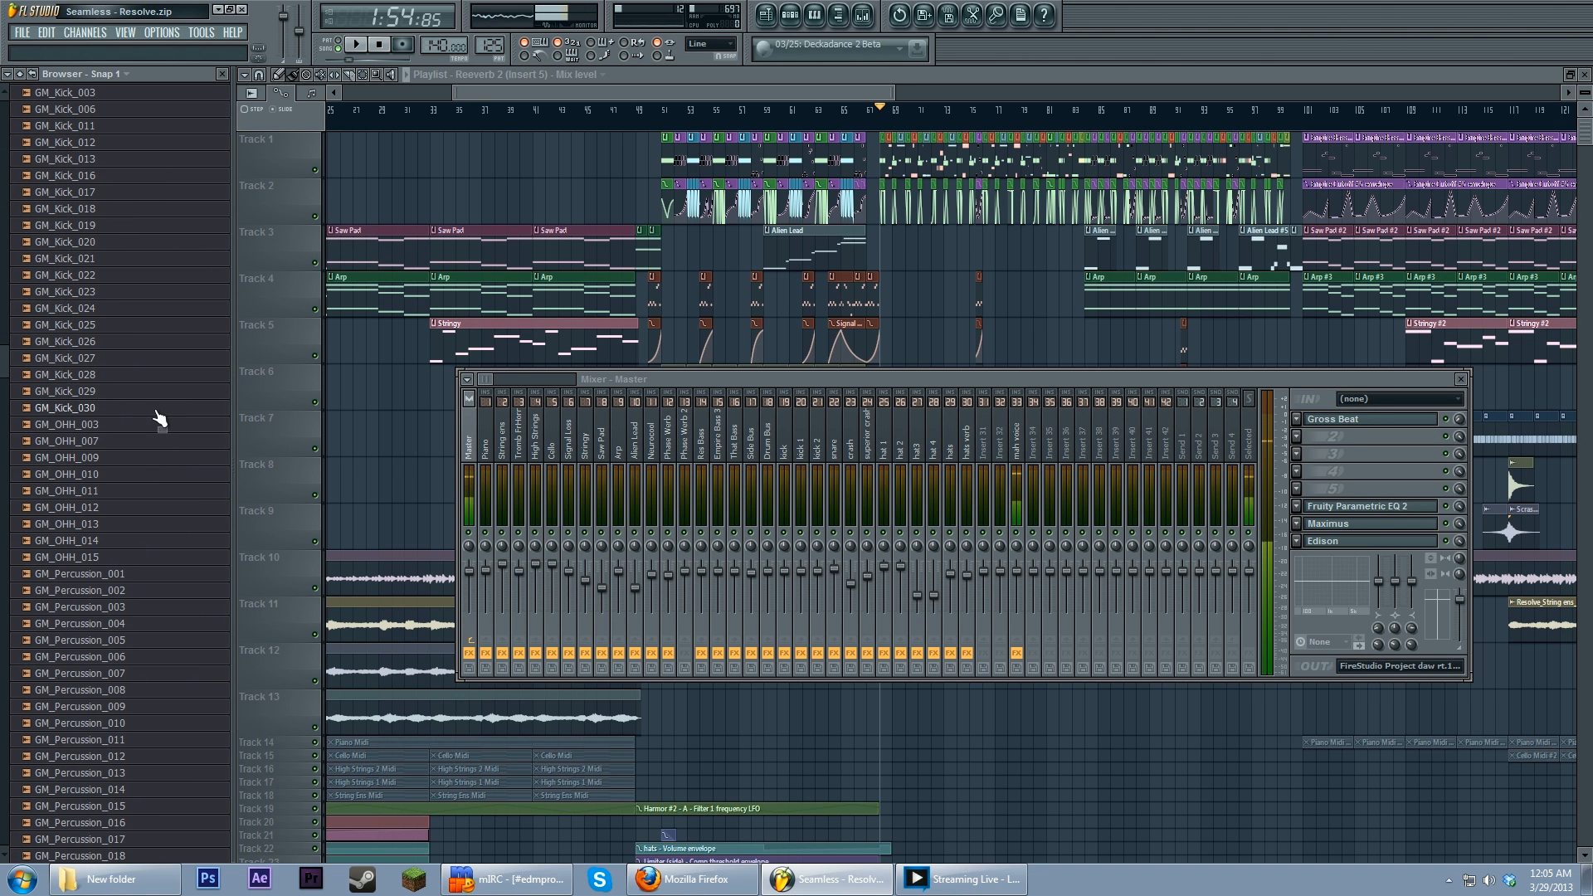
scroll(161, 419, up, 2)
scroll(160, 419, up, 5)
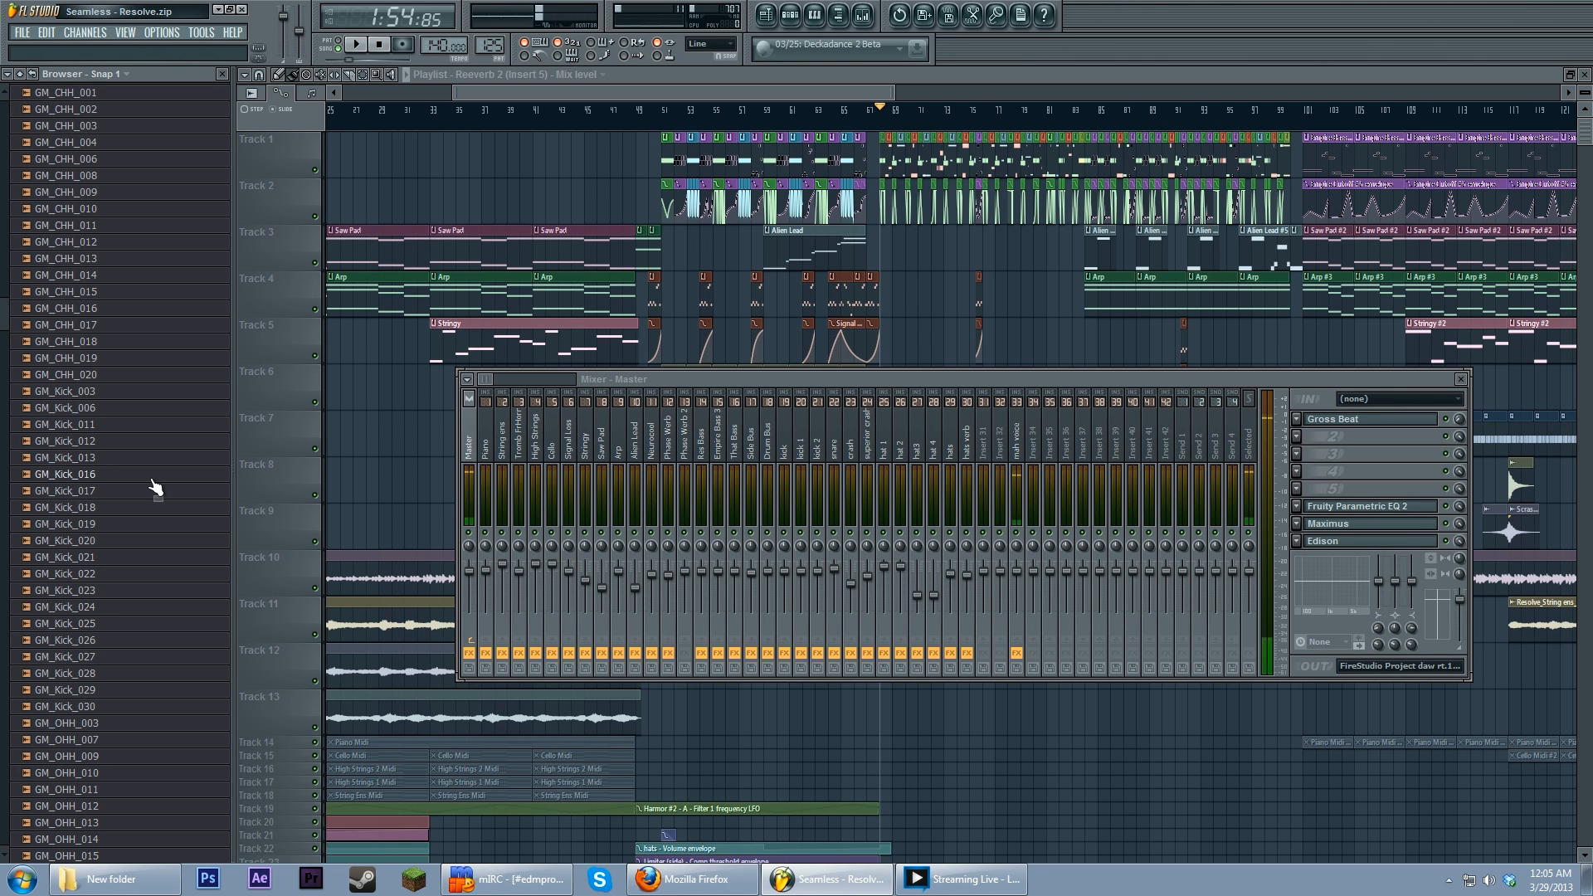
click(153, 457)
click(146, 560)
click(140, 639)
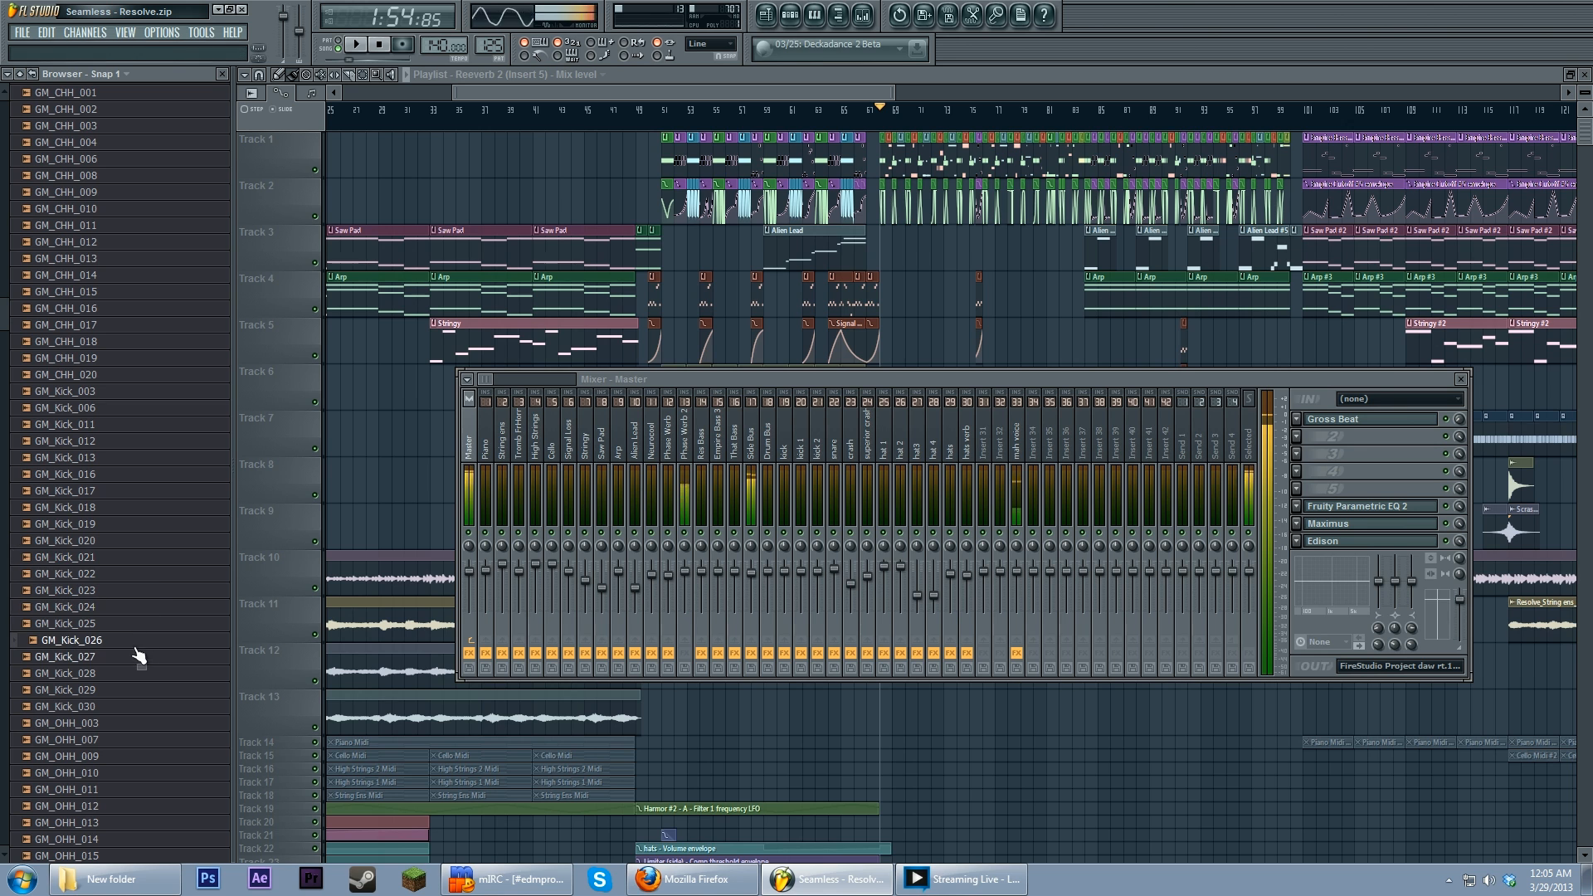
Step: Go back up the drum sample list and collapse the Drum Samples folder in the browser
drag(4, 312, 5, 133)
click(157, 277)
click(157, 327)
click(154, 377)
click(86, 227)
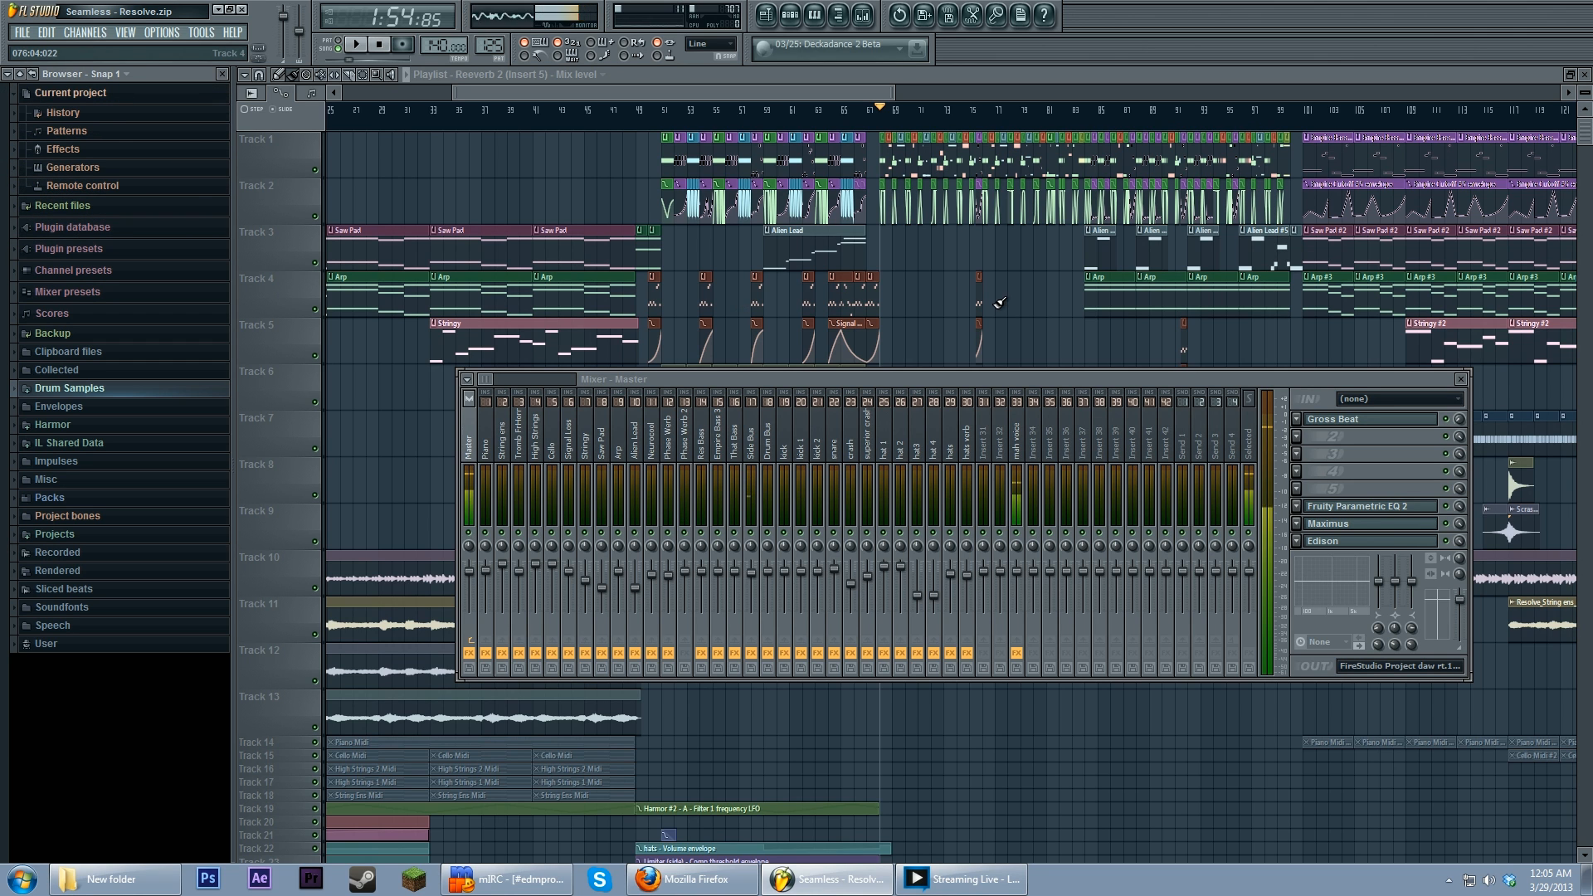
Step: Close the mixer, play the arrangement from bar 51 and stop playback after a few bars
key(F9)
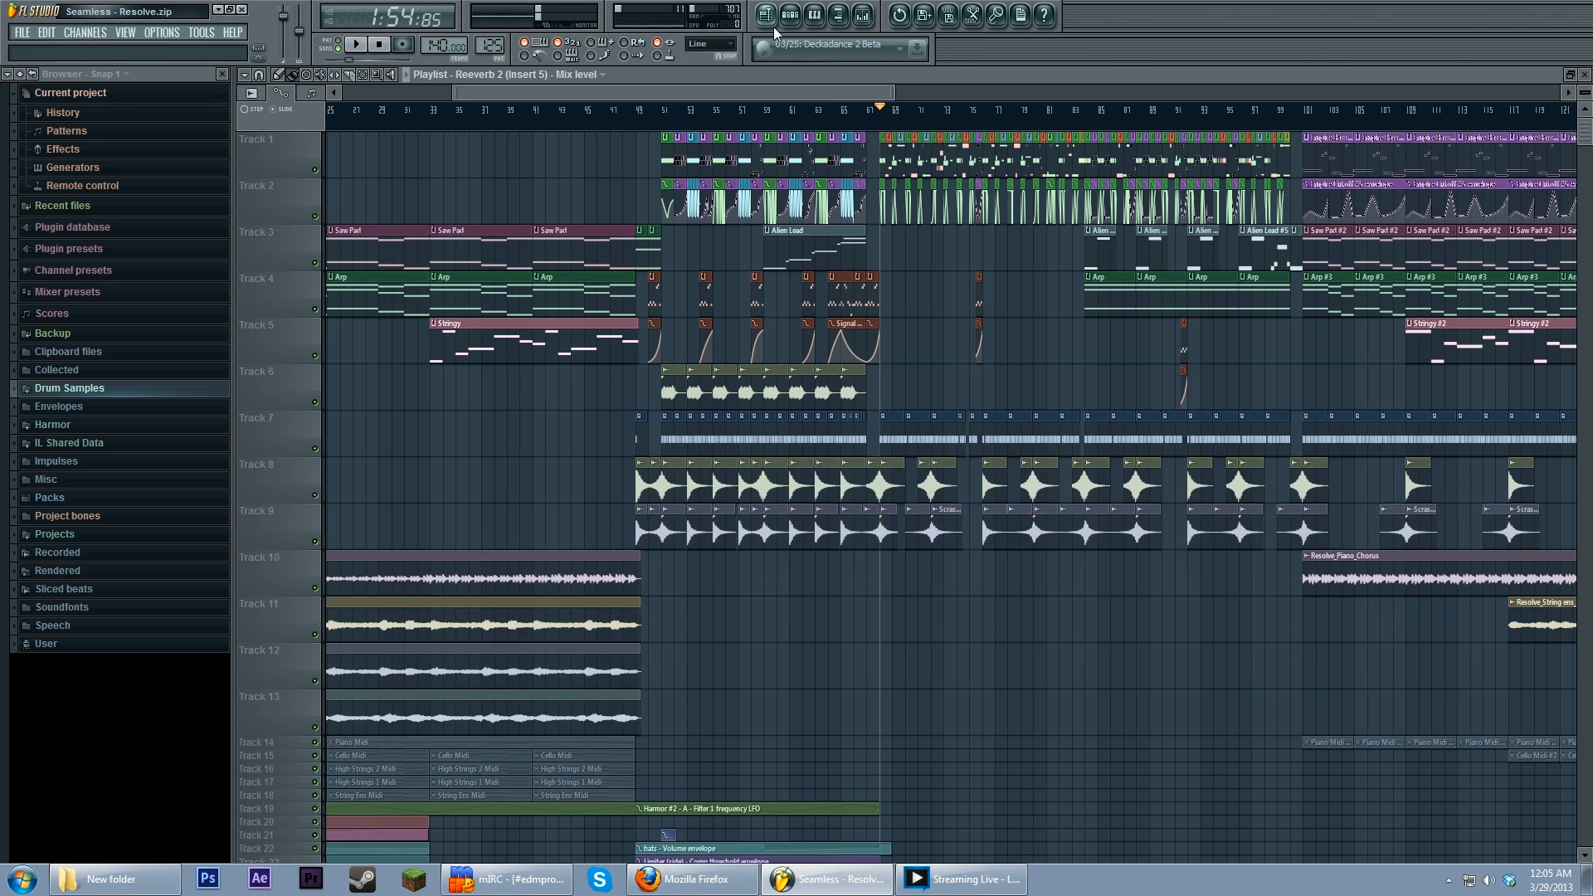
scroll(957, 322, up, 2)
scroll(946, 334, up, 2)
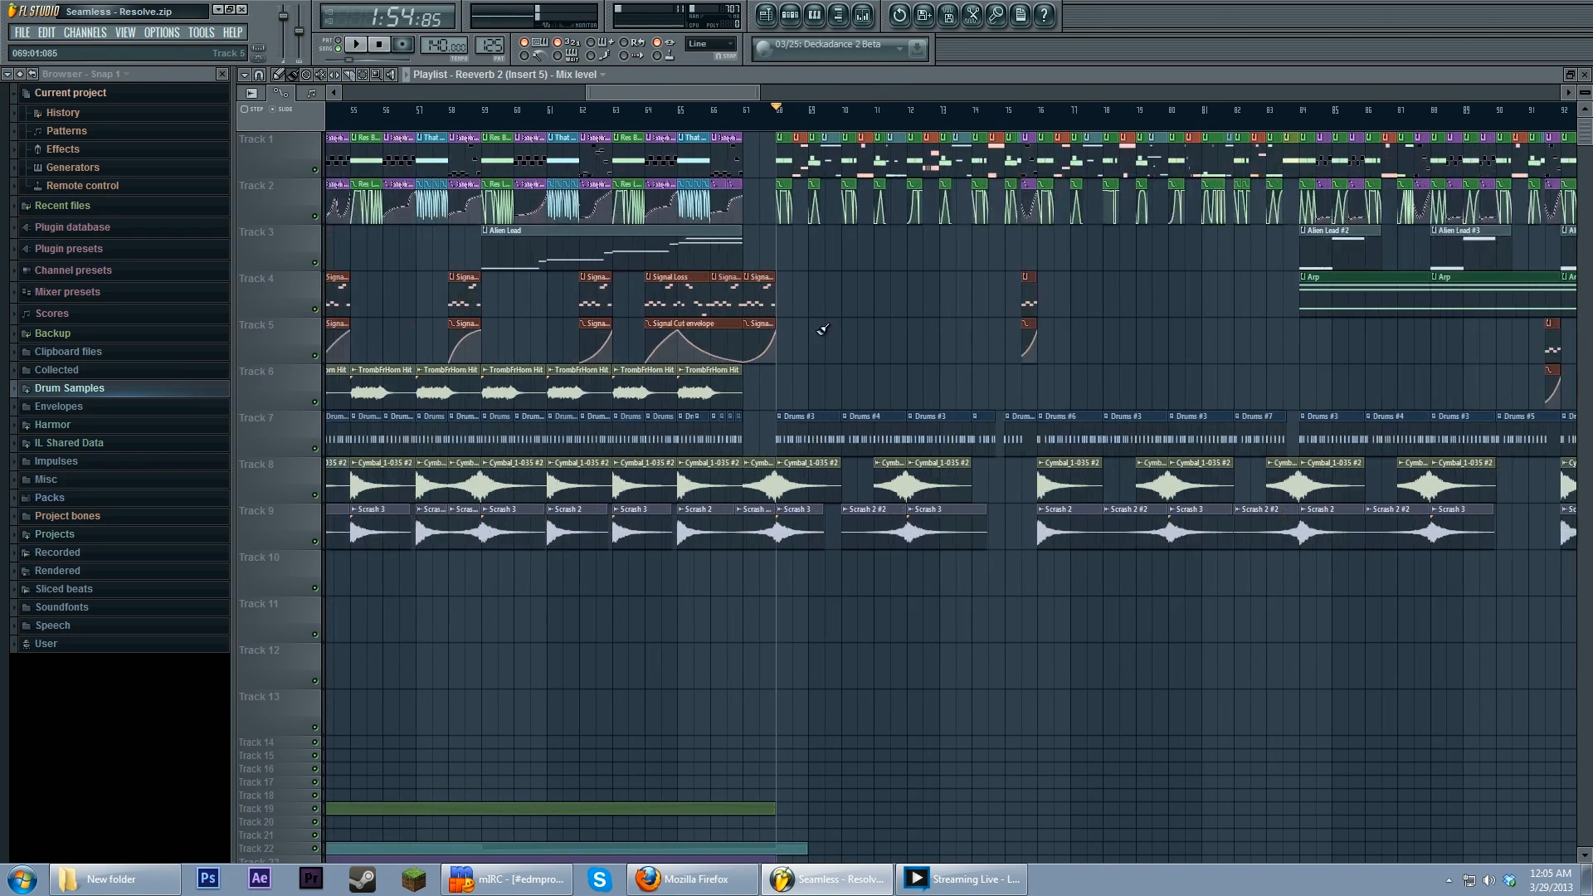
scroll(747, 265, left, 3)
click(592, 118)
key(space)
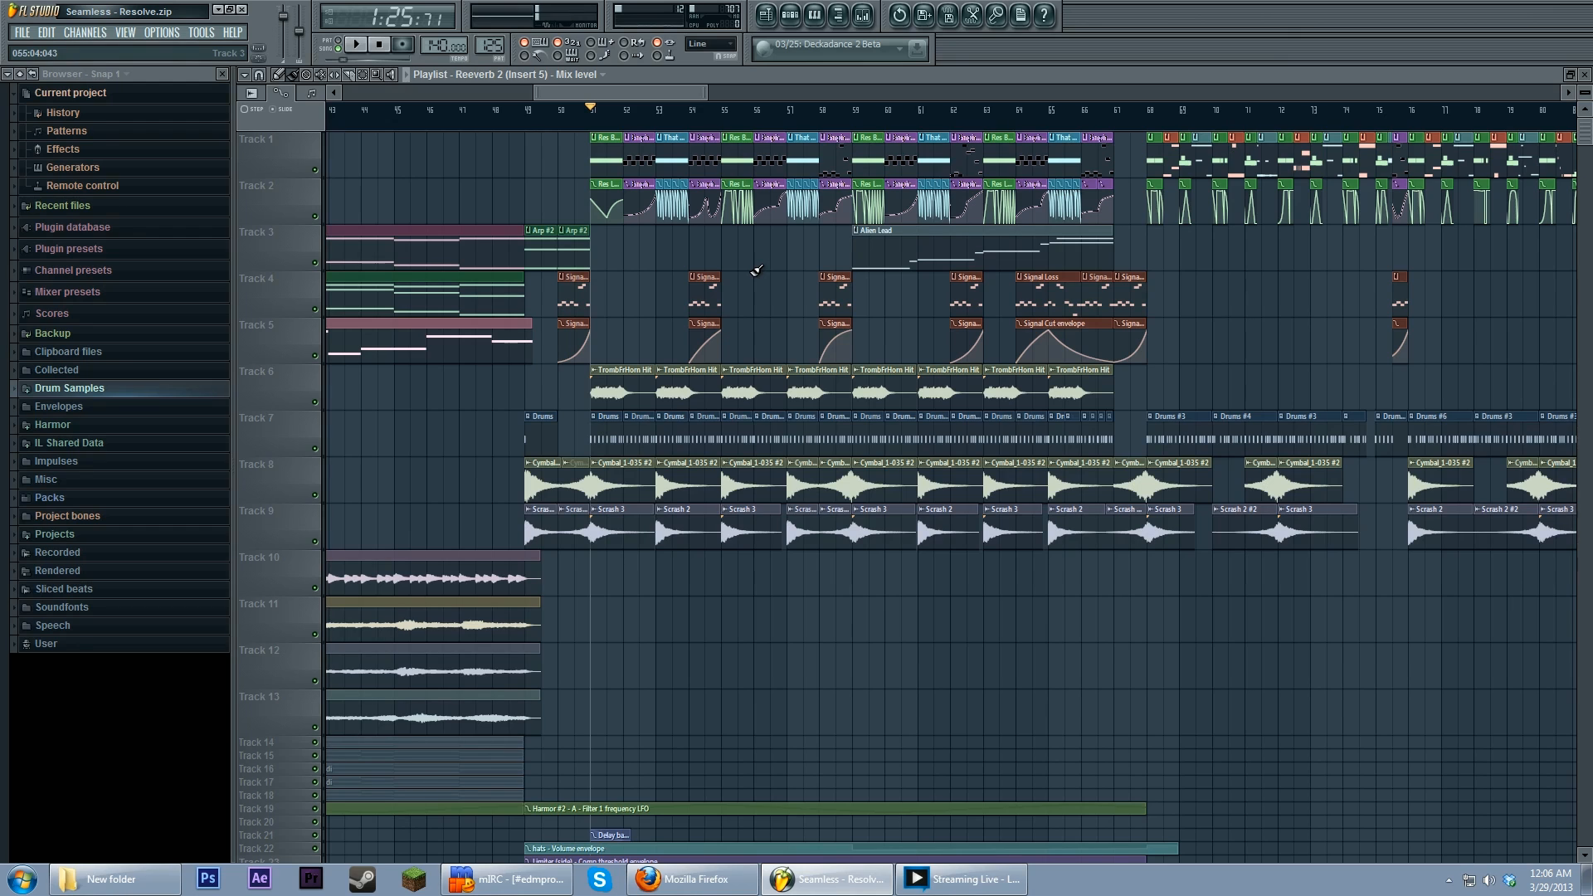
key(space)
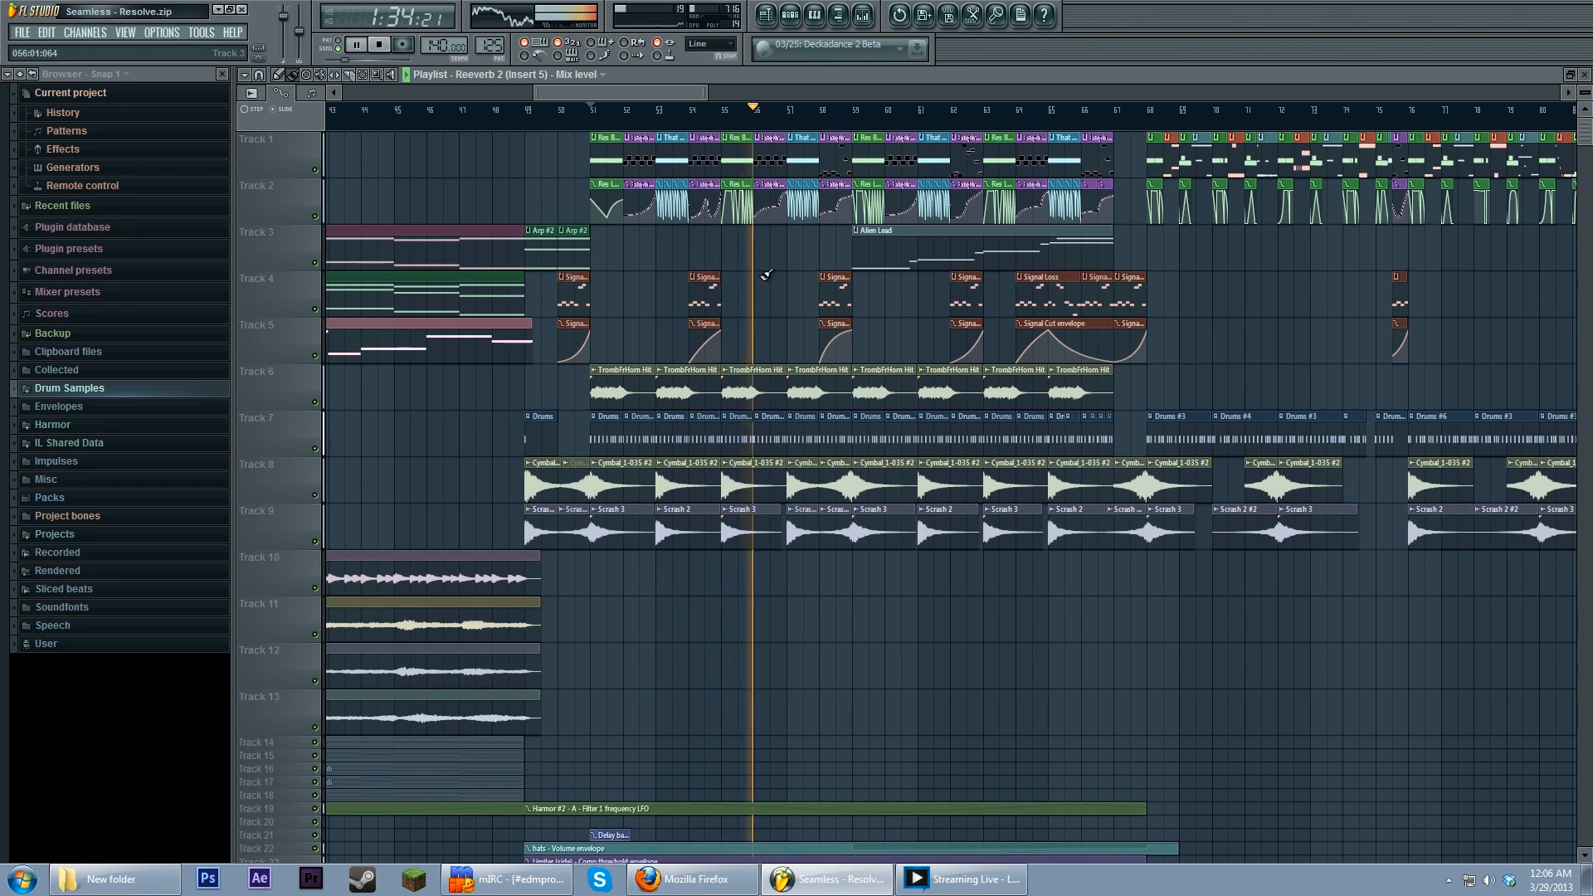
key(space)
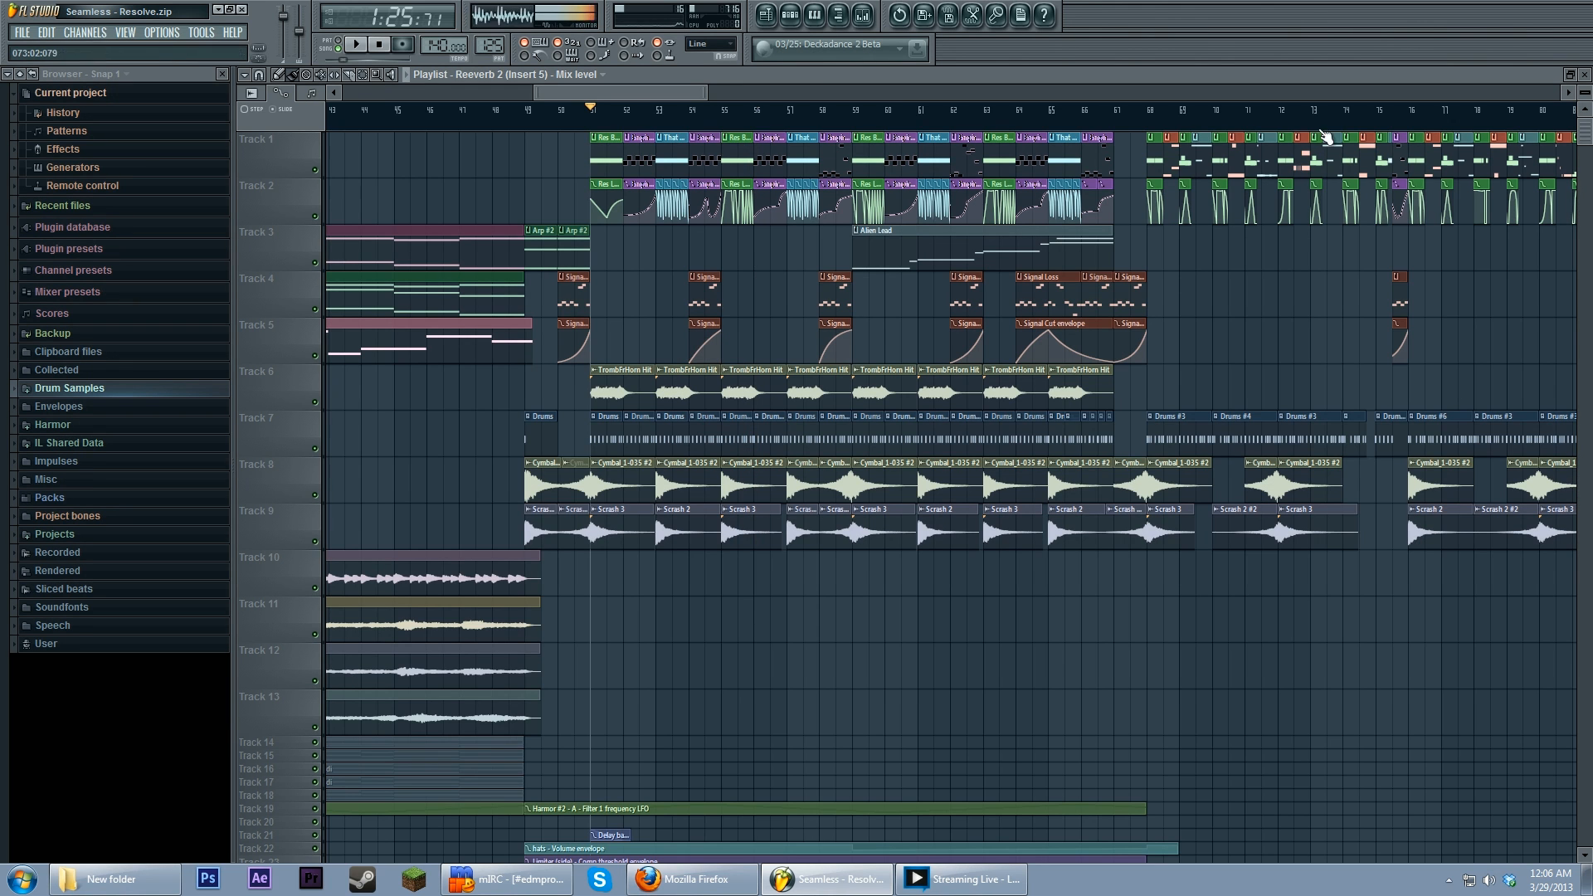
Step: Play the second section of the arrangement briefly from bar 68 and stop playback
click(1151, 112)
key(space)
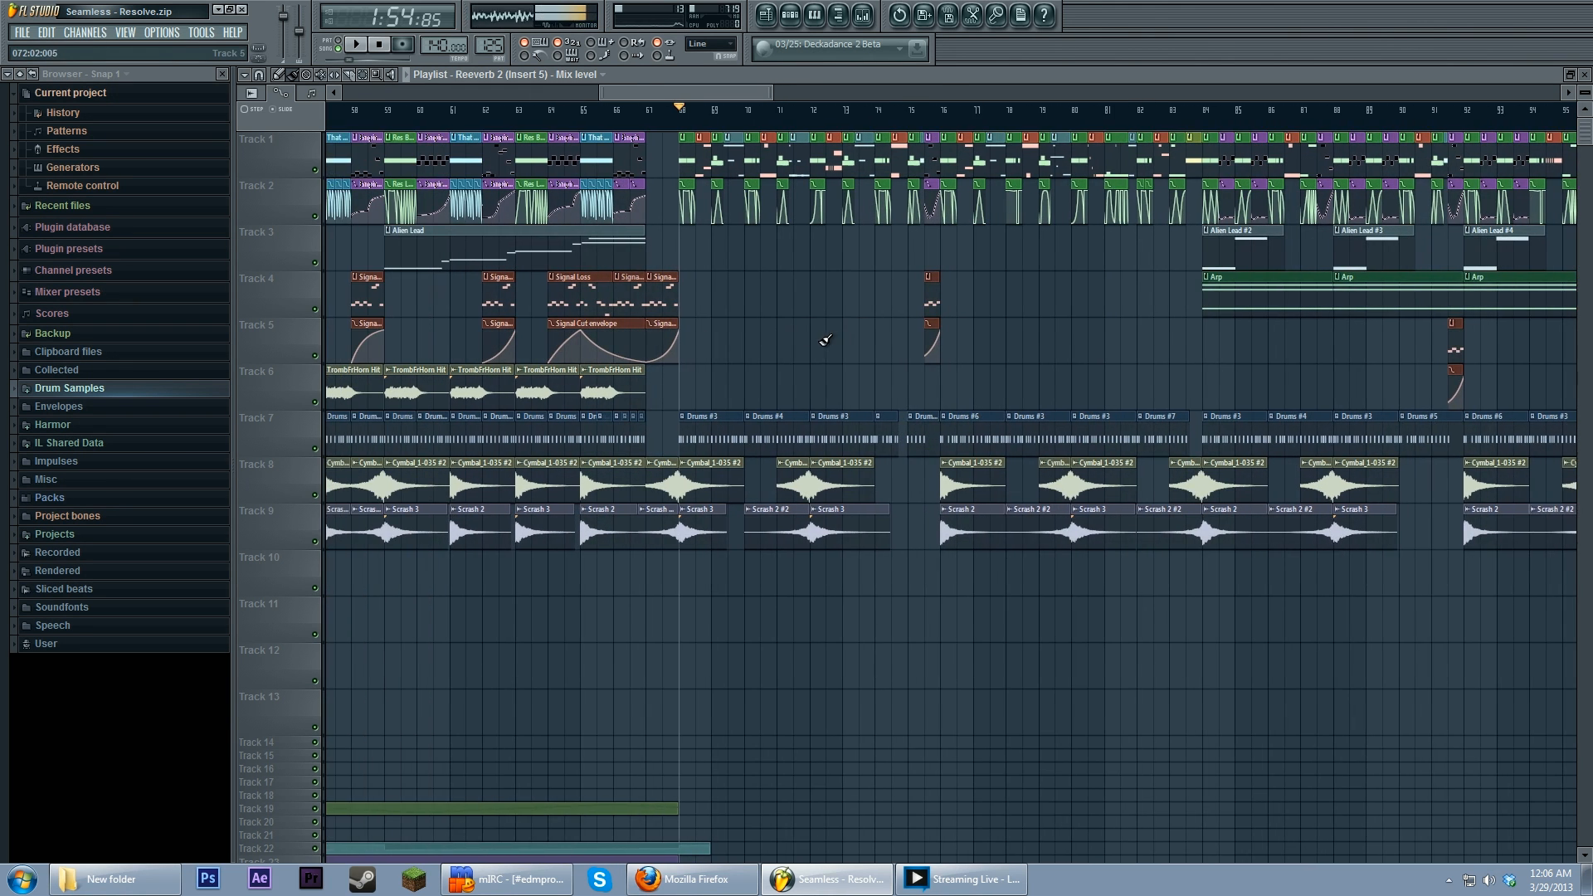
drag(756, 329, 921, 334)
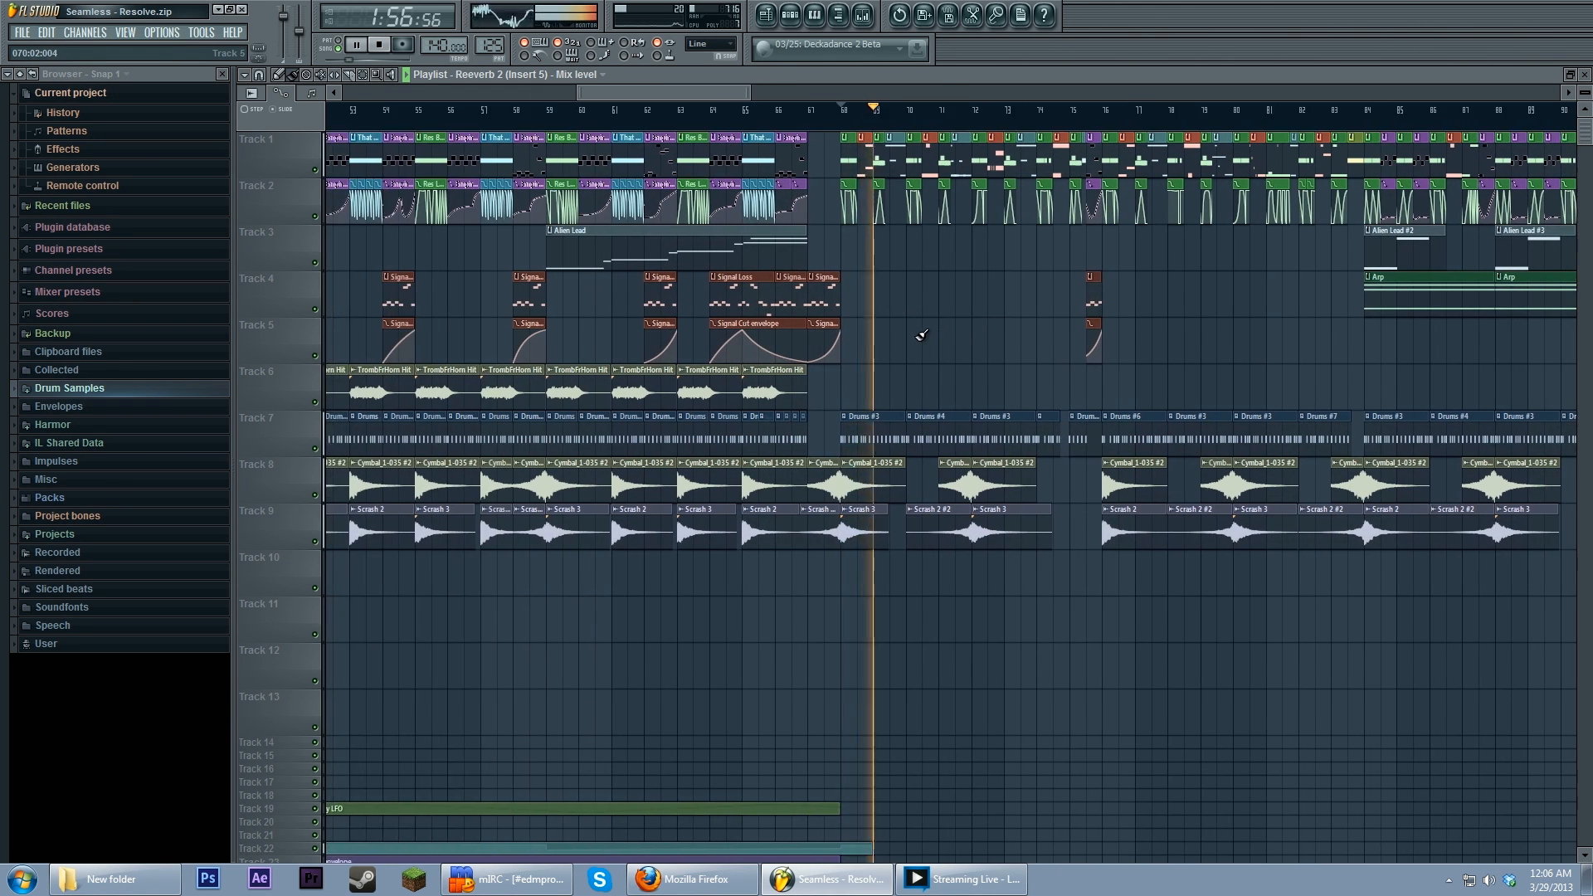
key(space)
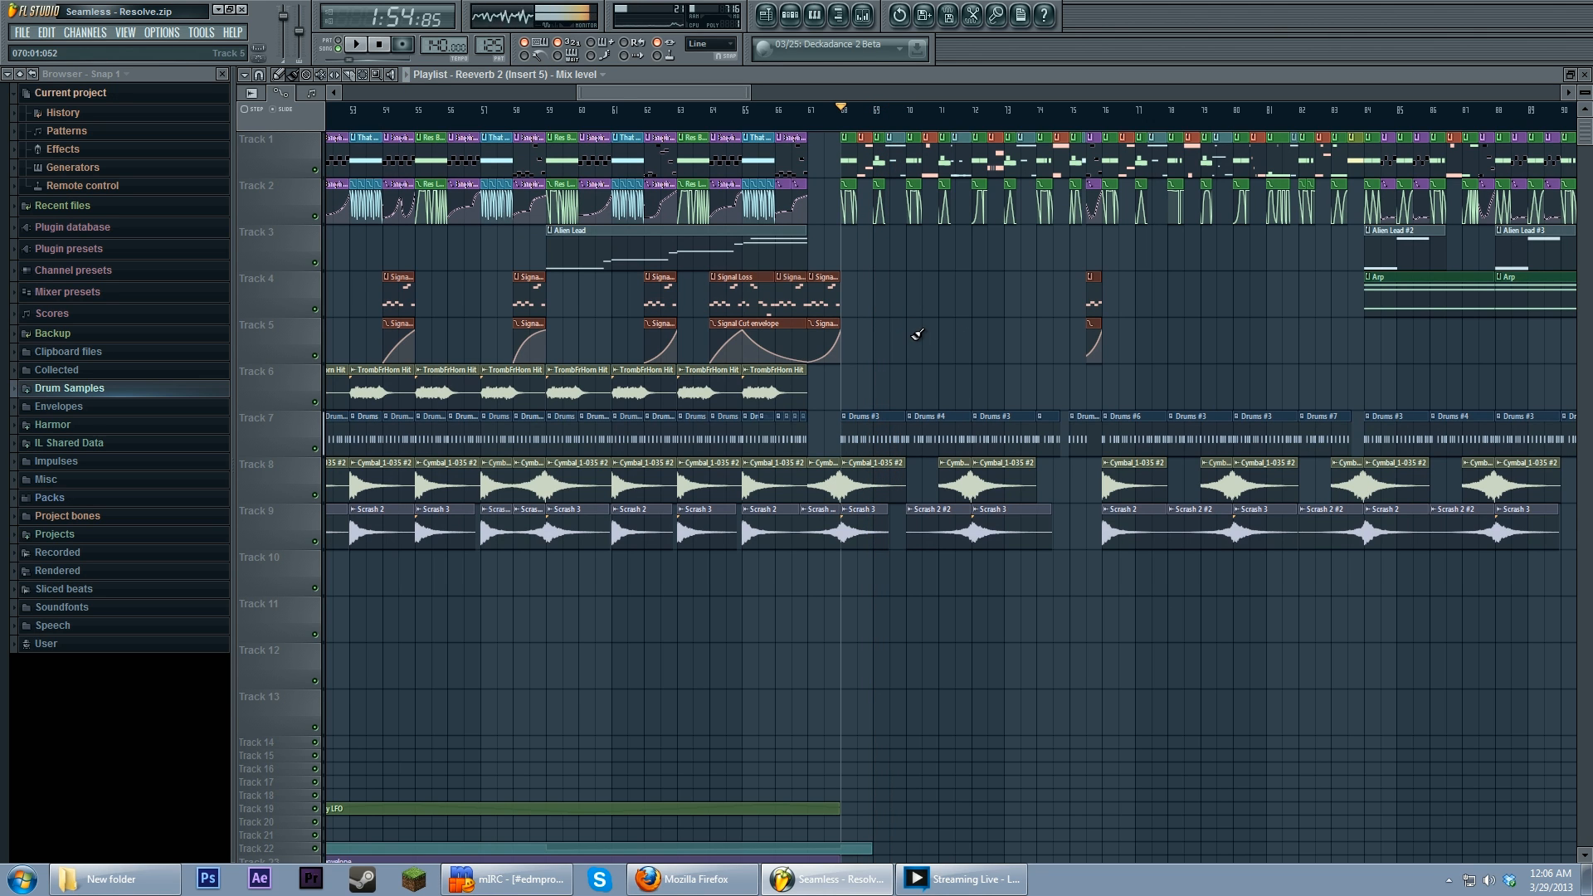
drag(843, 125, 887, 127)
right_click(885, 126)
Step: Select the Side Bus track in the mixer and play the section from bar 68 to watch its level
drag(919, 299, 1011, 352)
scroll(1101, 316, down, 1)
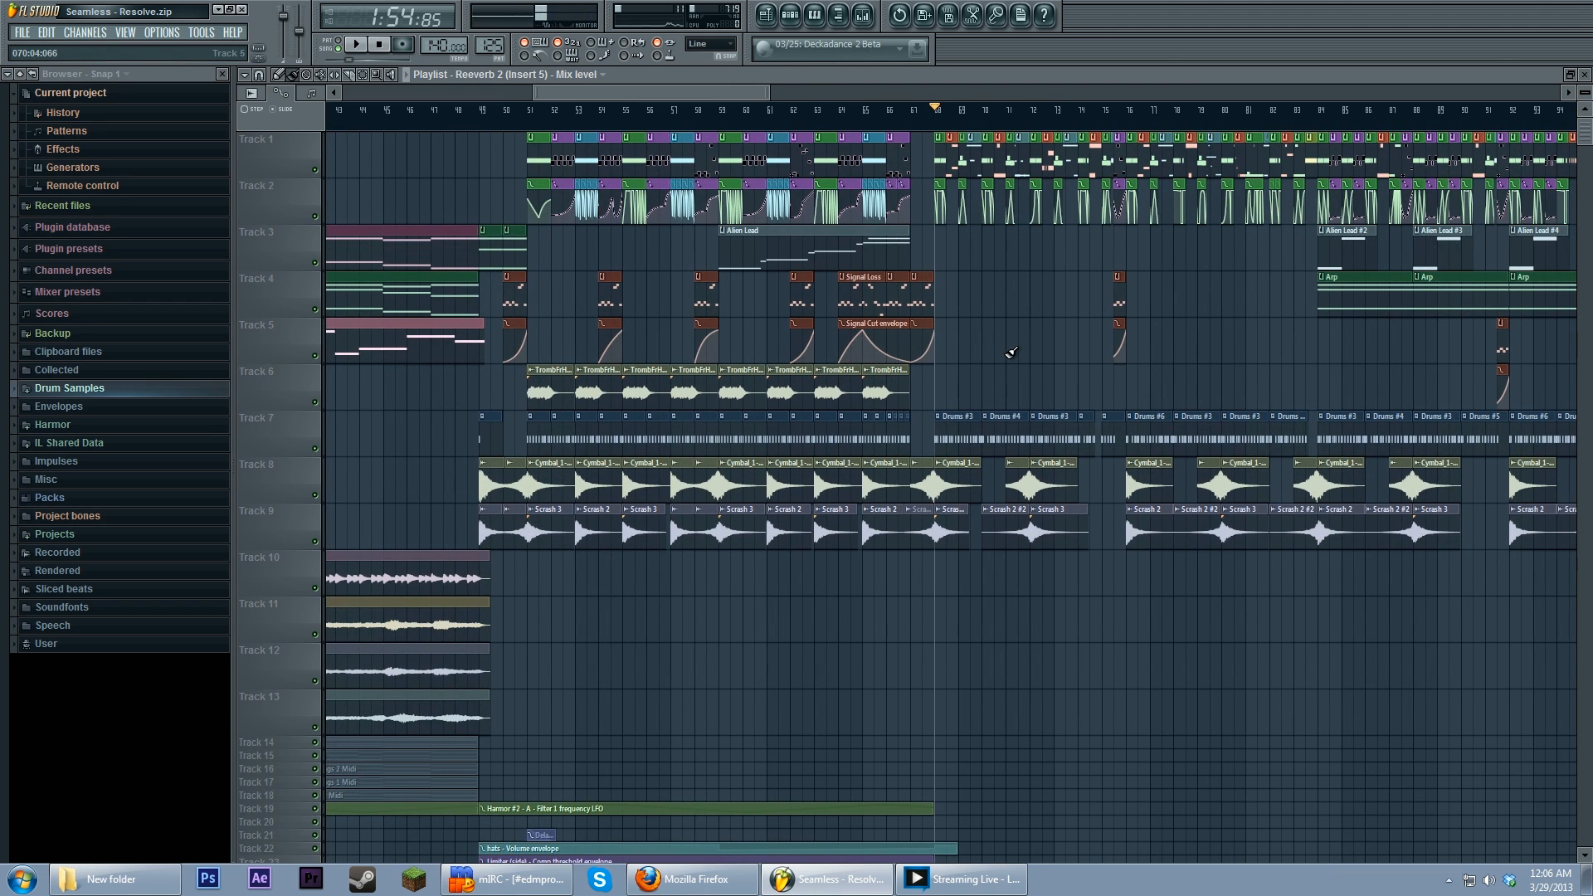
key(F9)
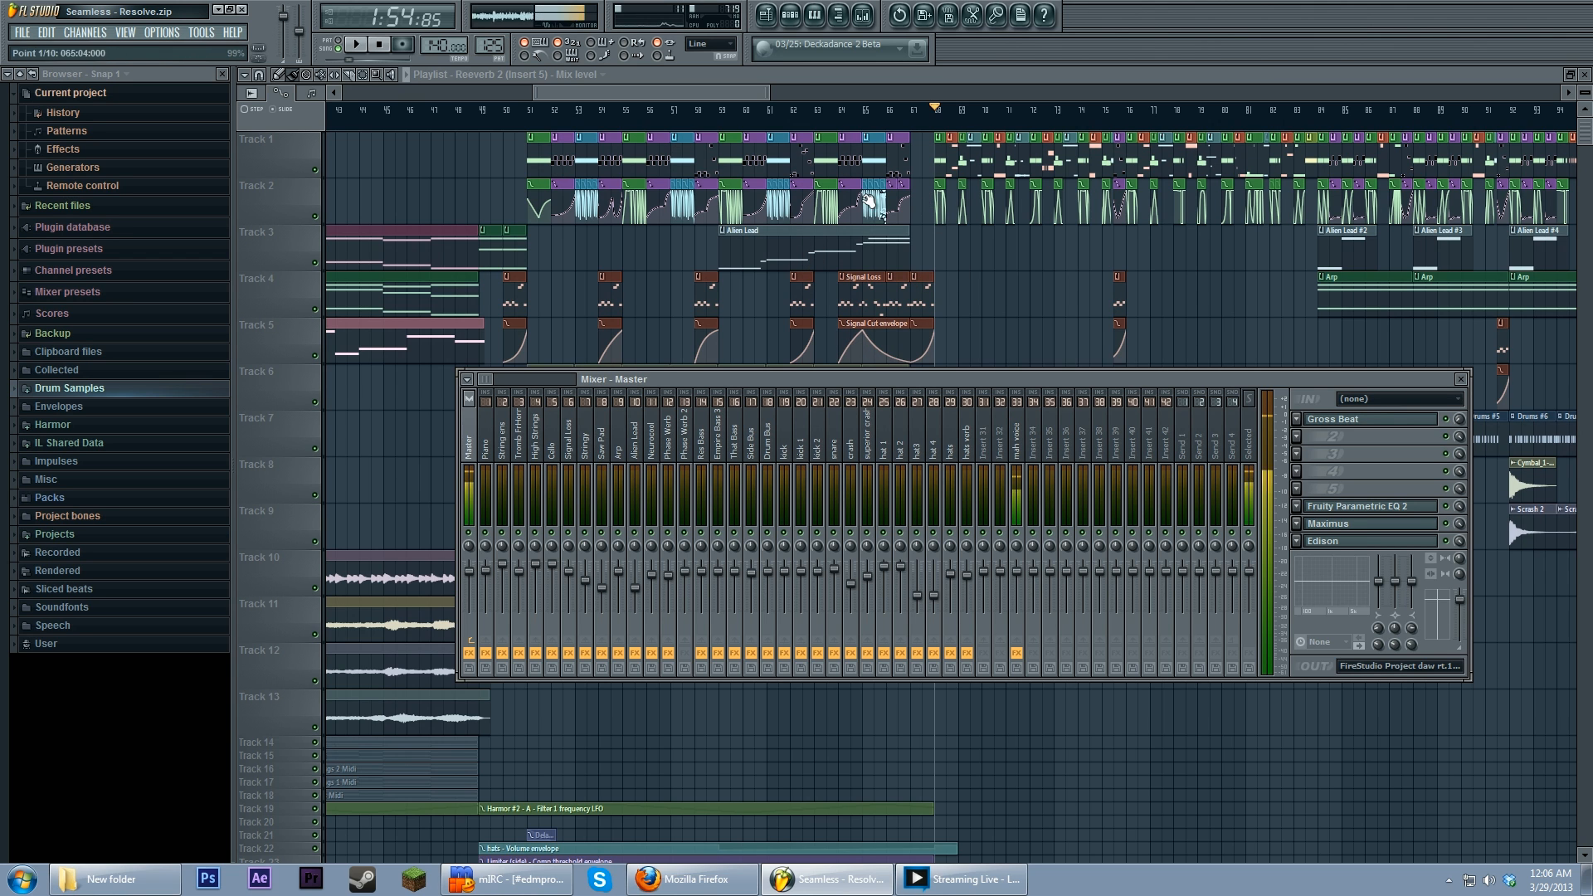
click(753, 453)
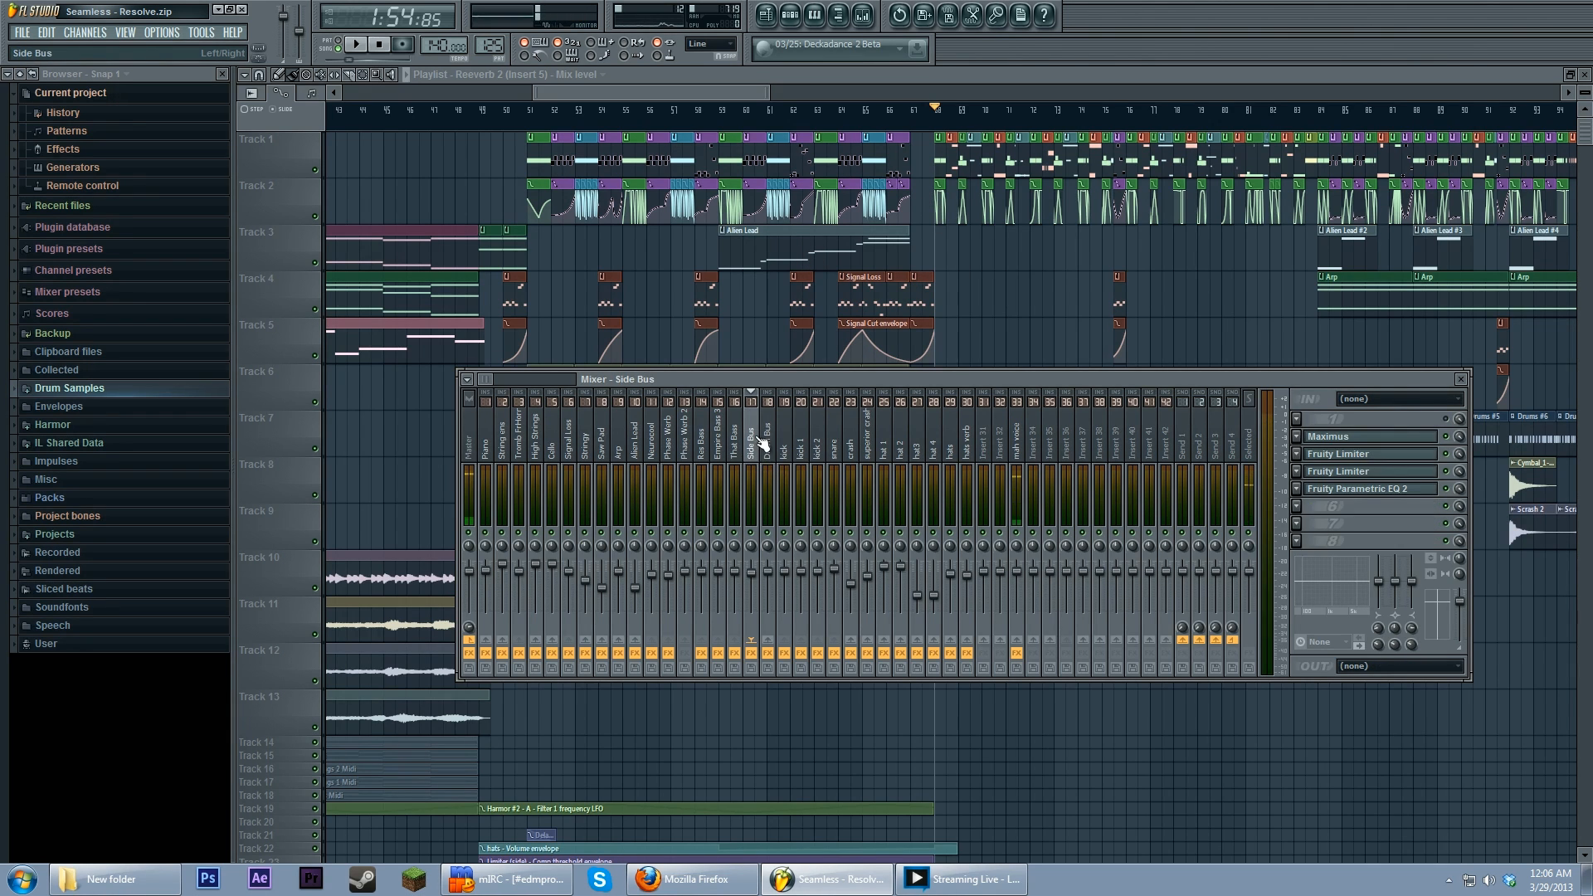
key(space)
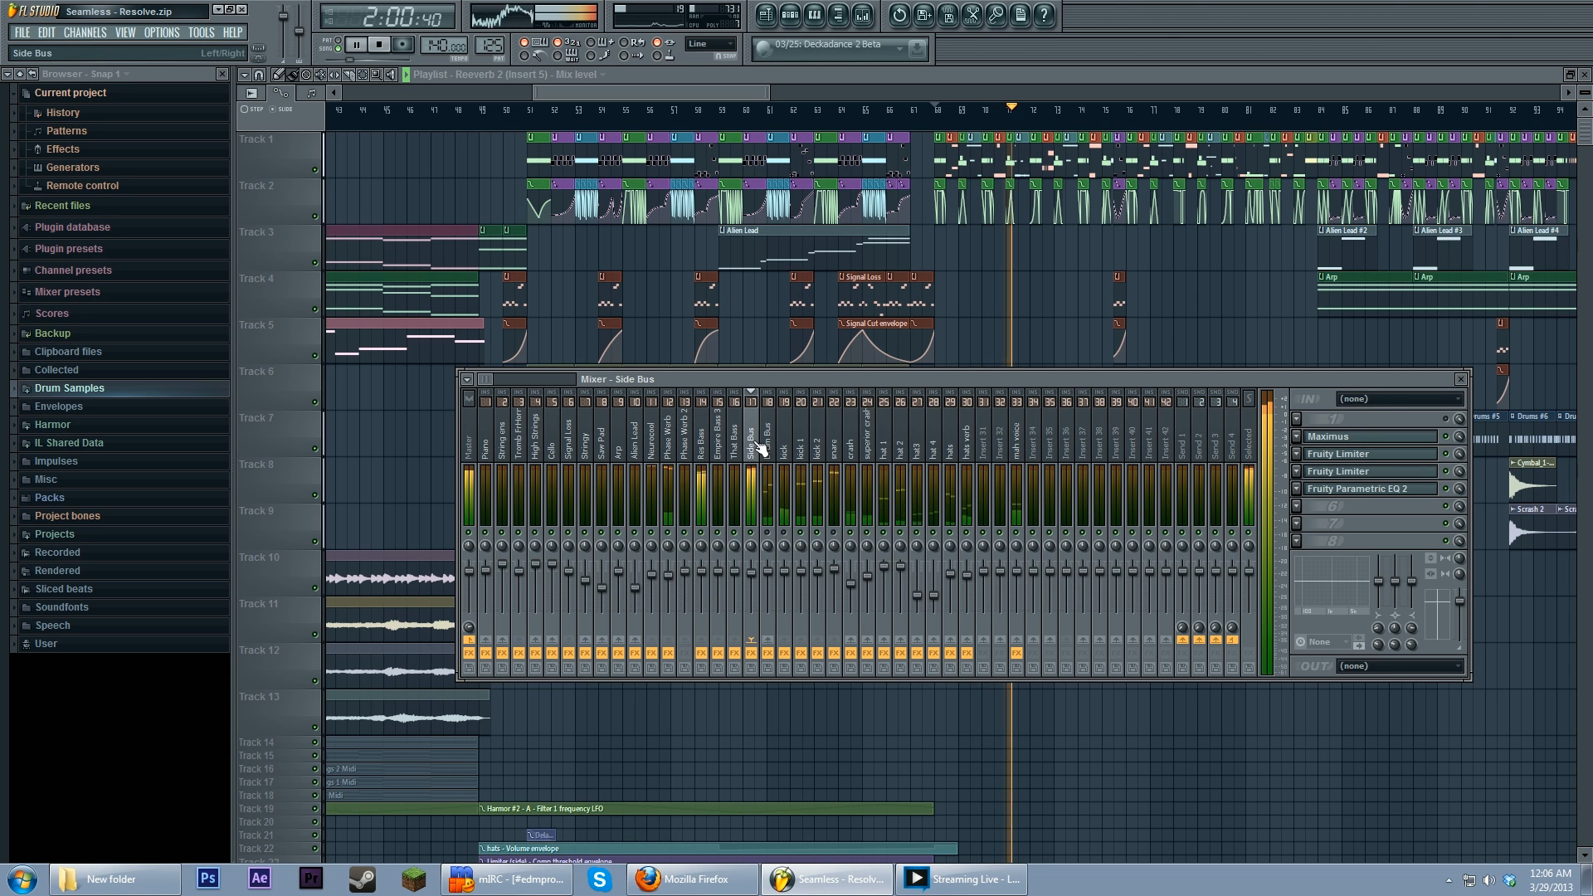
key(space)
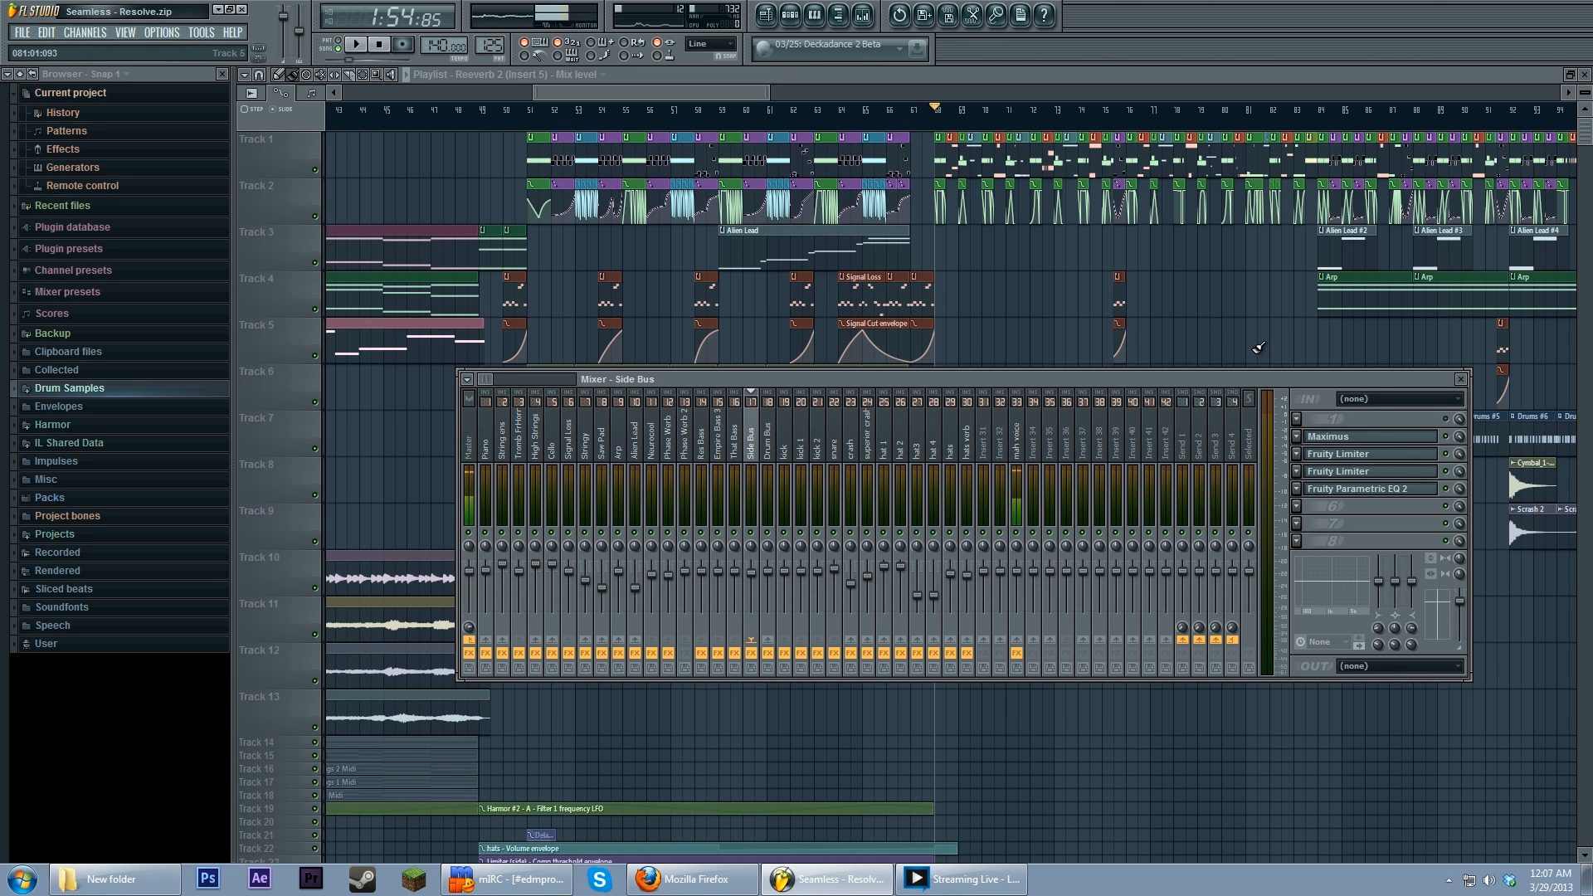
Step: Open the Maximus effect on the Side Bus mixer track and position its window over the mixer
drag(1246, 335, 987, 304)
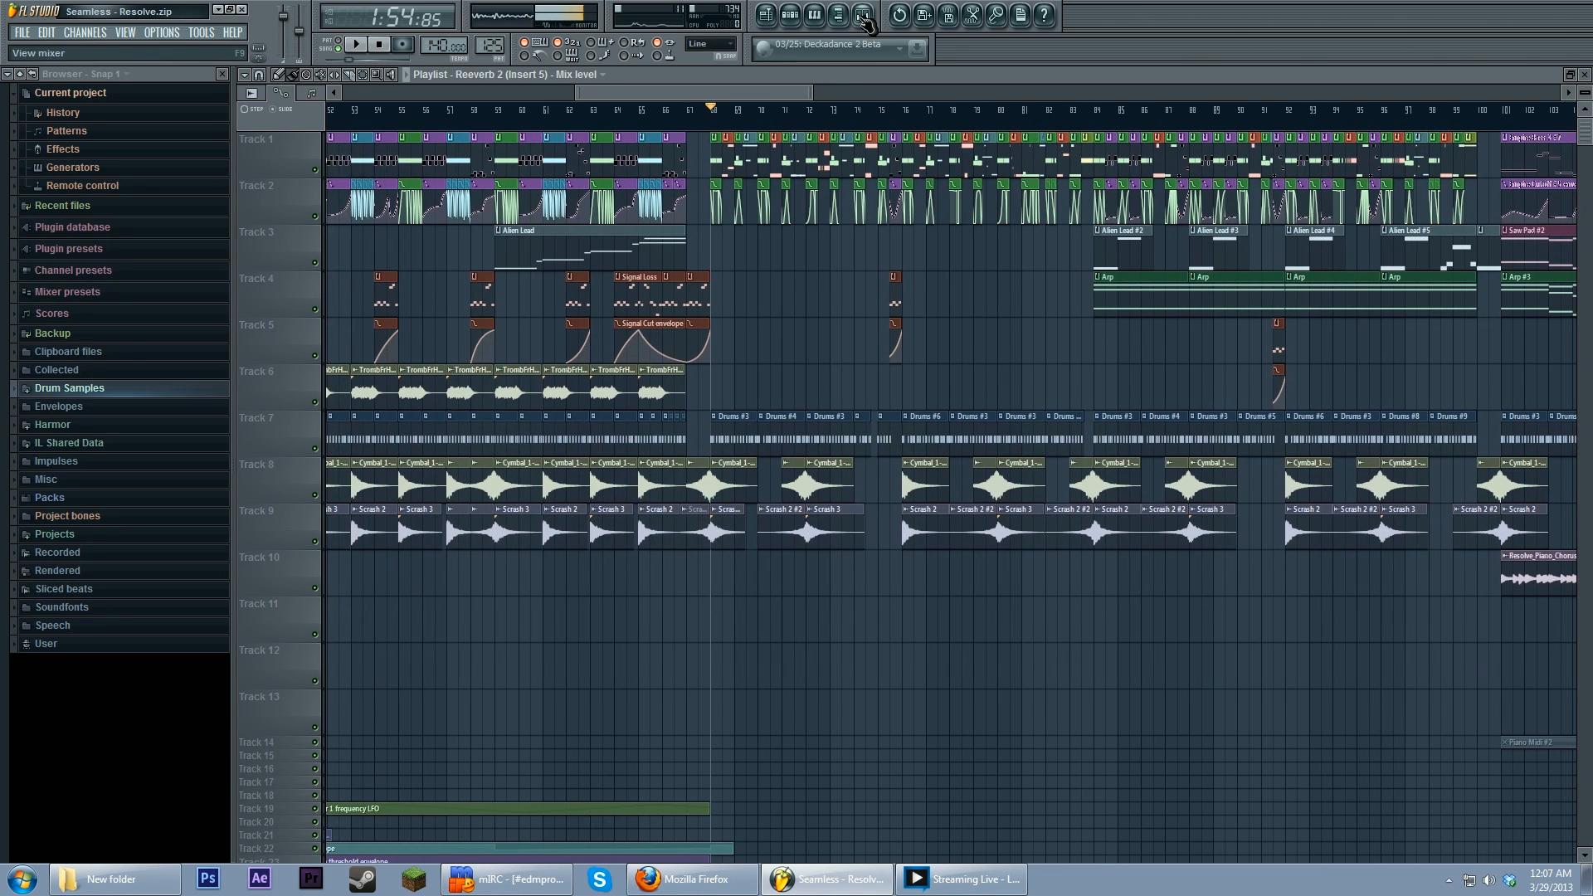
click(863, 15)
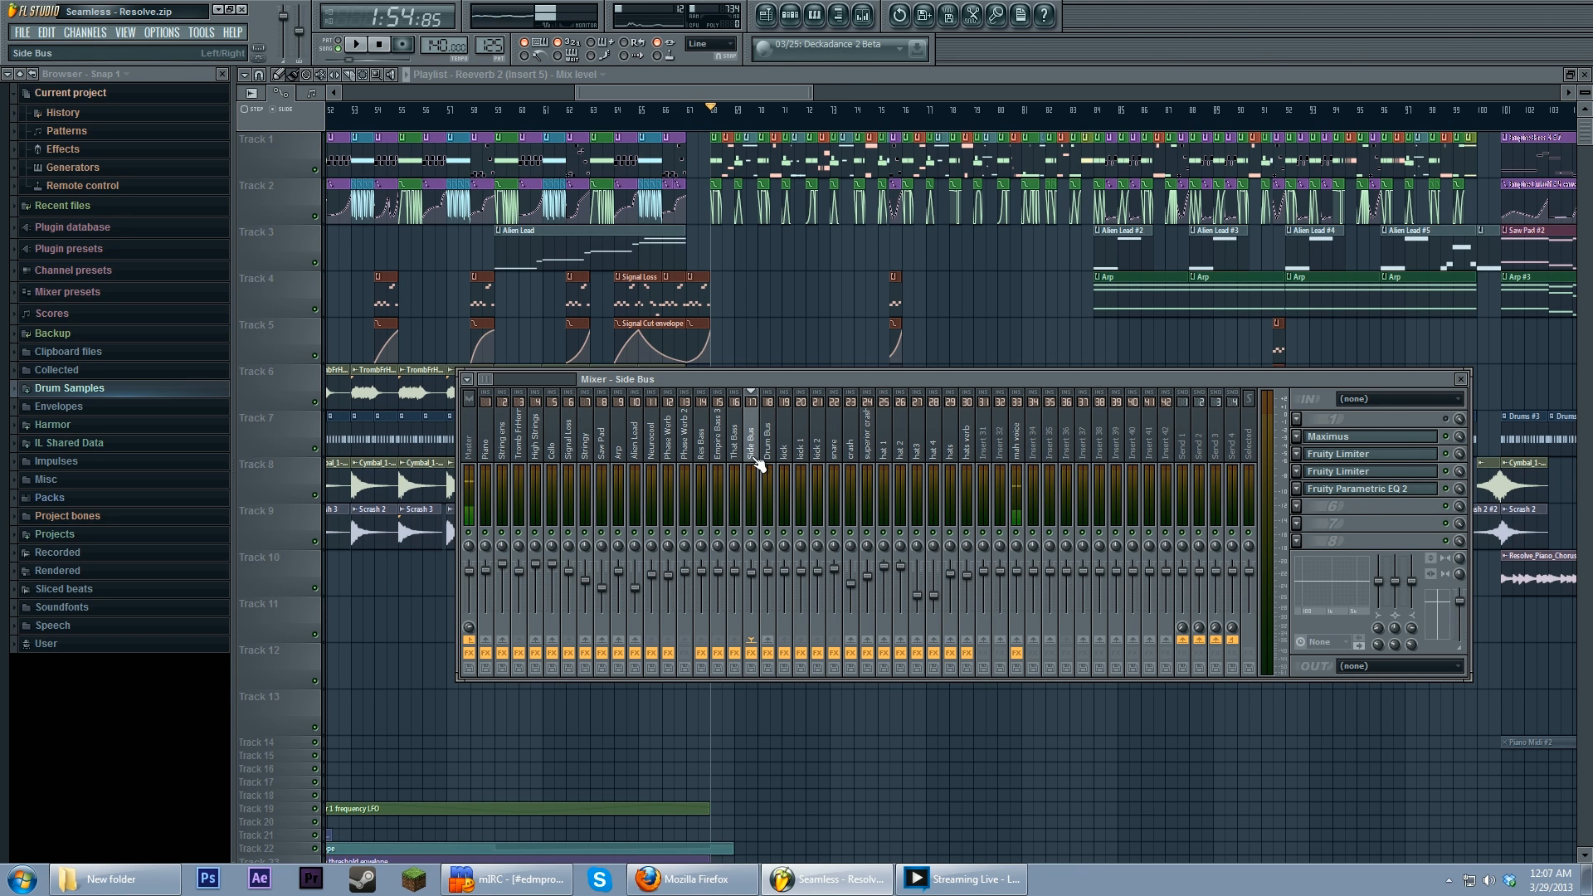
click(1380, 440)
drag(780, 369, 1010, 372)
Step: Examine the compression curves of the low, mid, high and master bands in the Side Bus Maximus
click(727, 600)
click(733, 584)
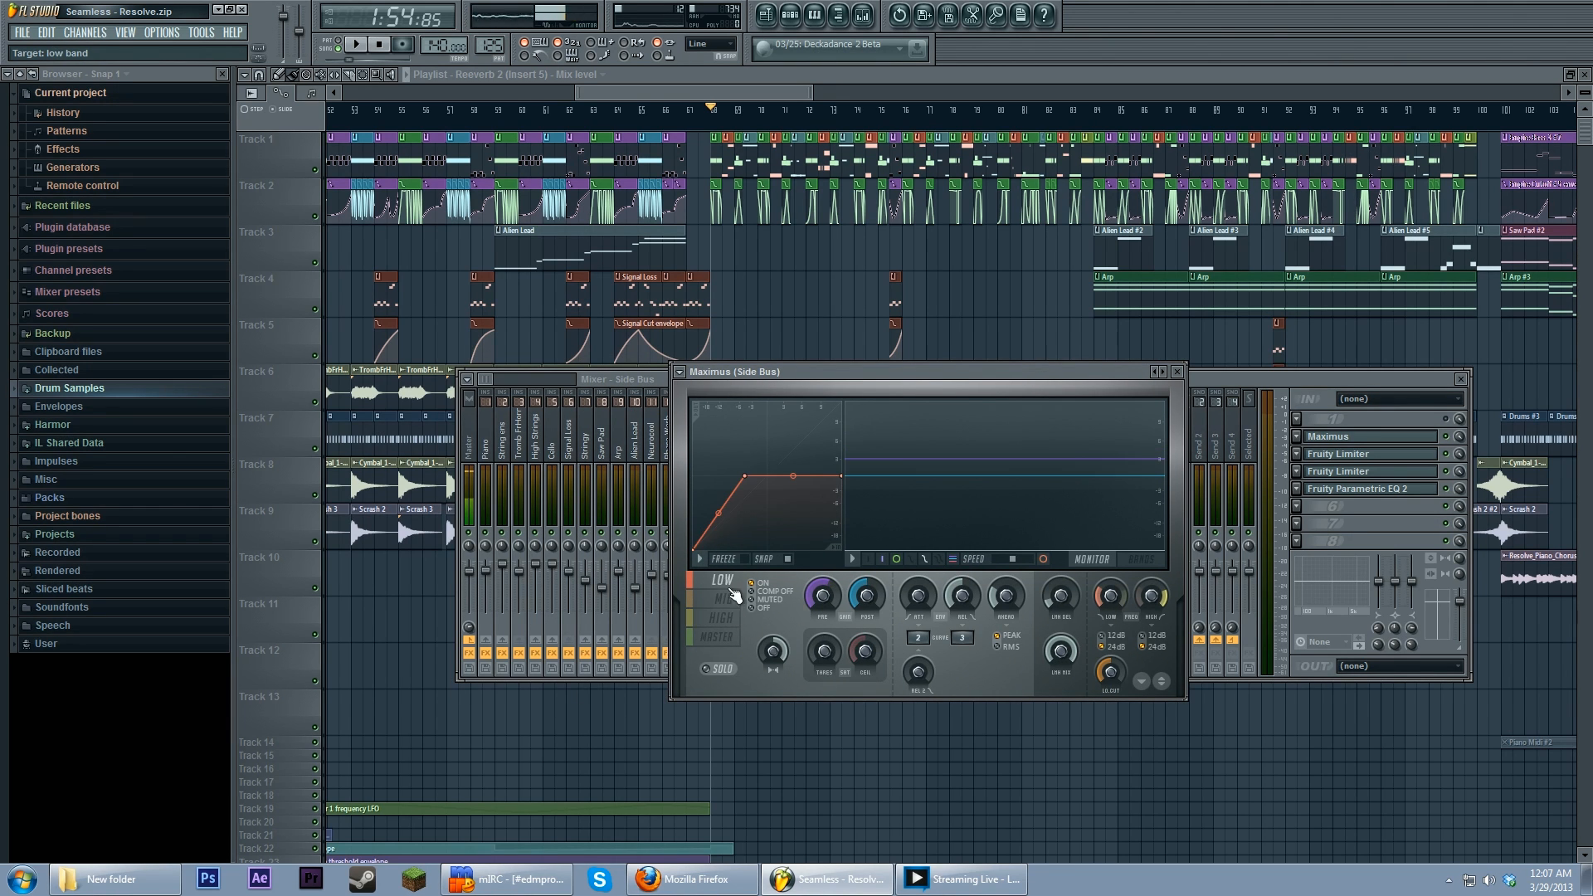
click(733, 602)
click(731, 620)
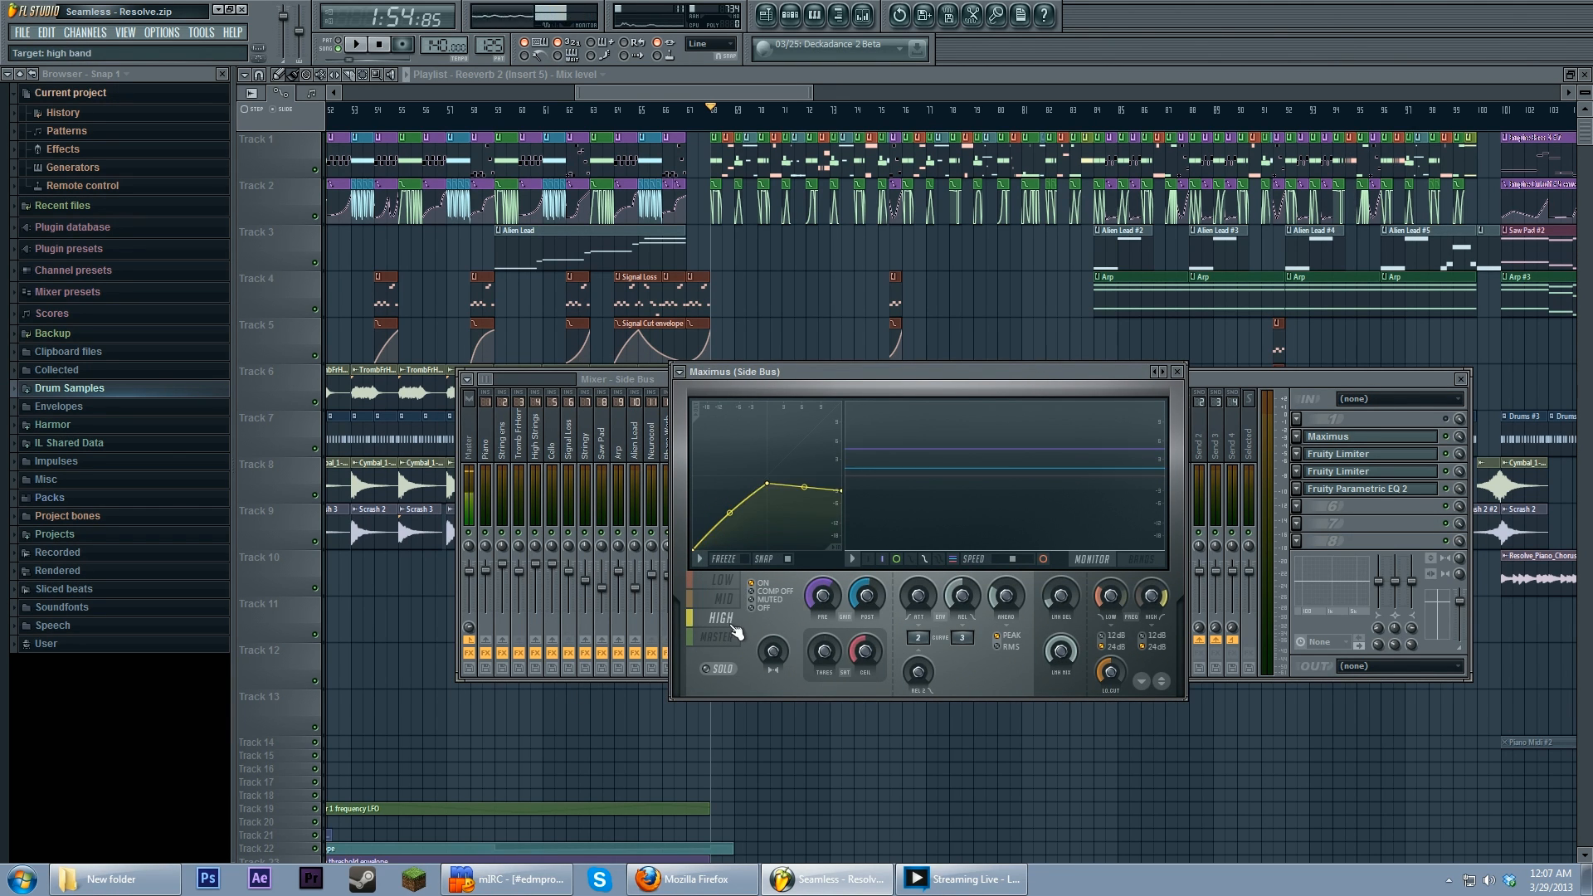
click(731, 640)
click(731, 619)
click(732, 600)
click(730, 639)
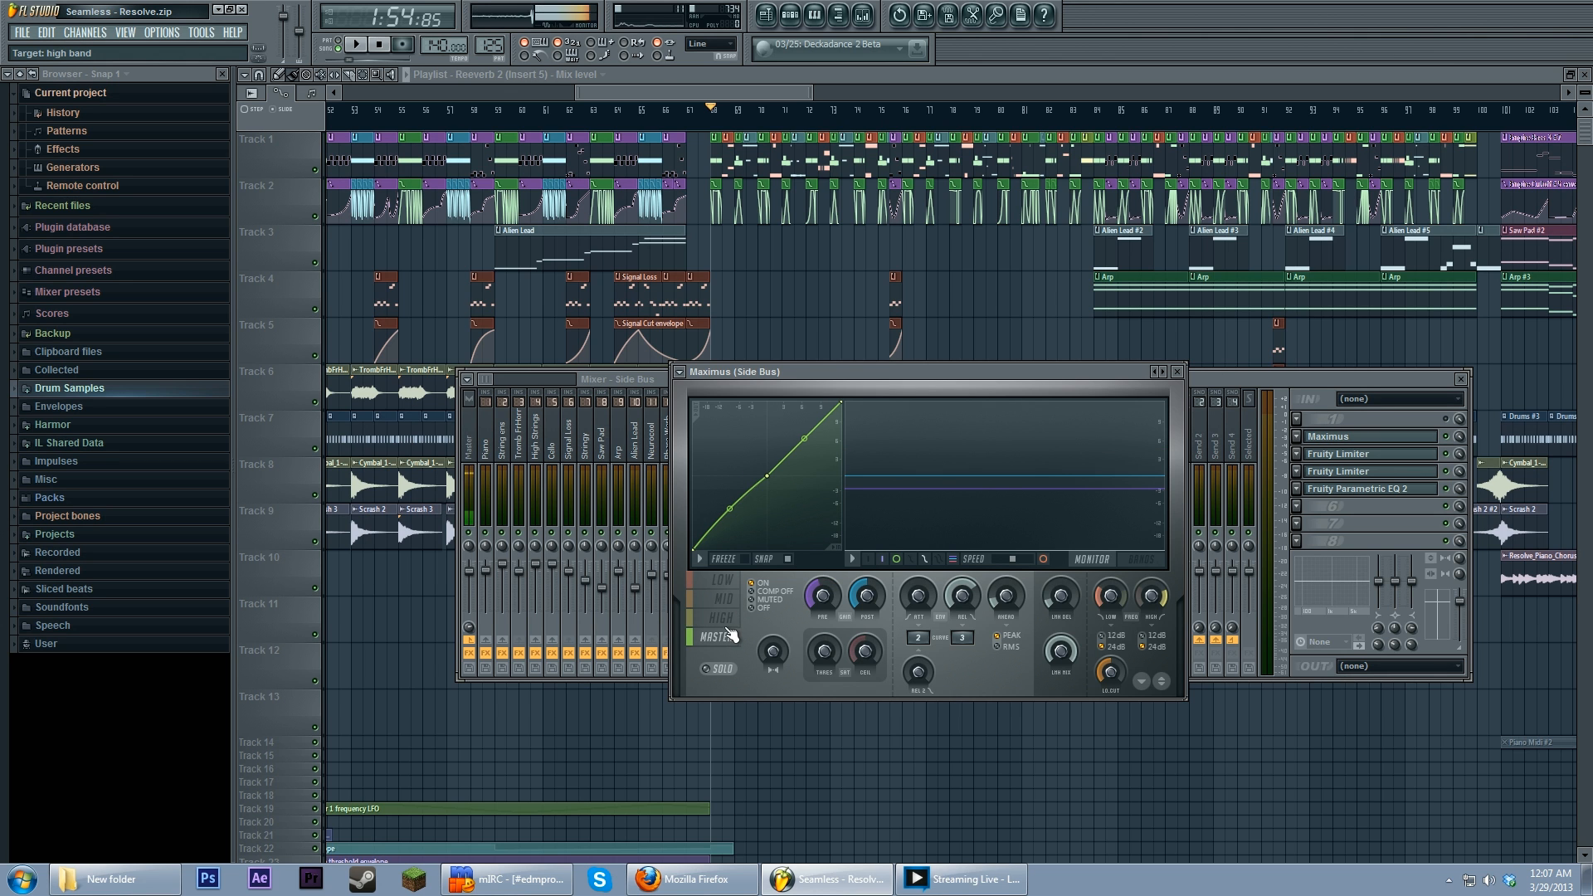
drag(783, 372, 797, 329)
click(751, 579)
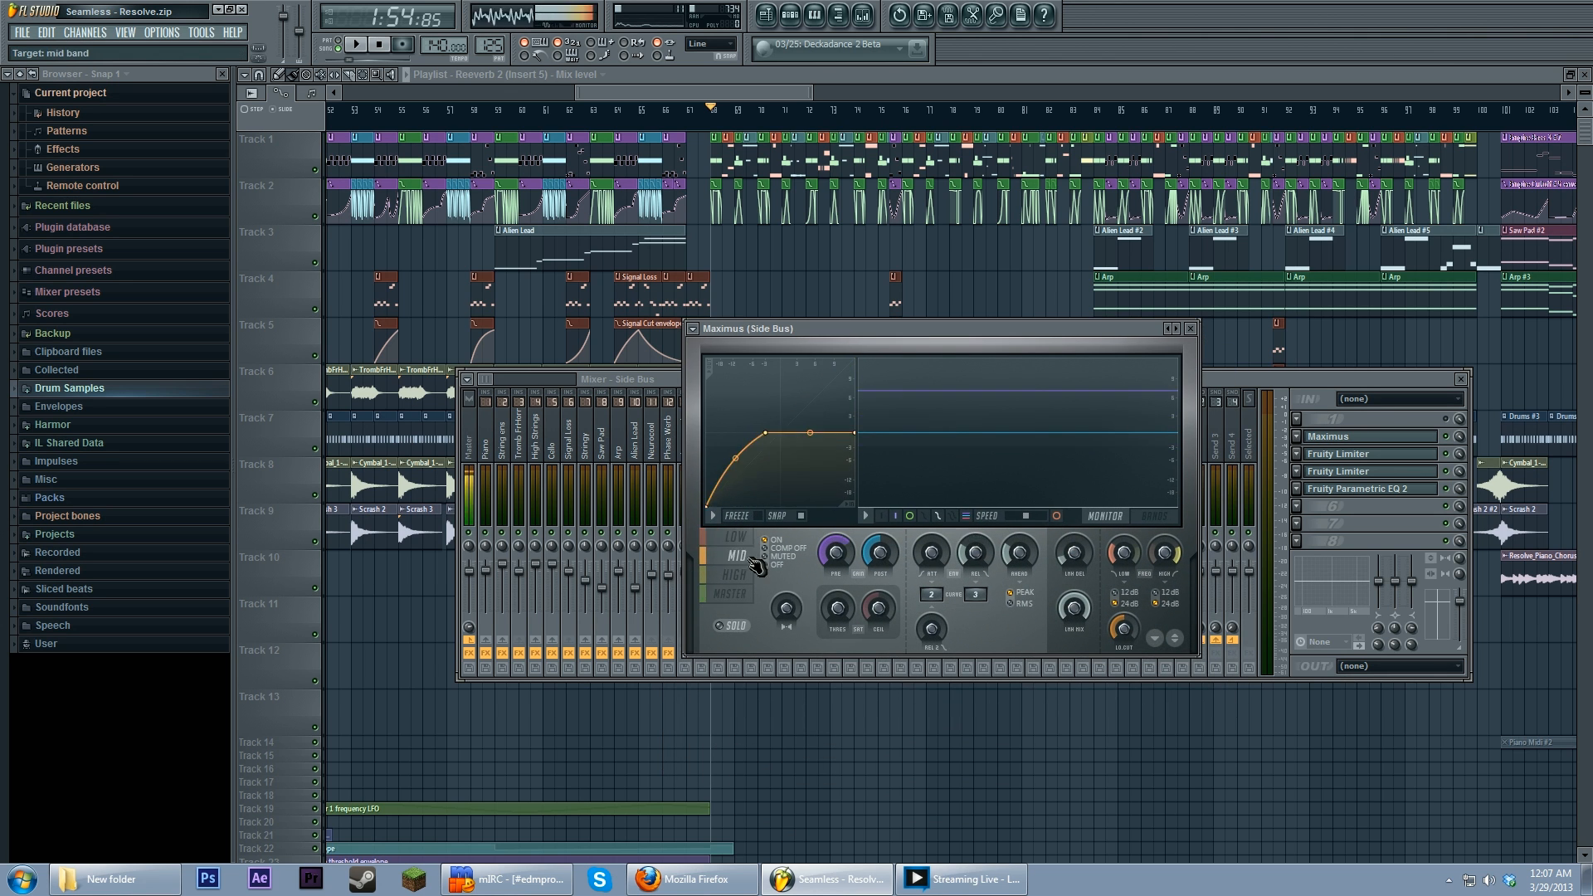
Step: Play the section from bar 68 while viewing the low, mid, high and master bands in the Side Bus Maximus
click(744, 595)
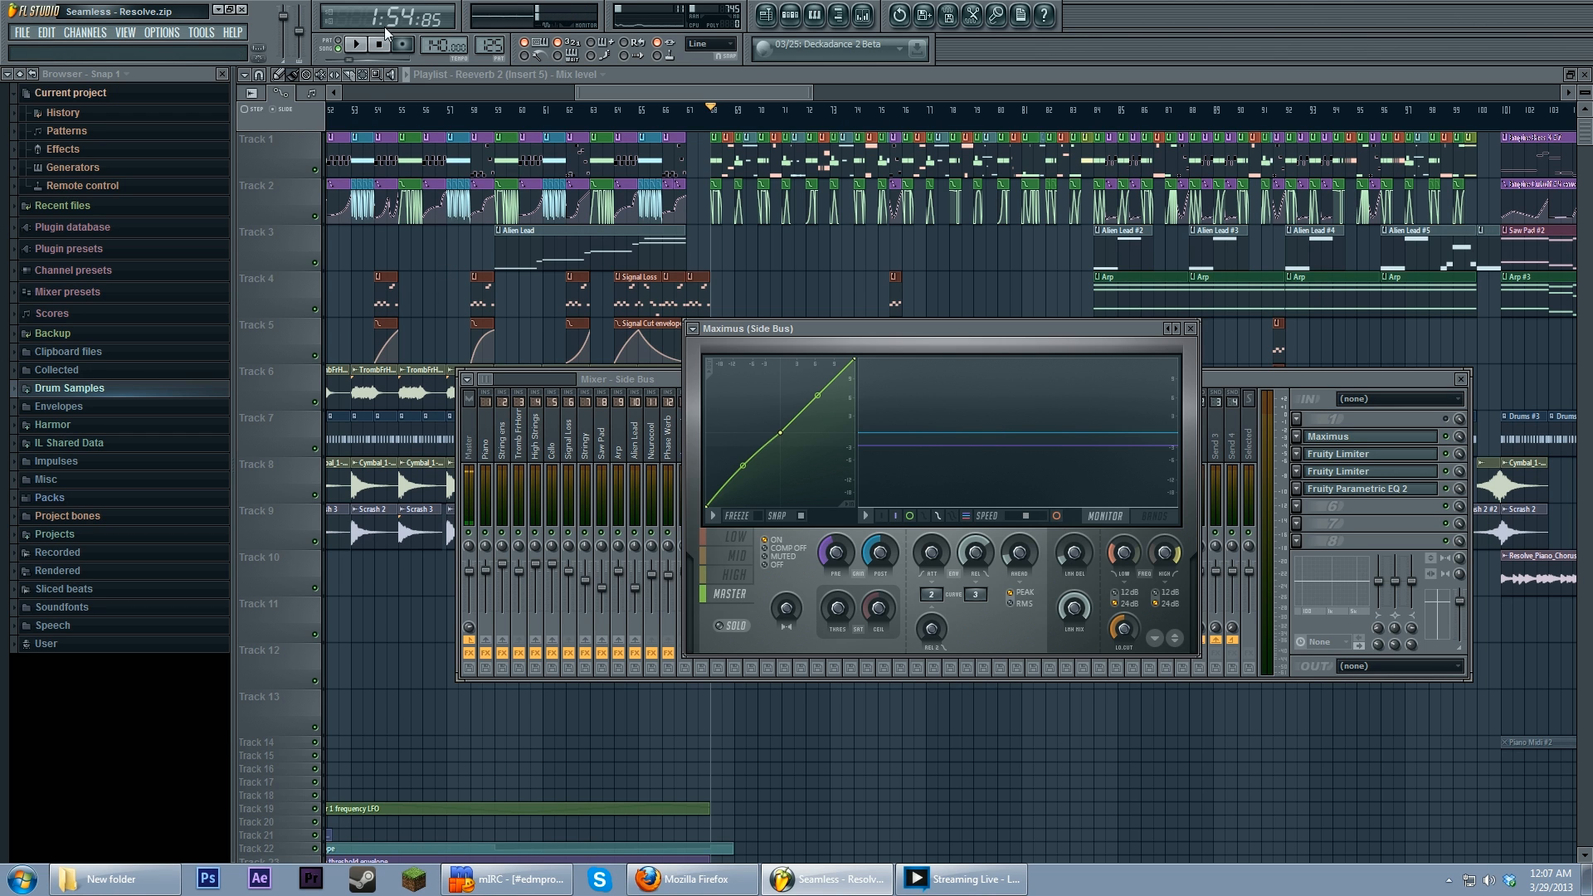
click(356, 44)
click(736, 540)
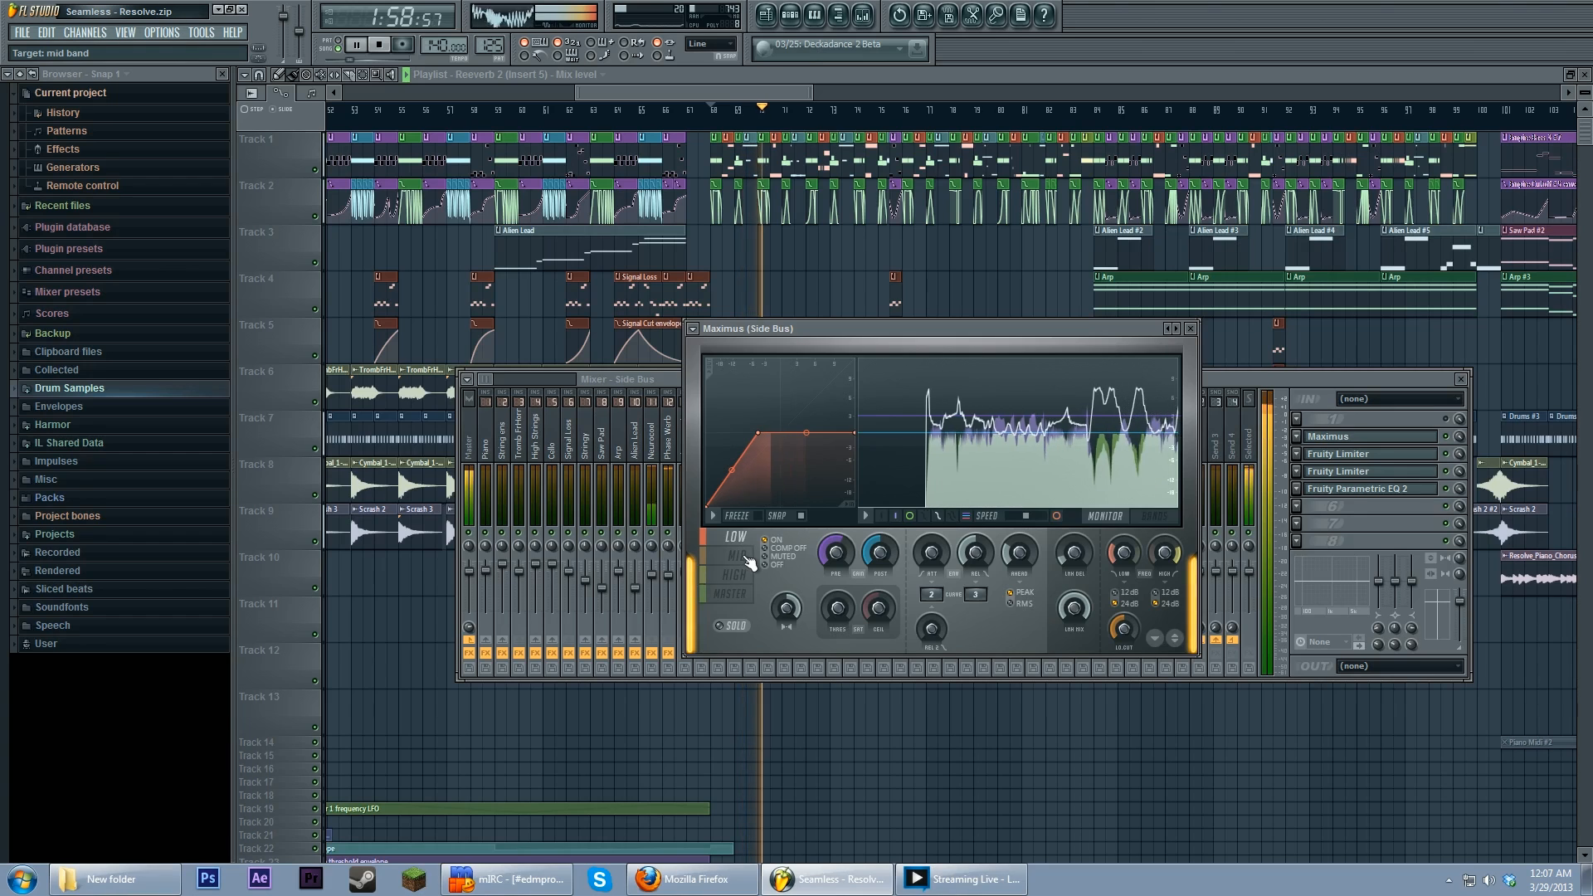
click(746, 558)
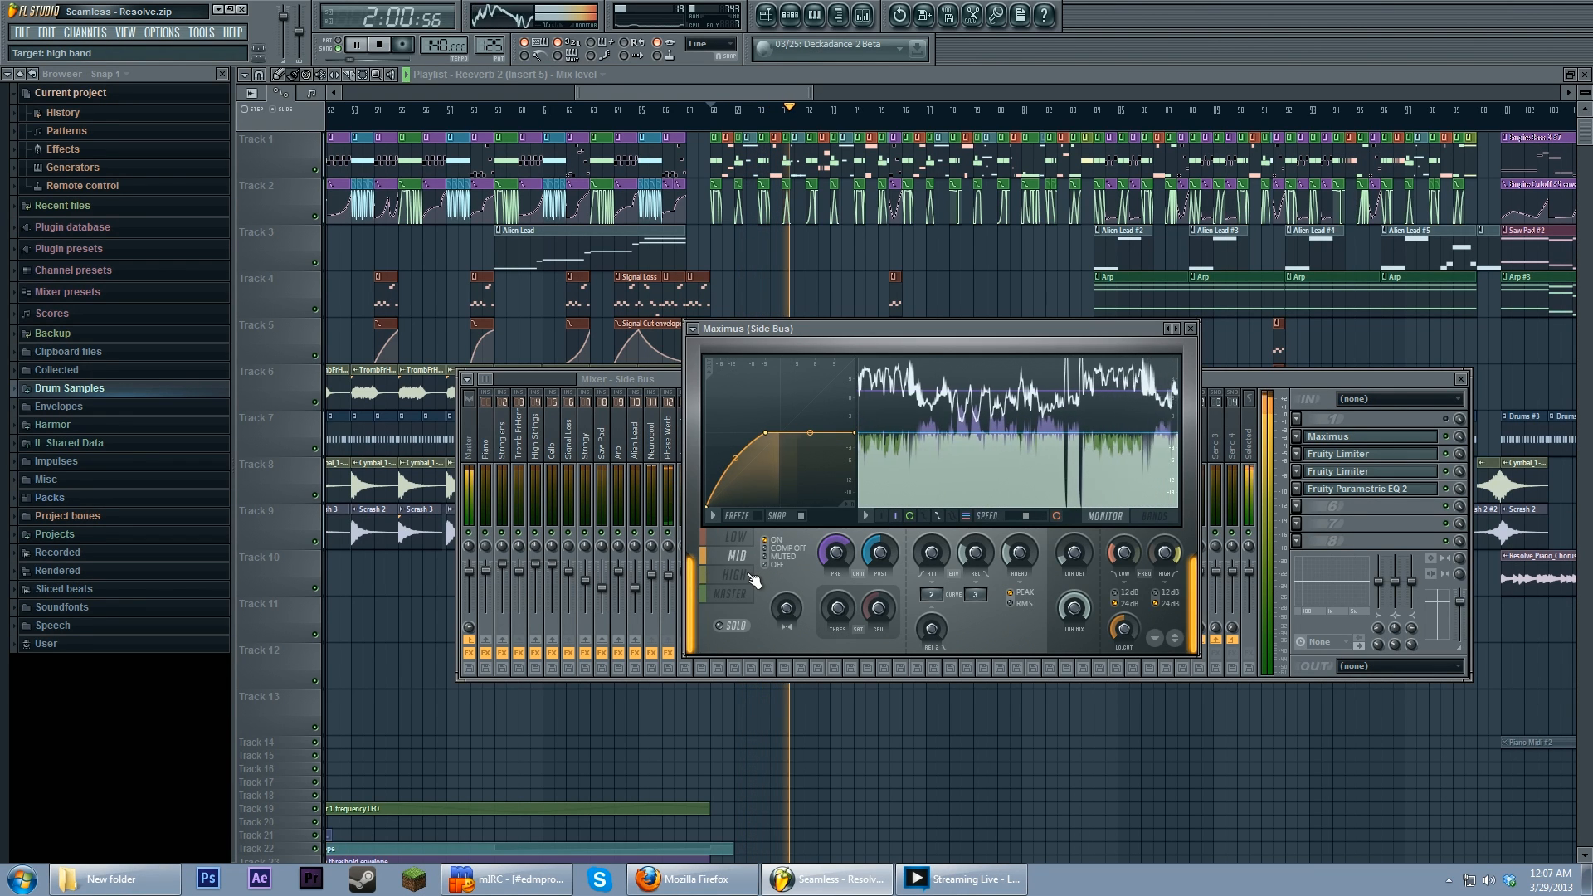
click(751, 578)
key(space)
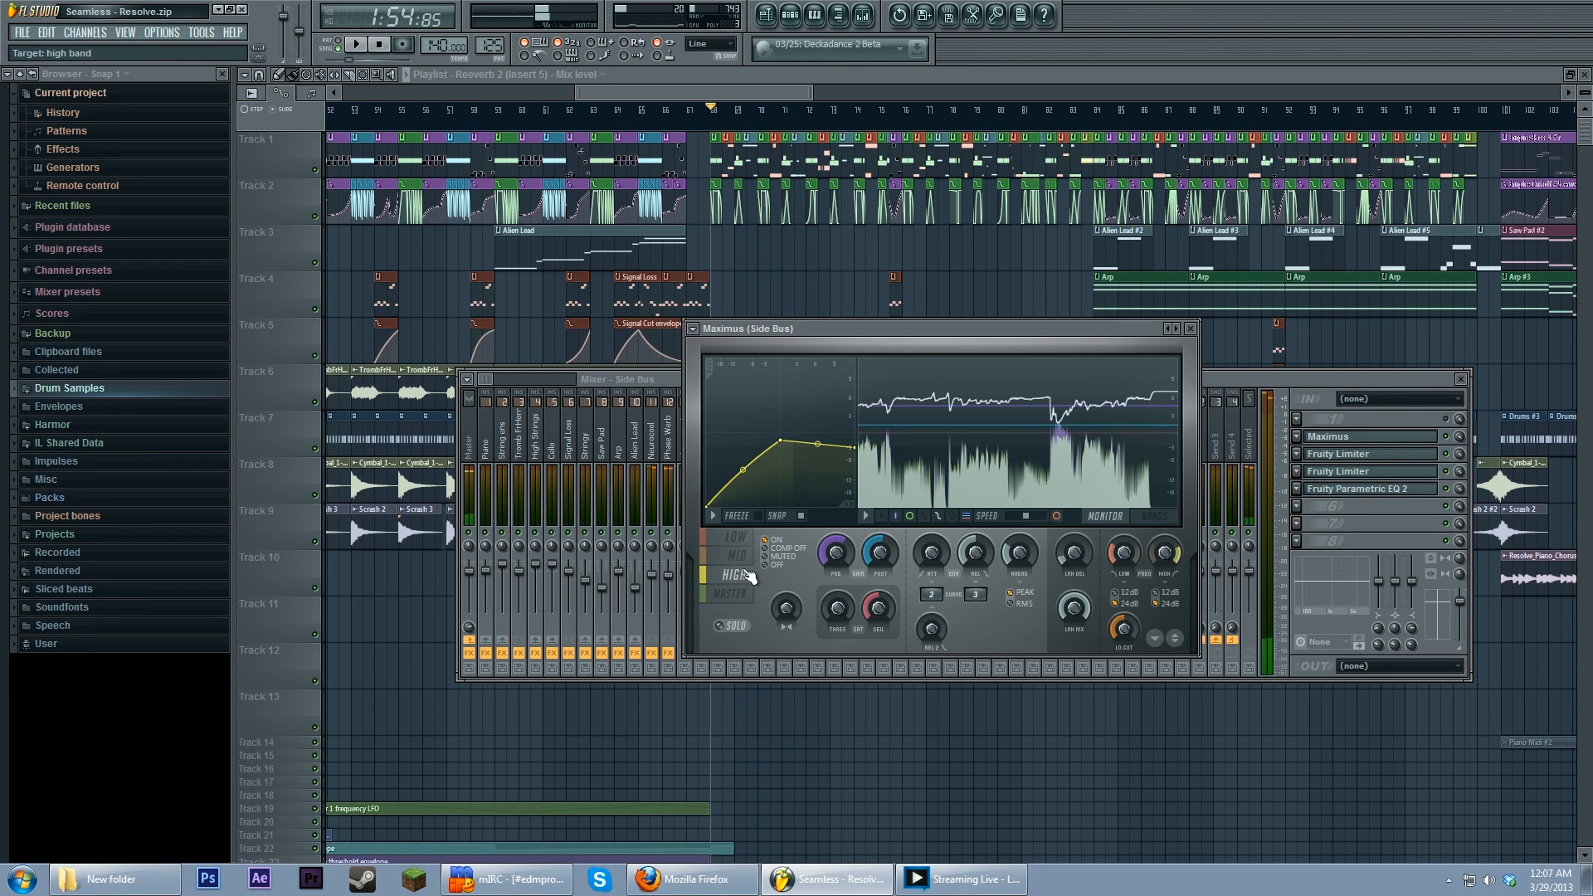
click(747, 594)
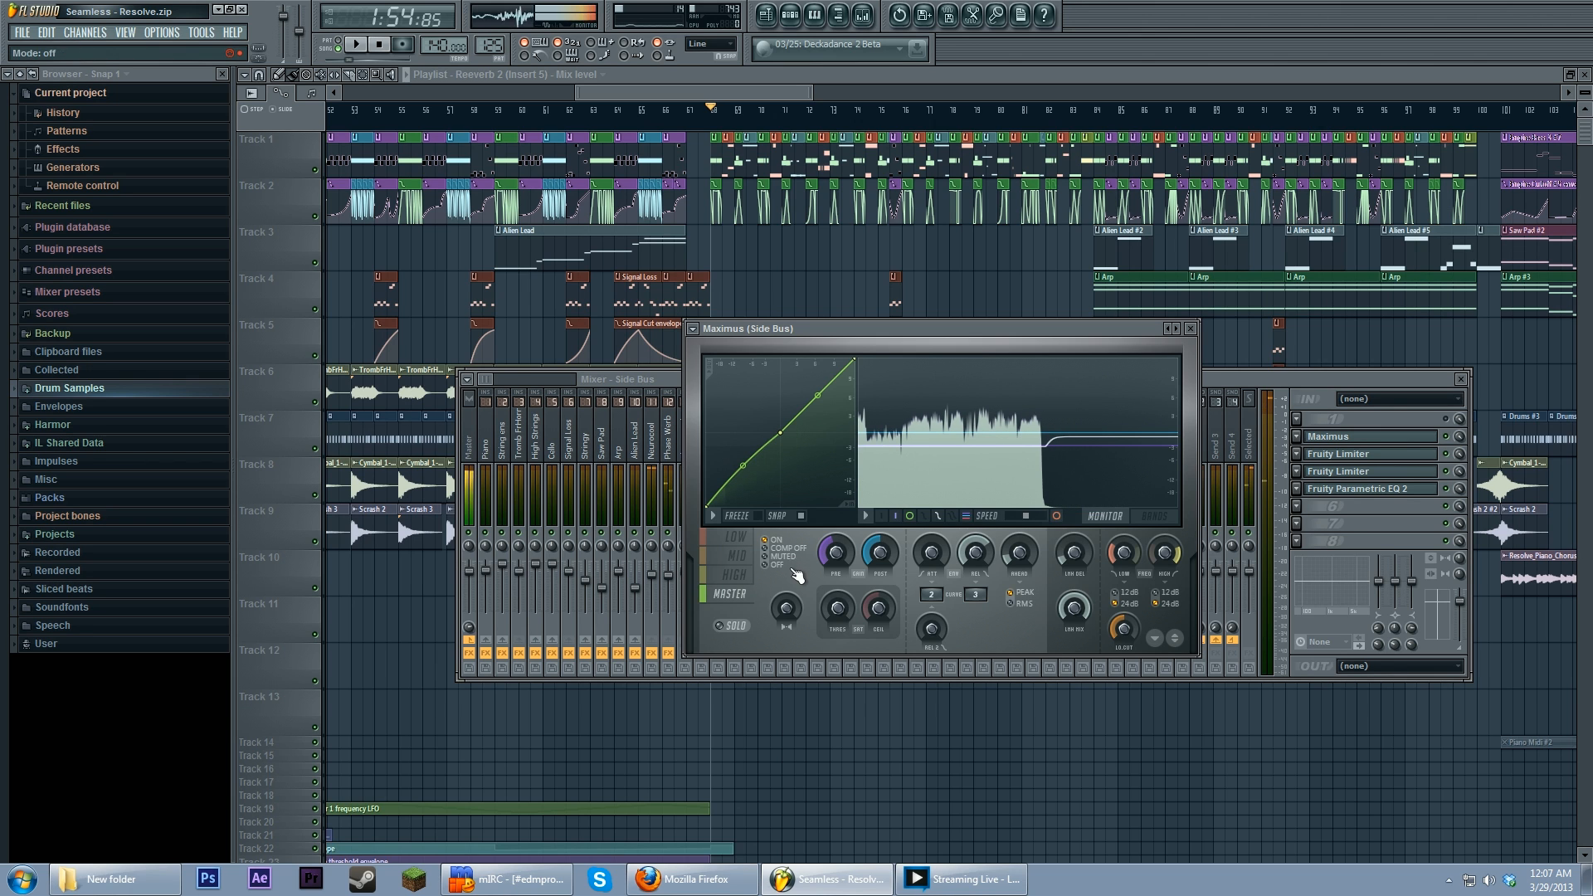
Step: Flatten the upper part of the Side Bus Maximus master curve, restore the straight diagonal, and play the section from bar 68
drag(859, 362, 848, 436)
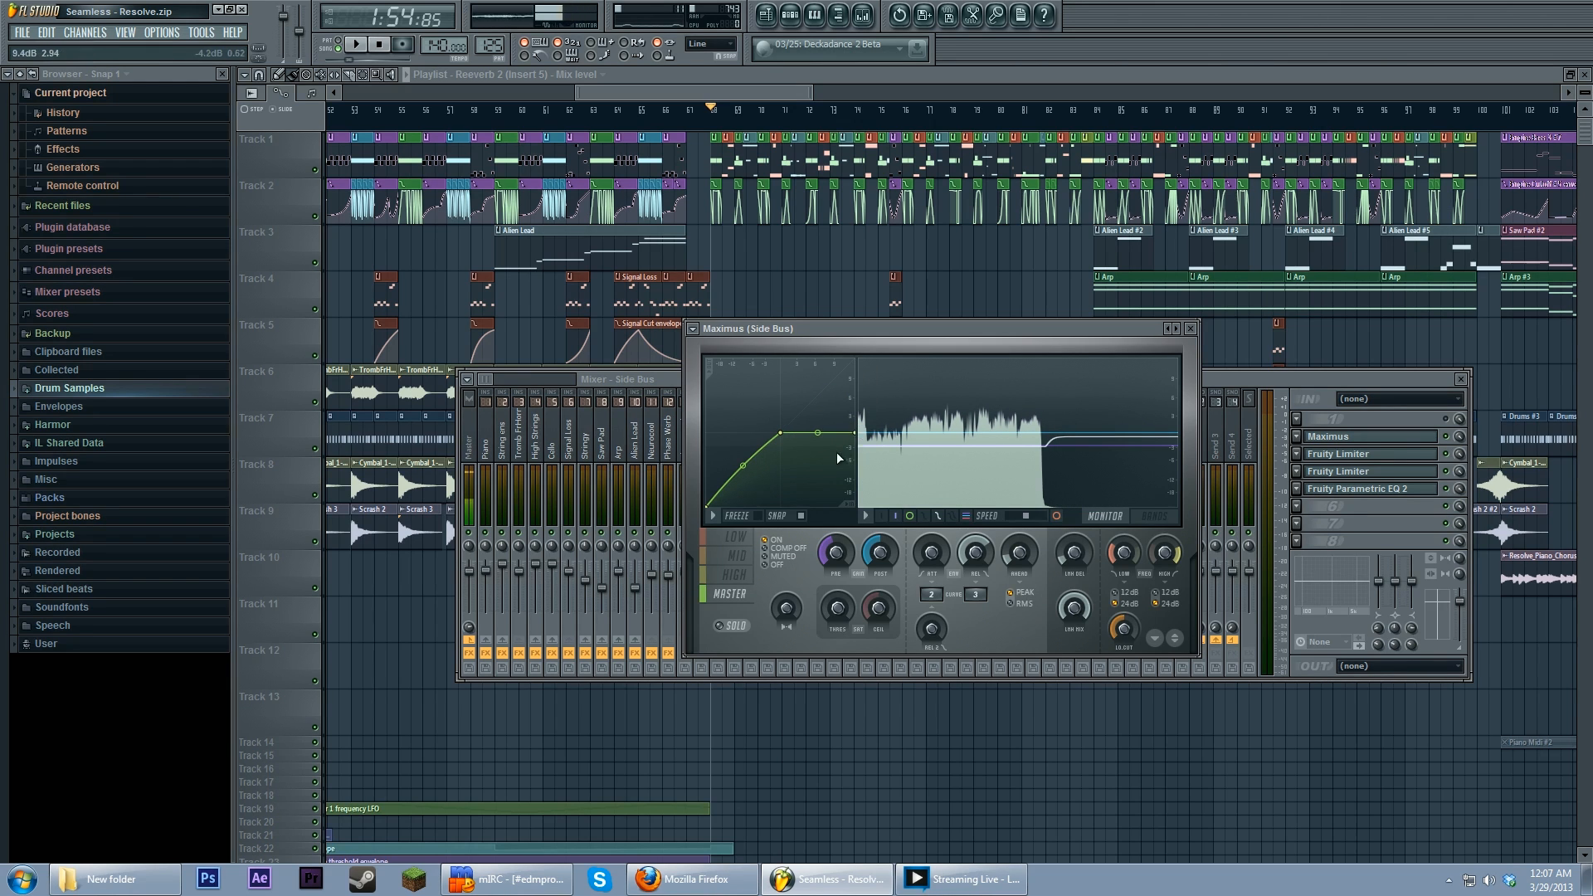
drag(857, 433, 878, 347)
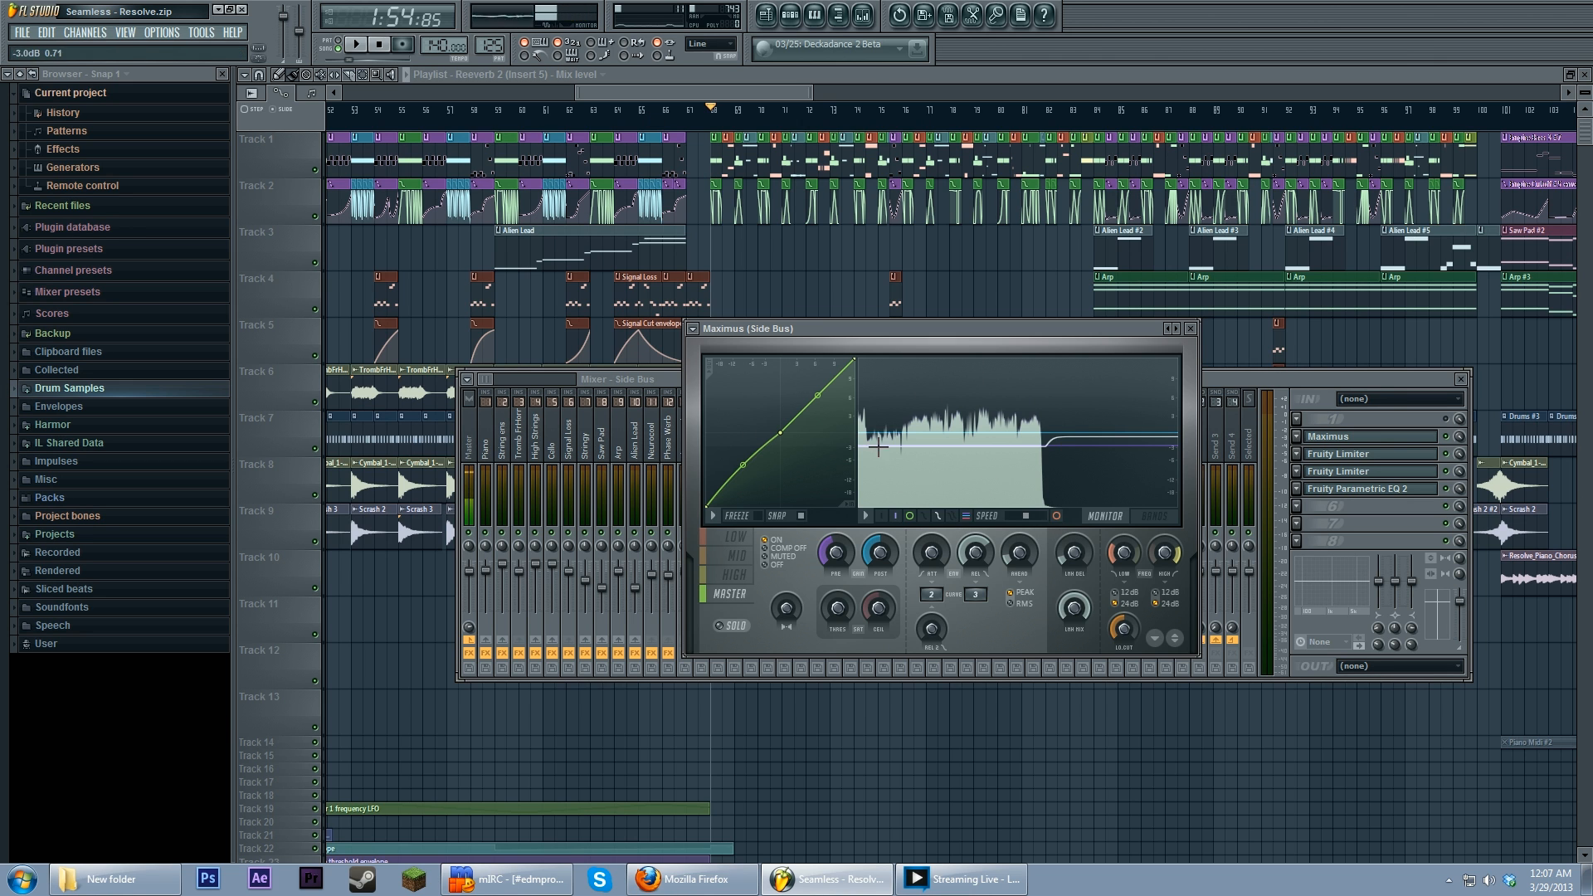
click(356, 44)
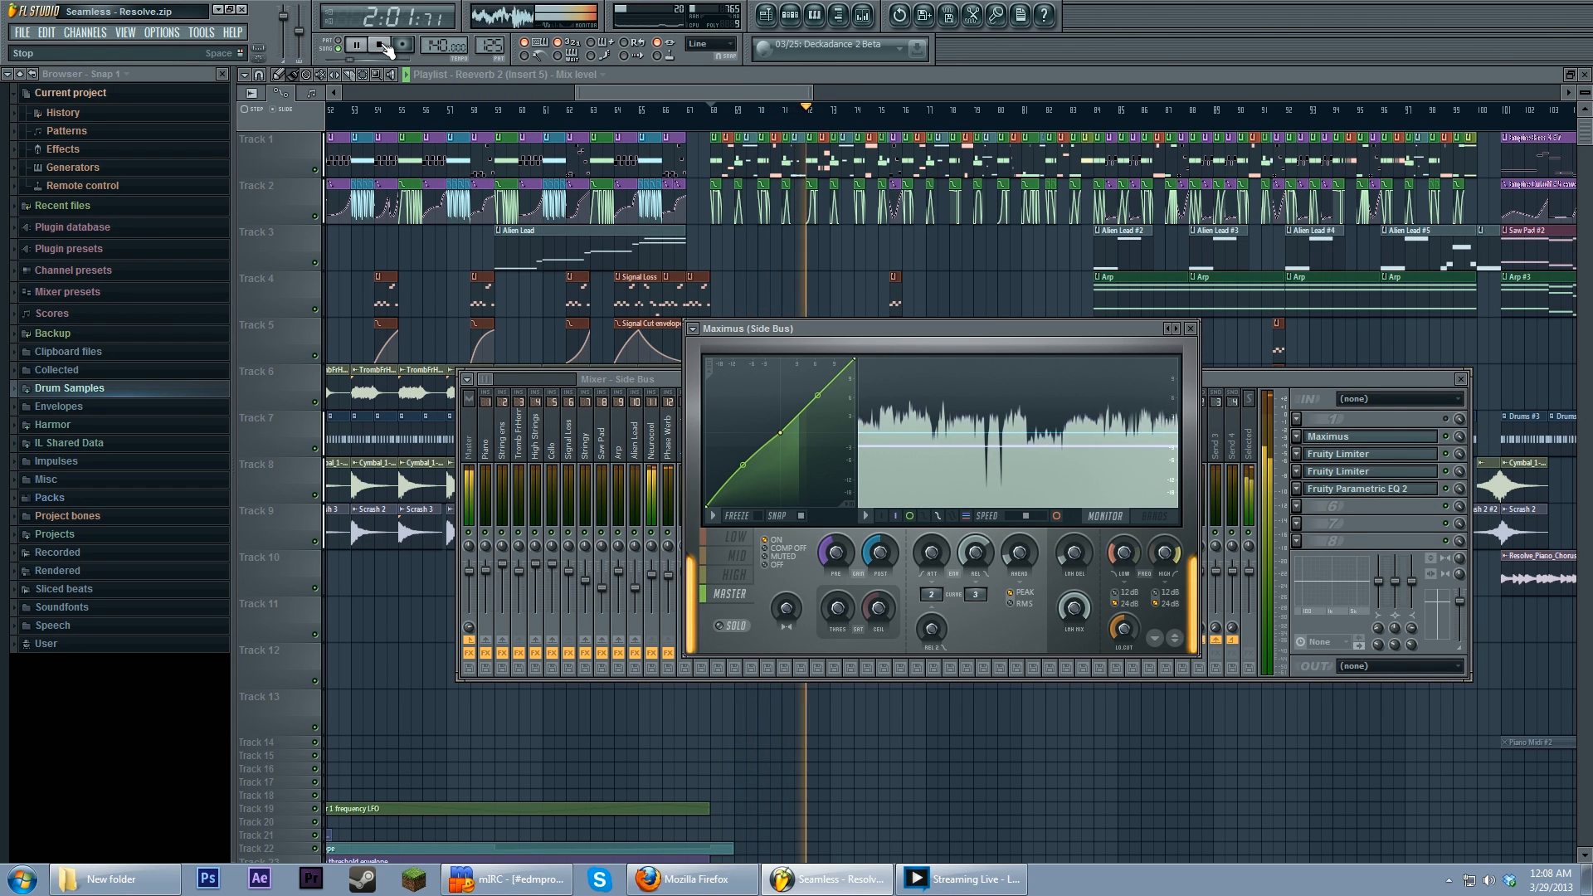
click(384, 46)
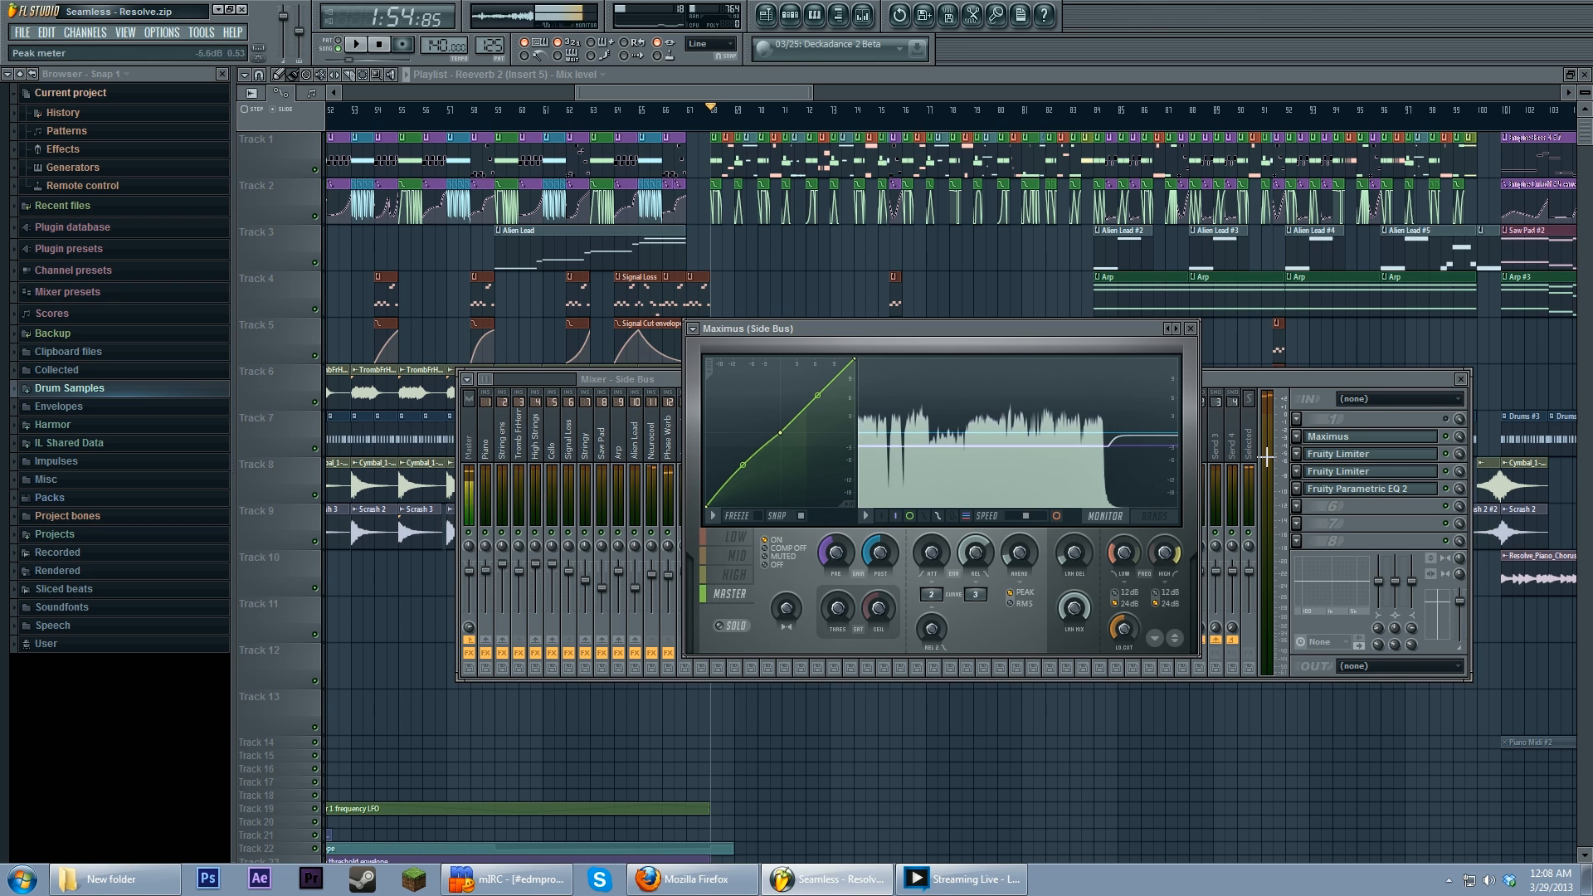
Step: Select the Drum Bus track in the mixer and play the section from bar 68 briefly to watch its level
click(1243, 376)
click(770, 453)
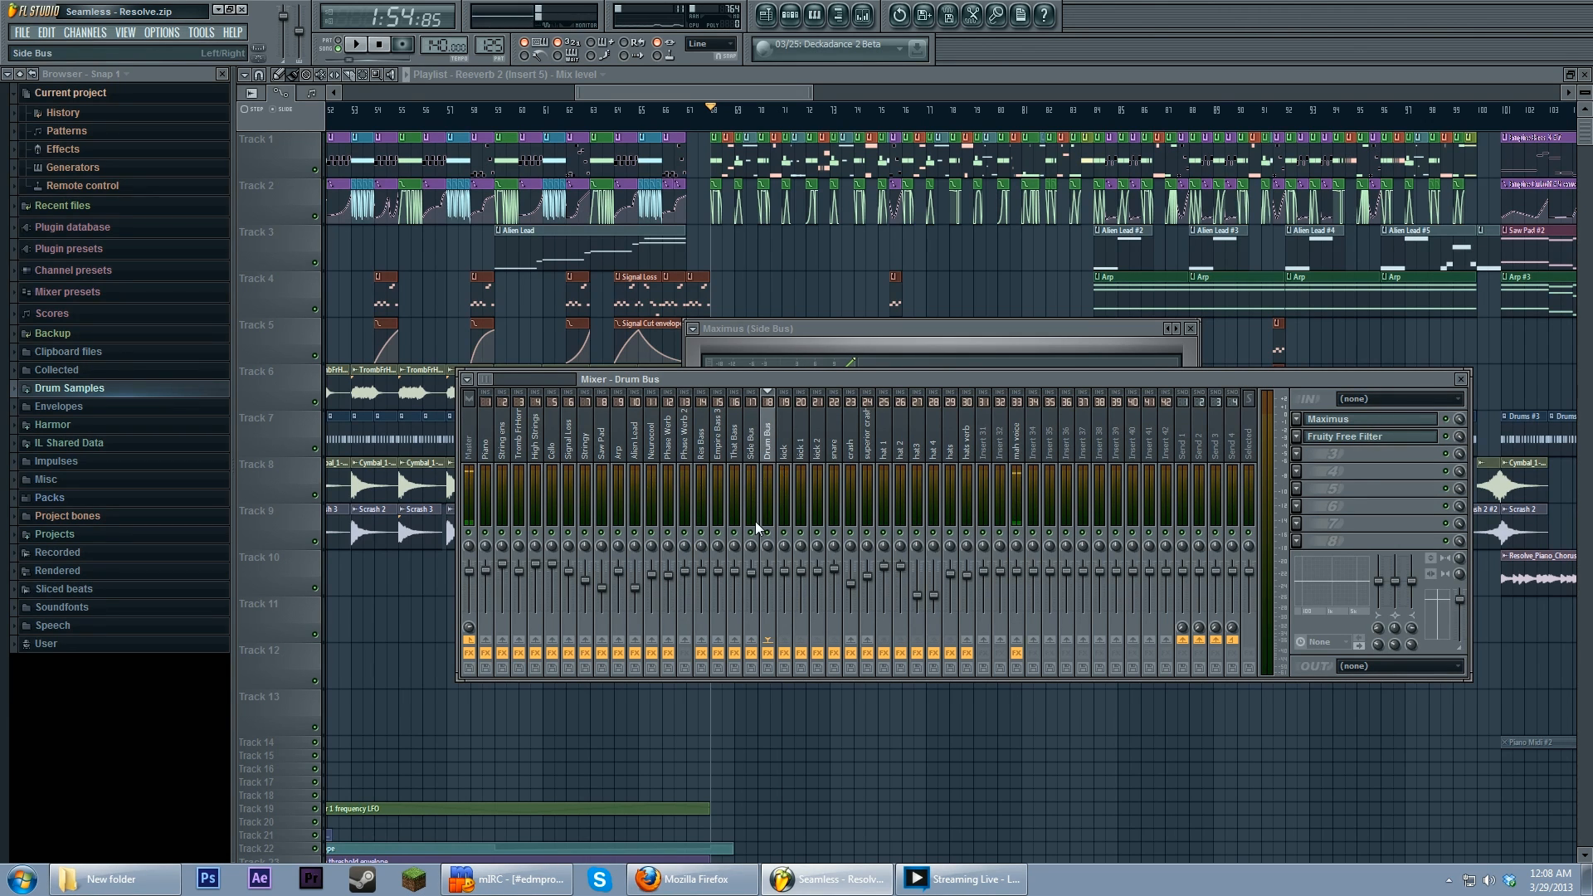
click(355, 44)
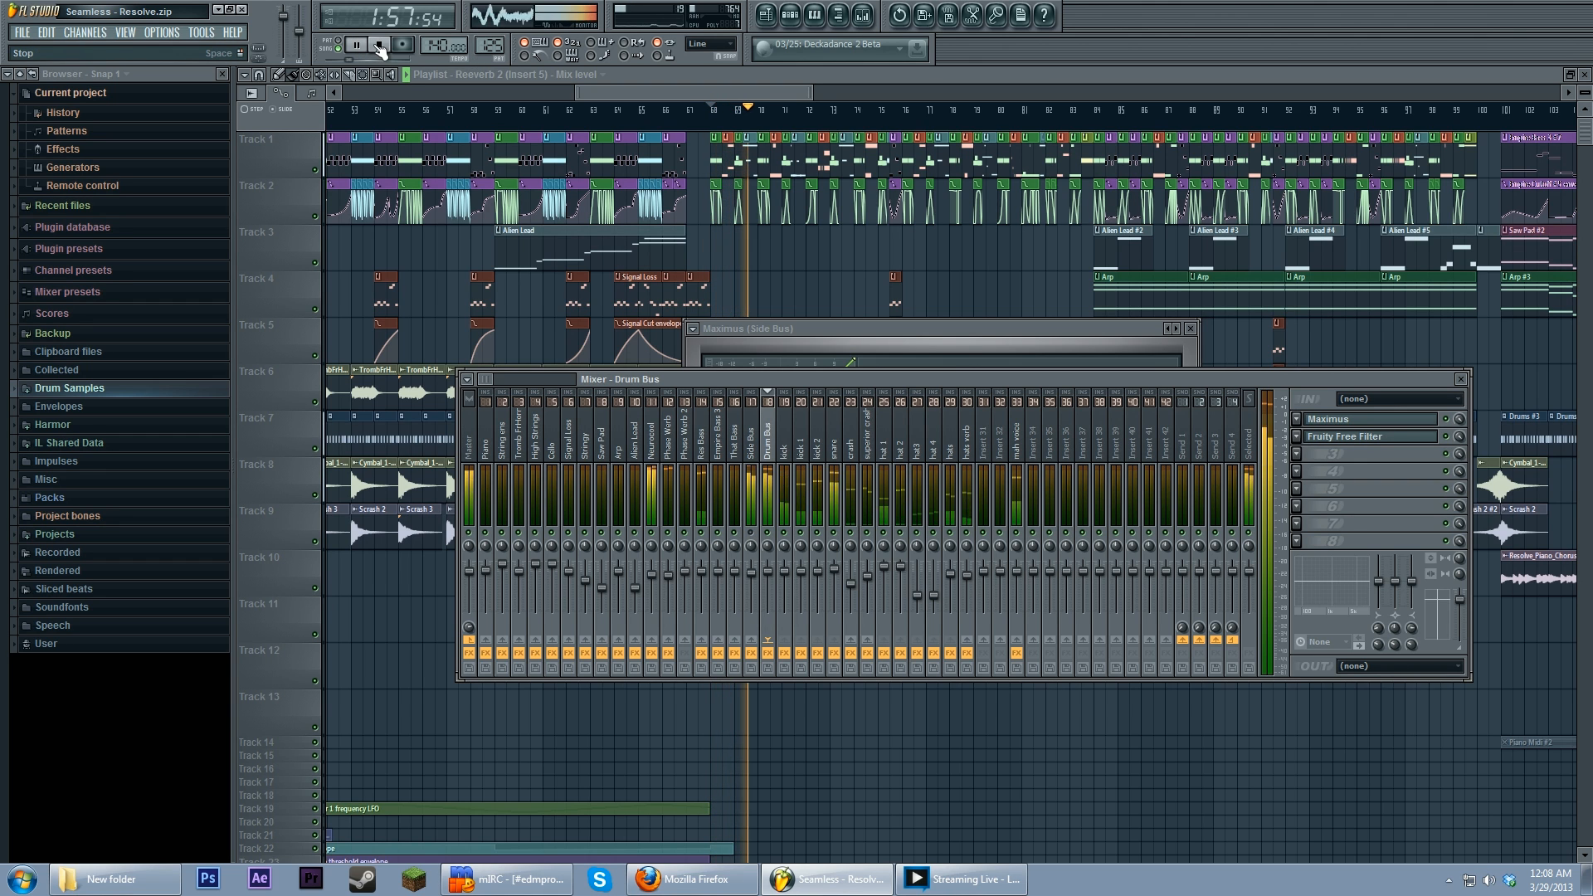
click(379, 46)
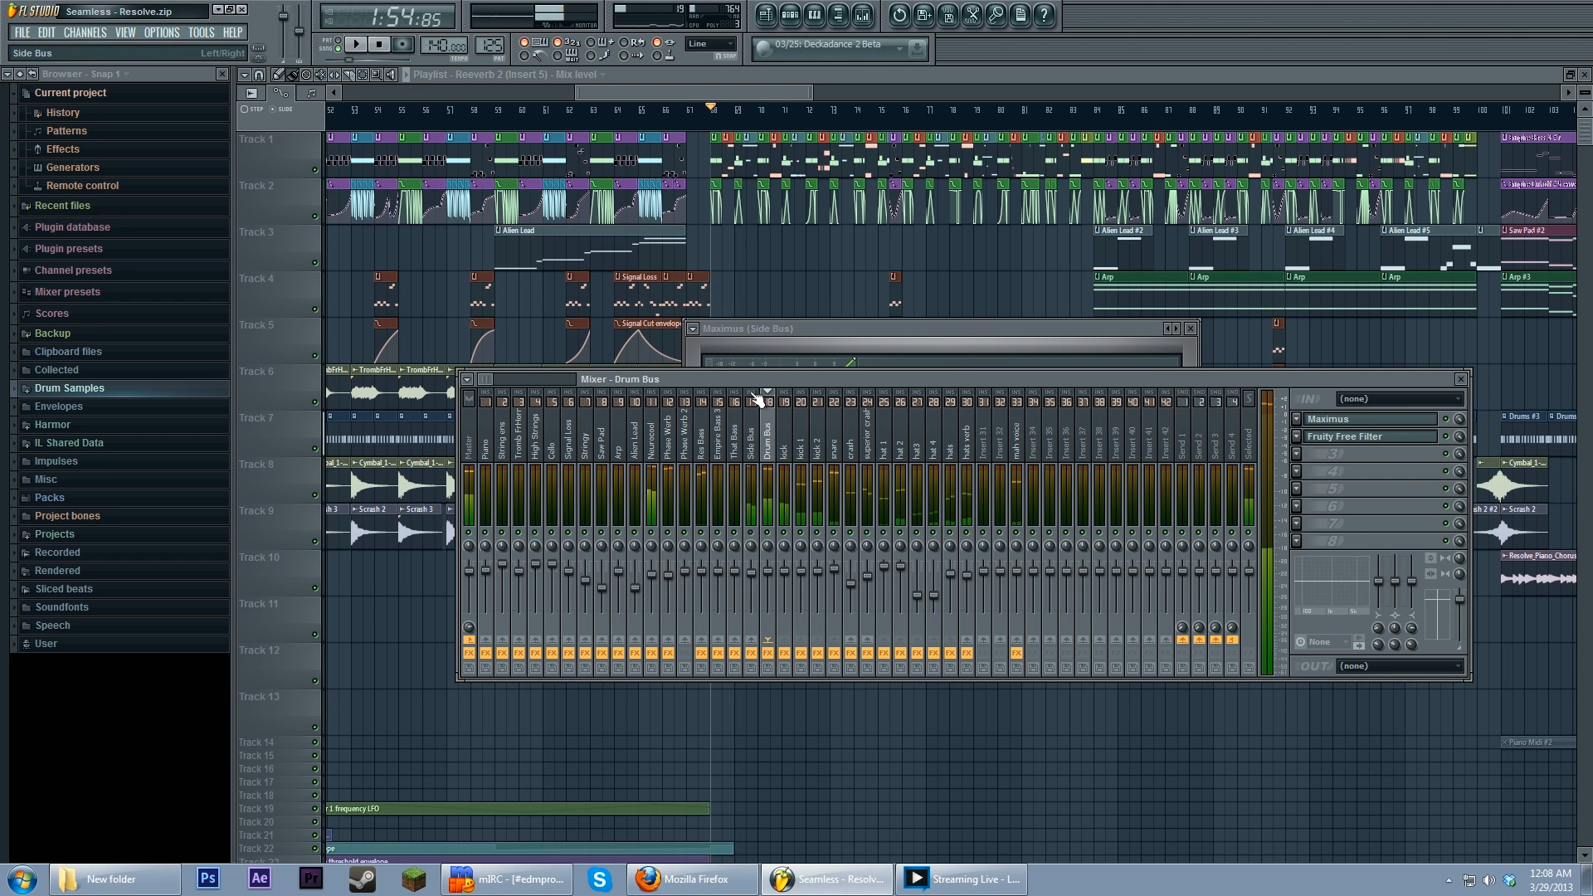
Step: Open Fruity Parametric EQ 2 on the snare mixer track and position its window over the mixer
click(789, 452)
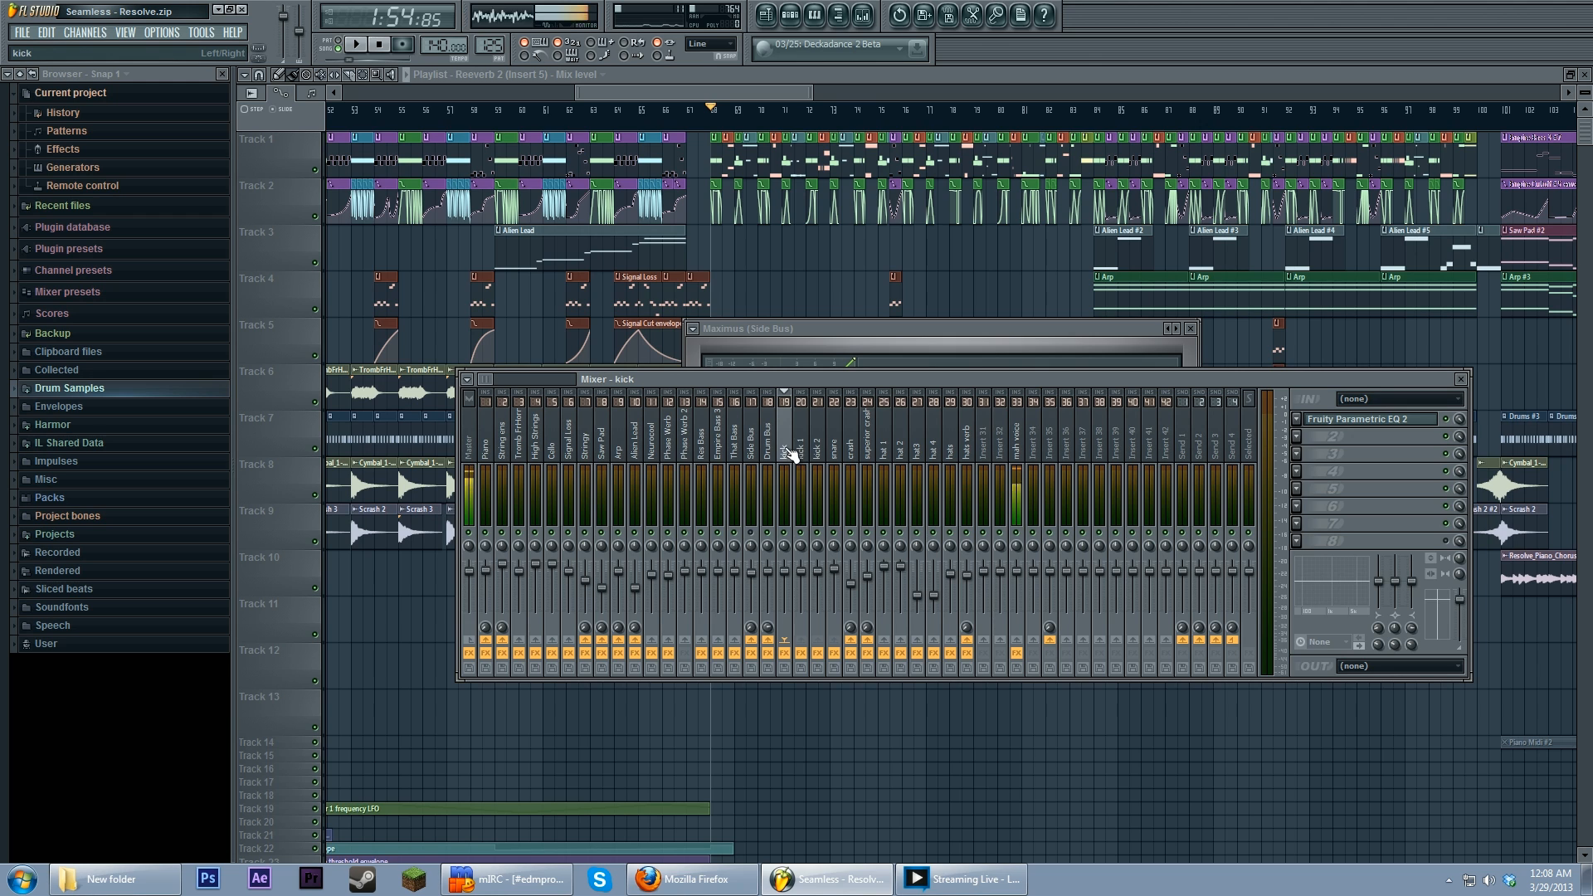
click(836, 455)
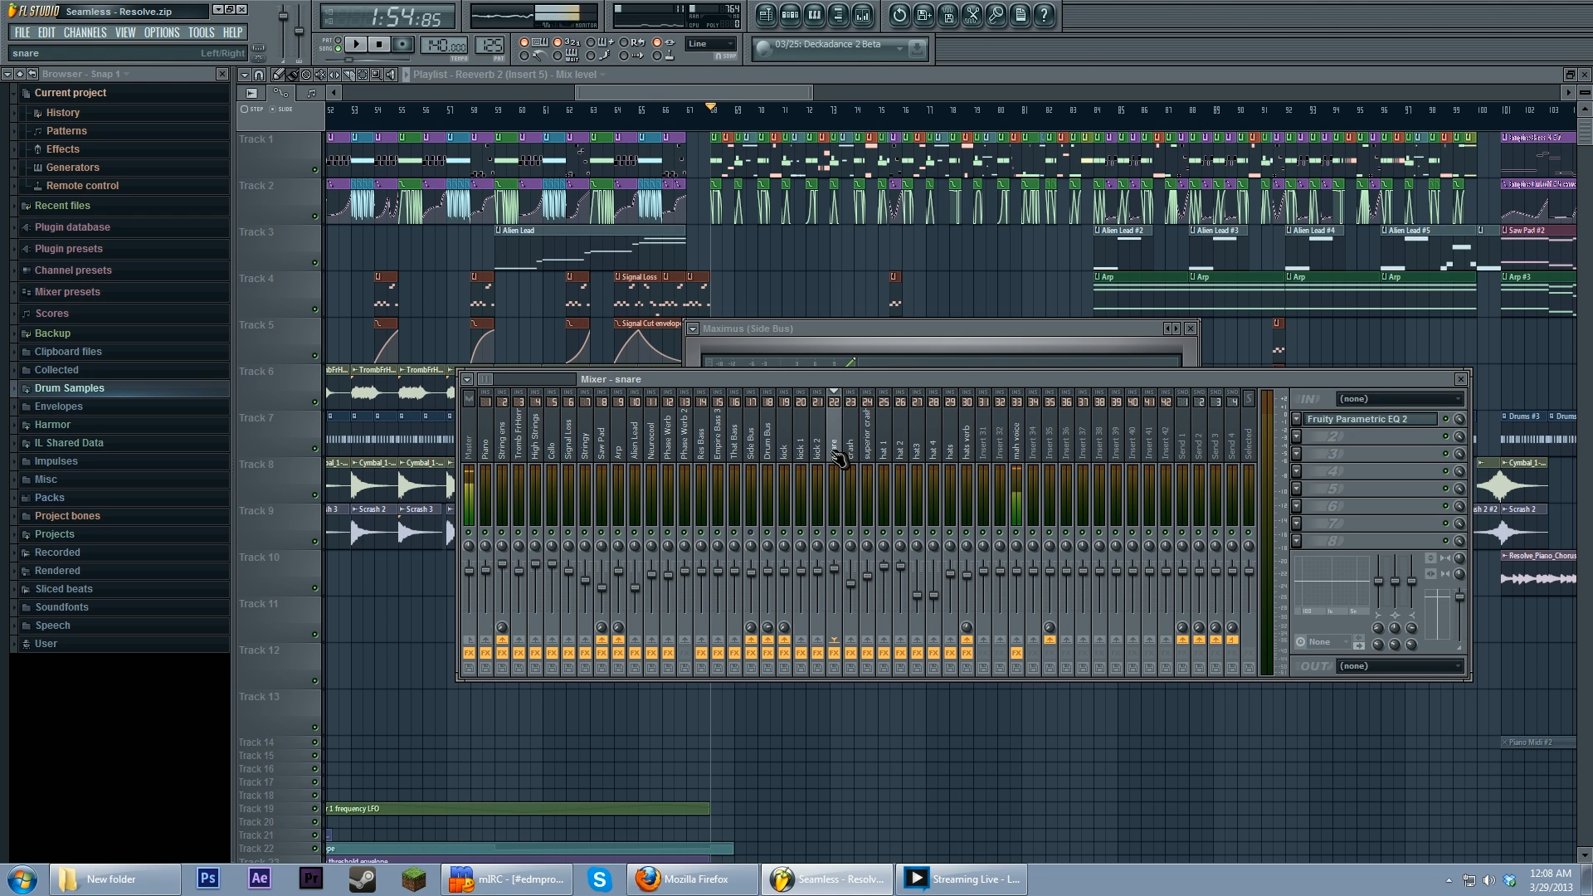
click(1401, 421)
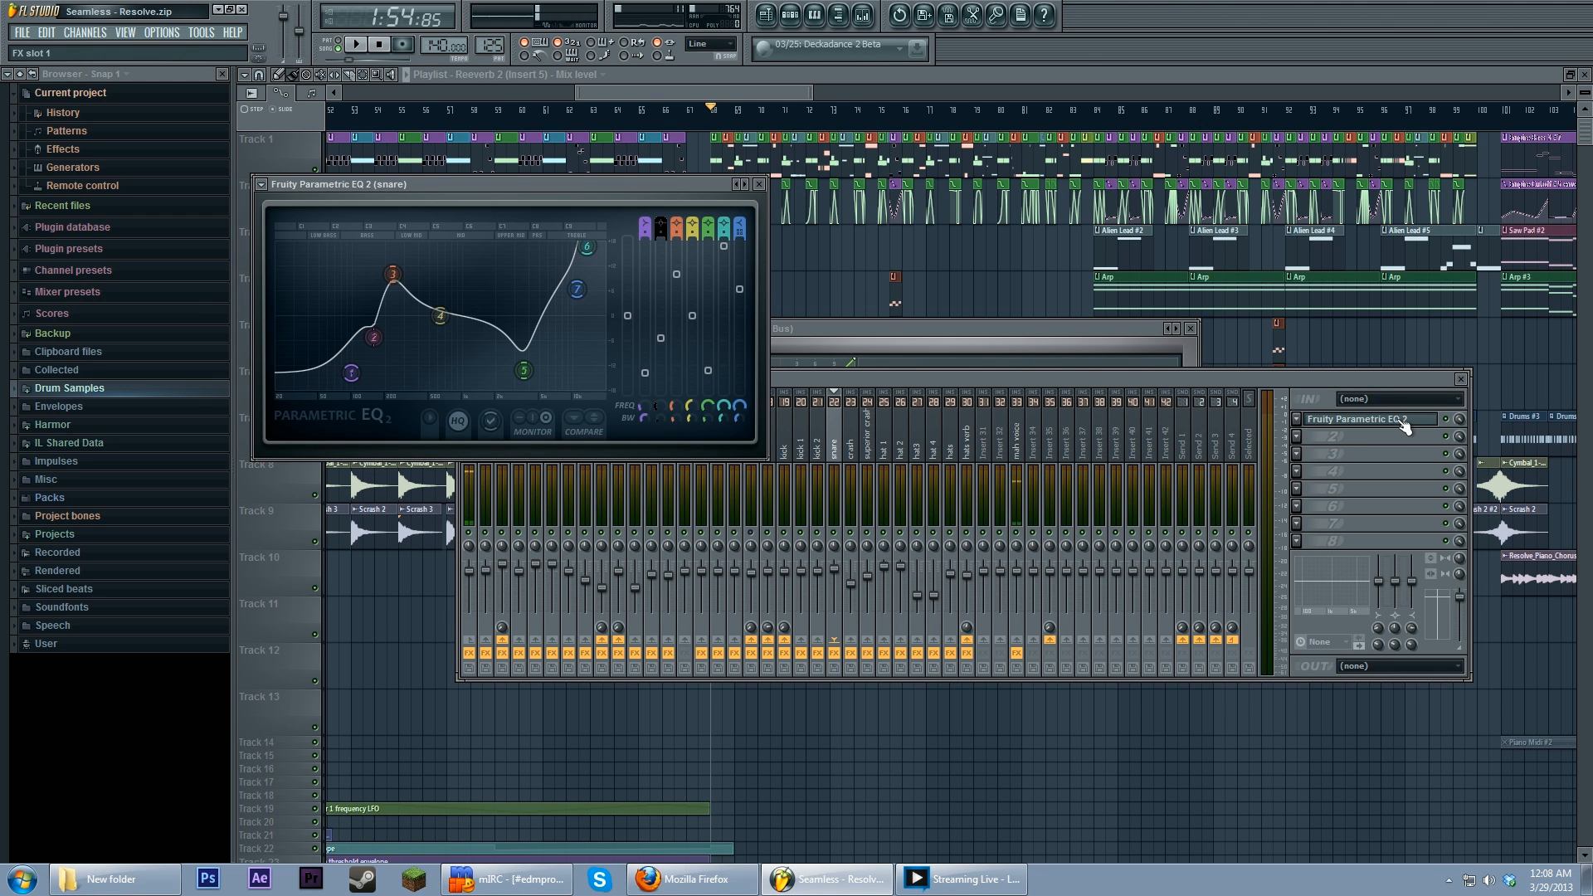
drag(518, 185, 606, 243)
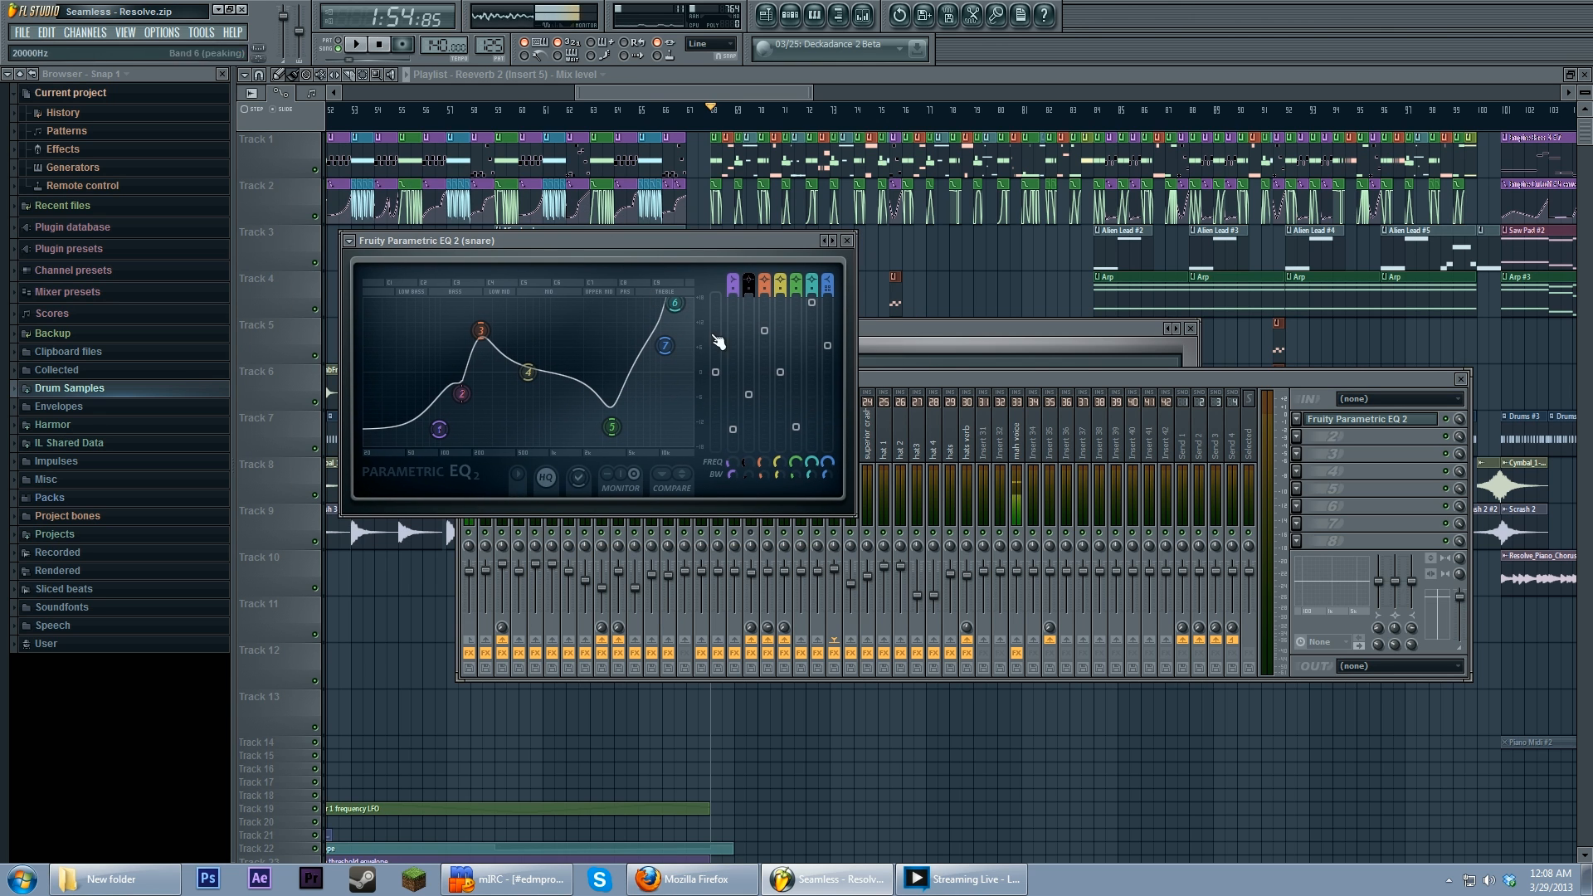
mouse_move(641, 241)
mouse_down()
mouse_move(669, 294)
mouse_move(629, 258)
mouse_up()
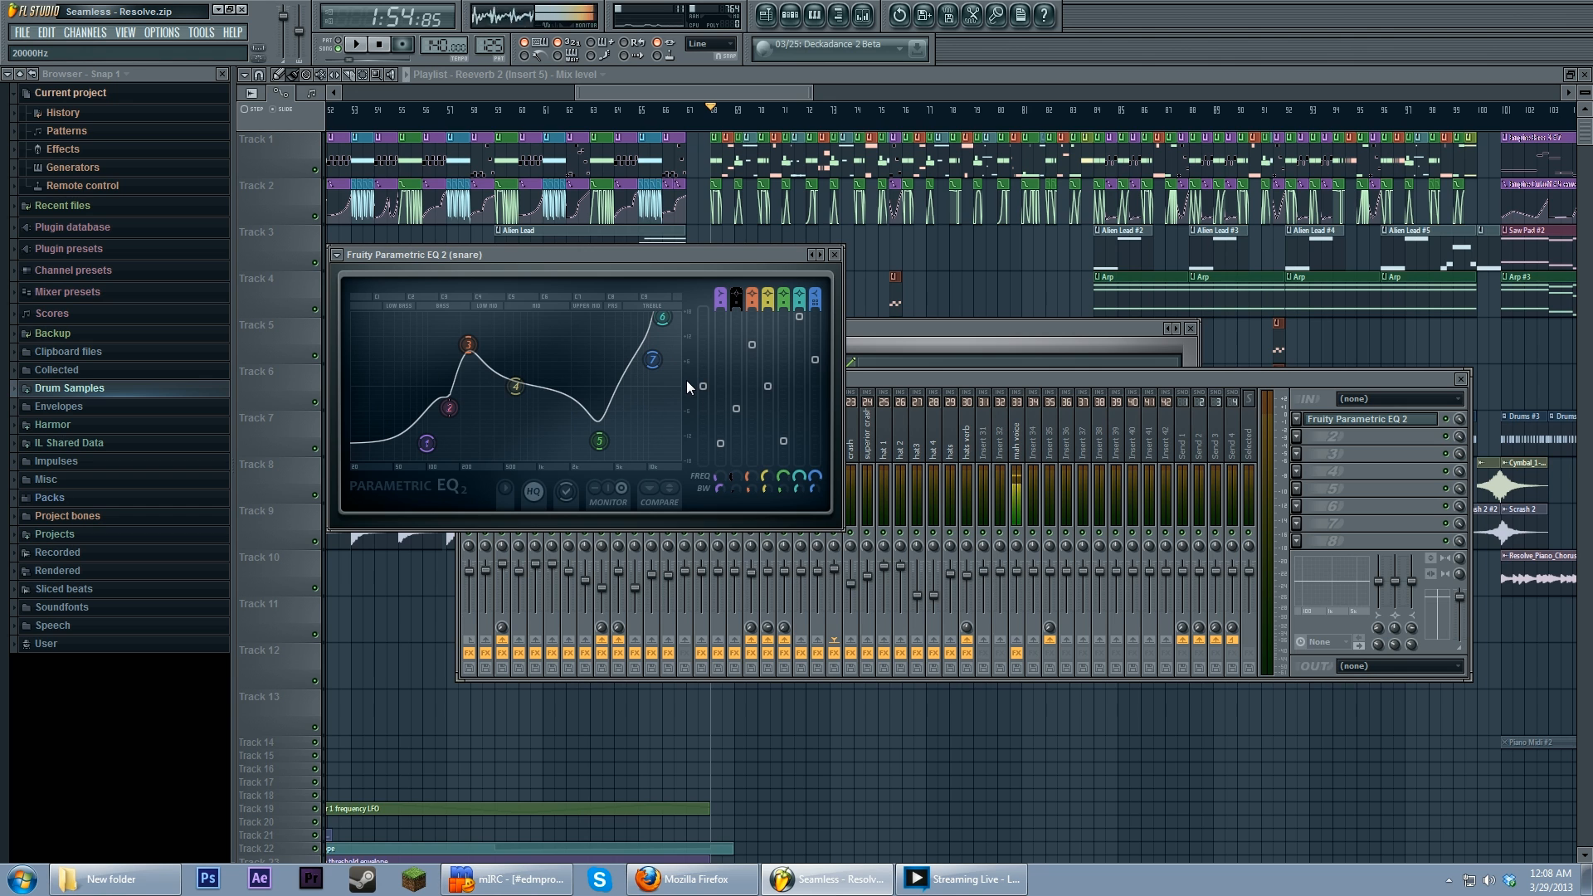
Step: Play the section from bar 68 and shift band 3 of the snare EQ to a slightly lower frequency and gain
click(356, 44)
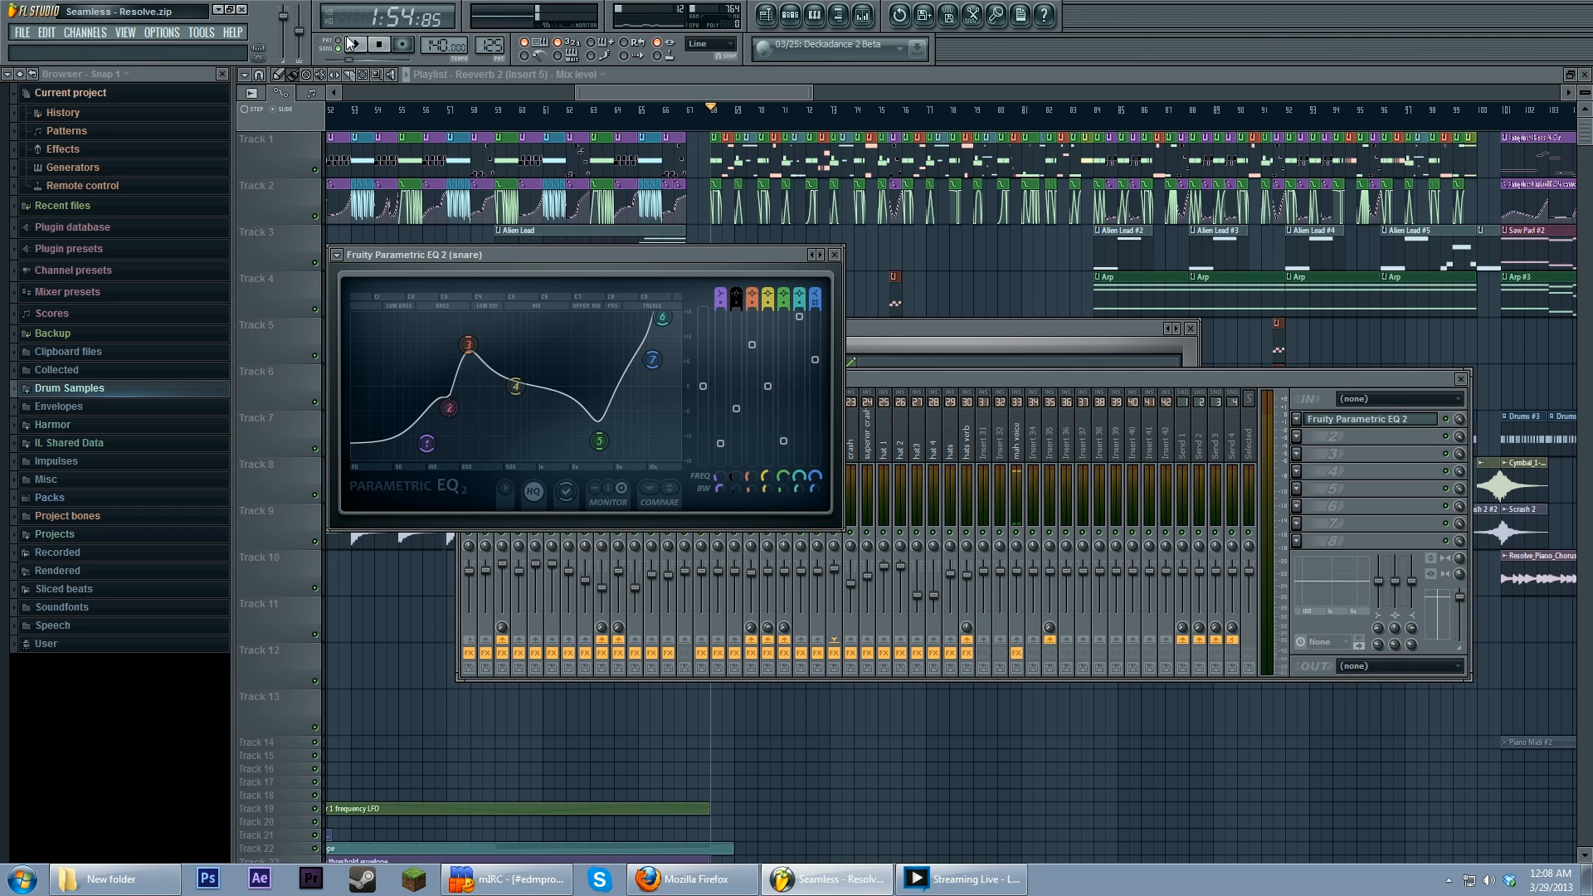
mouse_move(468, 344)
mouse_down()
mouse_move(460, 419)
mouse_move(456, 332)
mouse_move(466, 369)
mouse_move(464, 345)
mouse_up()
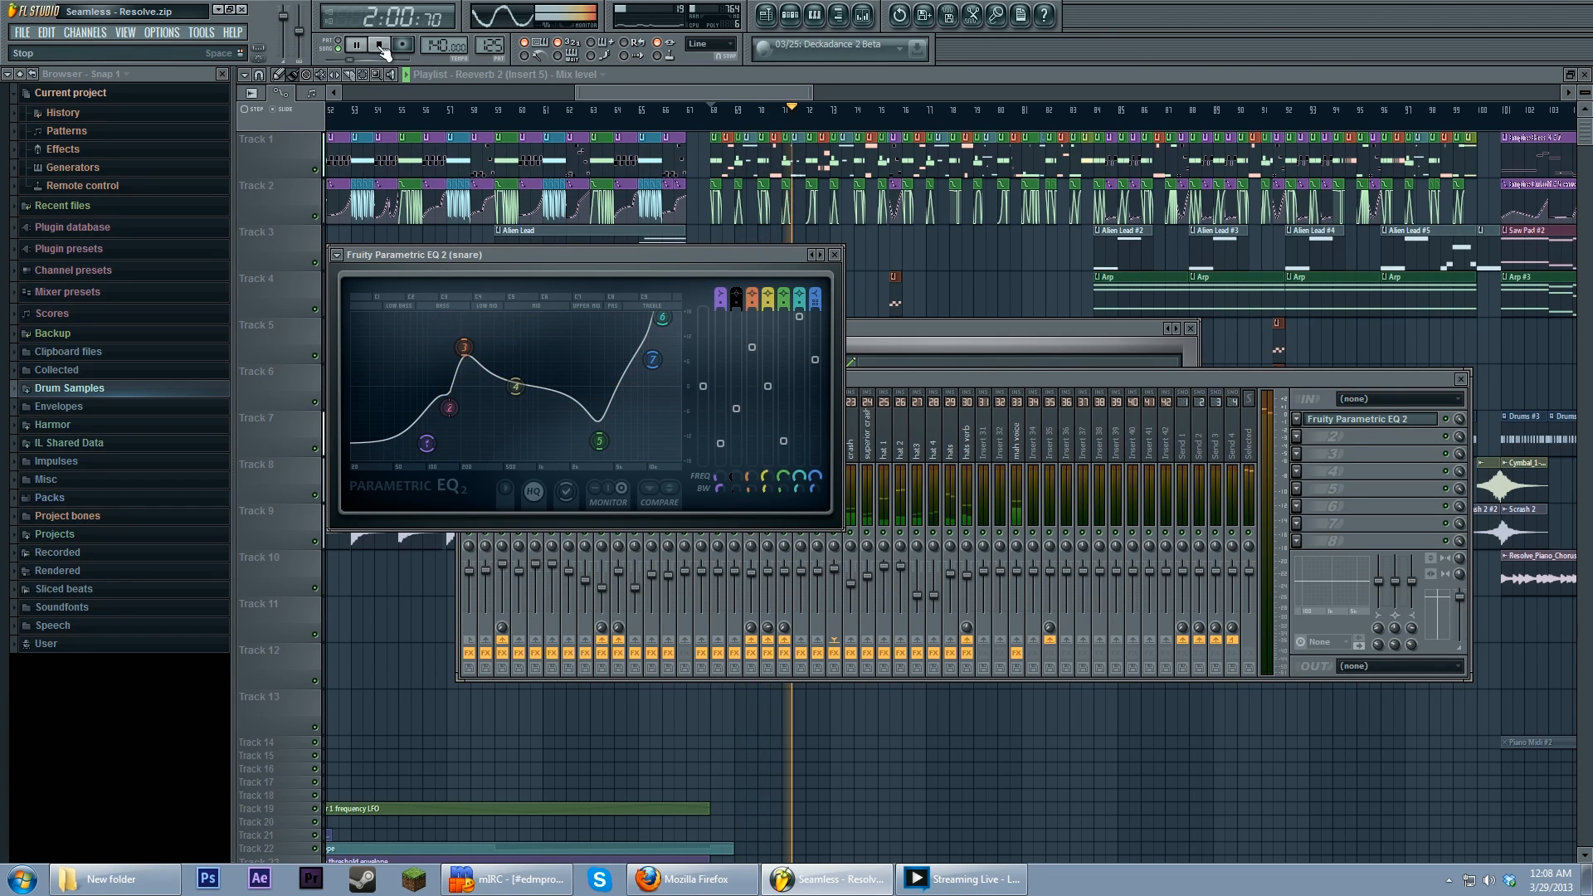
key(space)
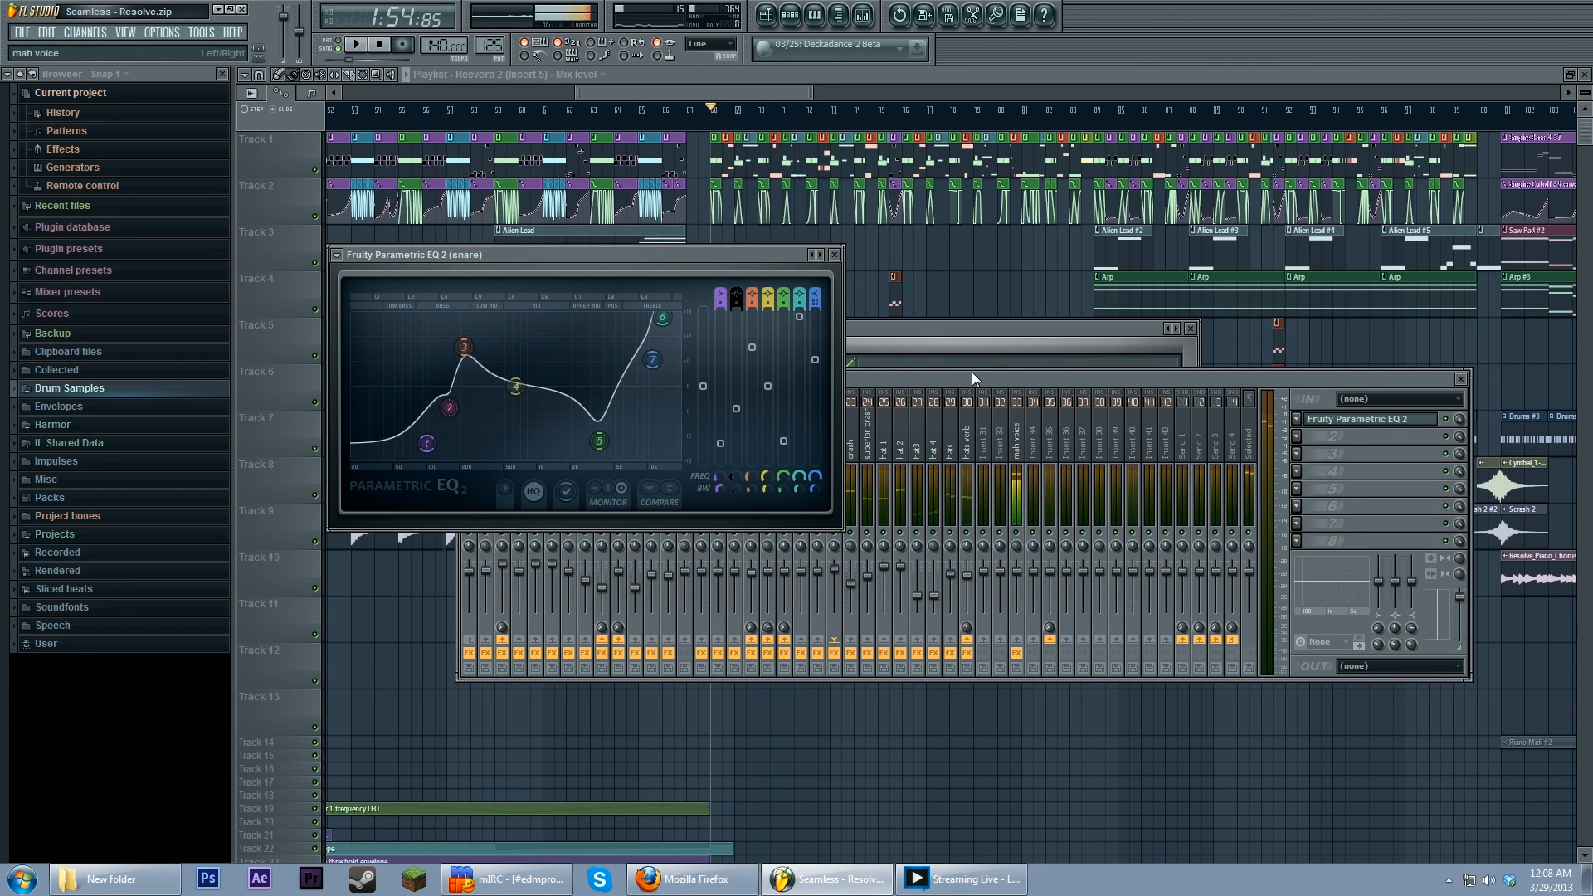
Step: Open Fruity Parametric EQ 2 on the kick track and slightly lower band 6 while playing the section from bar 68
click(951, 382)
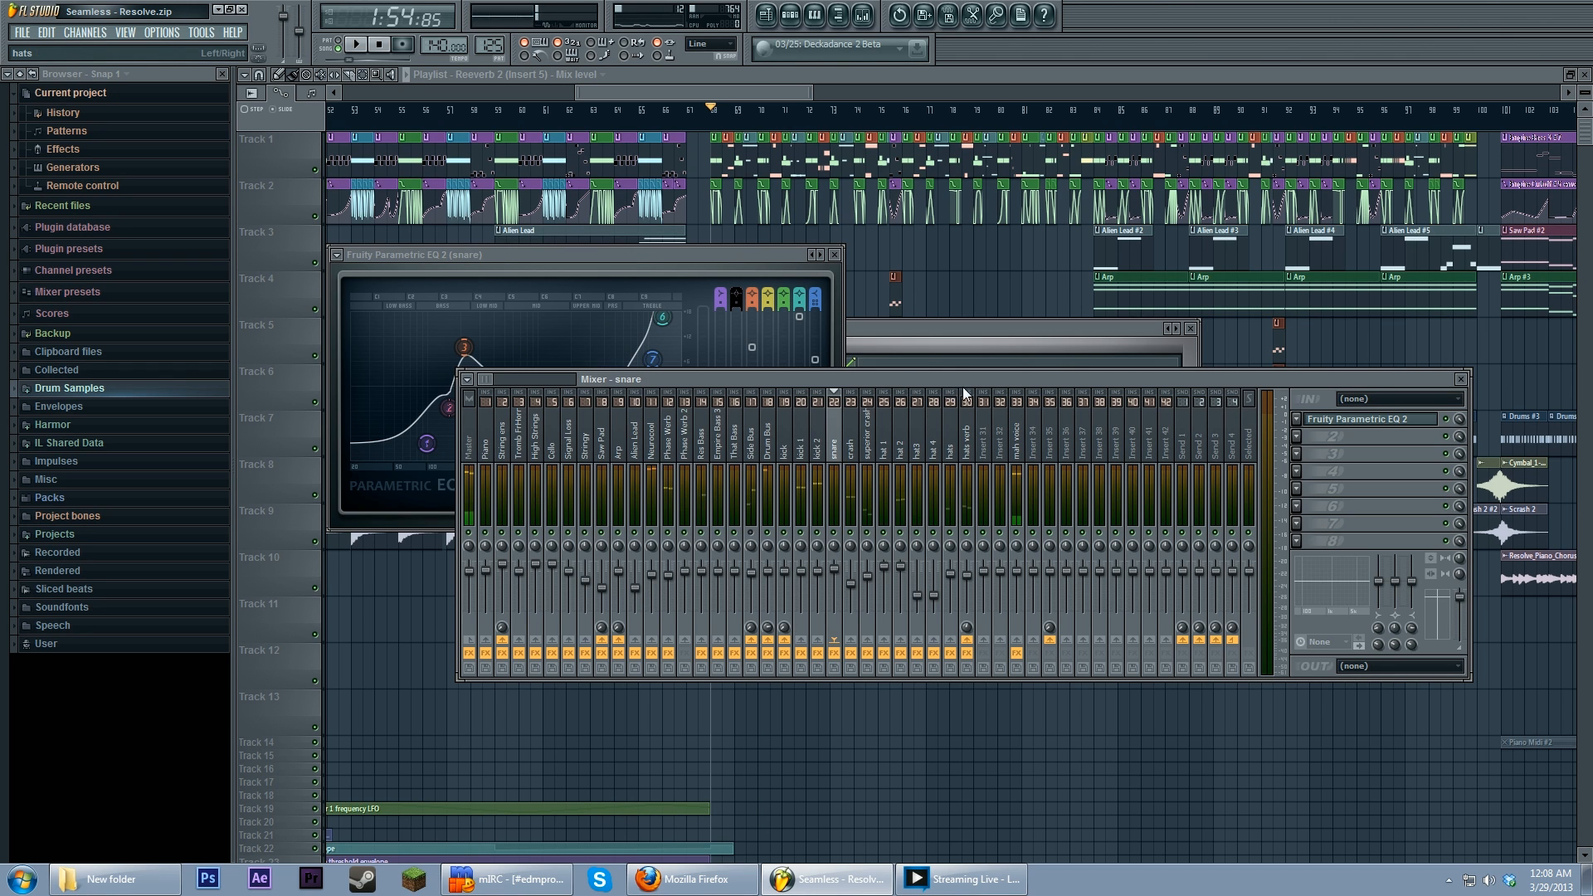
click(1328, 421)
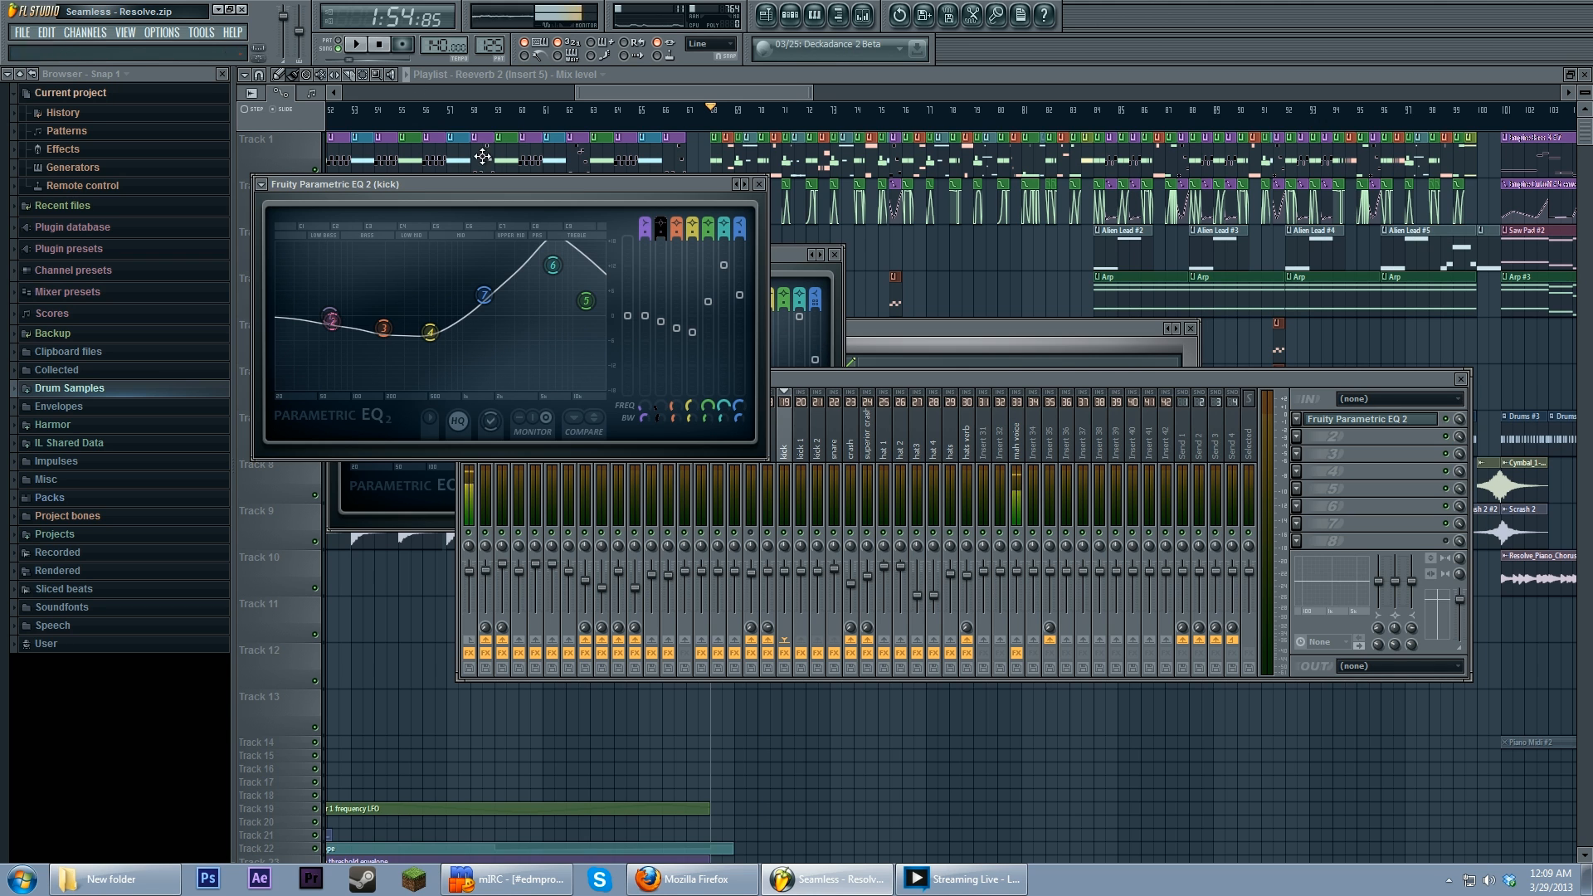
click(362, 45)
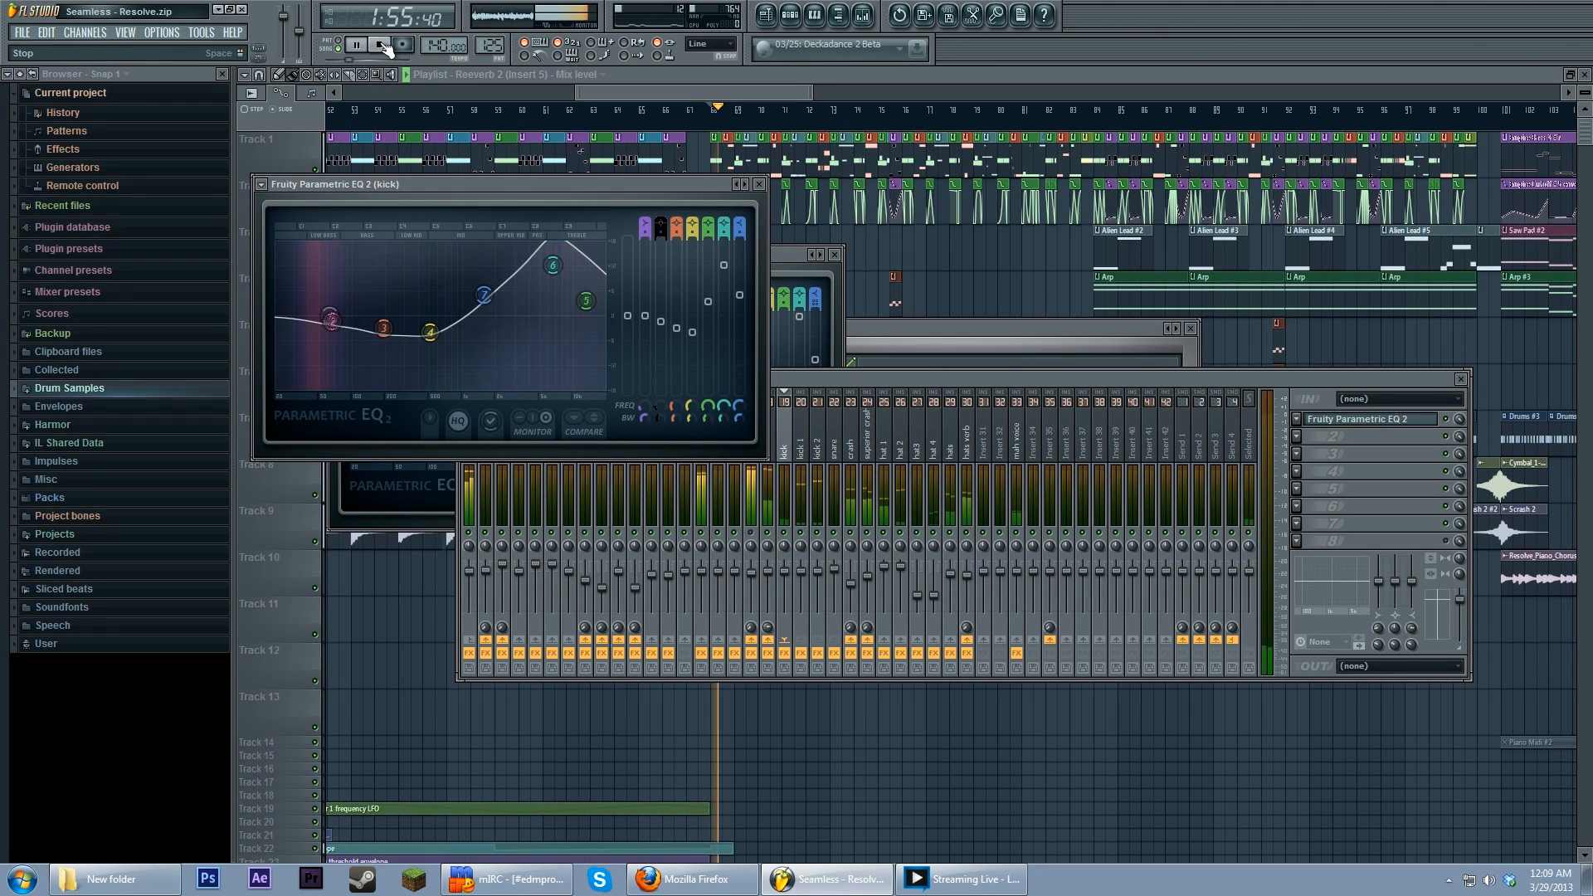
mouse_move(553, 264)
mouse_down()
mouse_move(546, 355)
mouse_move(553, 271)
mouse_up()
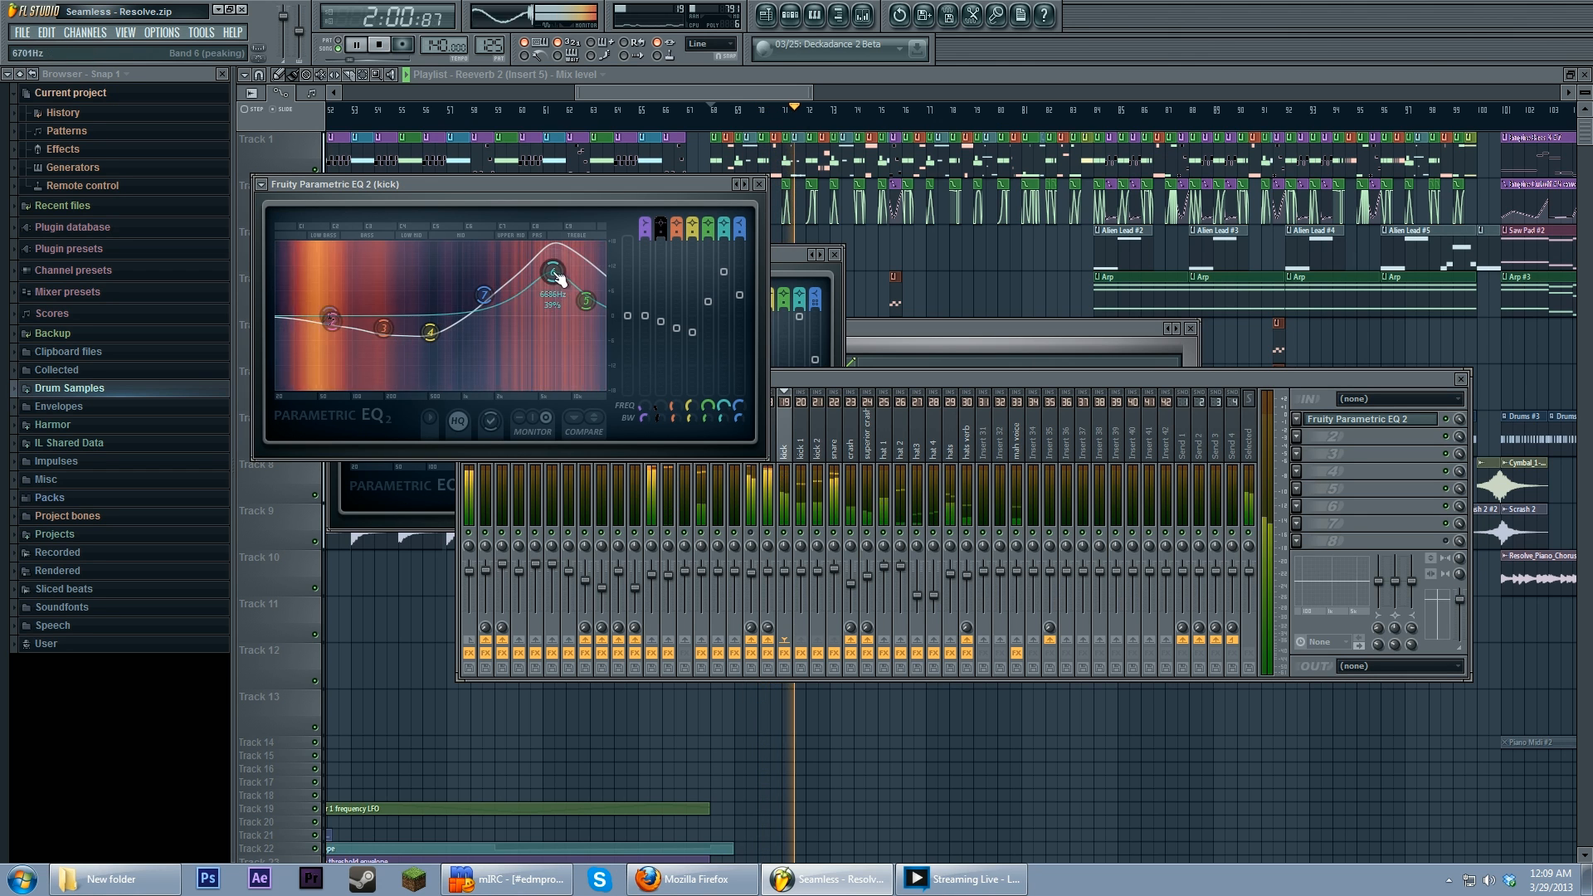
click(379, 45)
Step: Open both Fruity Limiters on the hats verb mixer track and place one window below the other
click(941, 418)
click(764, 448)
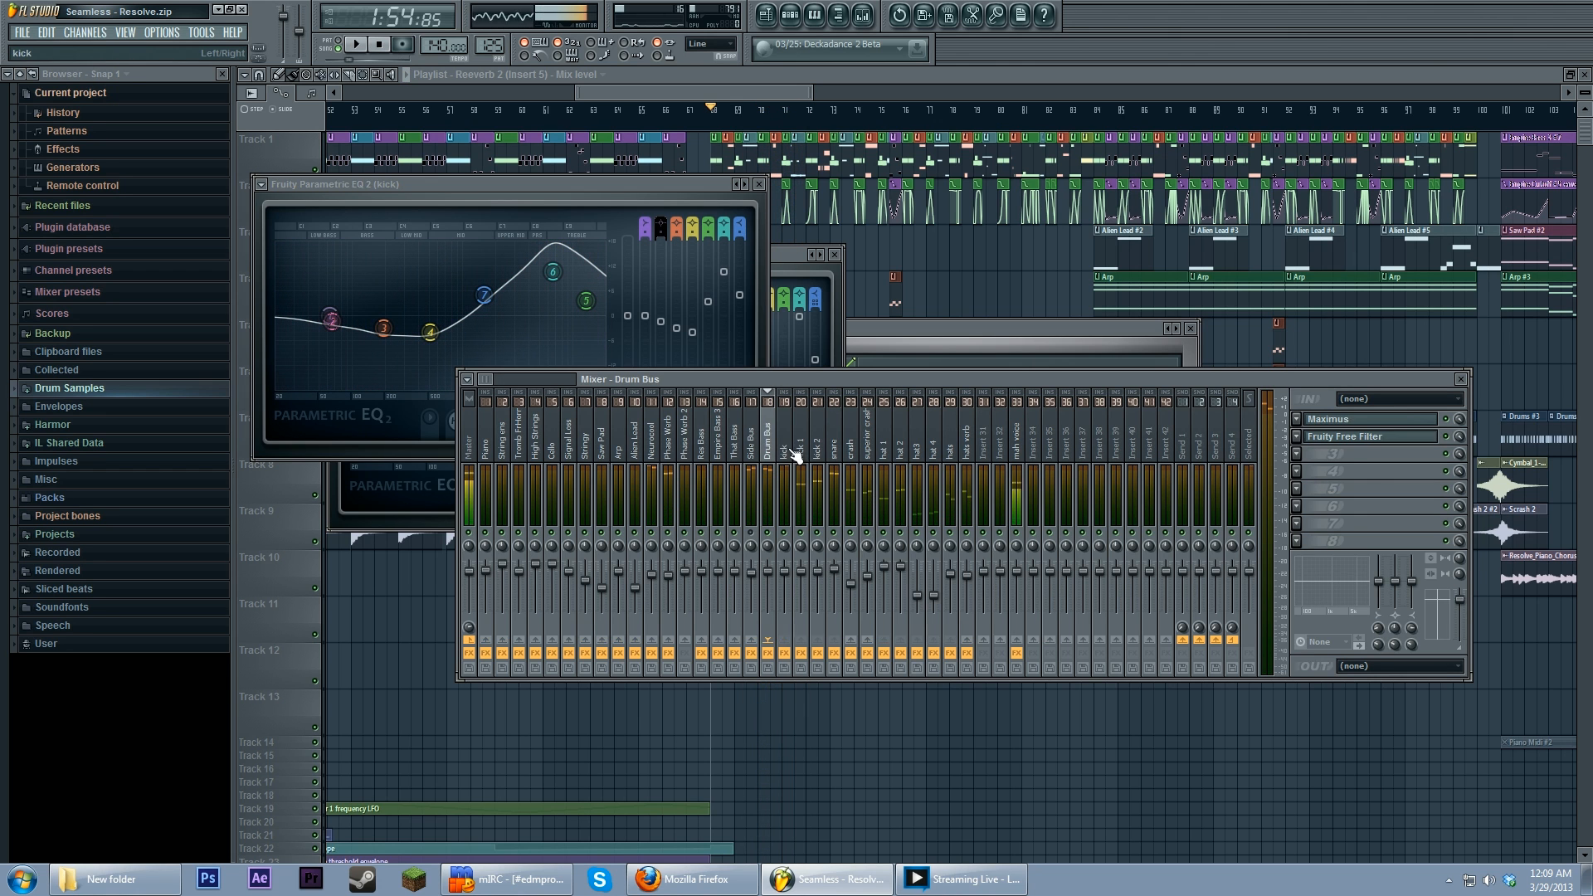
click(966, 438)
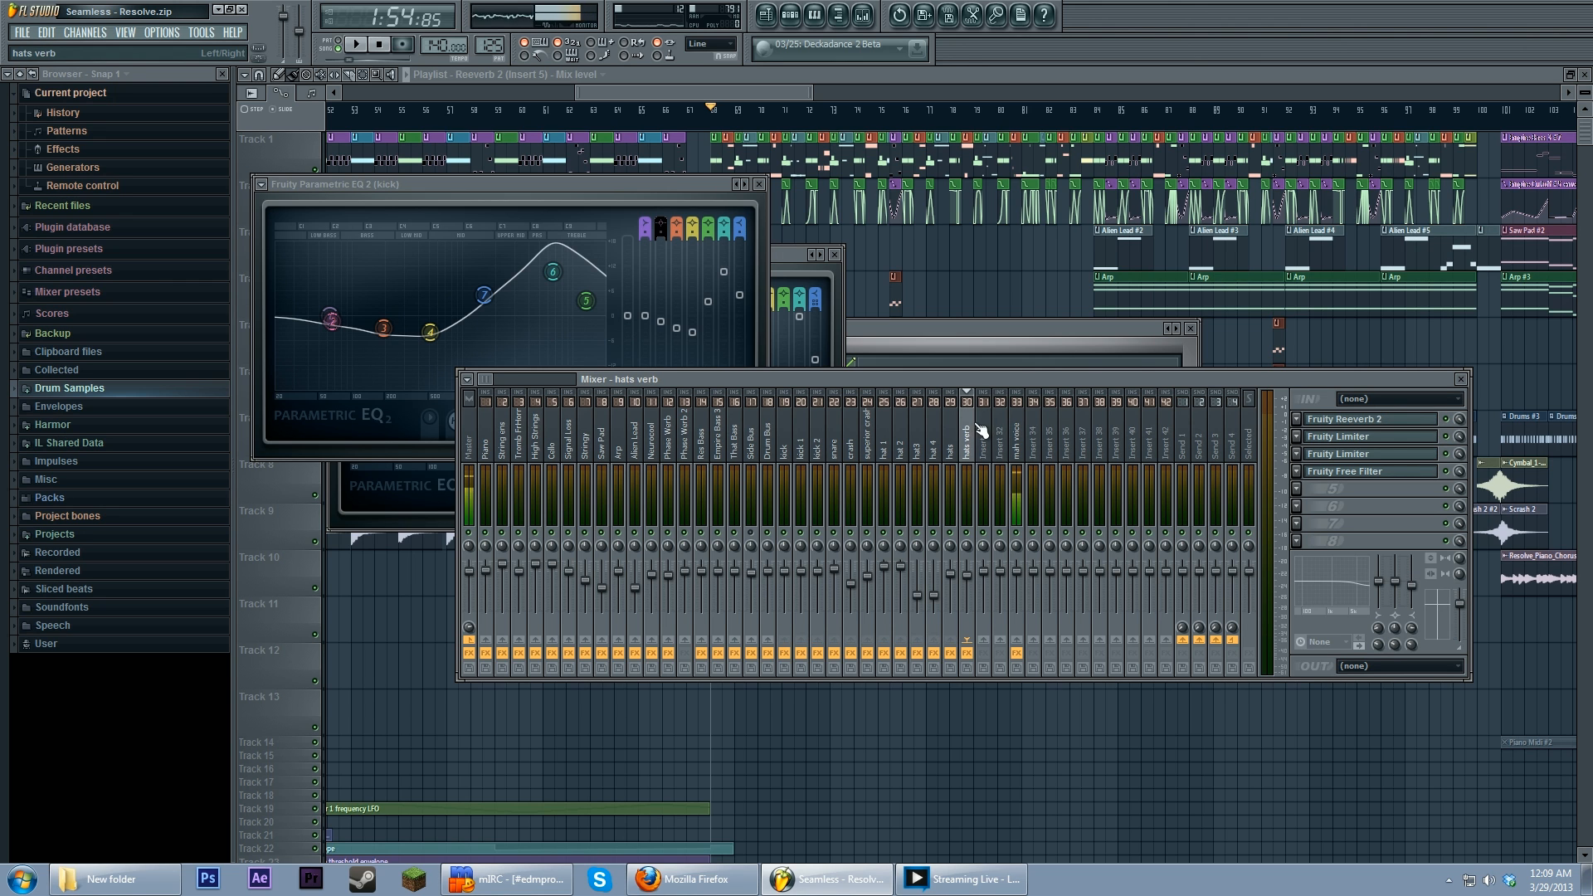
click(1353, 437)
click(1353, 454)
drag(613, 261, 594, 475)
Step: Play the section from bar 68 to watch the two hats verb limiters react, and stop playback
click(371, 47)
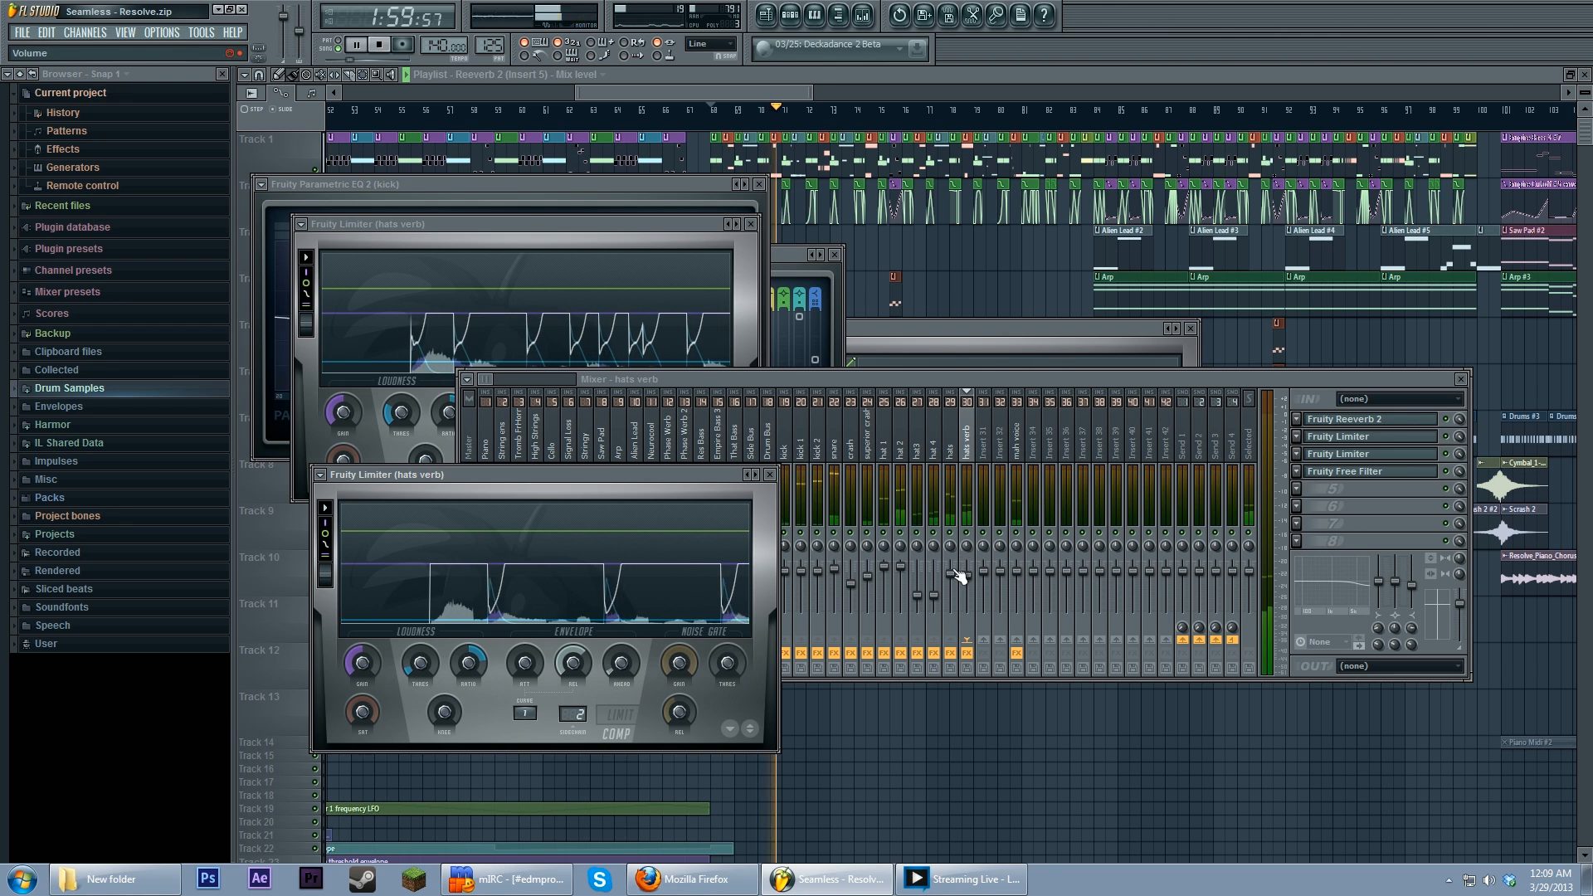
click(971, 548)
key(space)
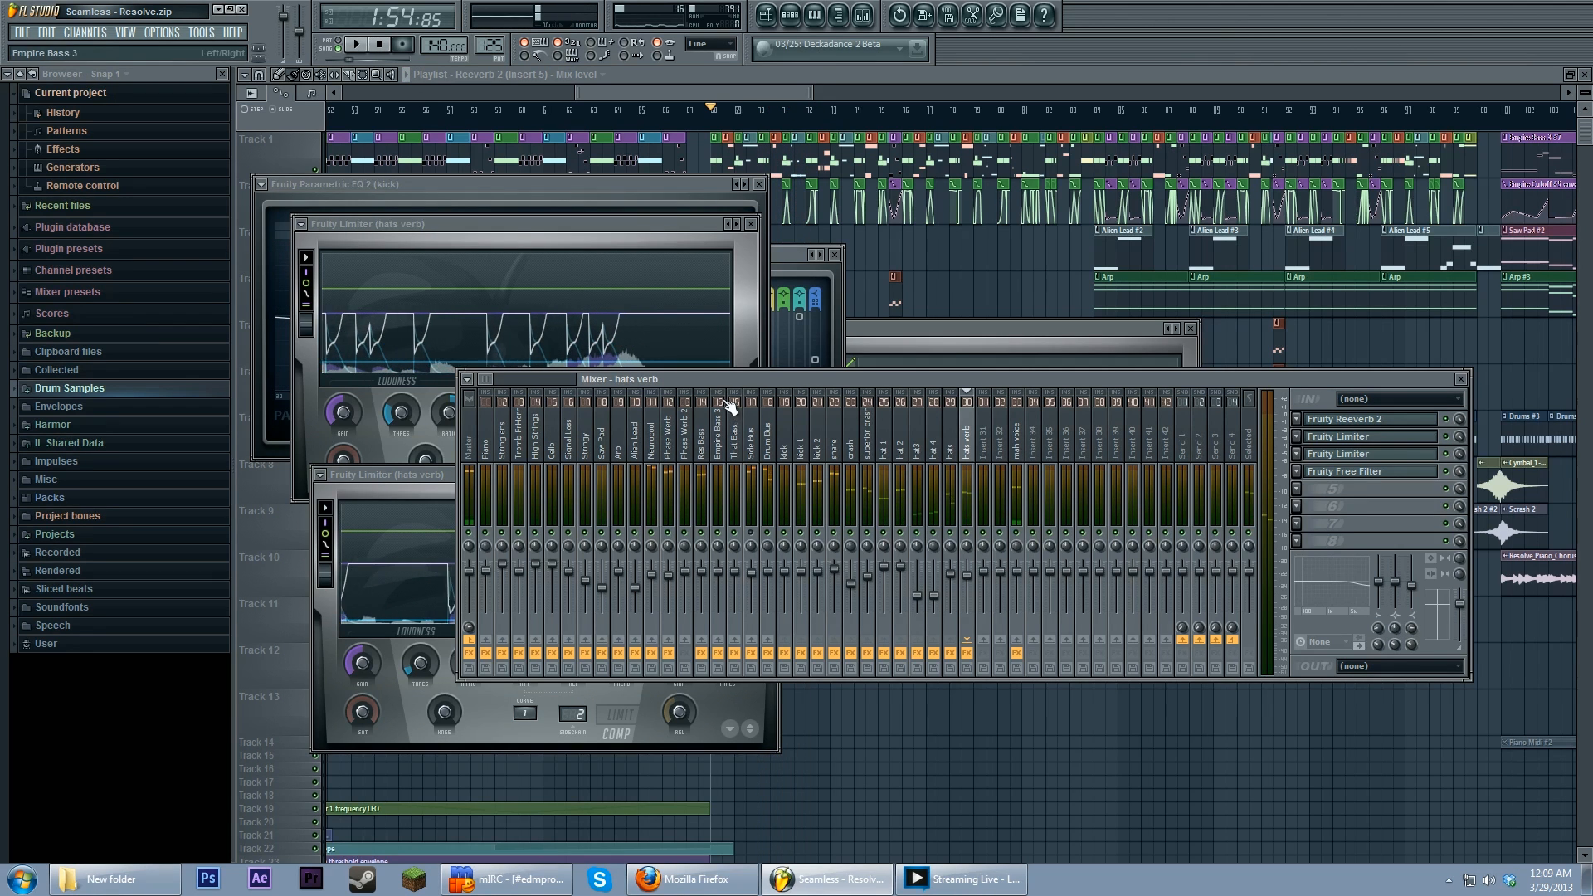
Step: Open the Maximus effect on the Drum Bus mixer track and position its window over the mixer
click(770, 449)
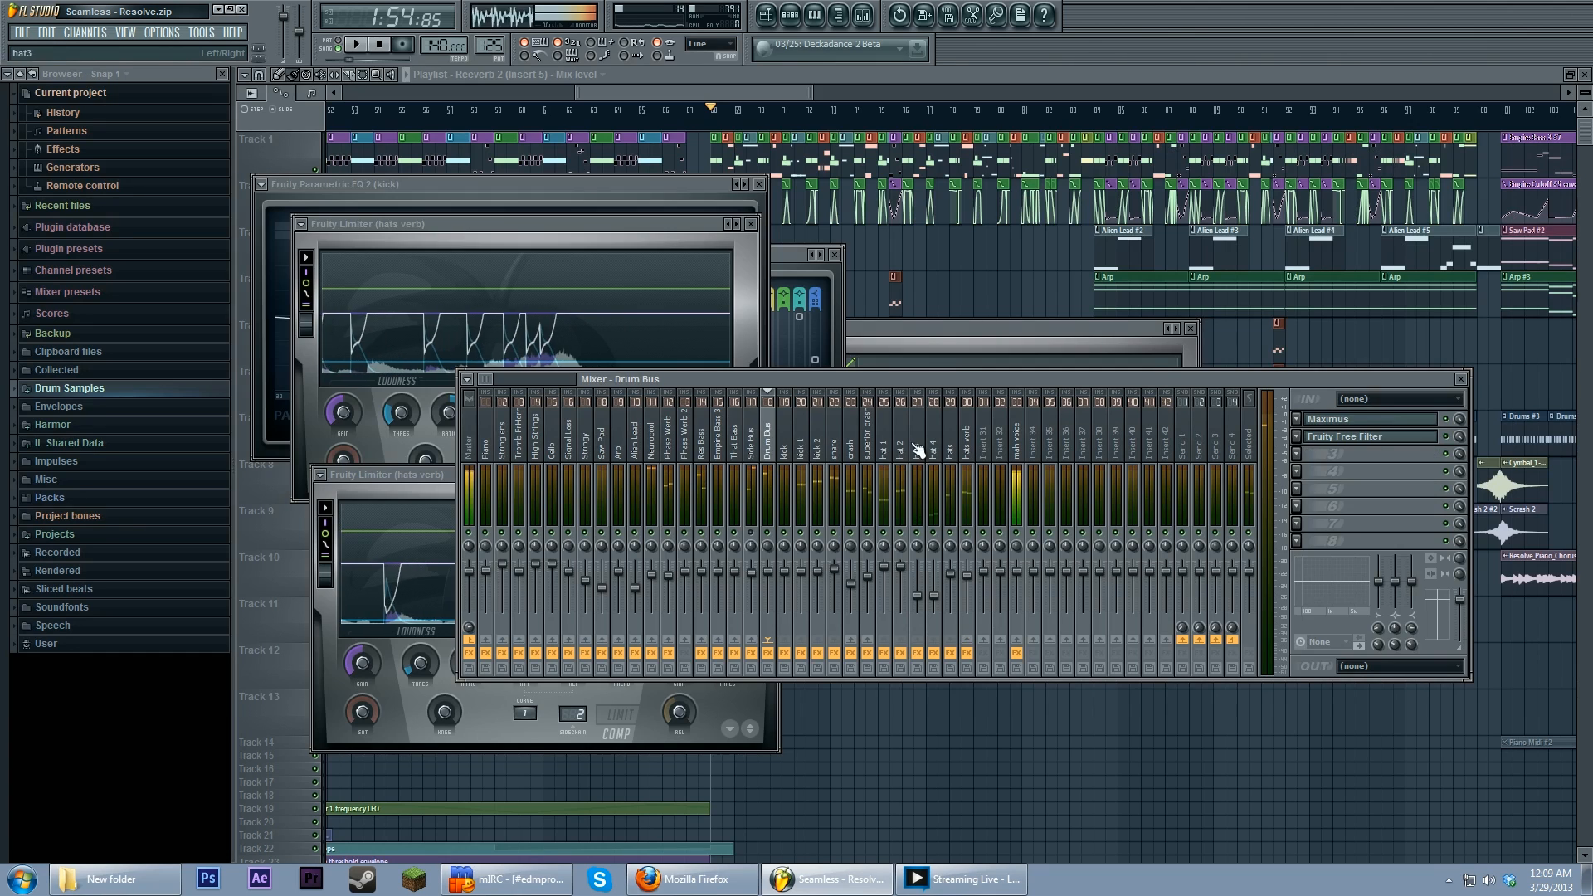
click(1344, 419)
drag(745, 214, 983, 266)
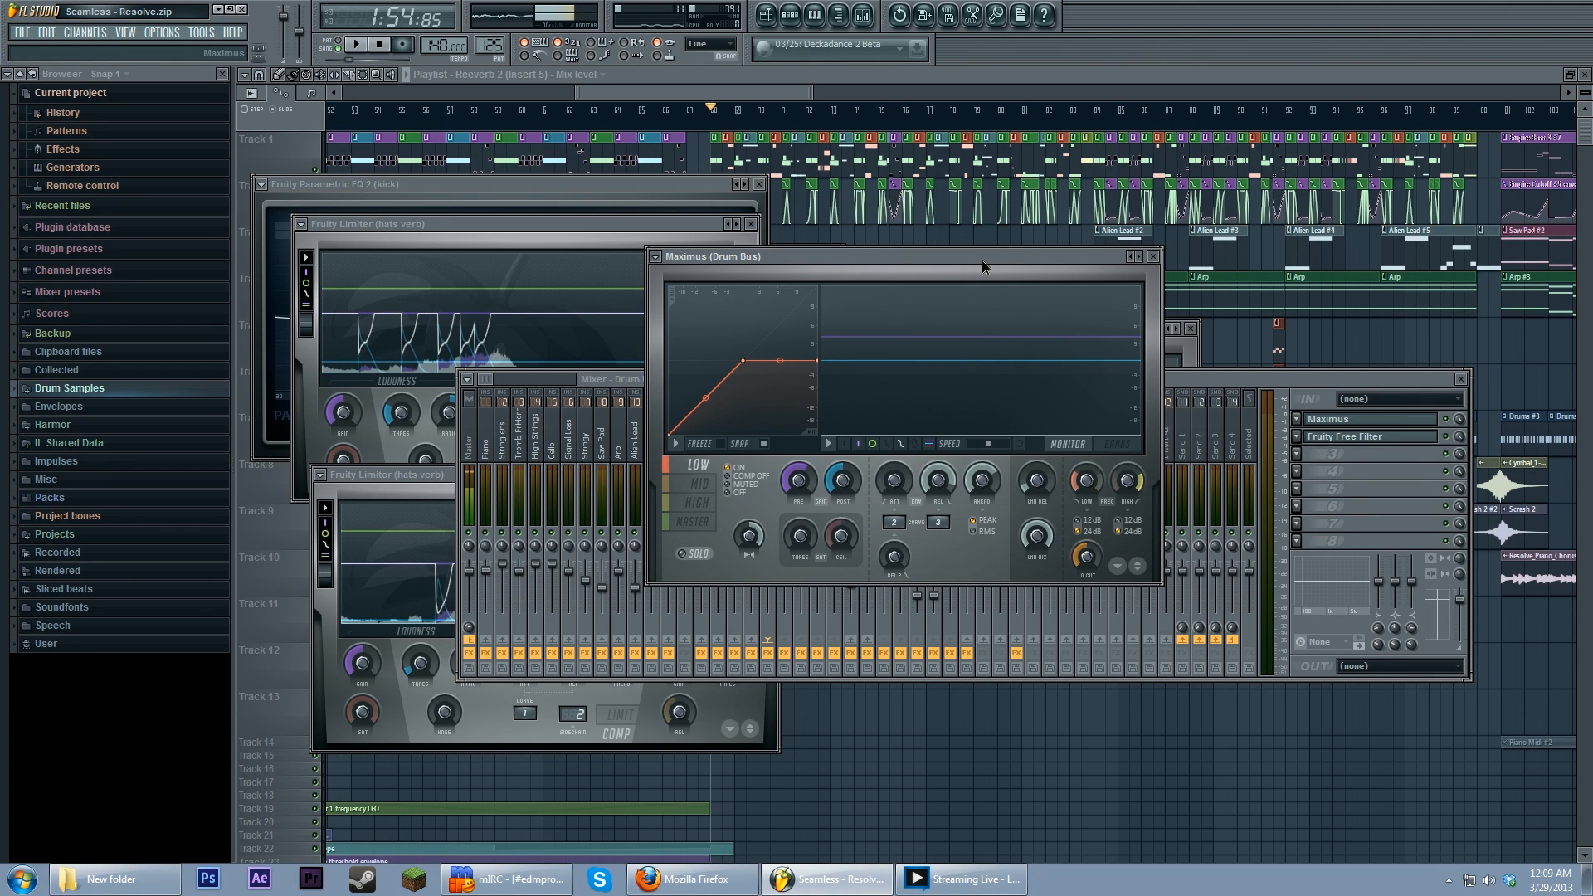
Step: View the master and low band curves in the Drum Bus Maximus and play the section from bar 68 briefly
click(707, 521)
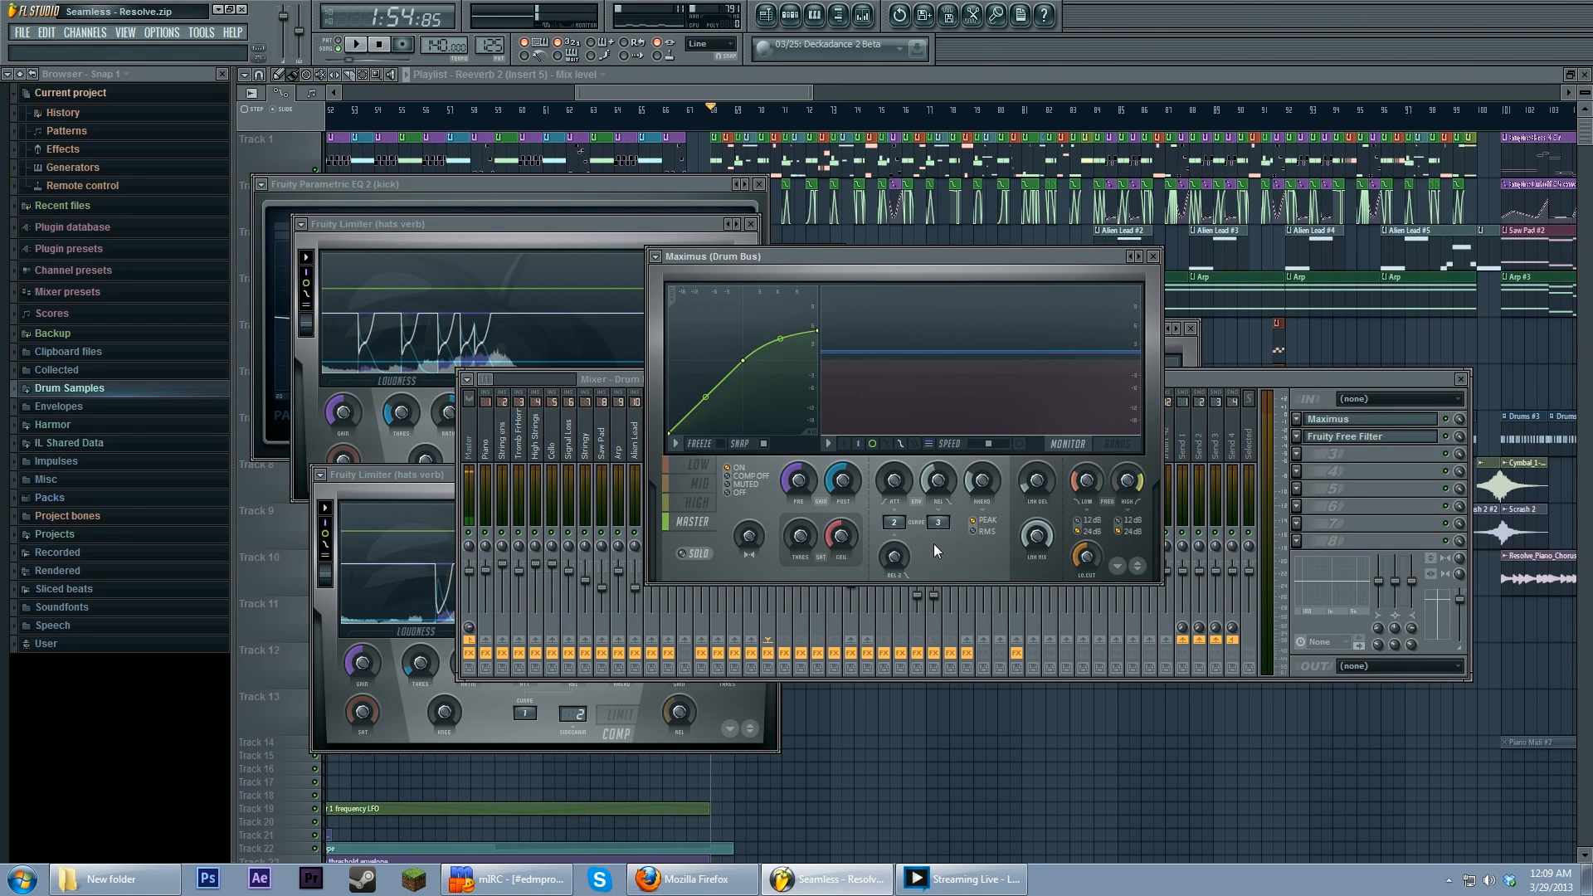
click(699, 465)
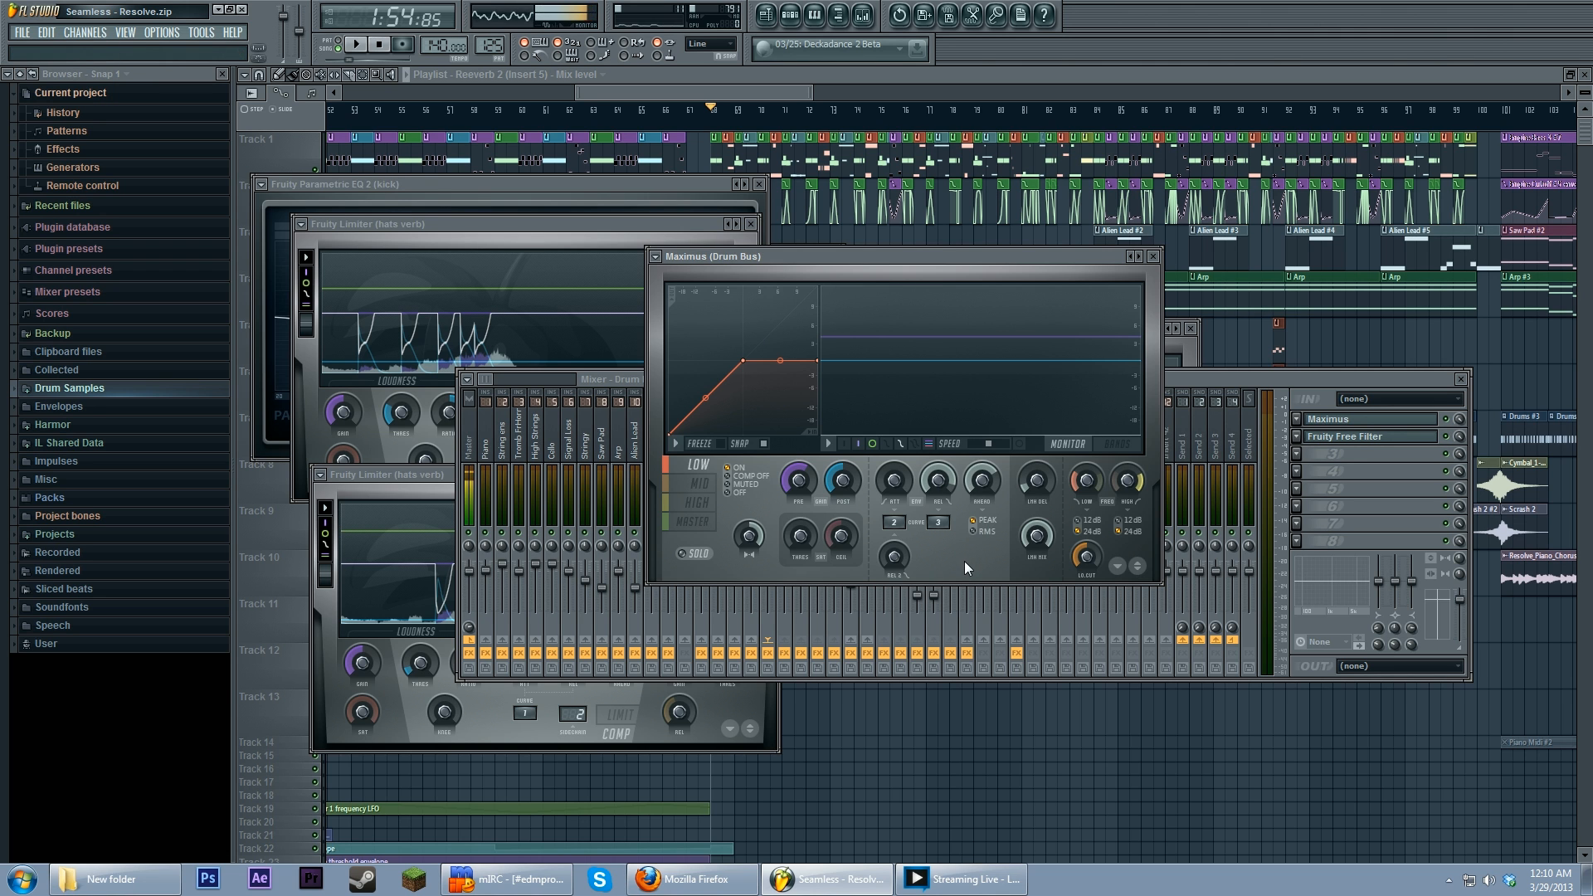
drag(823, 258, 792, 296)
key(space)
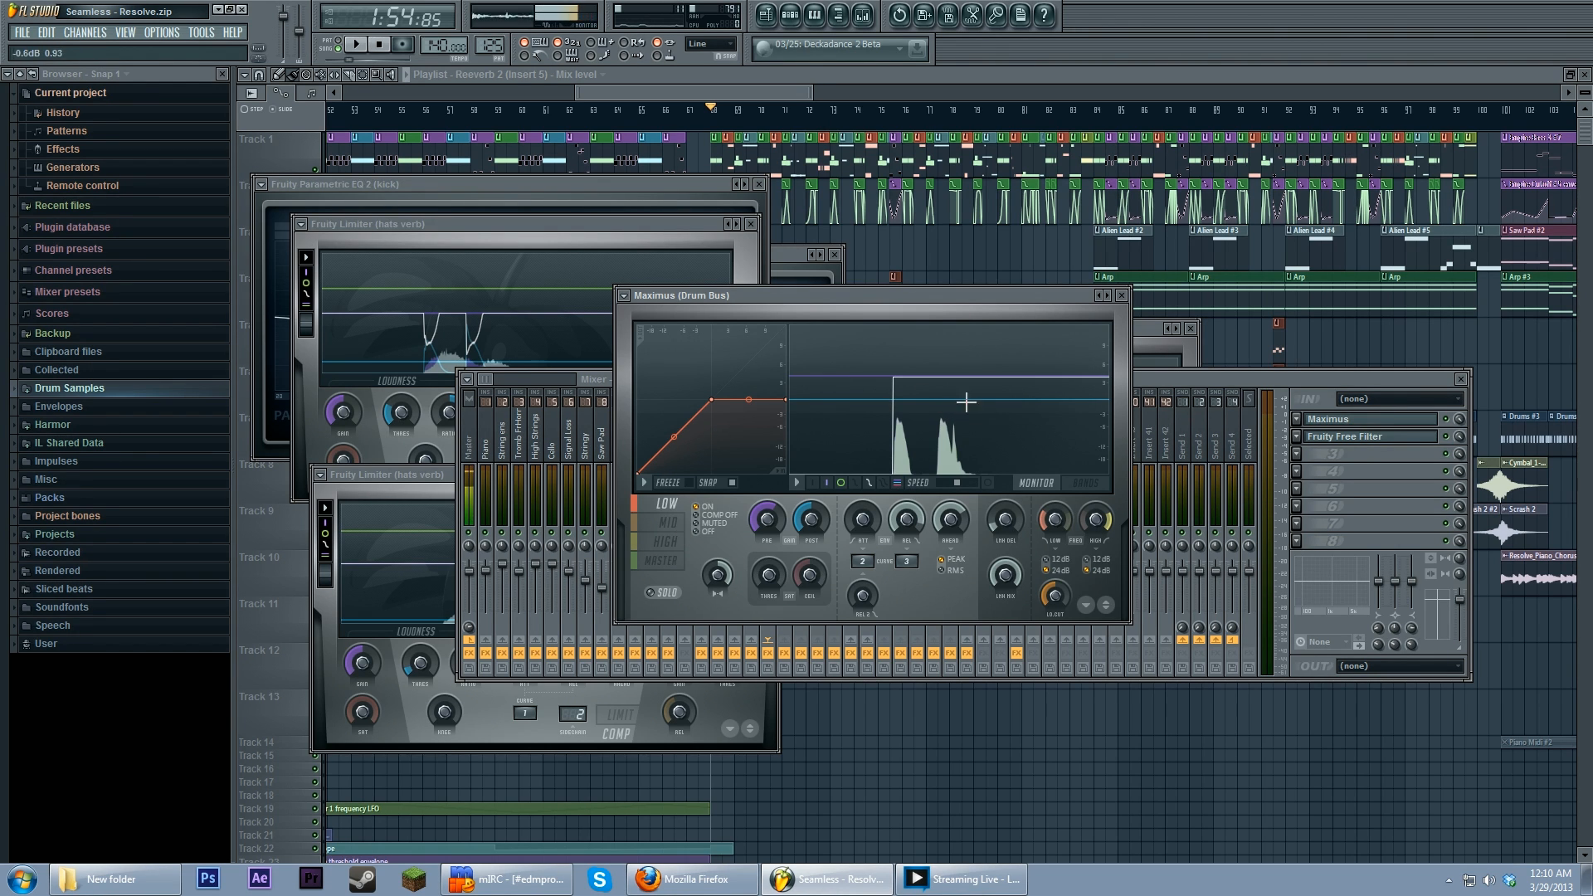
Step: Compare the compression curves of the mid, high, master and low bands in the Drum Bus Maximus
click(676, 528)
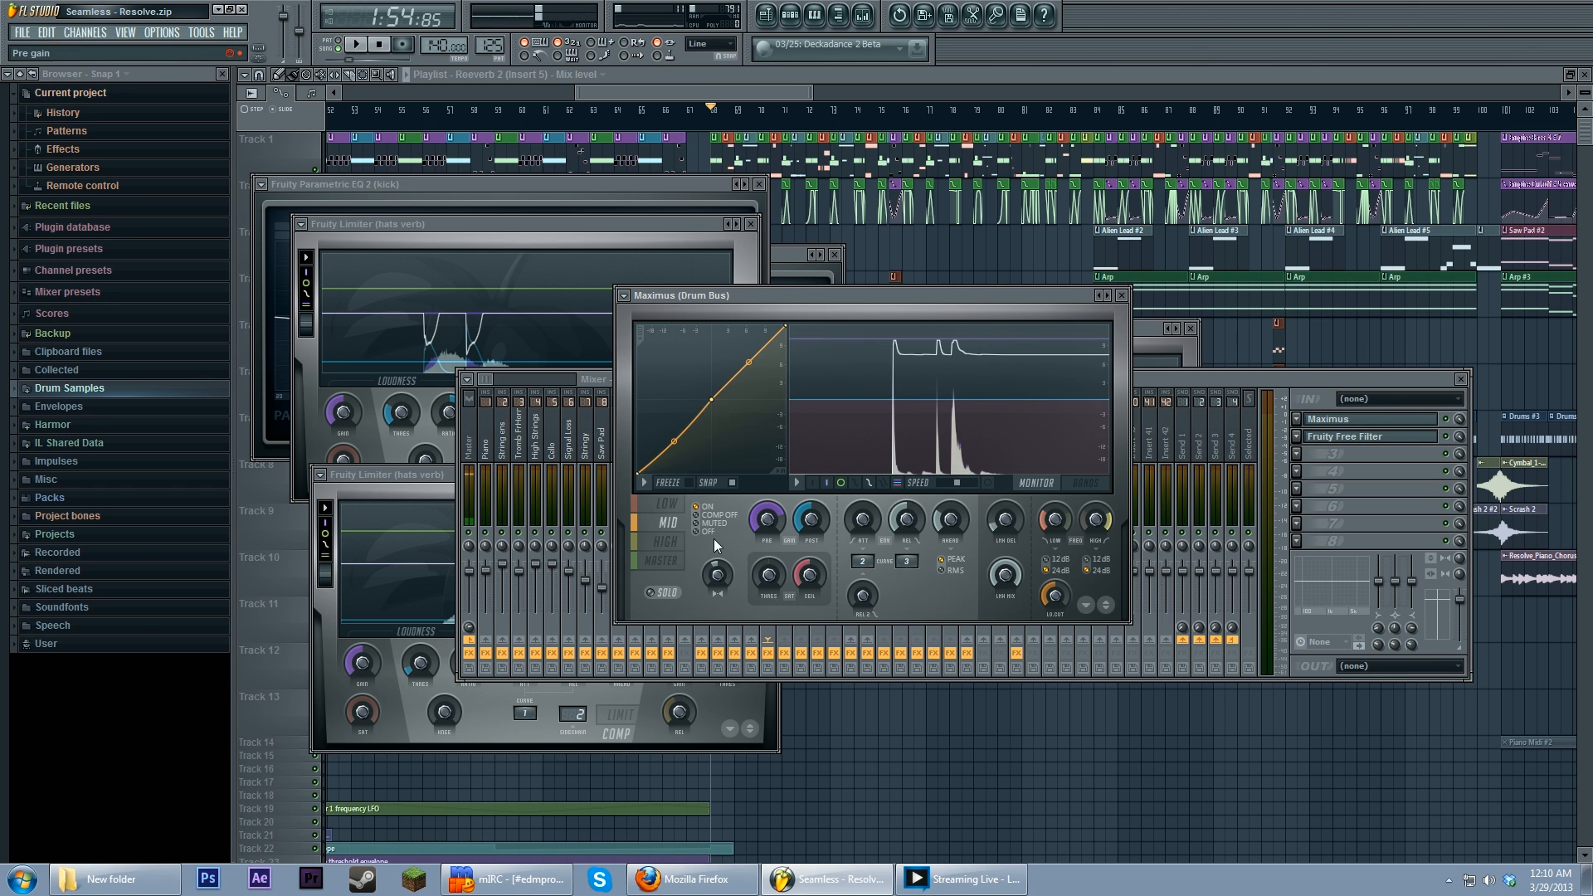
click(667, 544)
click(671, 558)
click(673, 542)
click(676, 524)
click(673, 505)
click(674, 523)
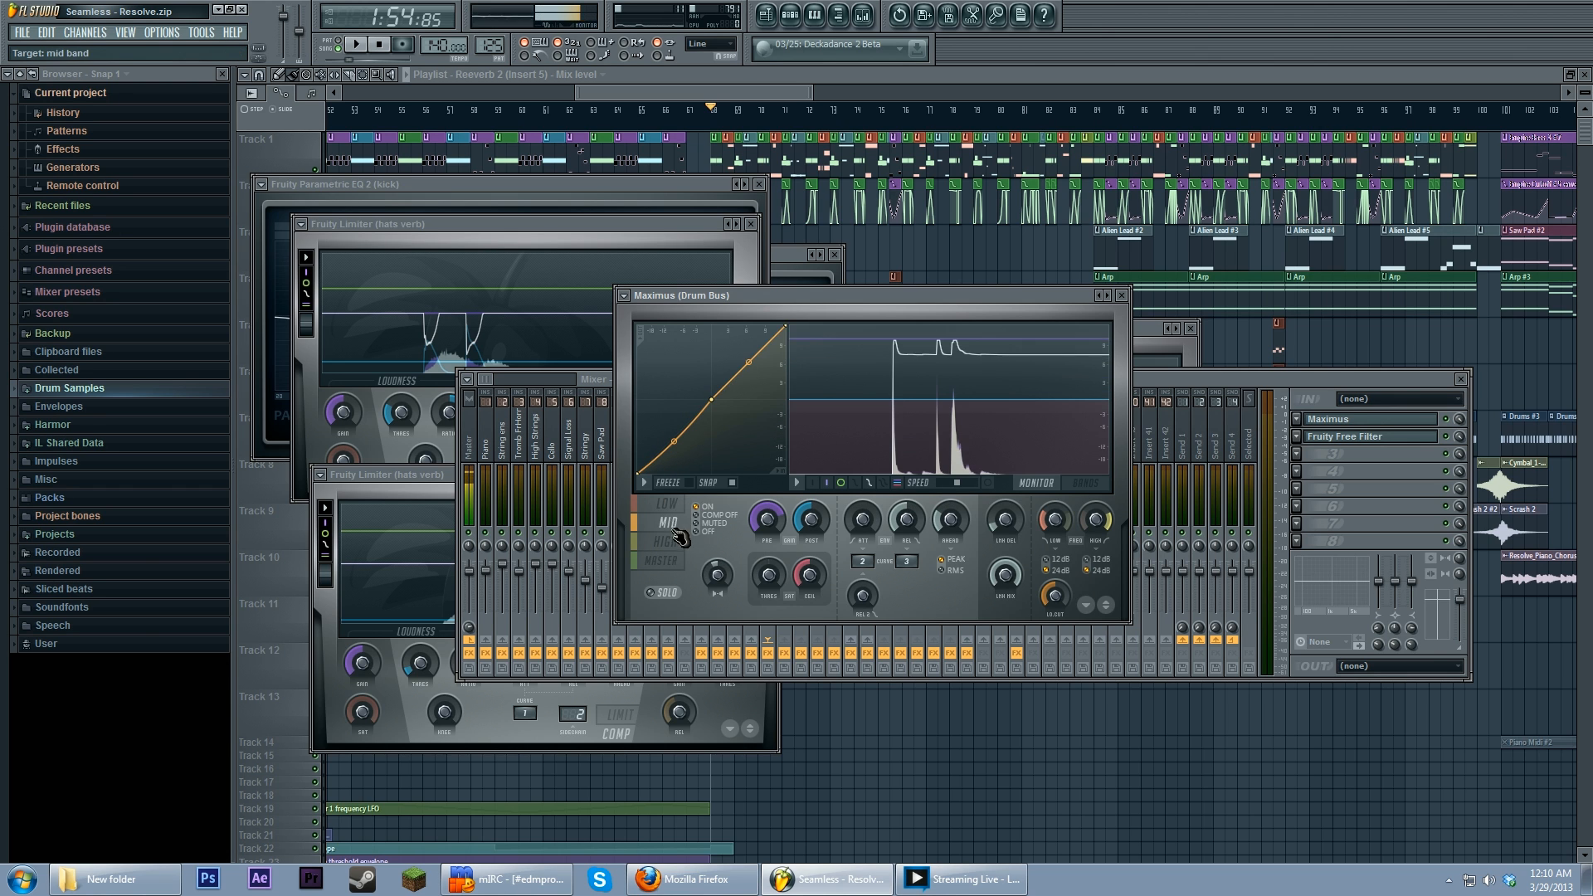
Step: Examine the mid band's soft saturation threshold and compare the mid, high and master curves in the Drum Bus Maximus
click(677, 506)
click(676, 523)
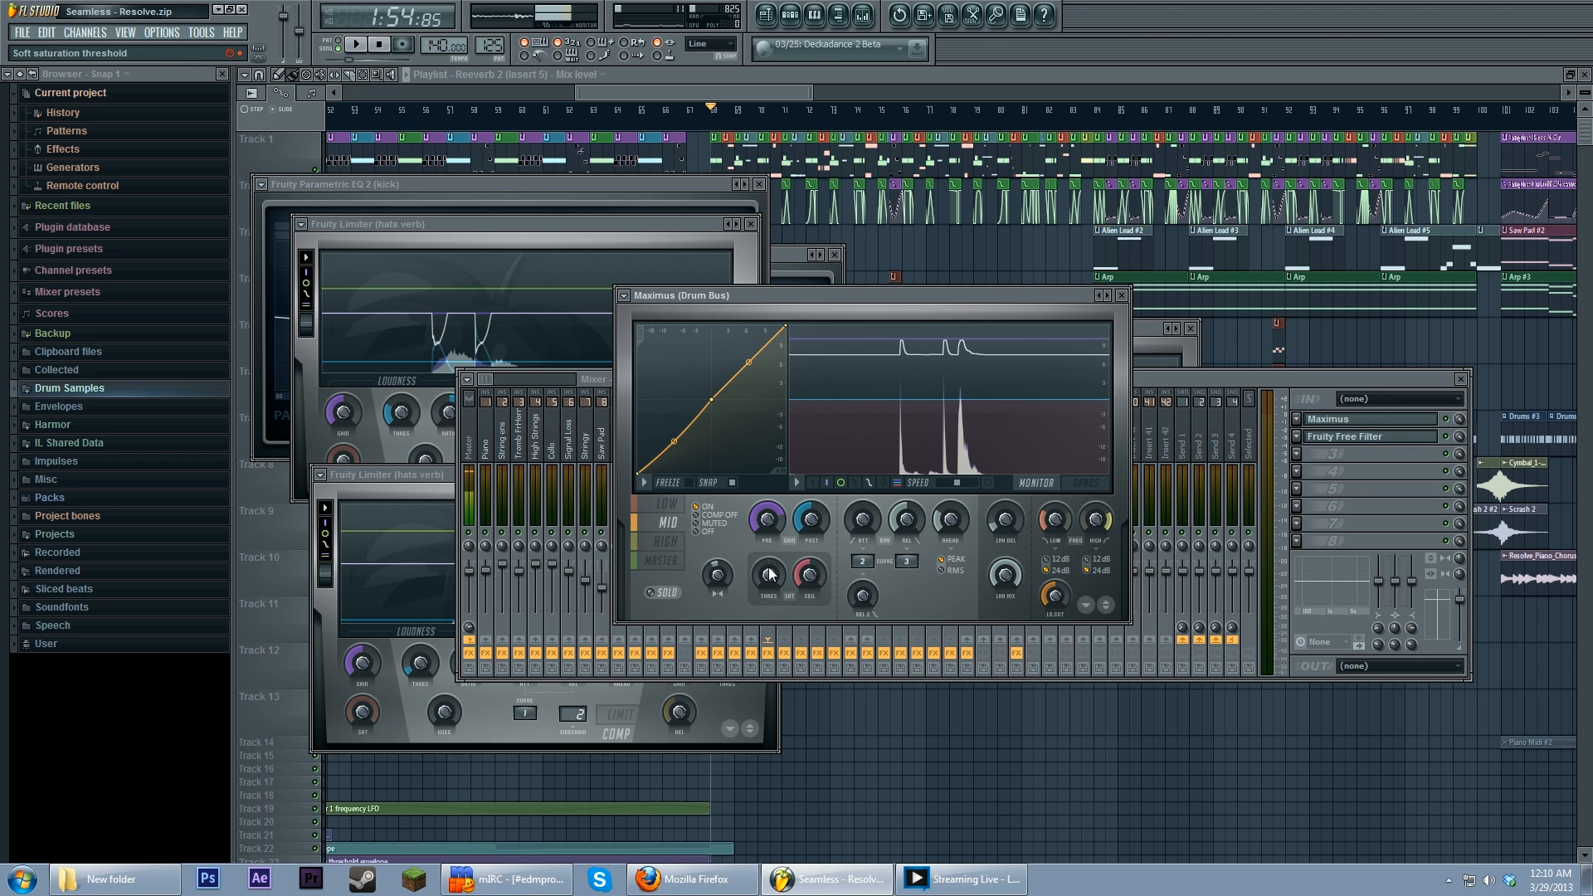
drag(768, 581, 810, 581)
drag(769, 574, 768, 568)
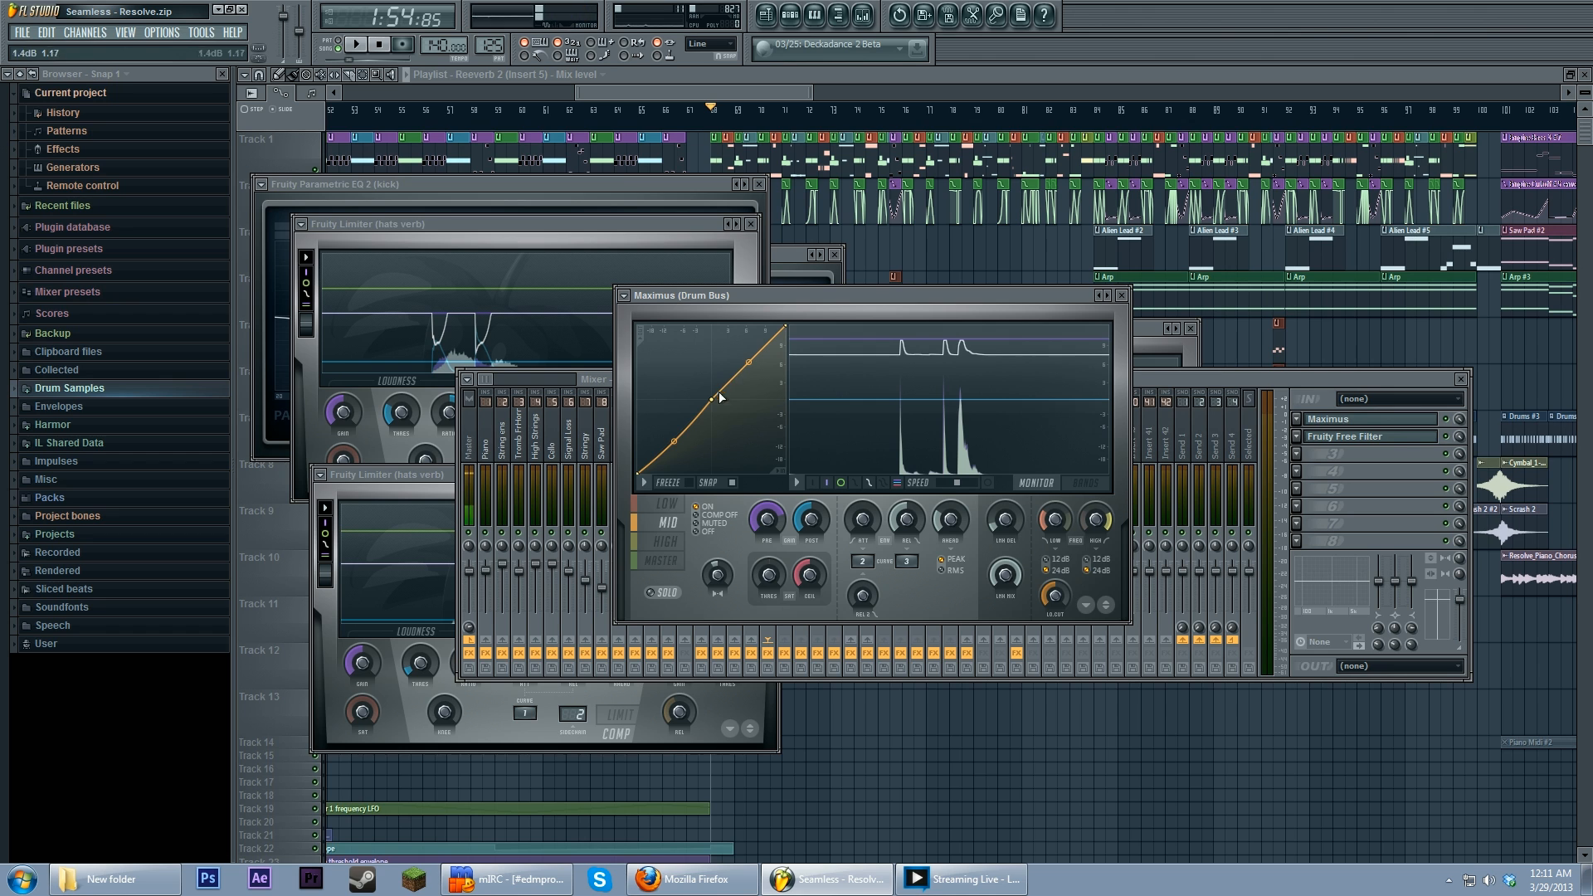
click(666, 541)
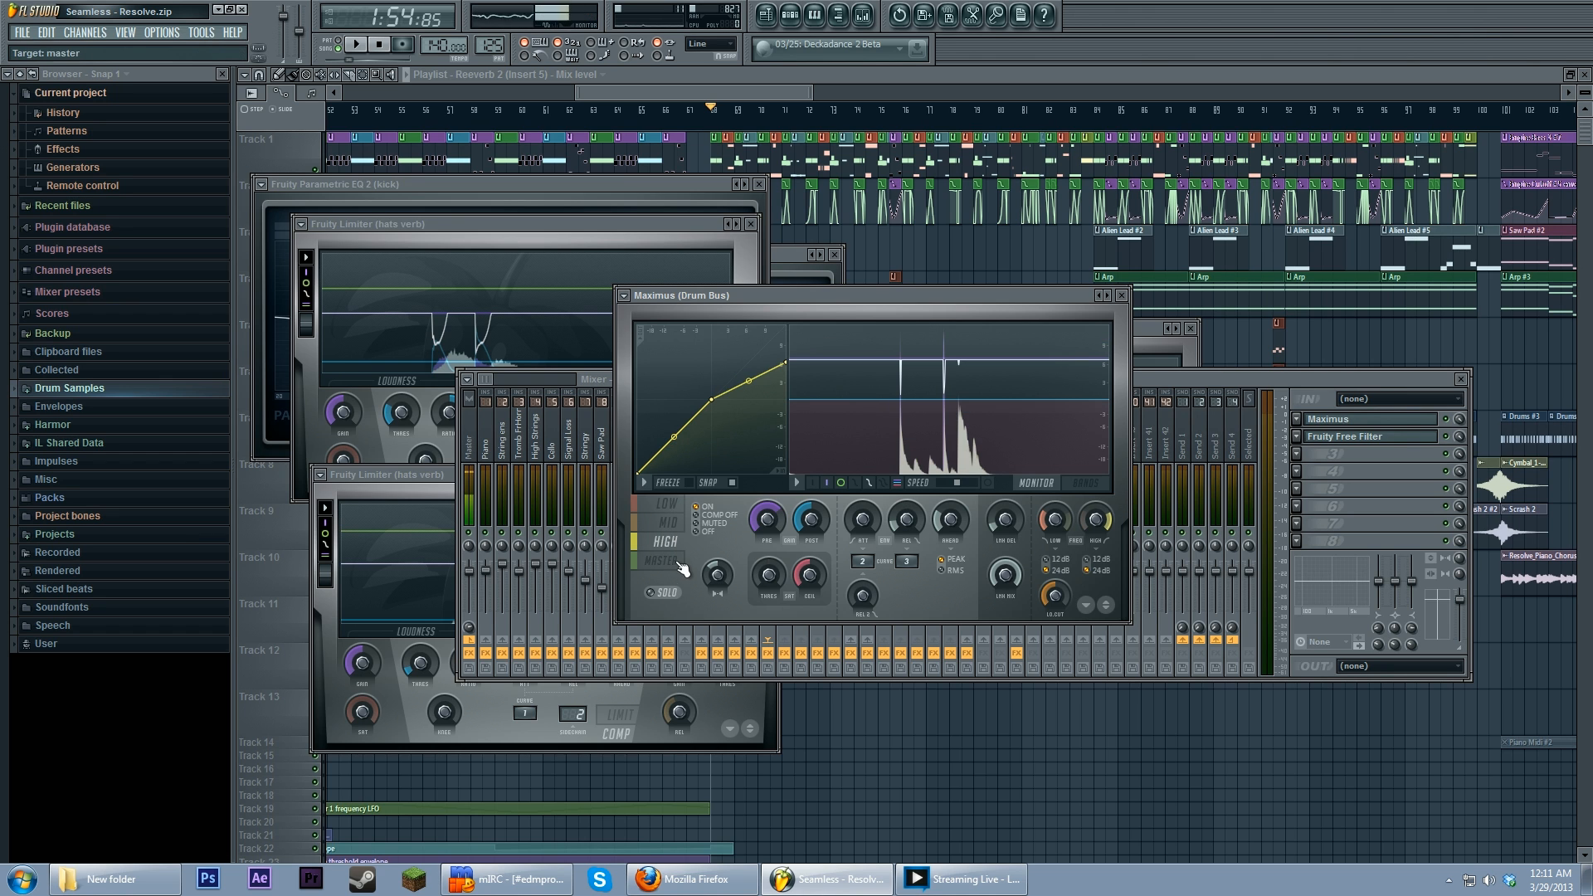
click(674, 562)
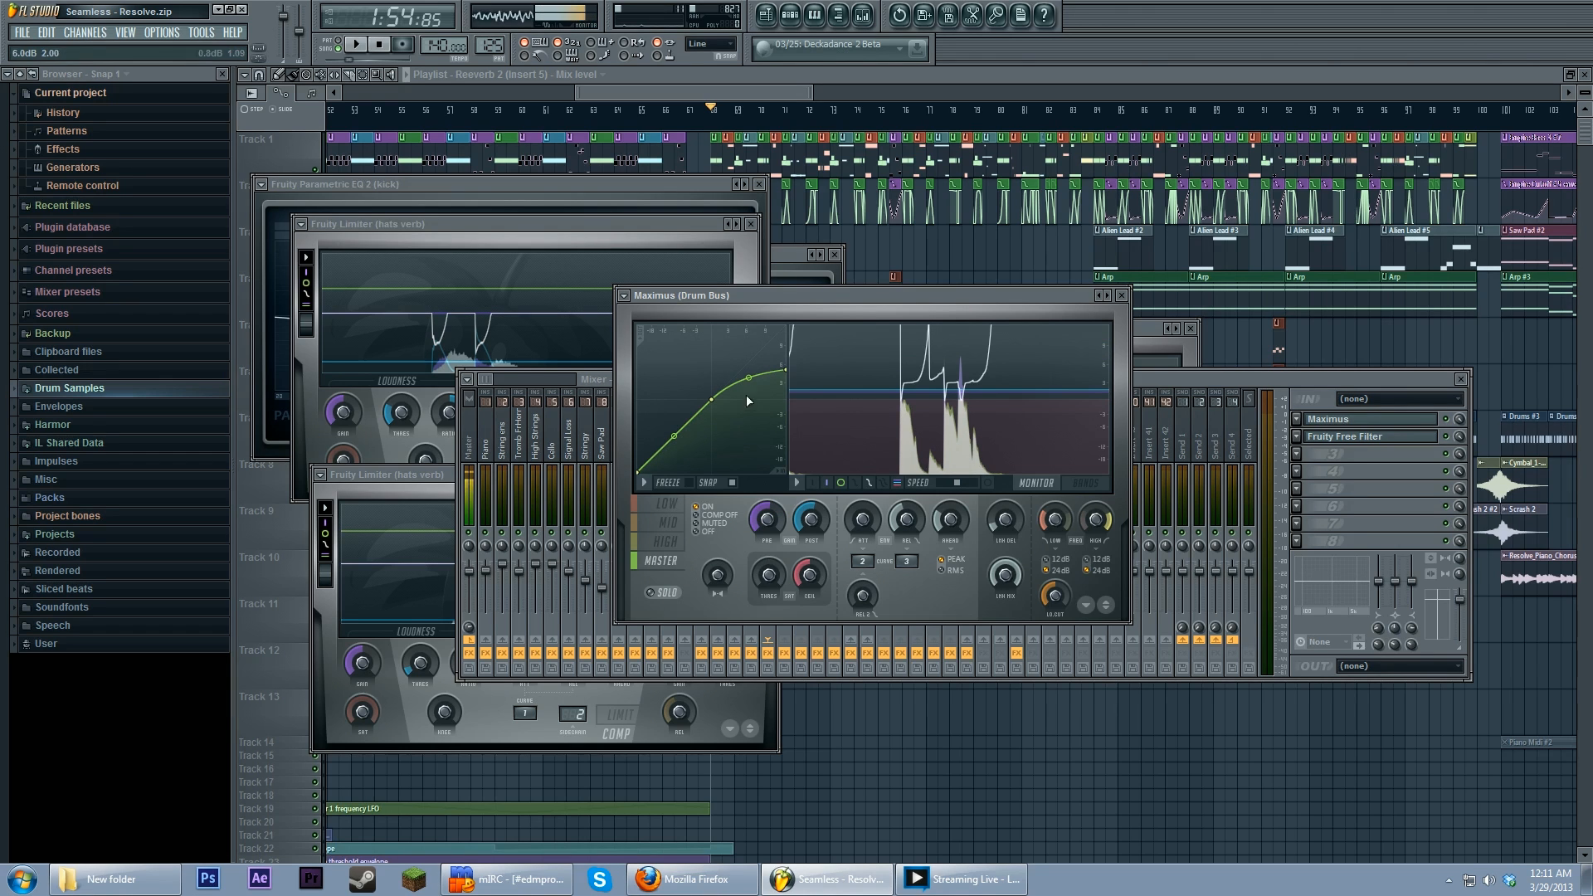
Step: Try a flat upper segment on the Drum Bus Maximus master curve during playback from bar 68, restore the gentler slope, and stop playback
drag(748, 380, 749, 378)
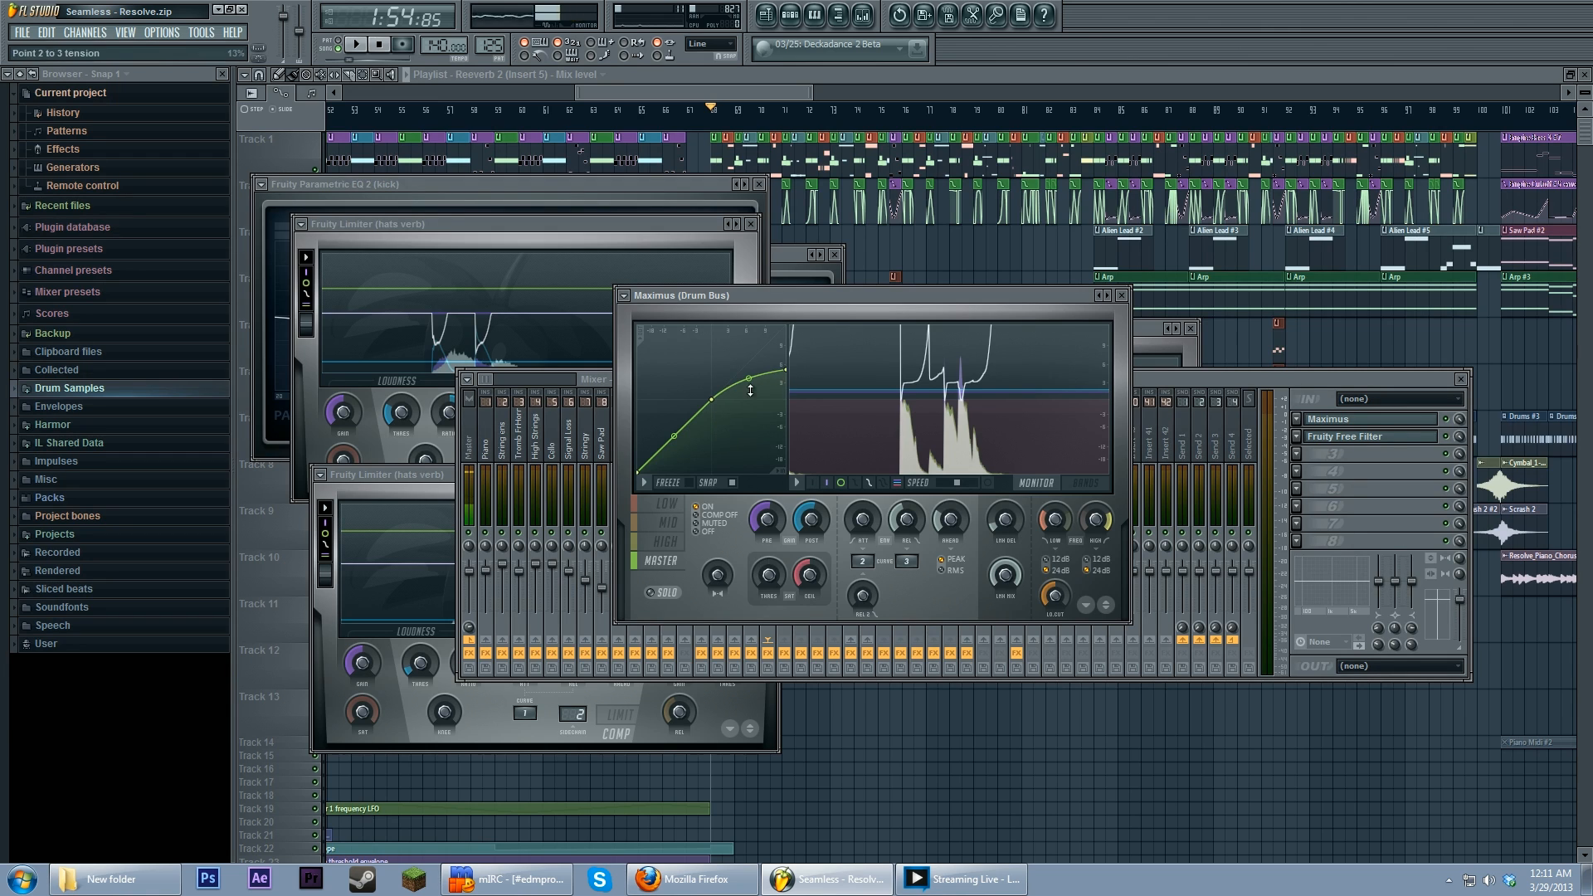
drag(785, 369, 790, 405)
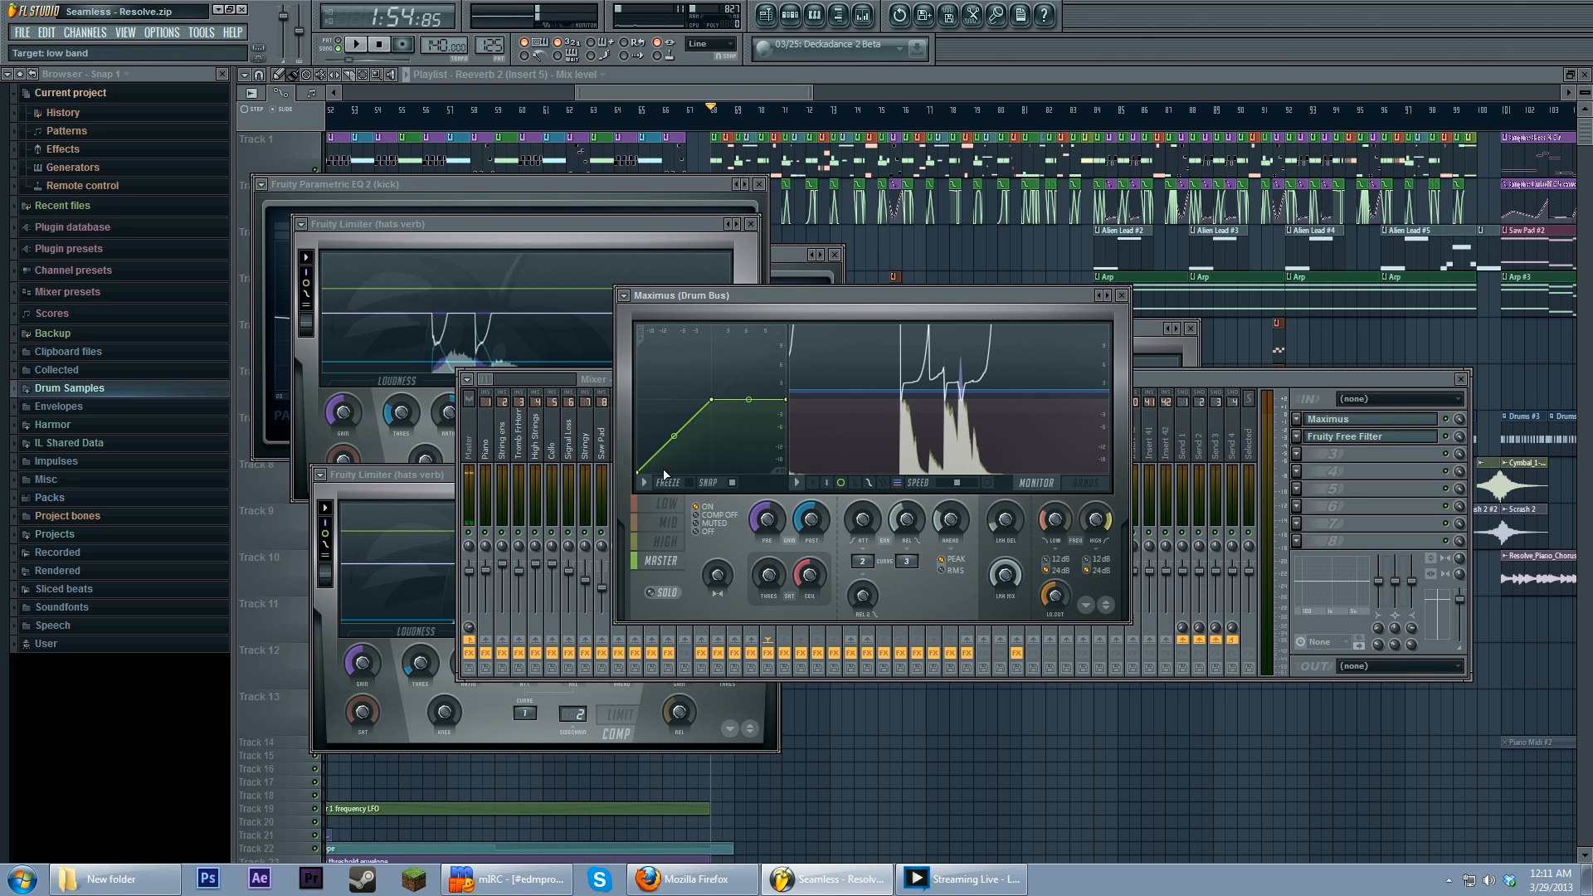
click(361, 47)
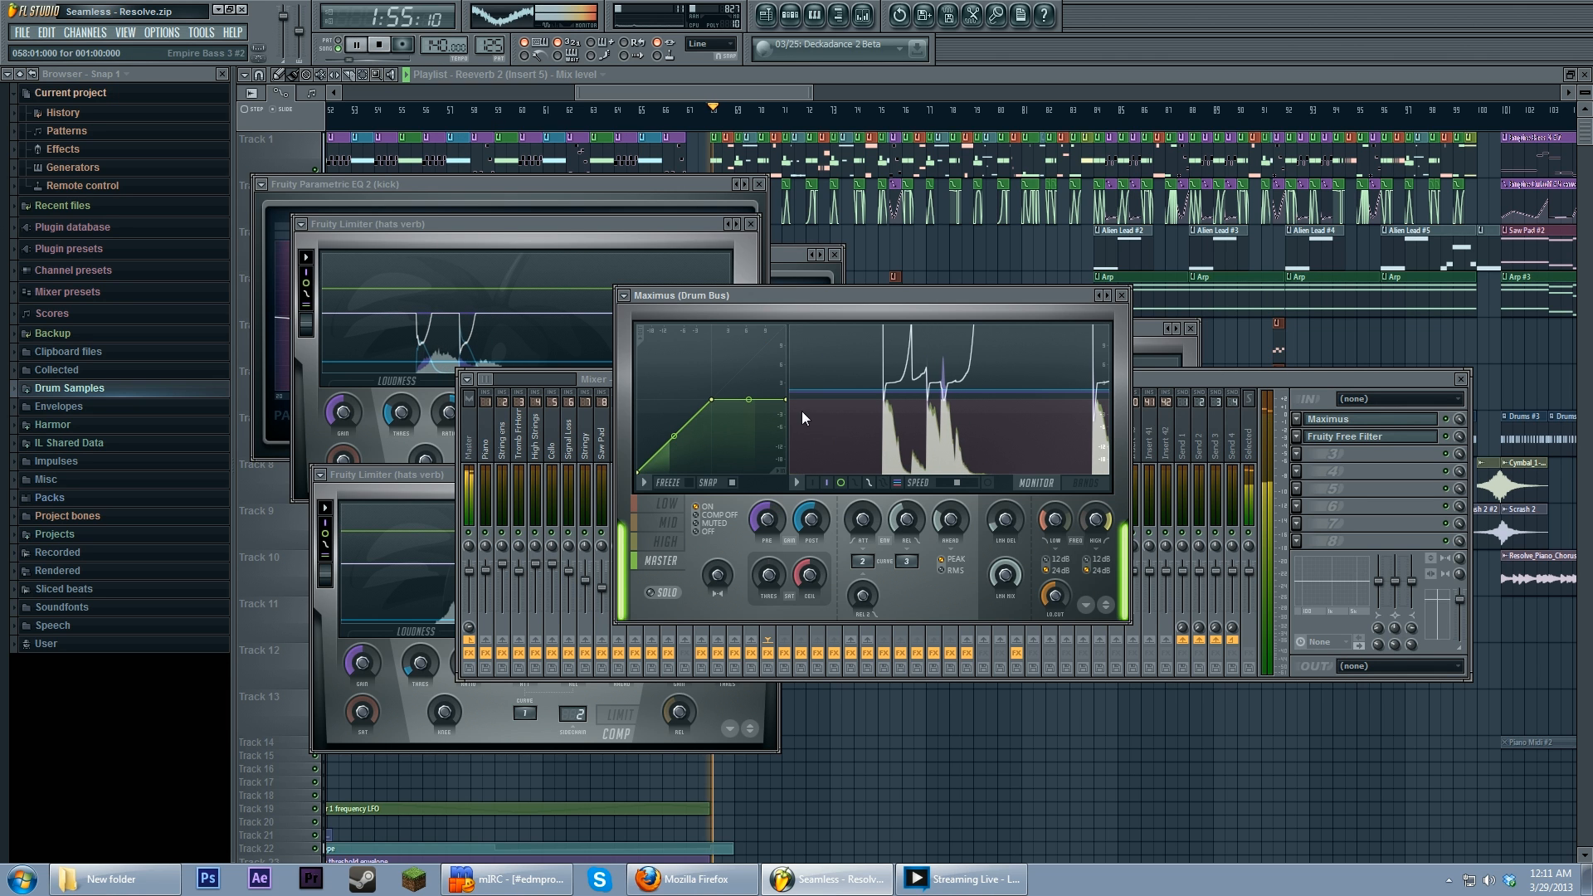
drag(788, 404, 787, 371)
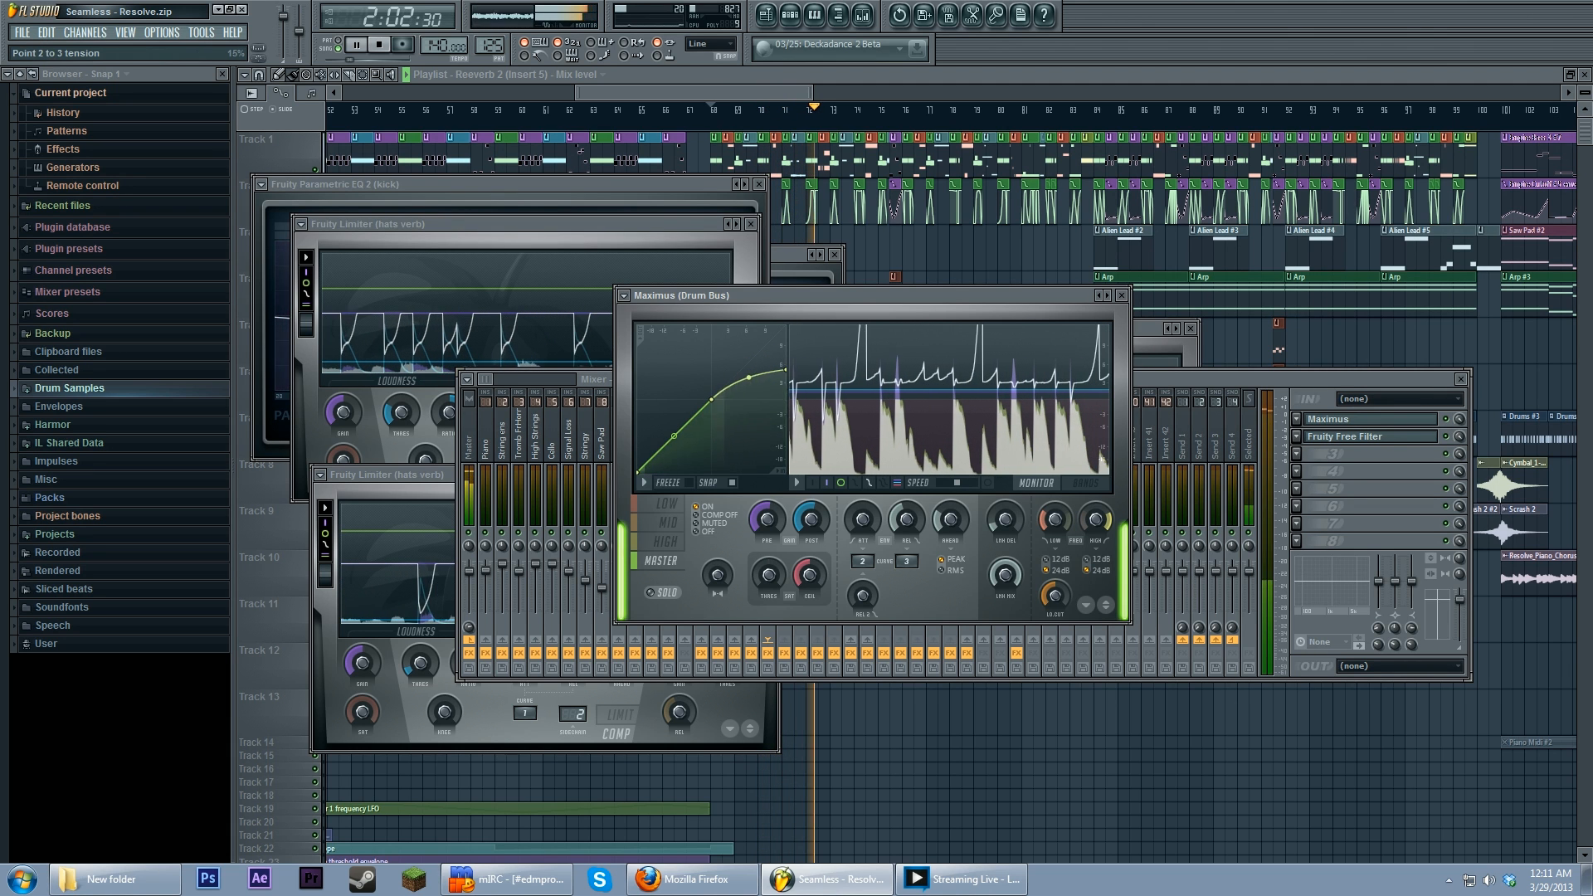
key(space)
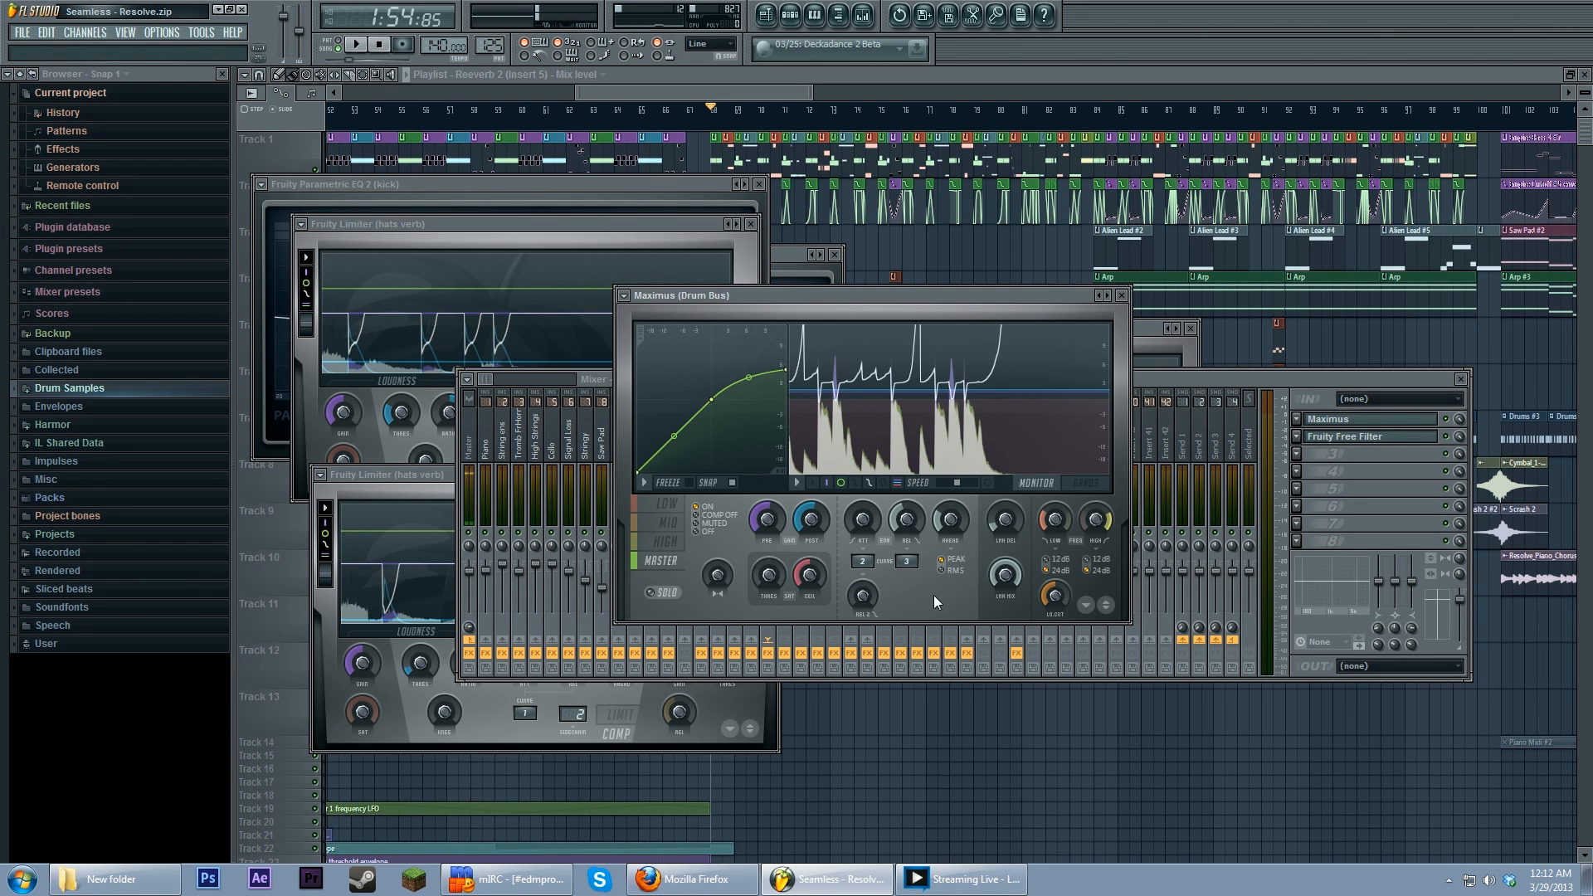
Step: Shift the Drum Bus Maximus window aside and open the Fruity Free Filter on the Drum Bus mixer track
drag(826, 296, 920, 295)
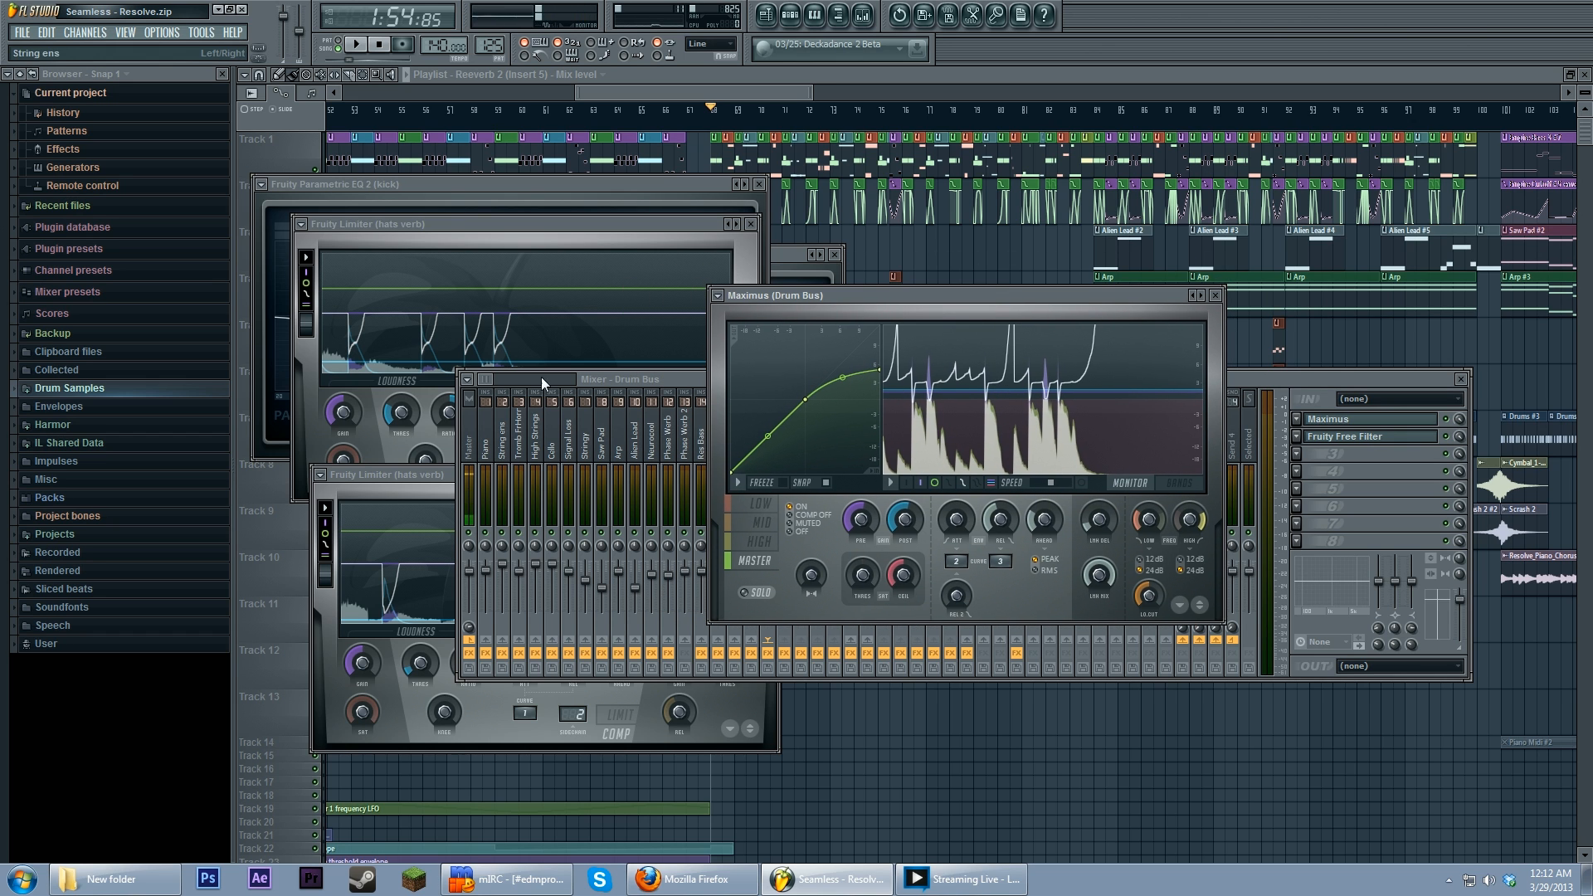
click(671, 381)
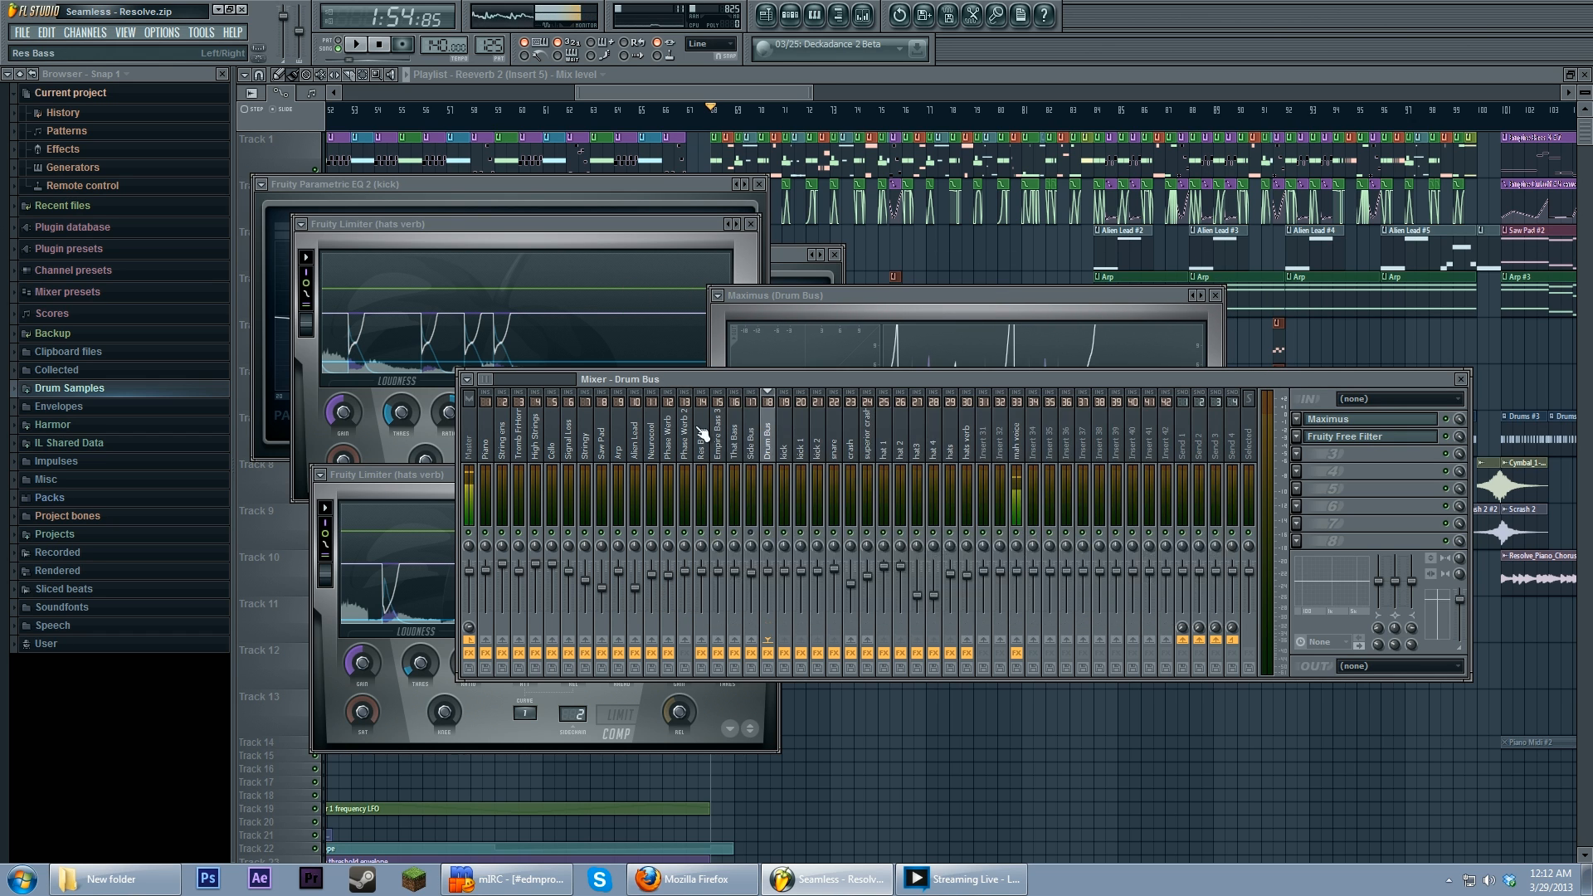
click(758, 452)
click(769, 453)
click(878, 334)
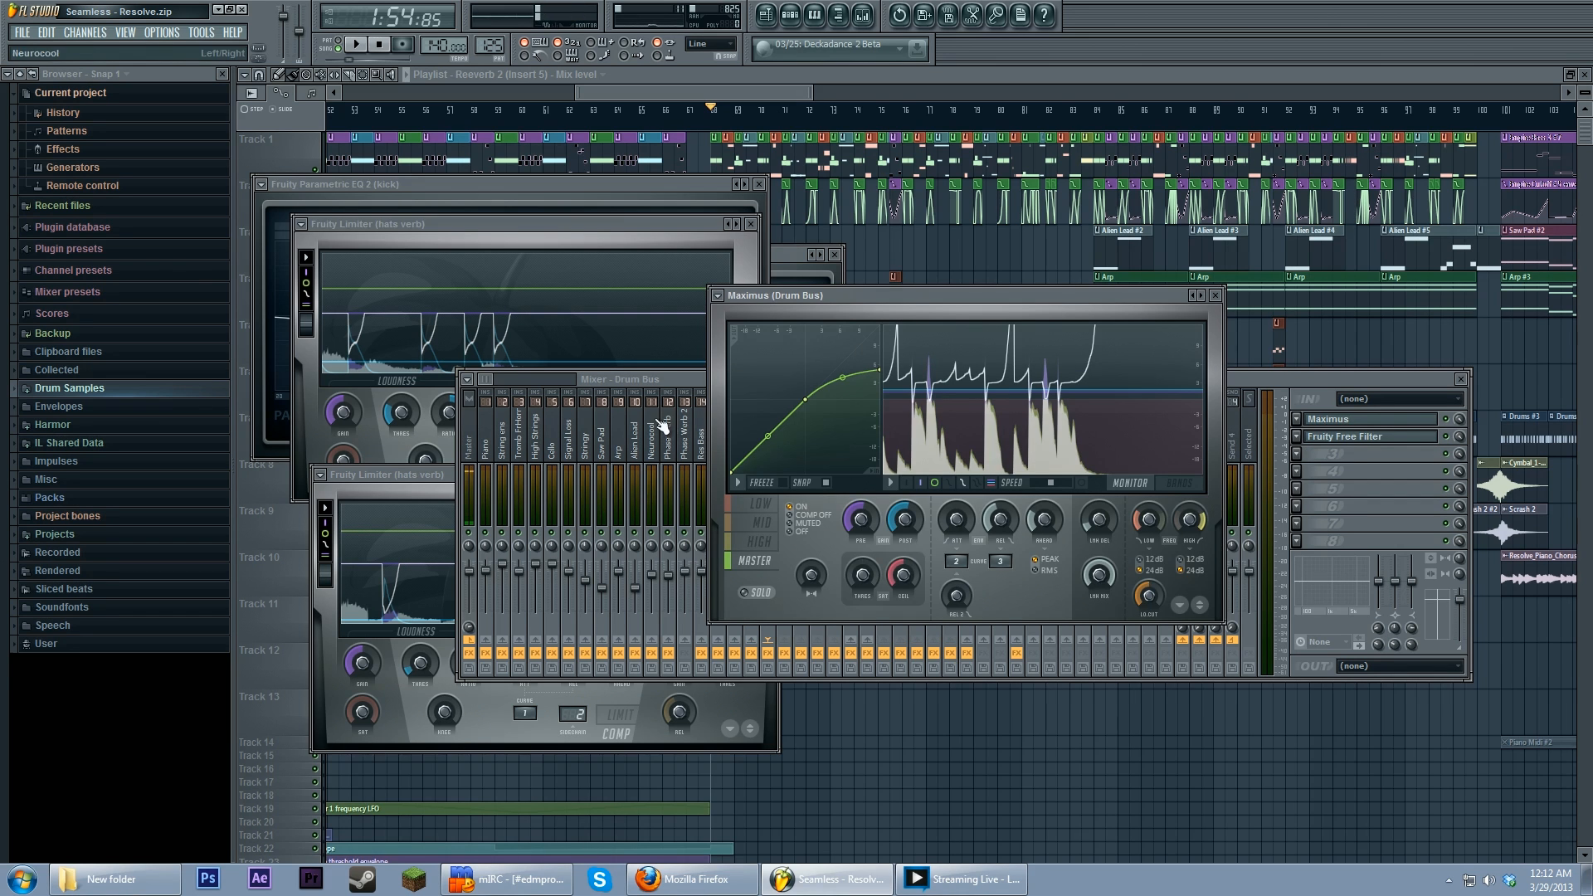
click(1345, 478)
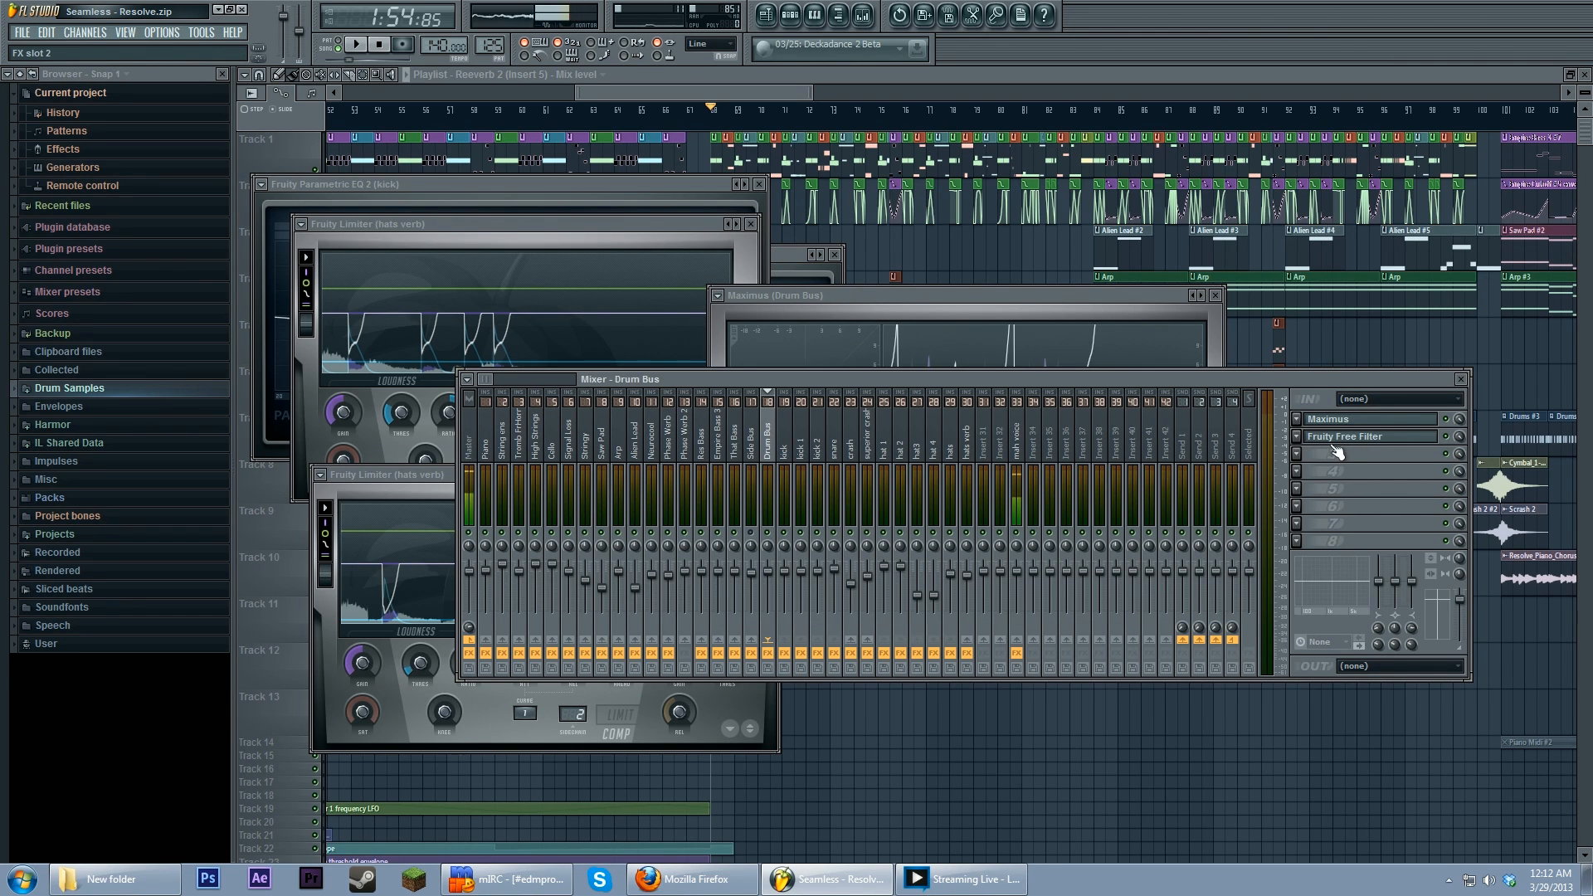
click(1340, 443)
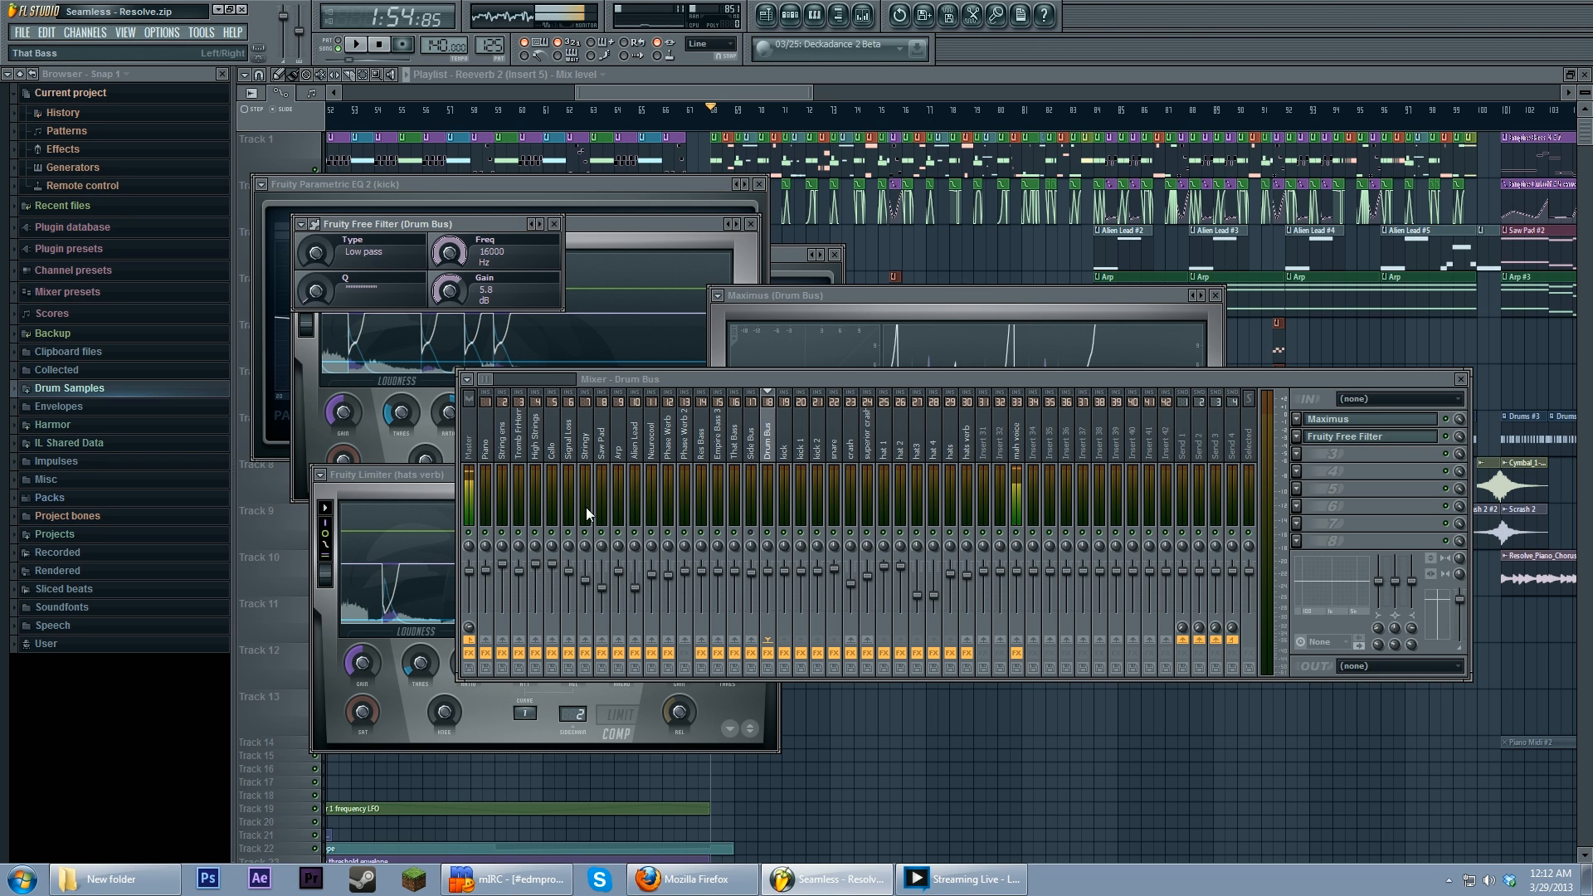
Step: Open the Maximus on the Master track, compare its band curves, and bring the mixer back in front
click(470, 452)
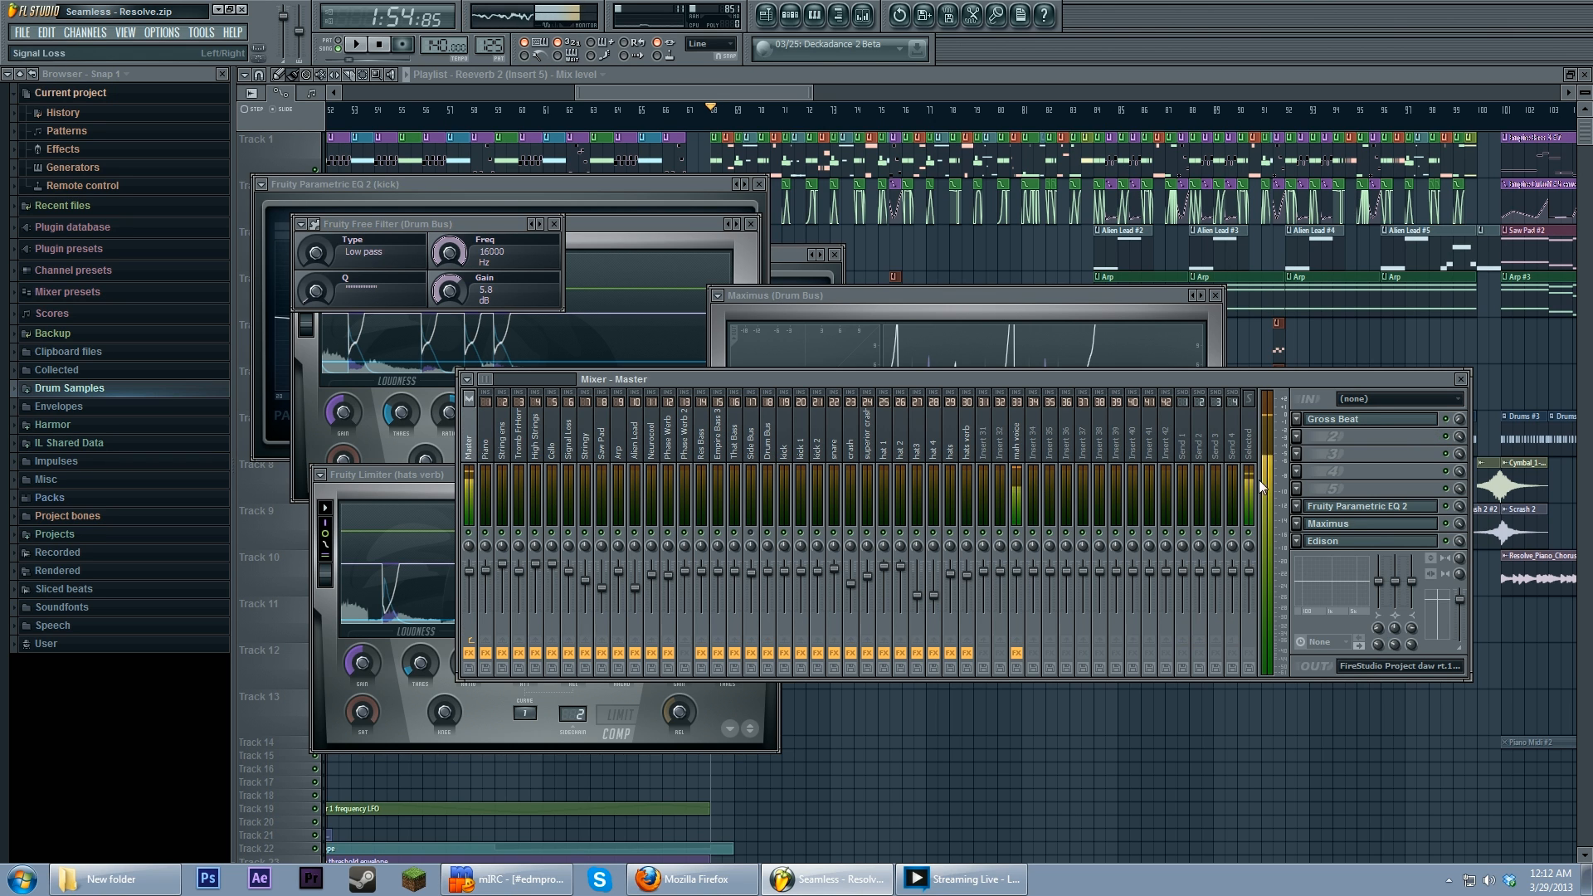
click(1365, 525)
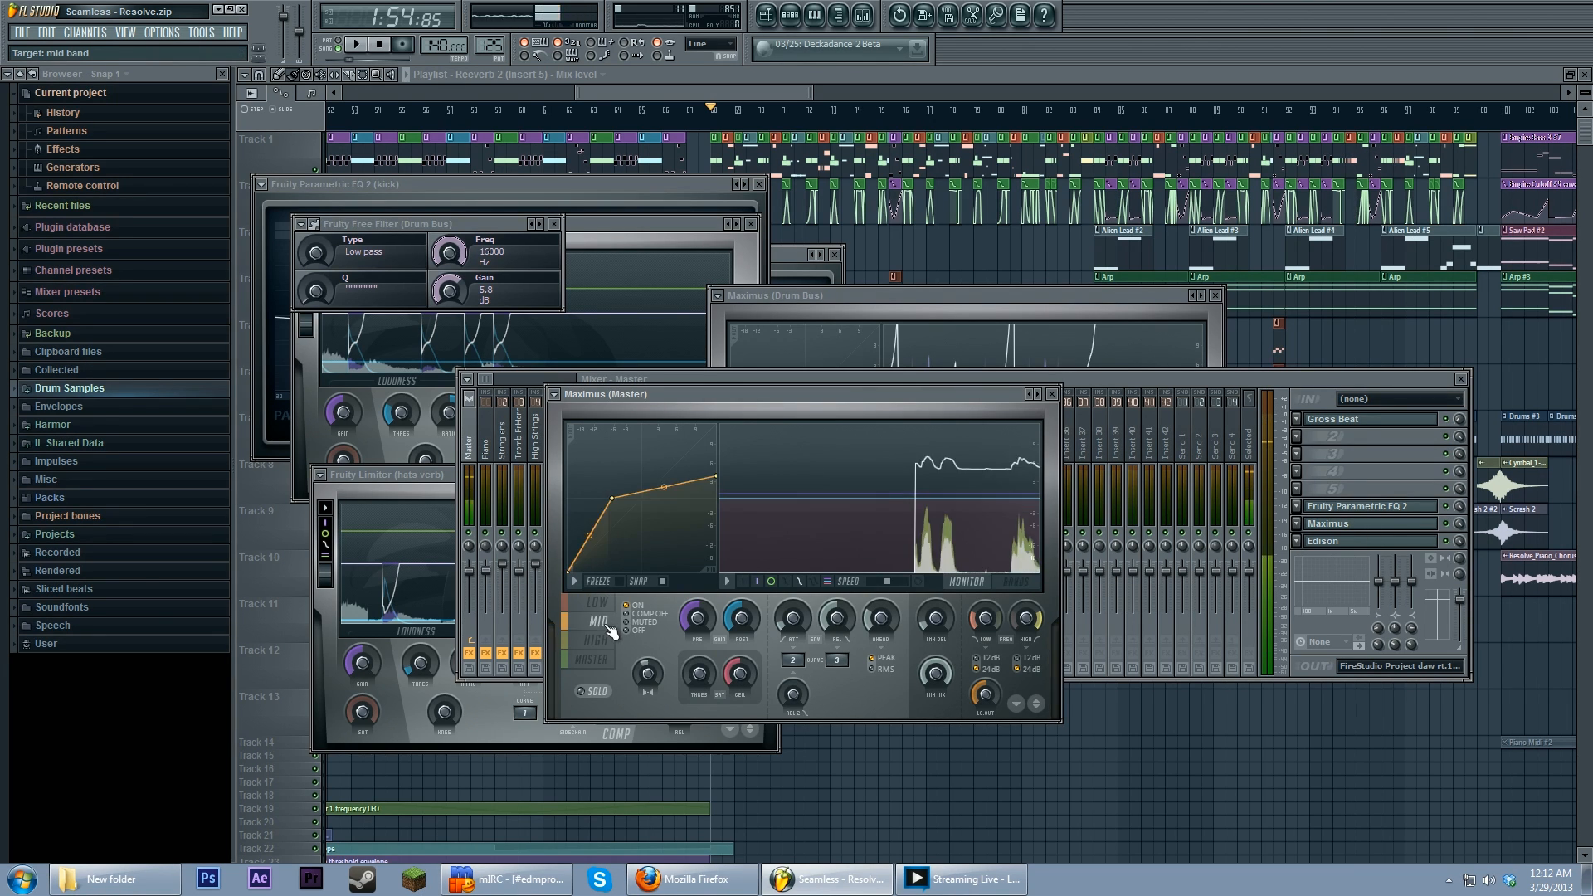
click(608, 662)
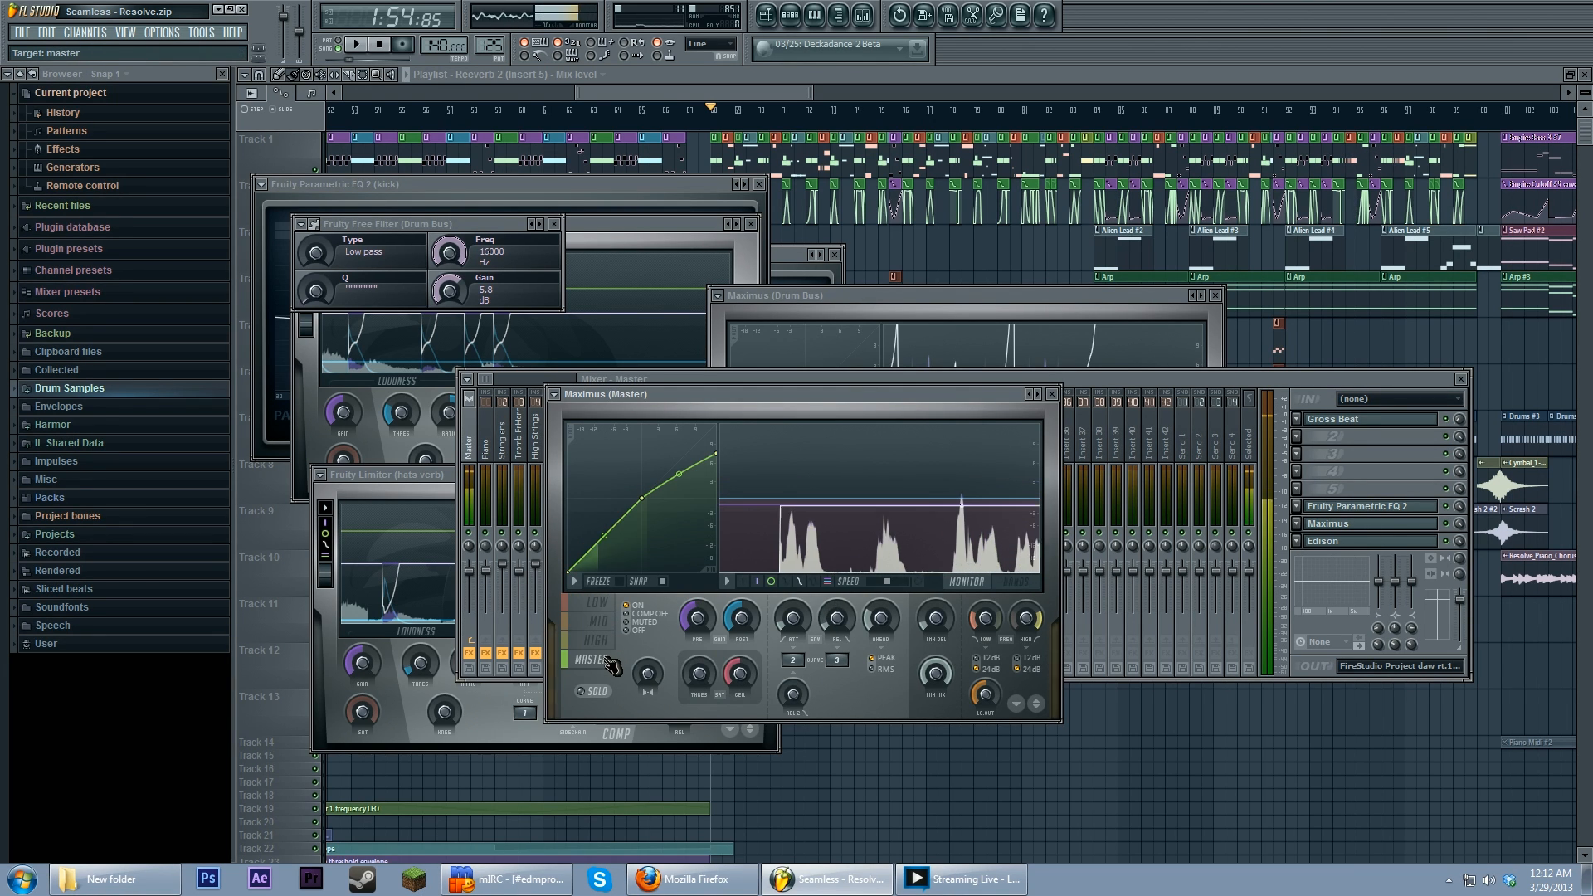
click(616, 641)
click(1080, 381)
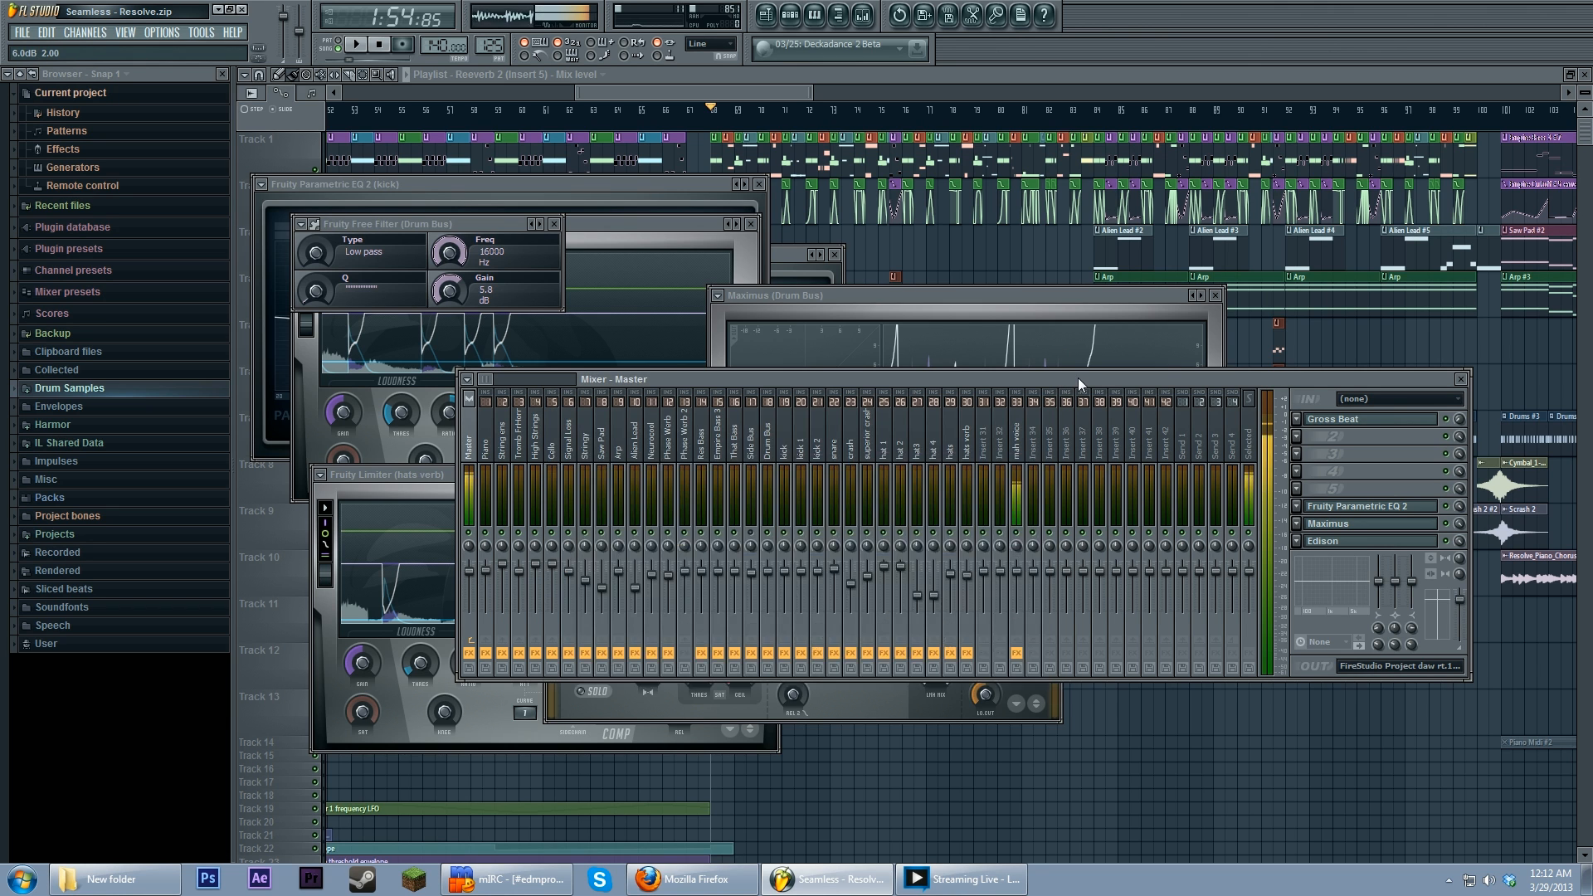
Step: Open both Fruity Limiters on the Side Bus track and start playback from bar 68 to watch them react
click(770, 455)
click(751, 448)
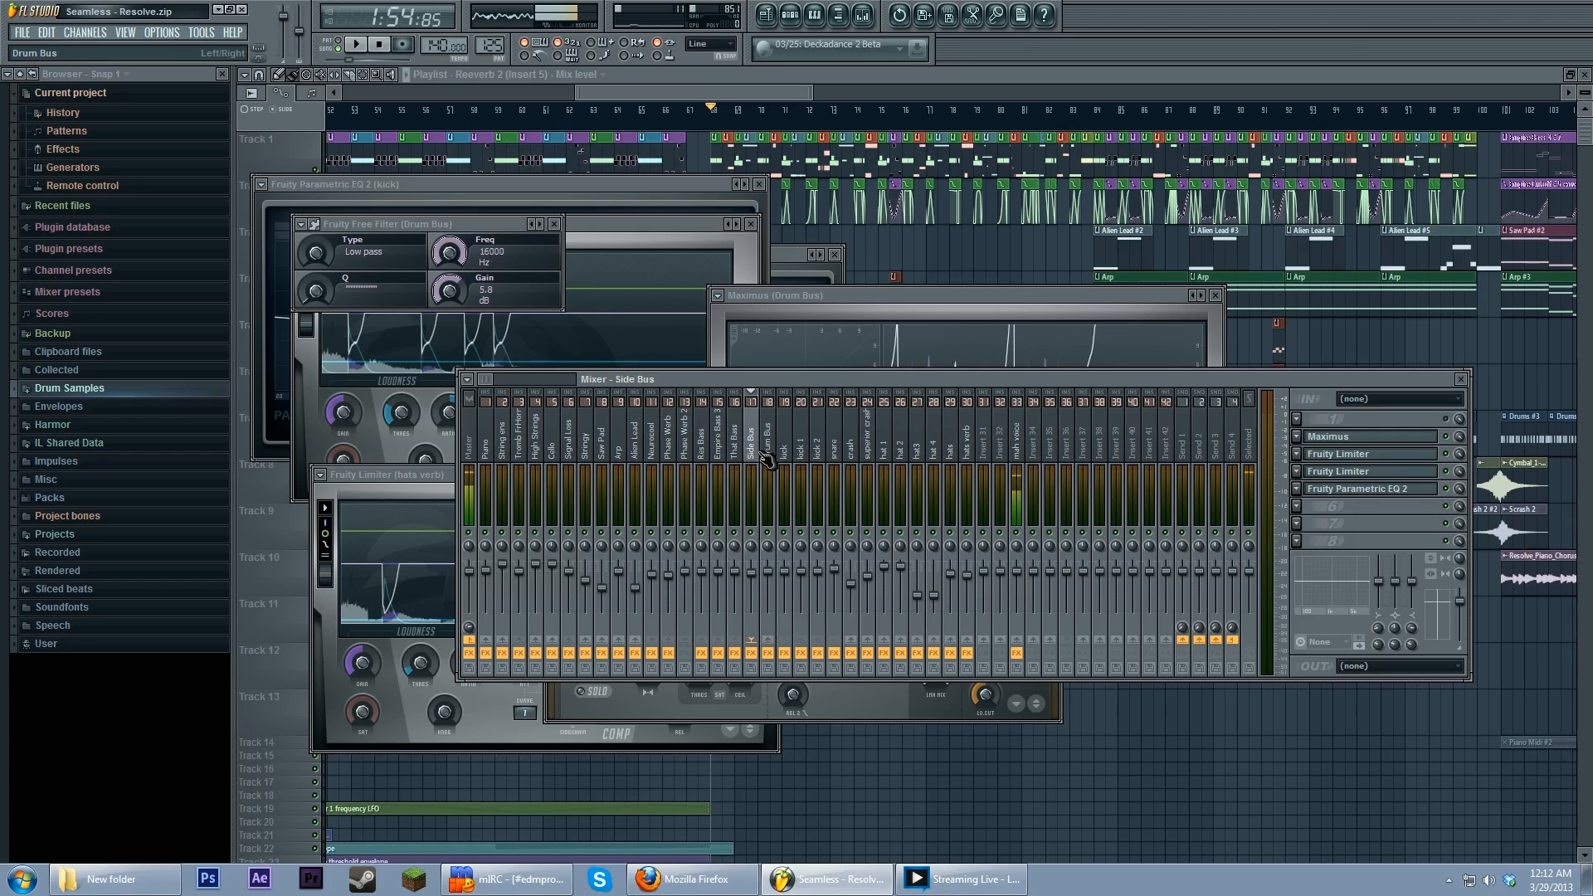
click(1419, 471)
click(1419, 471)
click(355, 44)
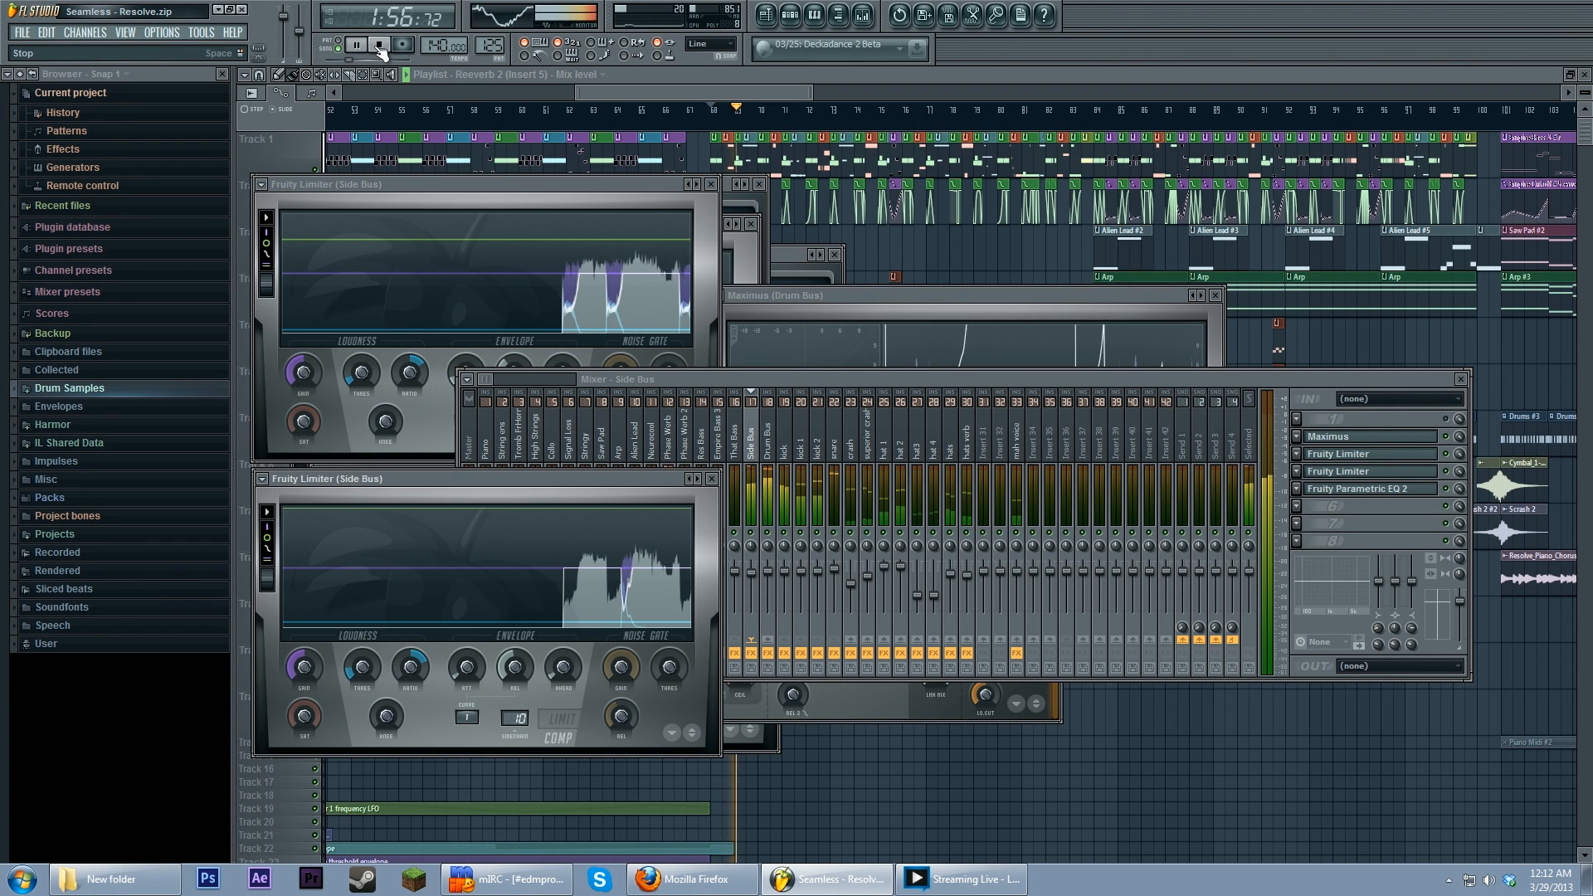
Step: Watch the low band of the Master track's Maximus during playback alongside the mixer levels, and stop playback
click(792, 379)
click(469, 439)
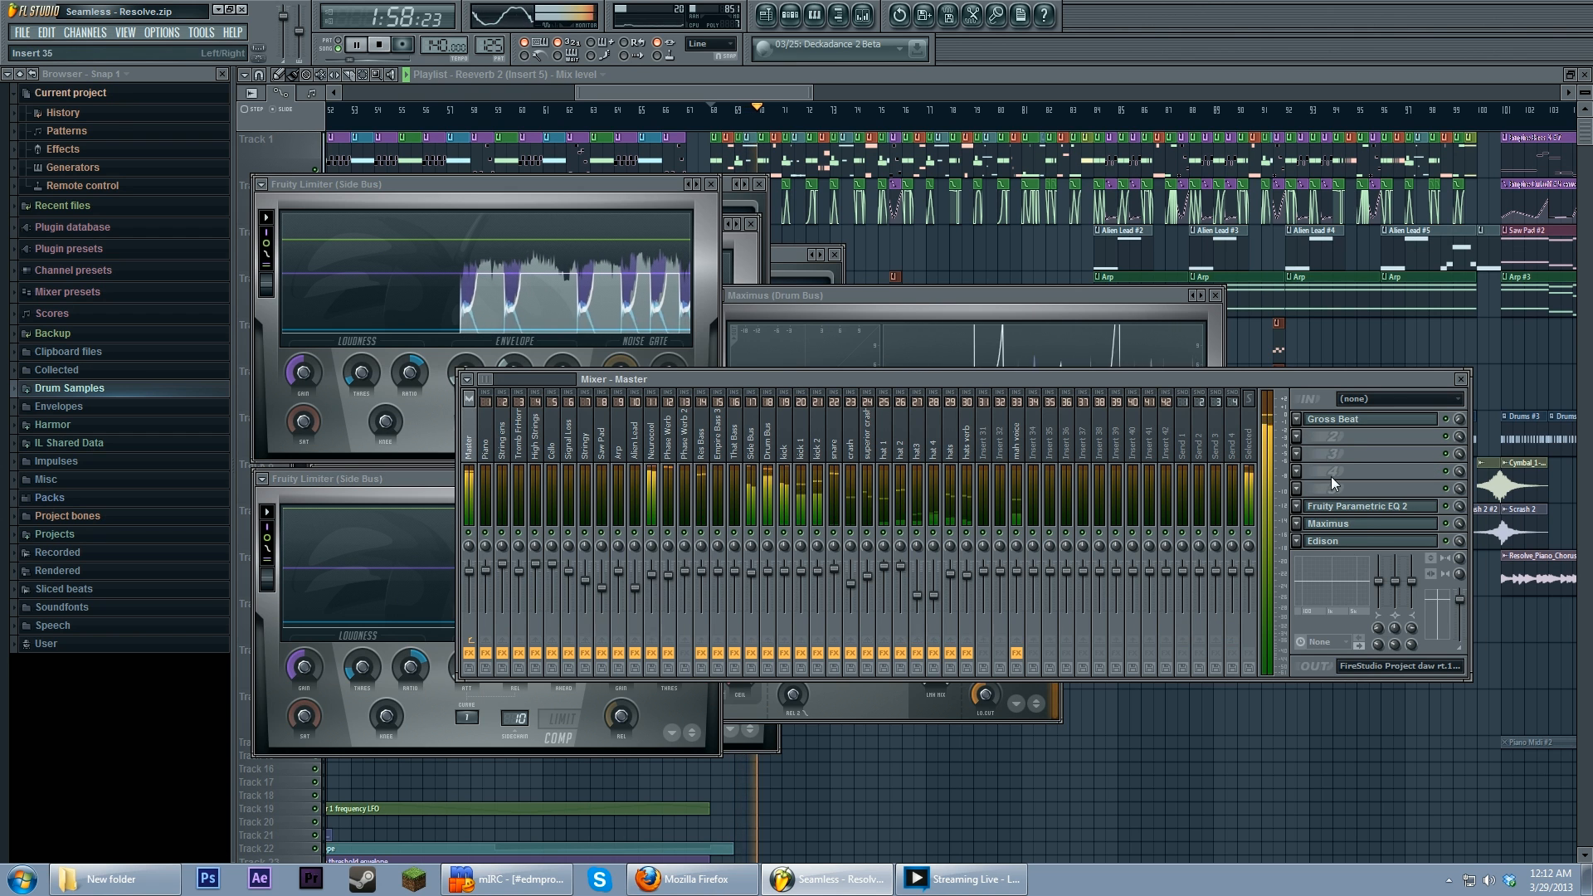
click(1343, 524)
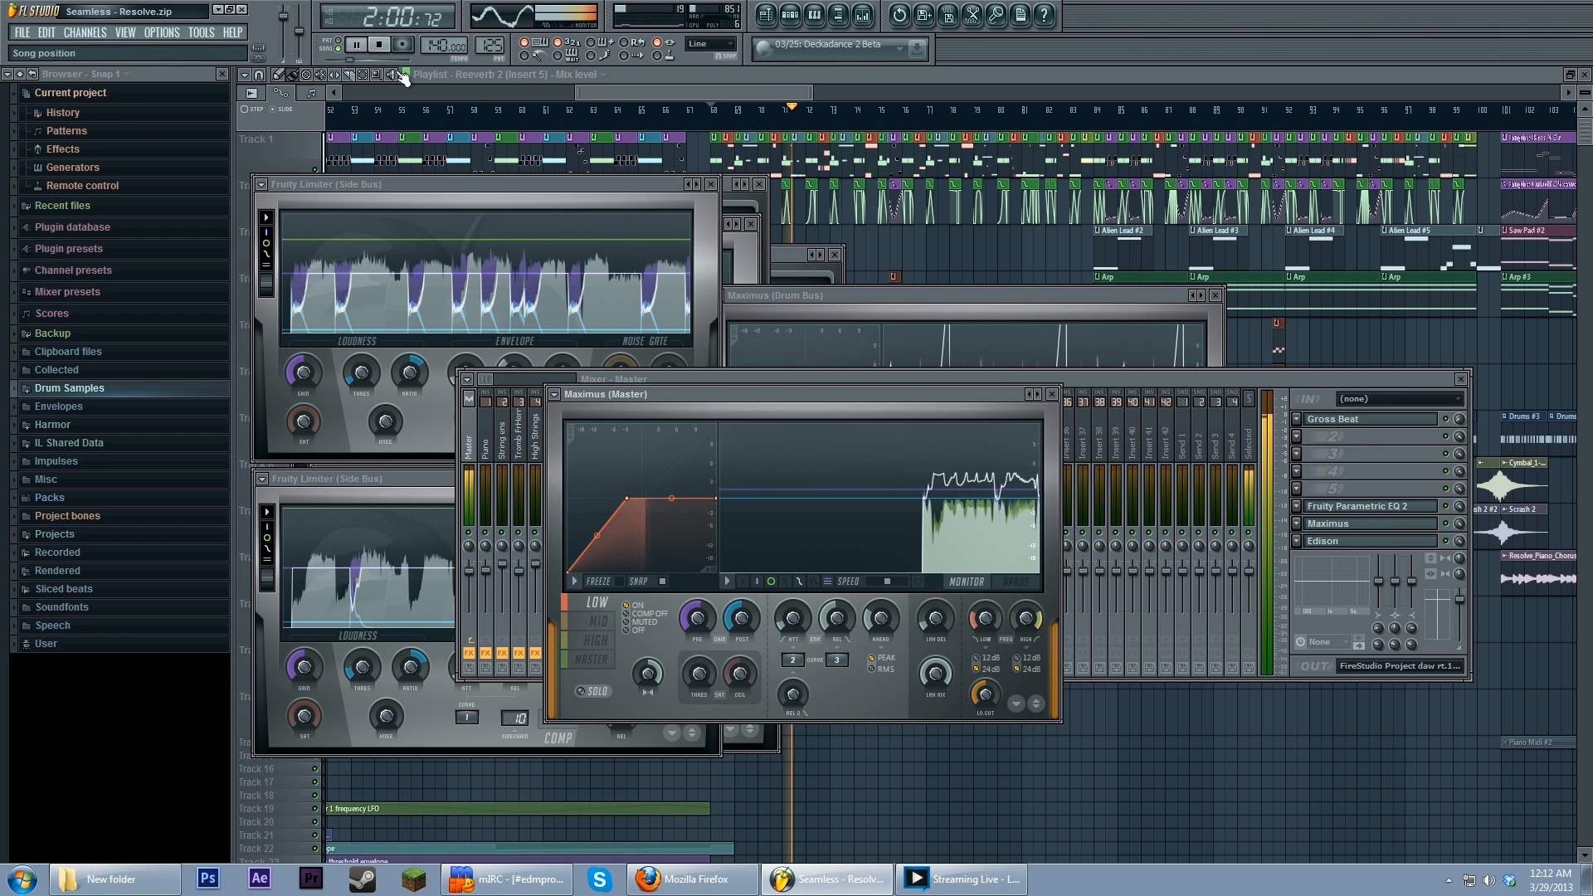
click(1090, 381)
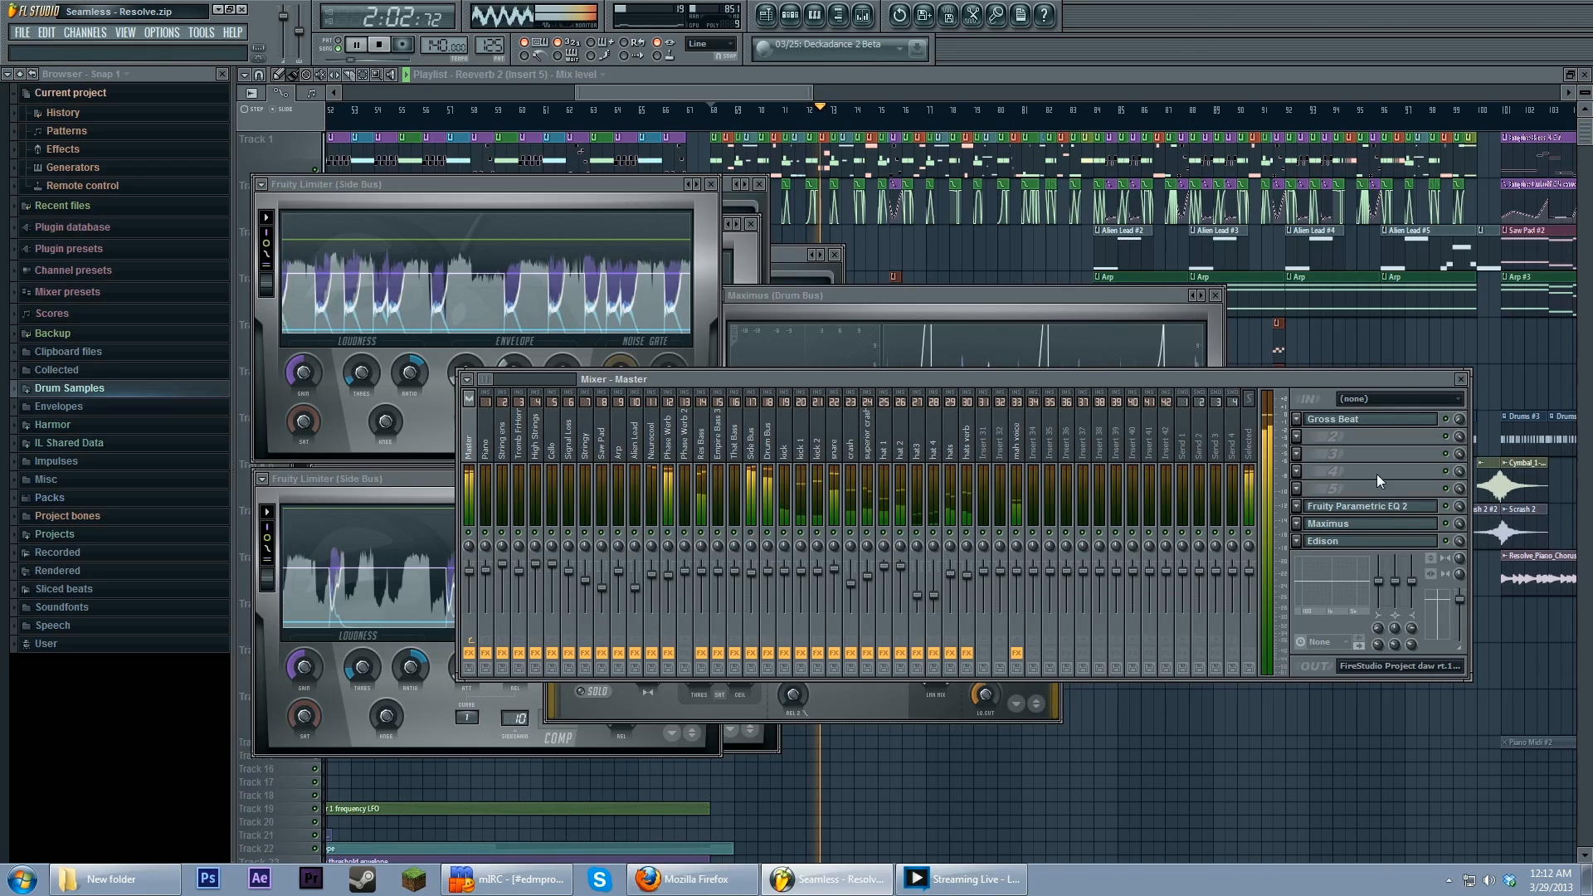
click(1354, 526)
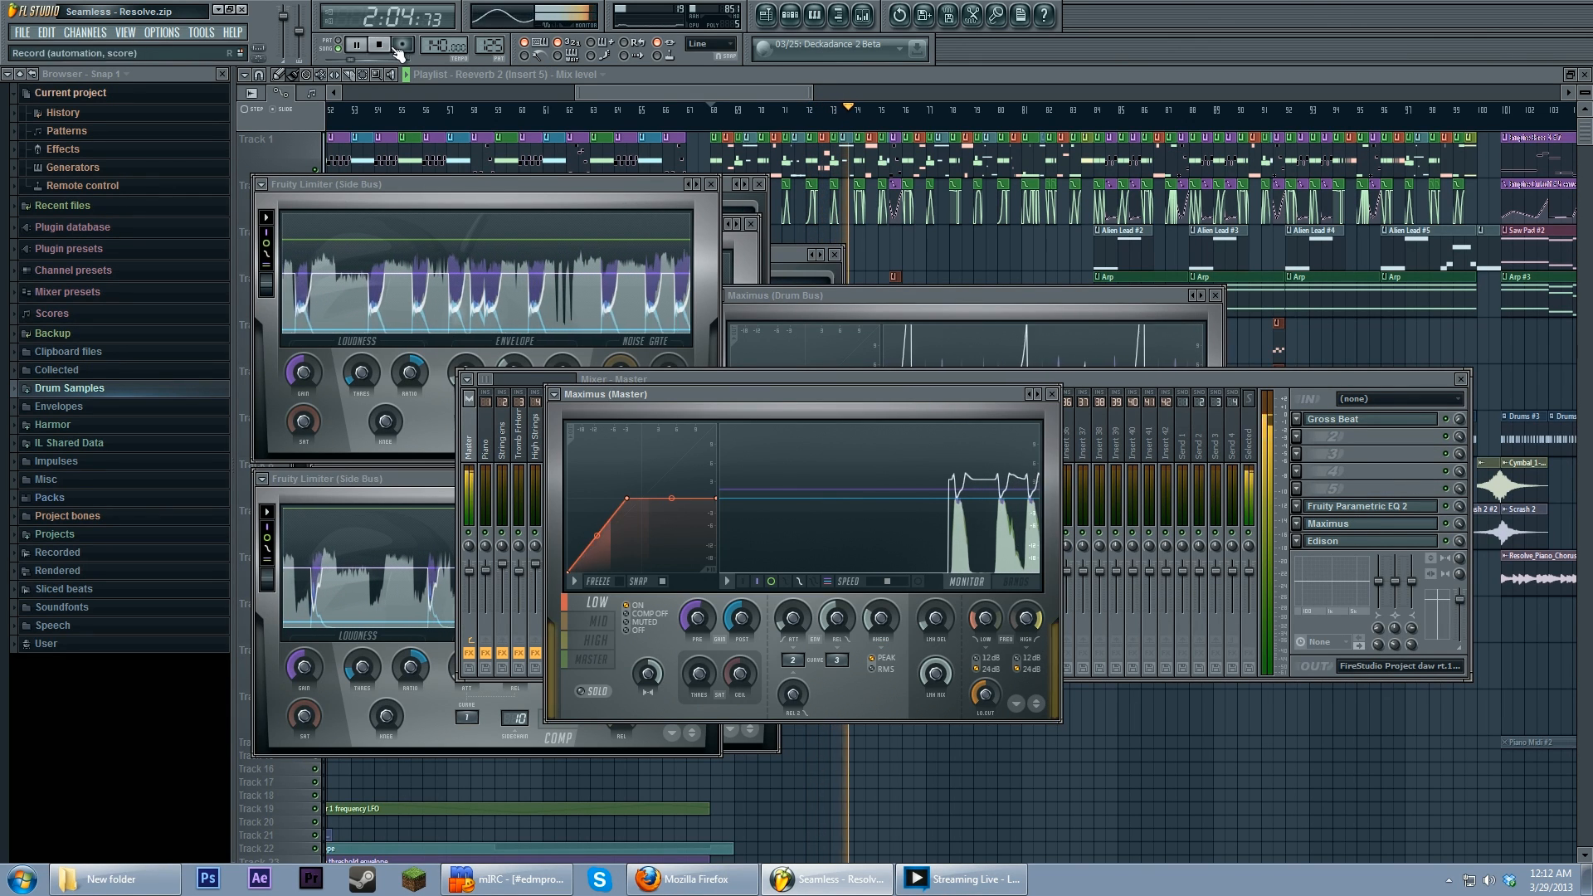
key(space)
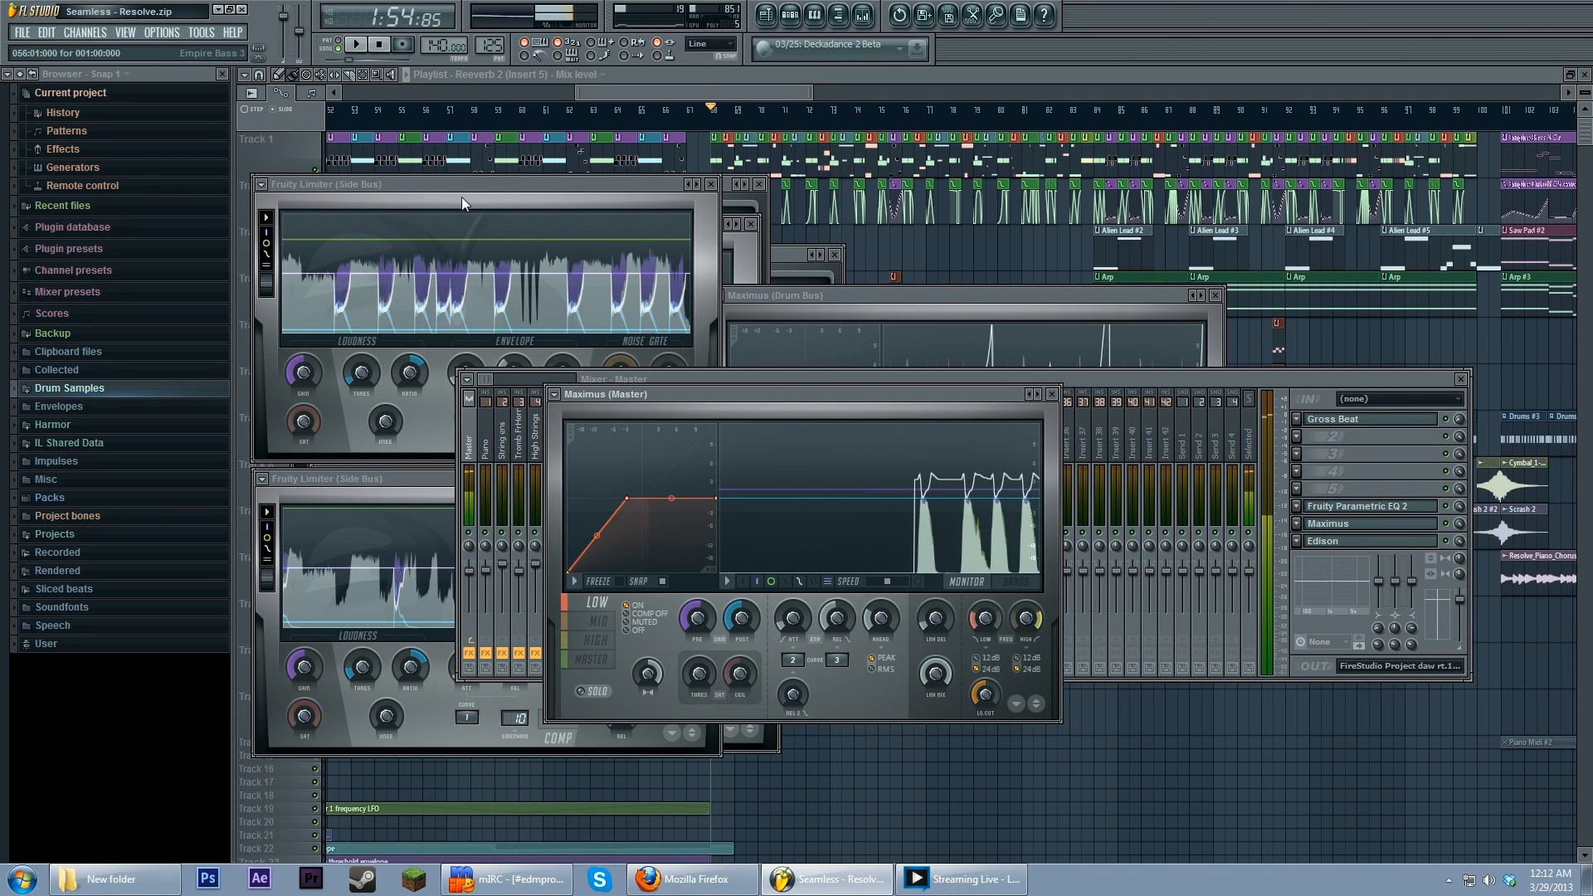
Step: Reposition the Master Maximus window over the mixer and solo its low band after checking the stereo separation
click(883, 551)
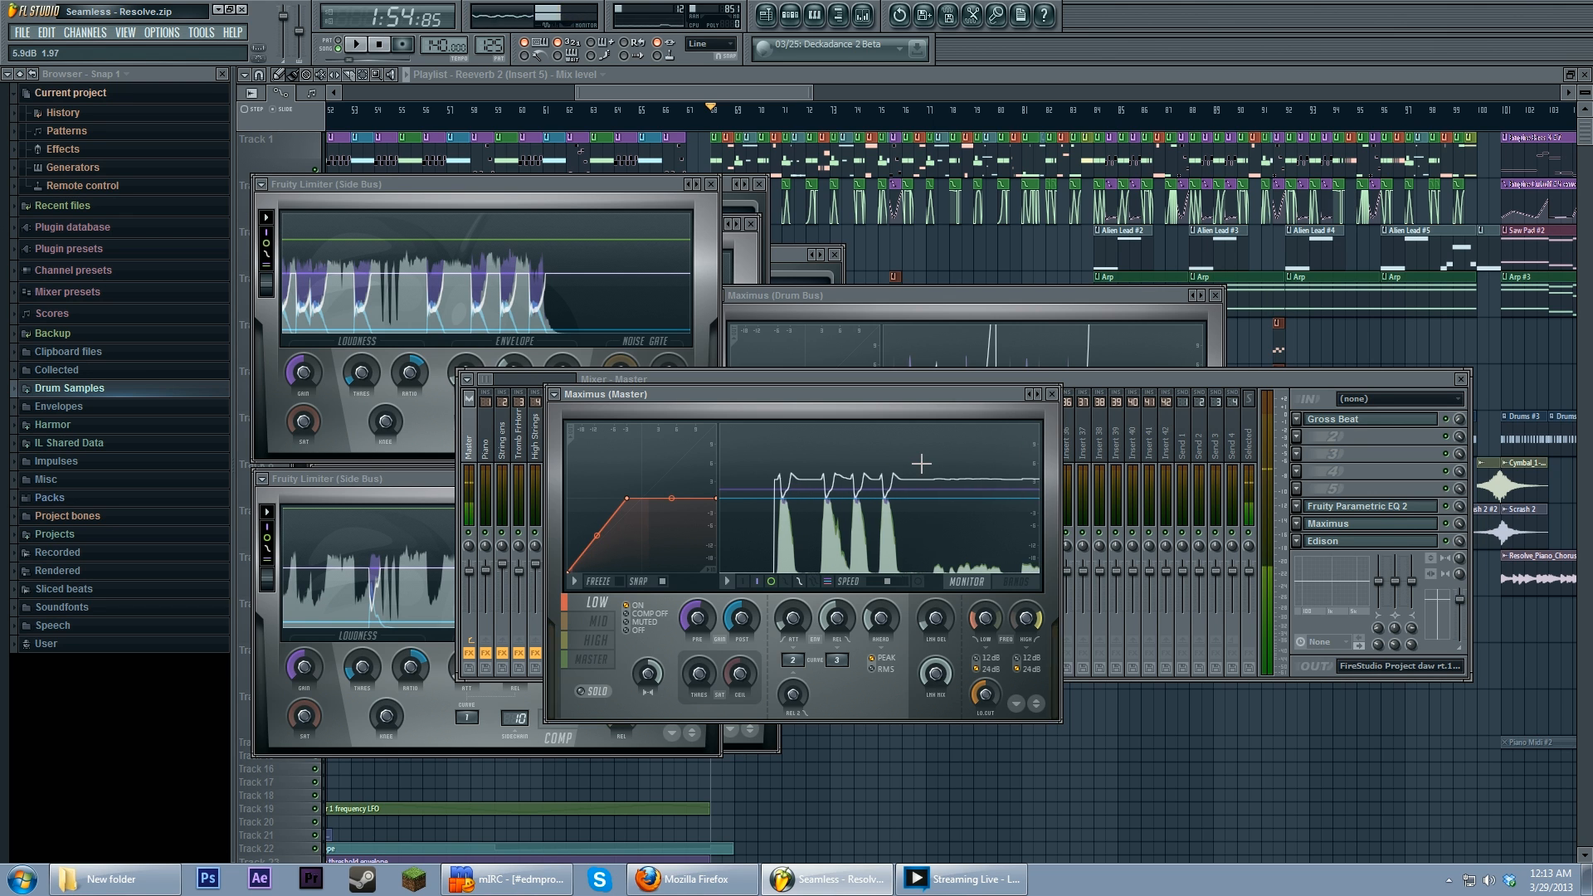
drag(1021, 387, 1077, 492)
drag(744, 500, 675, 343)
click(639, 626)
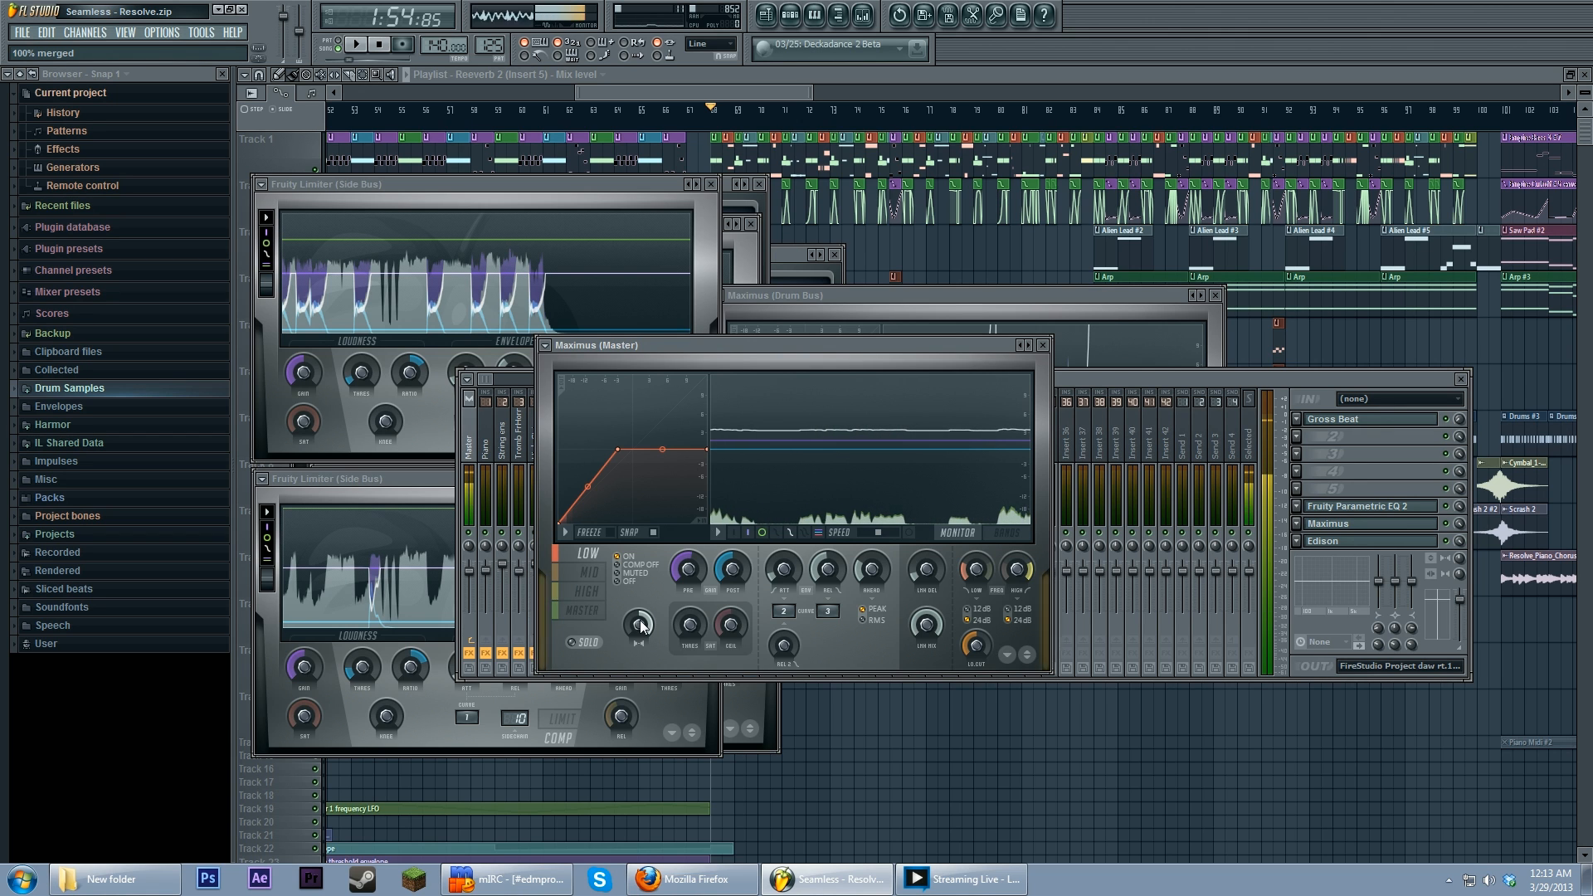
click(572, 641)
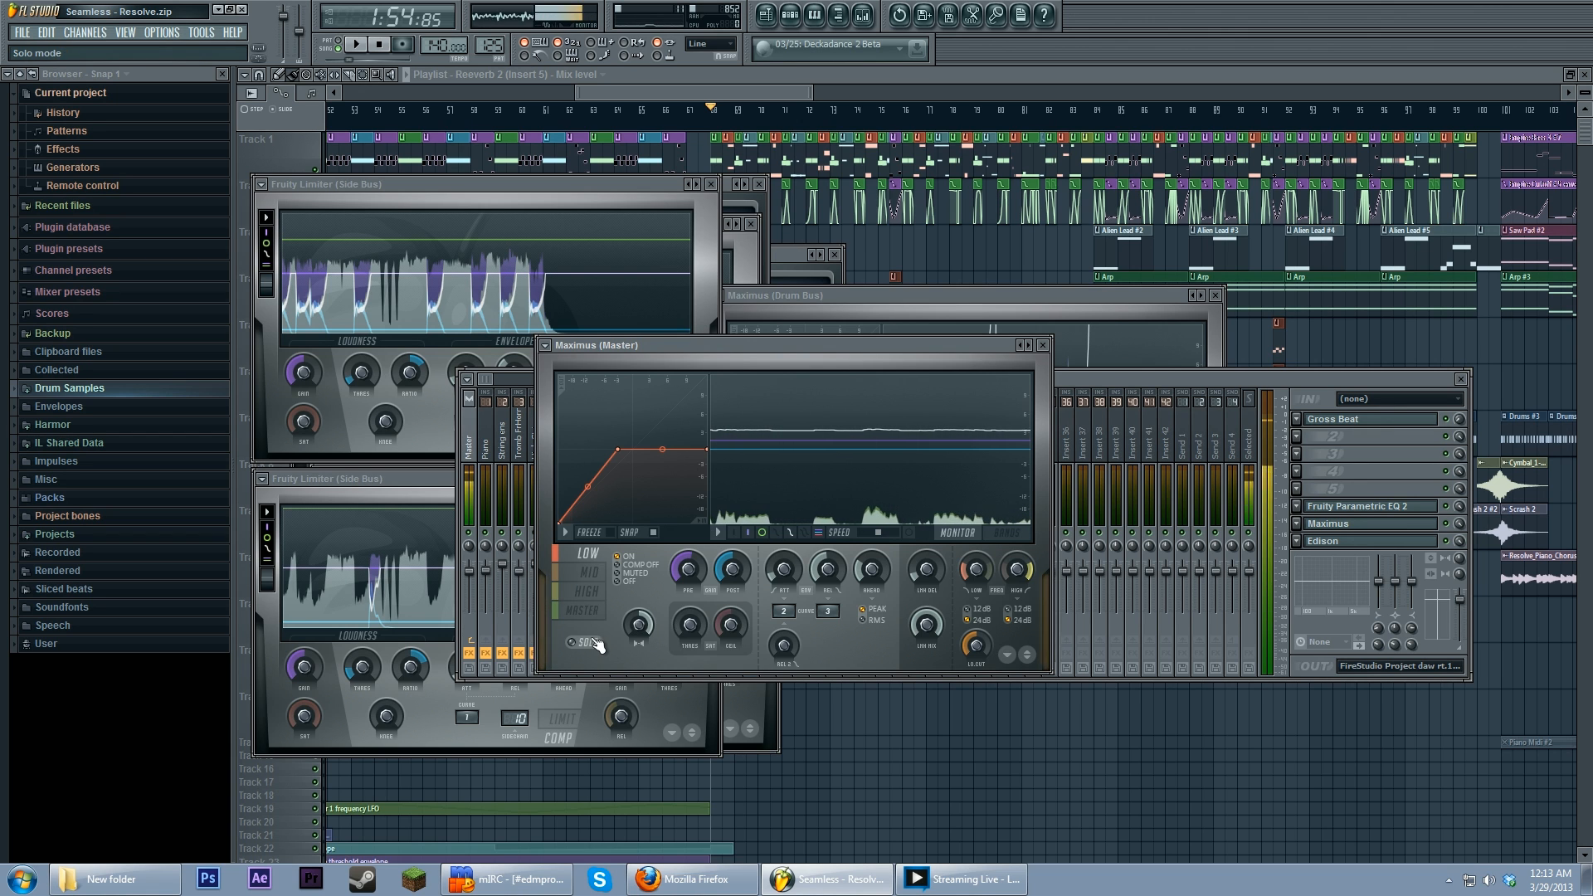
Step: Play the soloed low band from bar 68 while varying its stereo separation, stop playback, and turn solo off
click(355, 46)
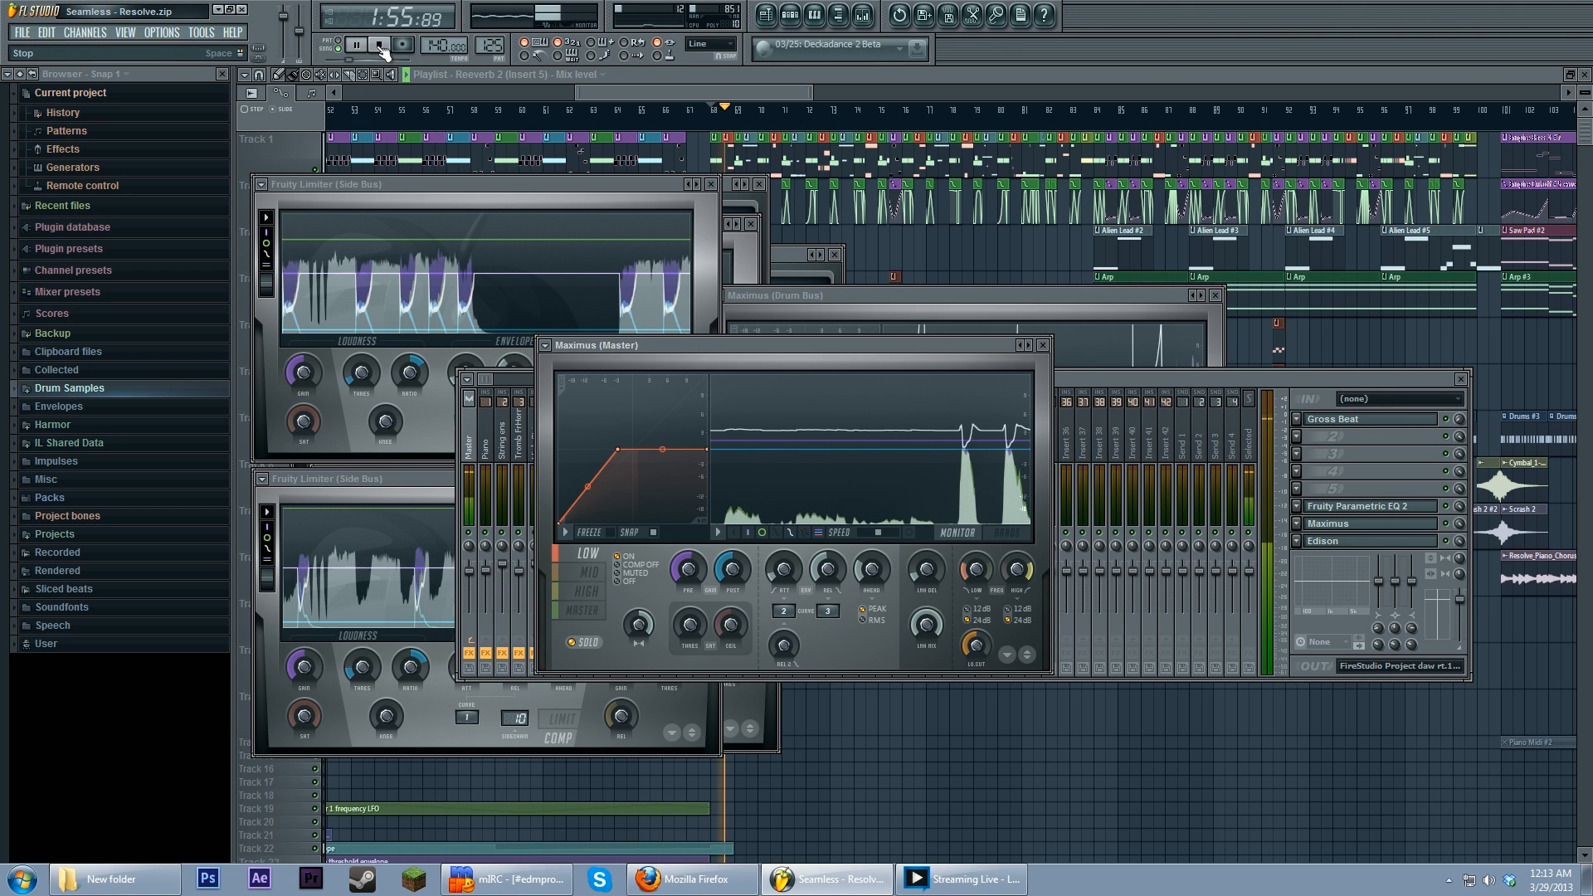
click(1103, 380)
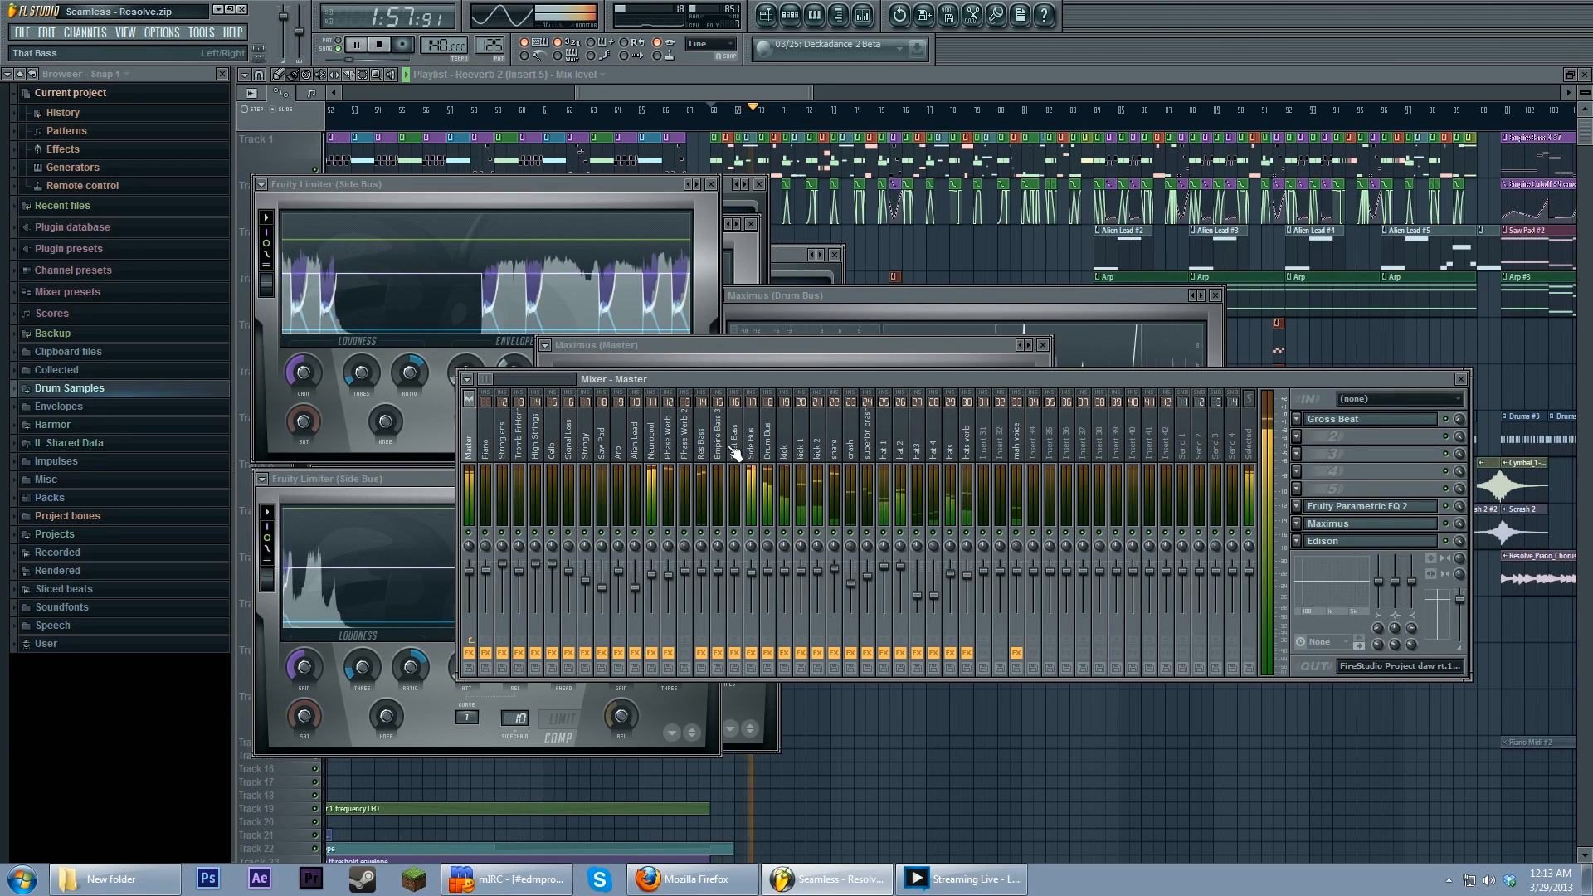
click(1346, 523)
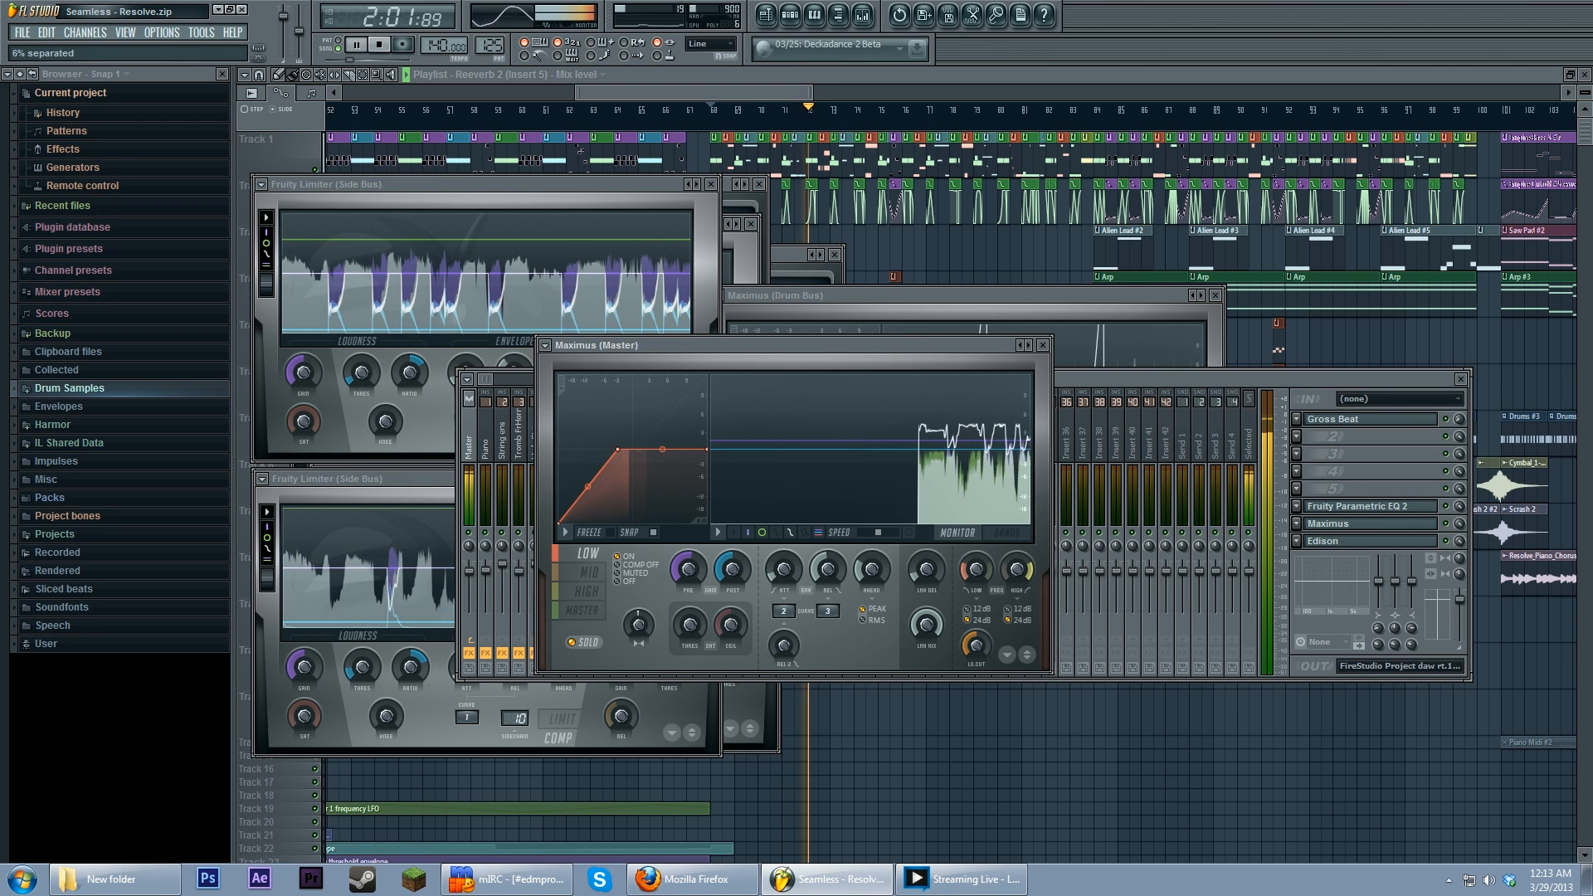
drag(638, 624, 638, 590)
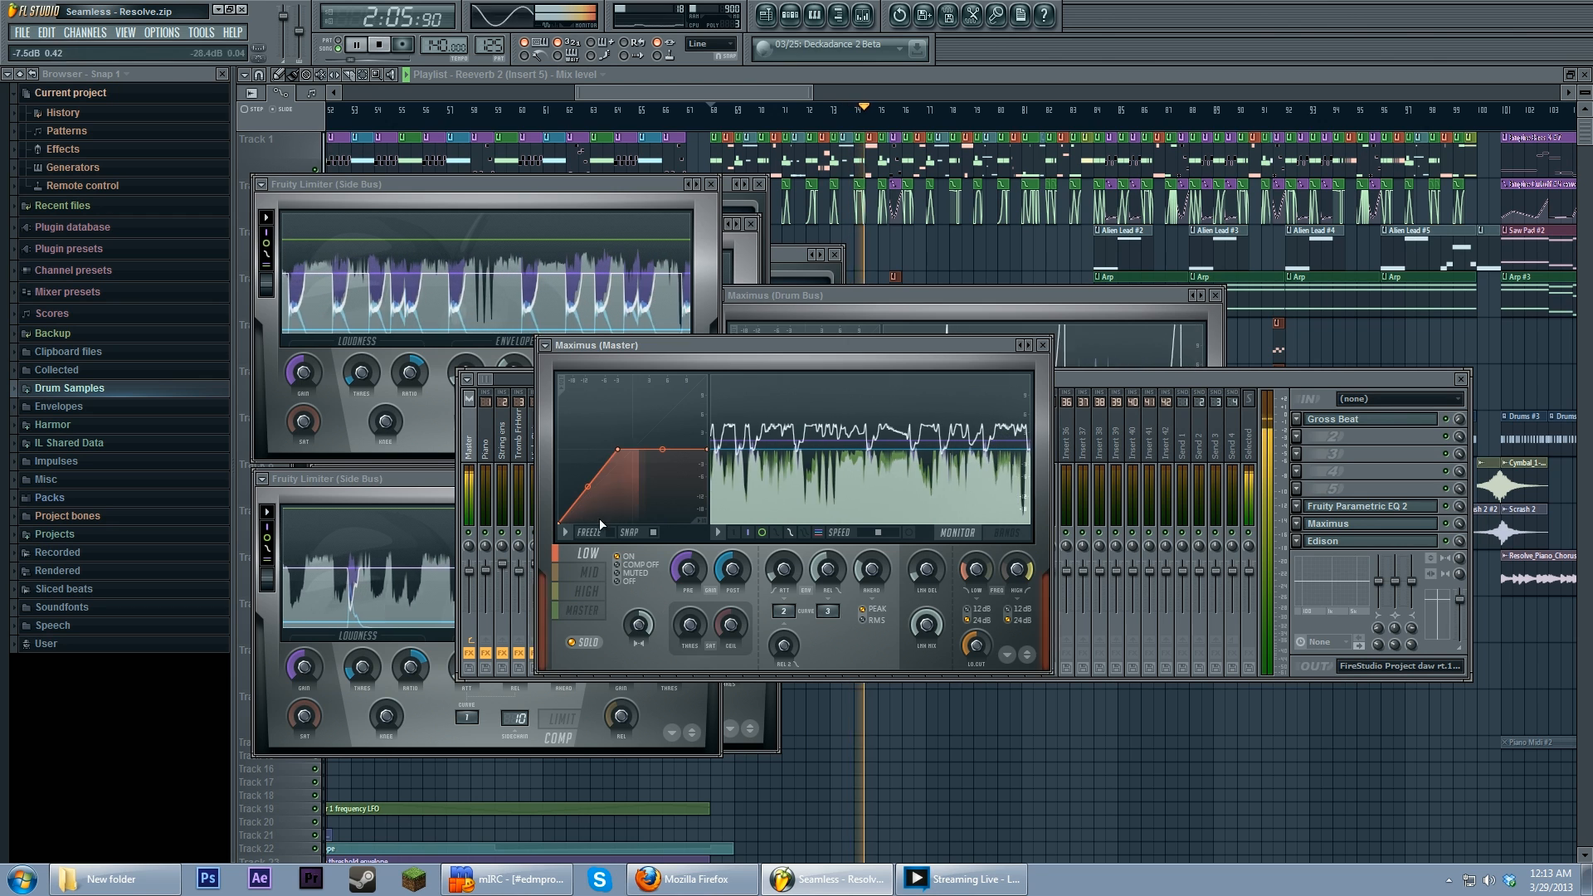
key(space)
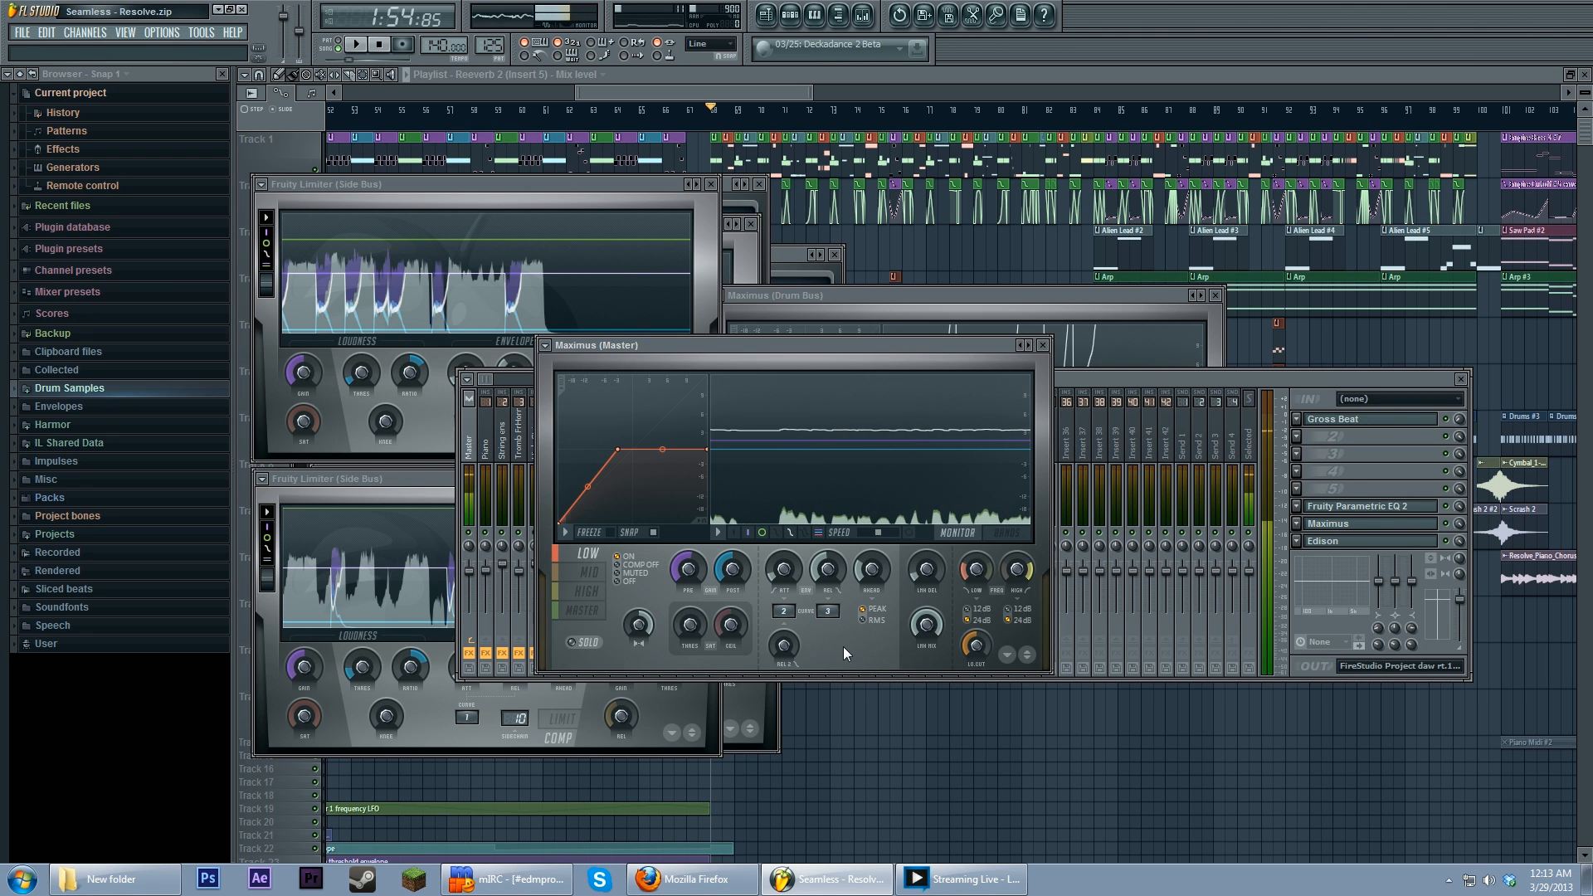
Step: Compare the mid and high bands of the Master track's Maximus, then bring the mixer in front of it
click(594, 574)
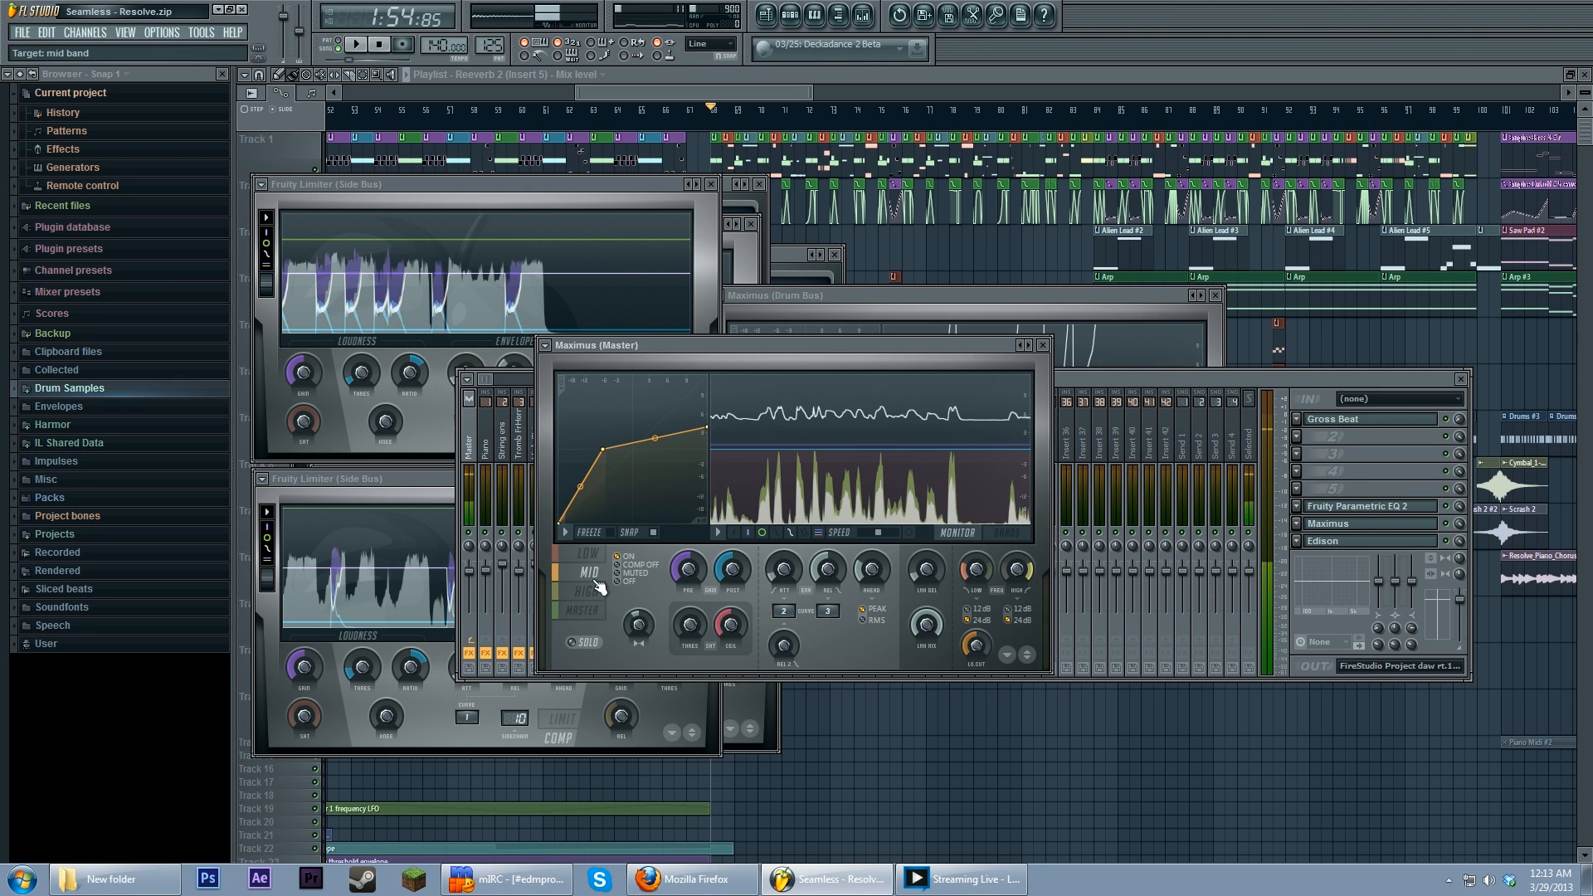
click(595, 591)
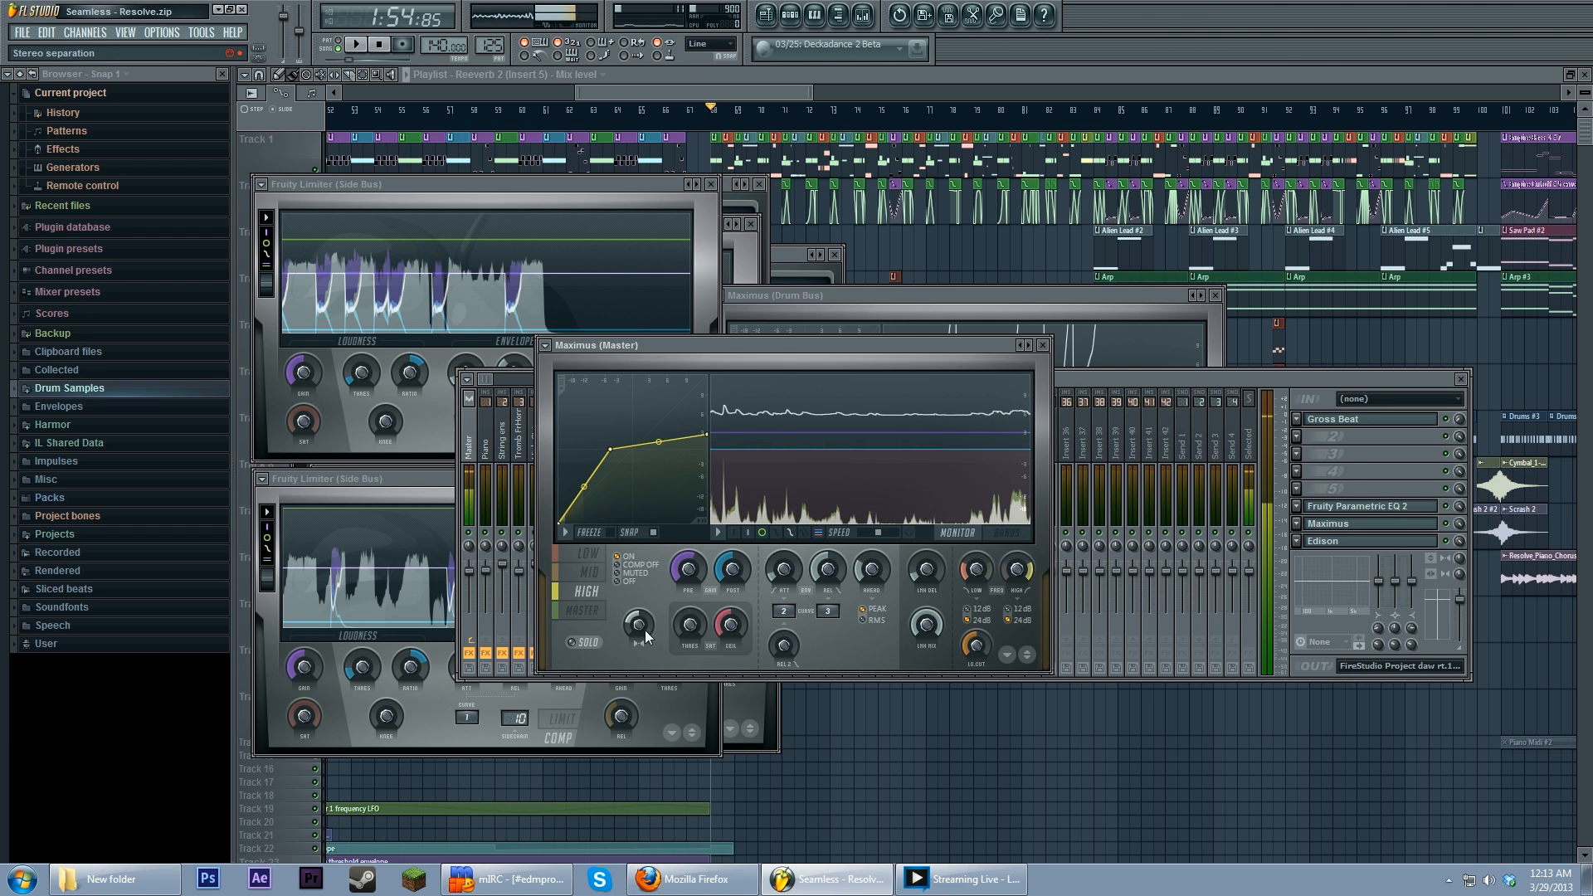
click(601, 575)
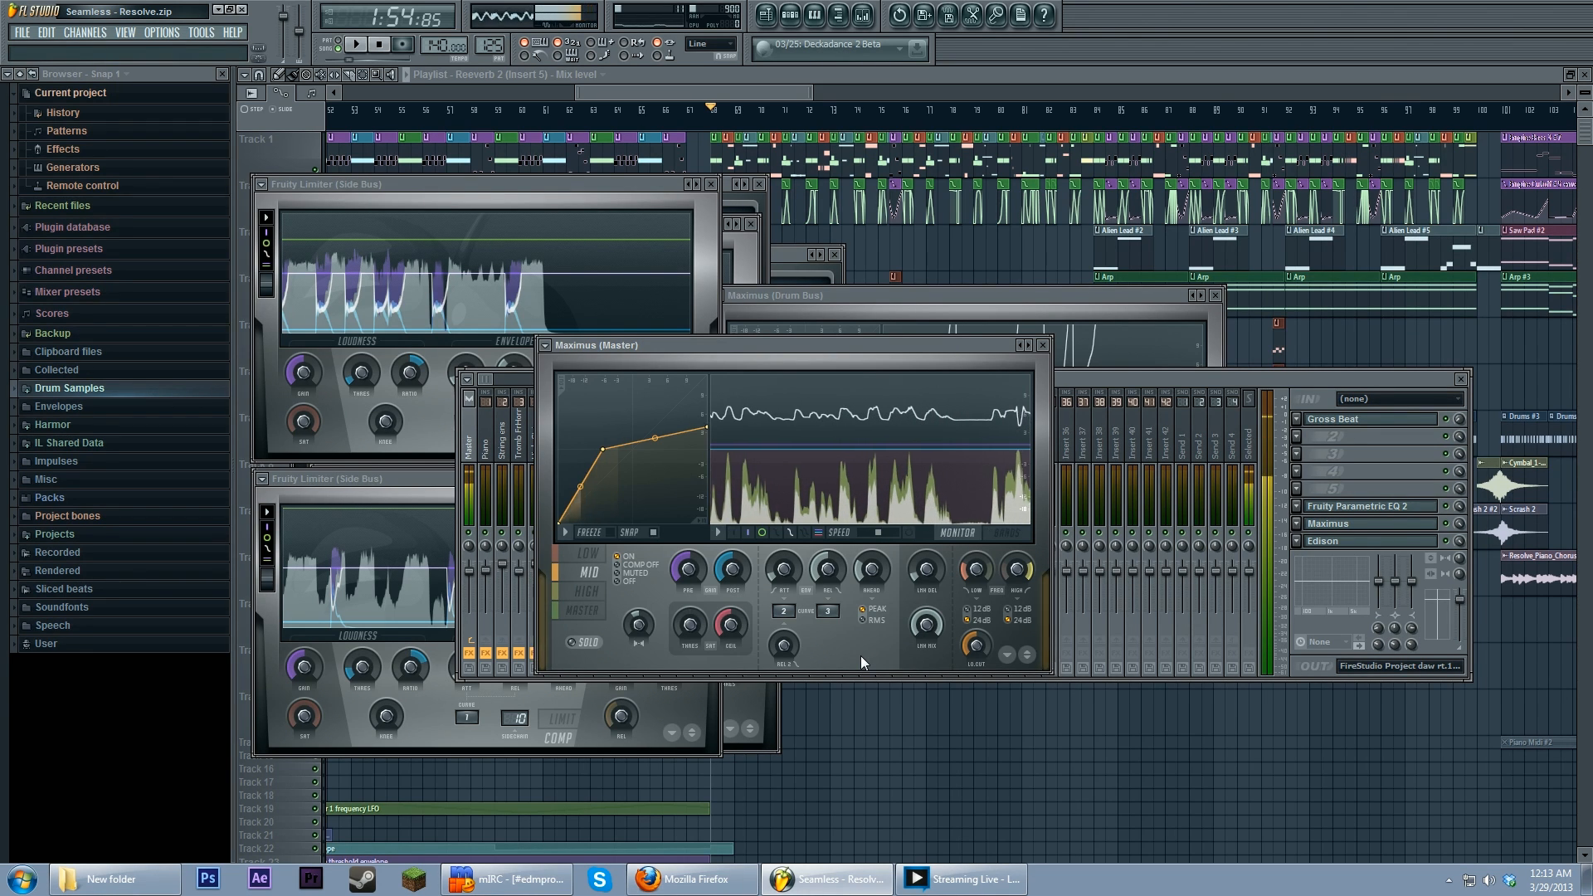
click(1072, 378)
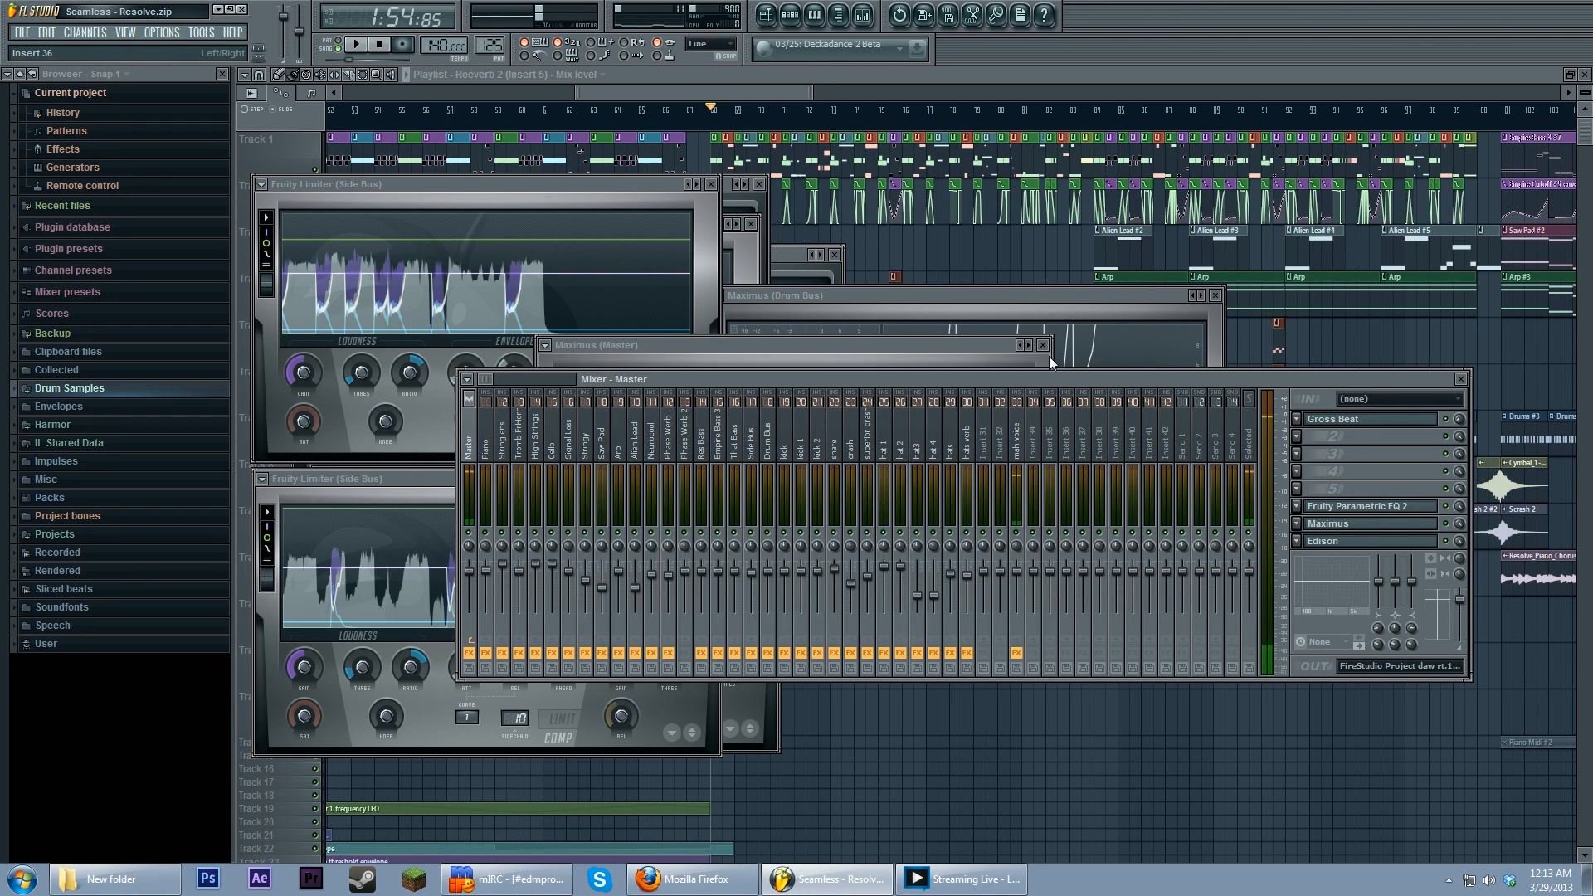
Step: Open the Harmor window of the Empire Bass 3 channel, audition notes on its keyboard, and return to the step sequencer over the playlist
key(F6)
click(624, 335)
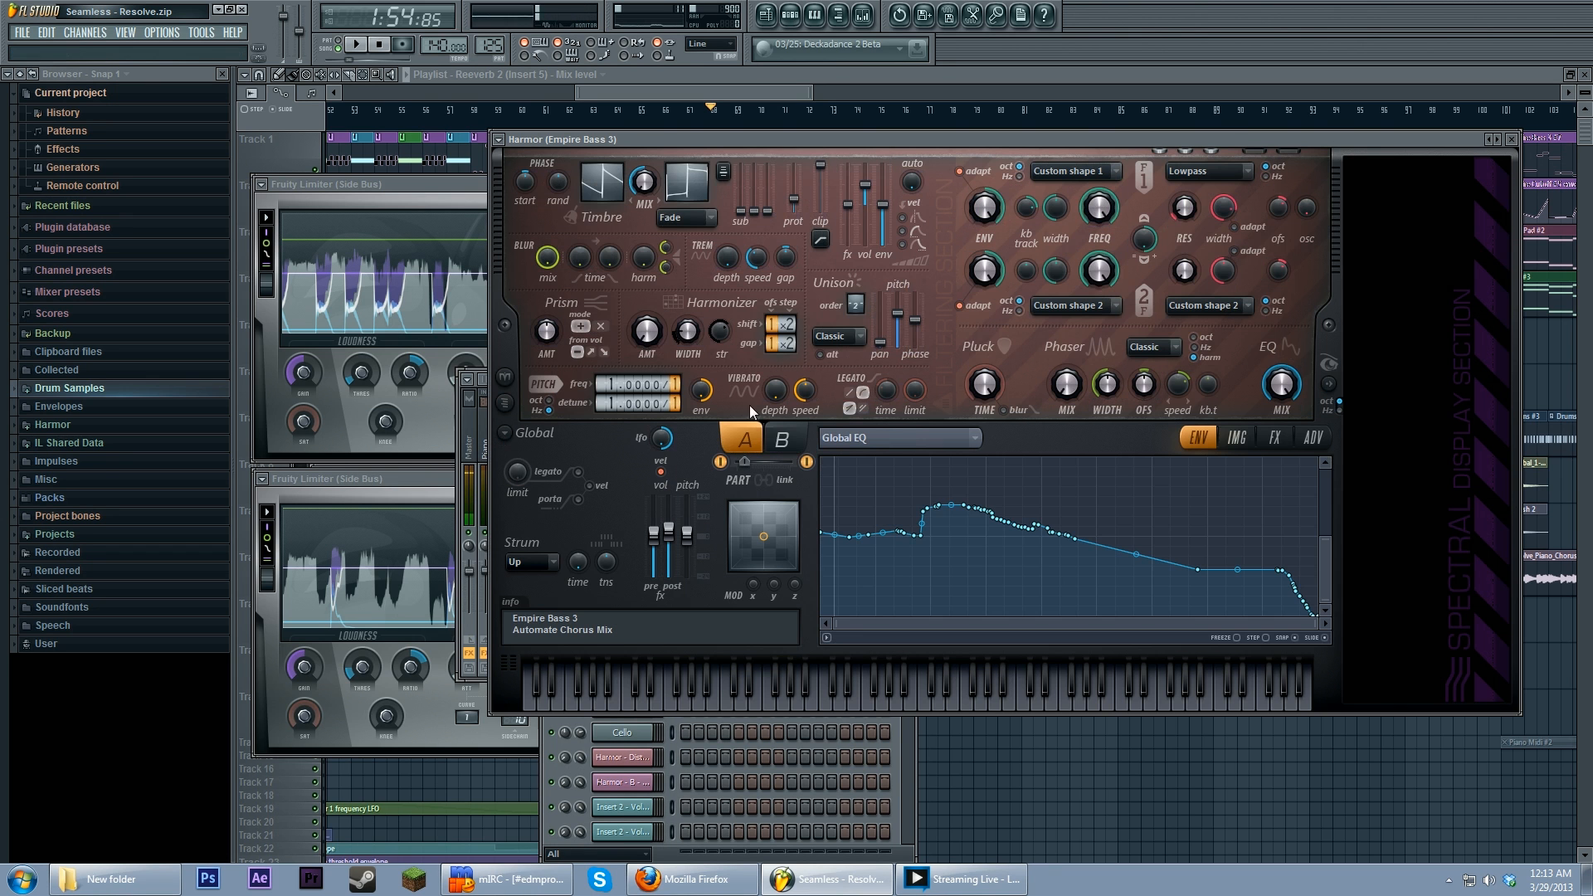
drag(841, 693, 682, 701)
click(791, 16)
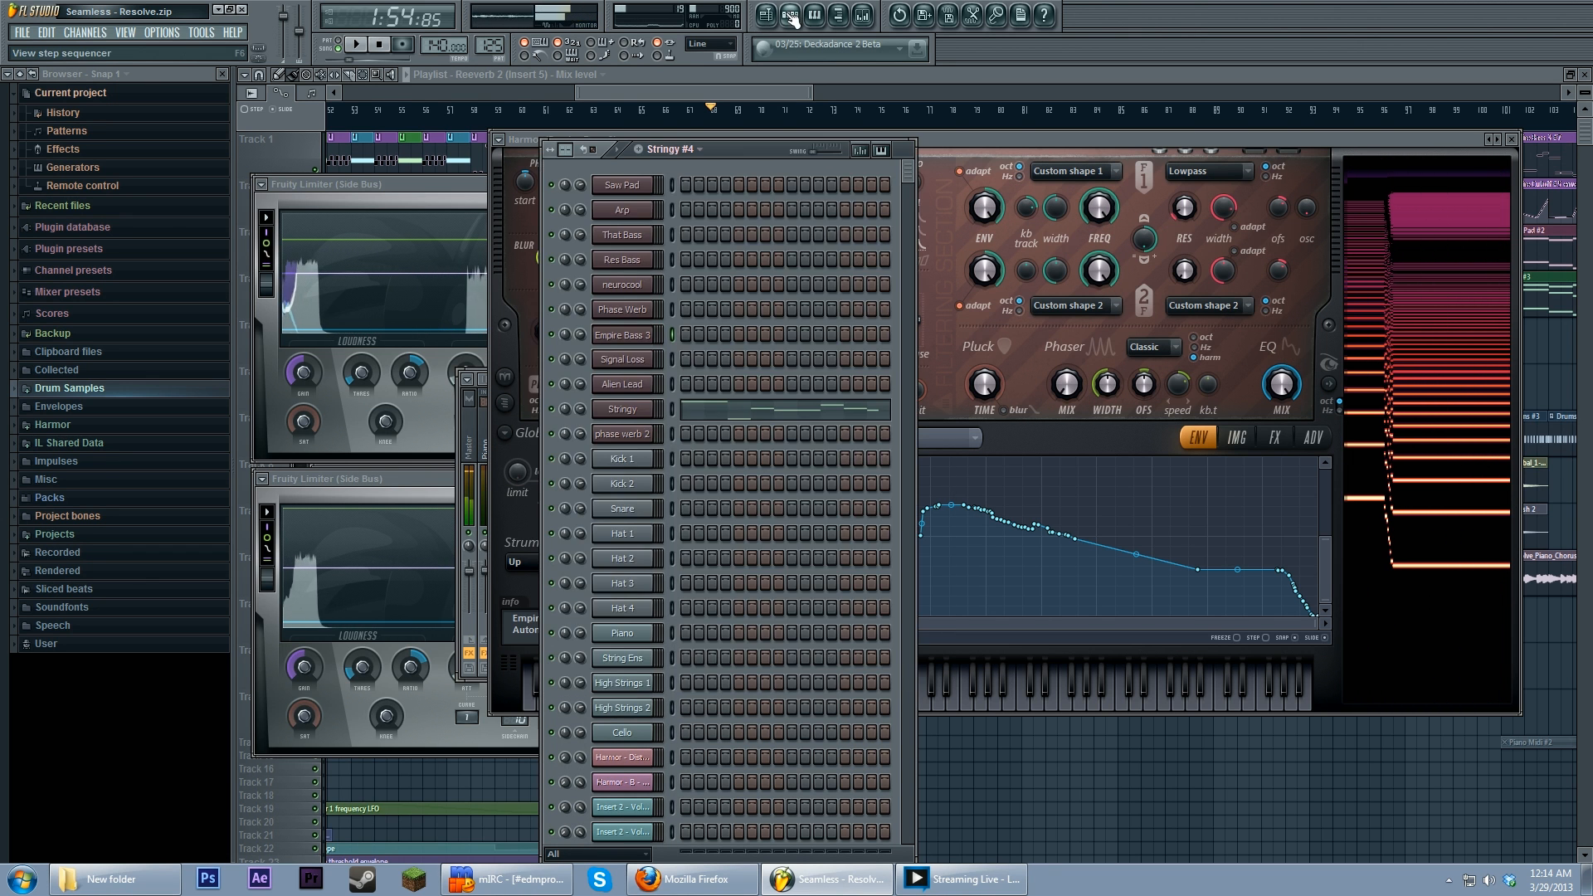
click(765, 16)
click(791, 16)
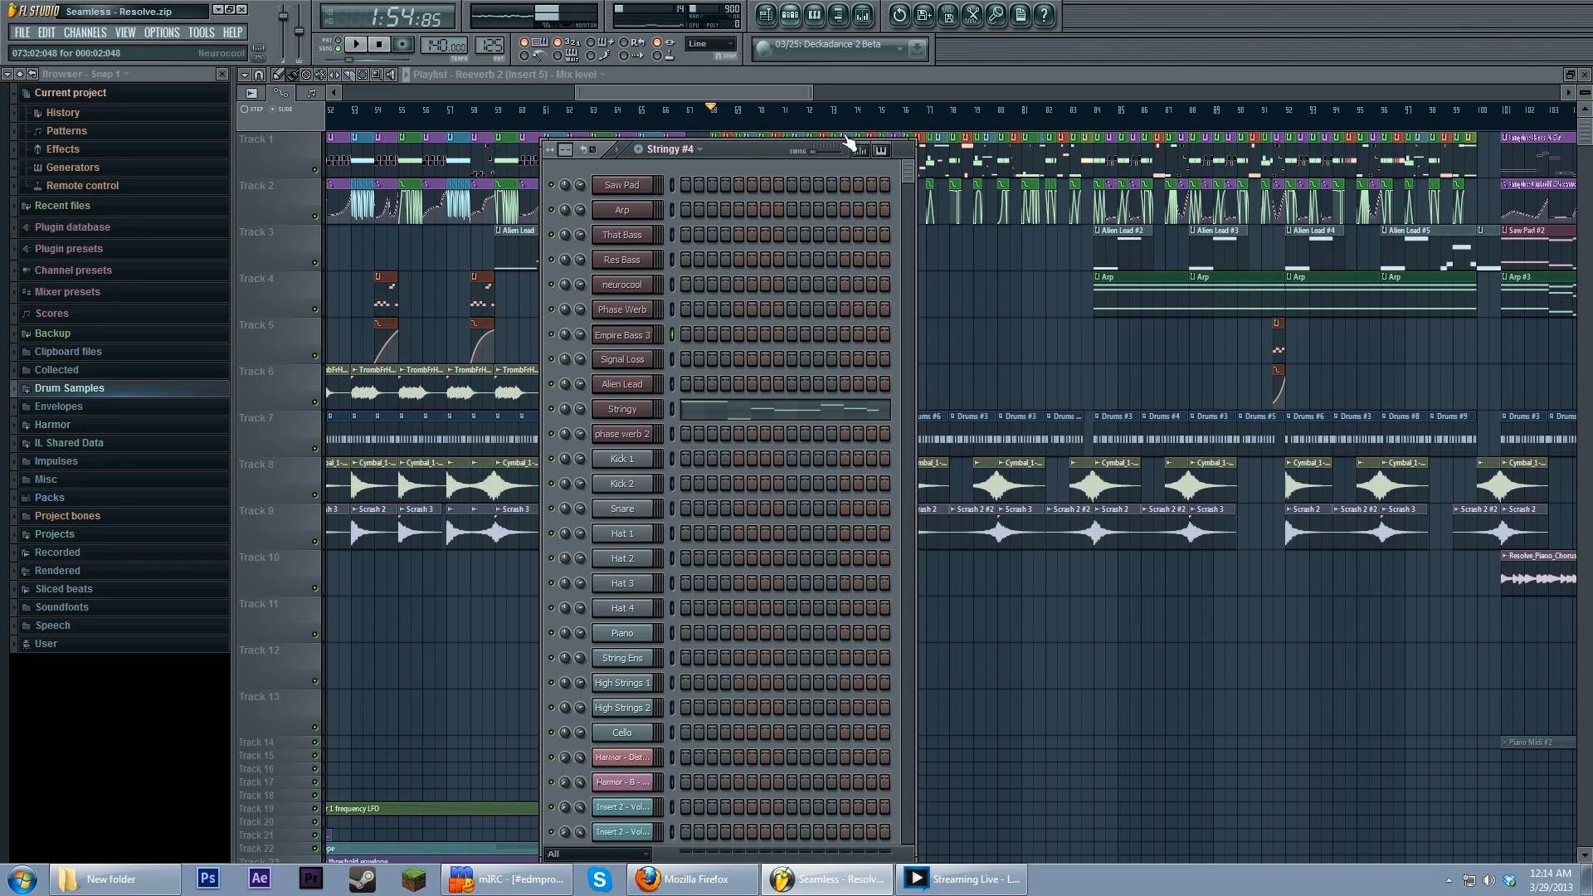
Step: Reopen the mixer, select the Side Bus track and open both of its Fruity Limiters
click(863, 16)
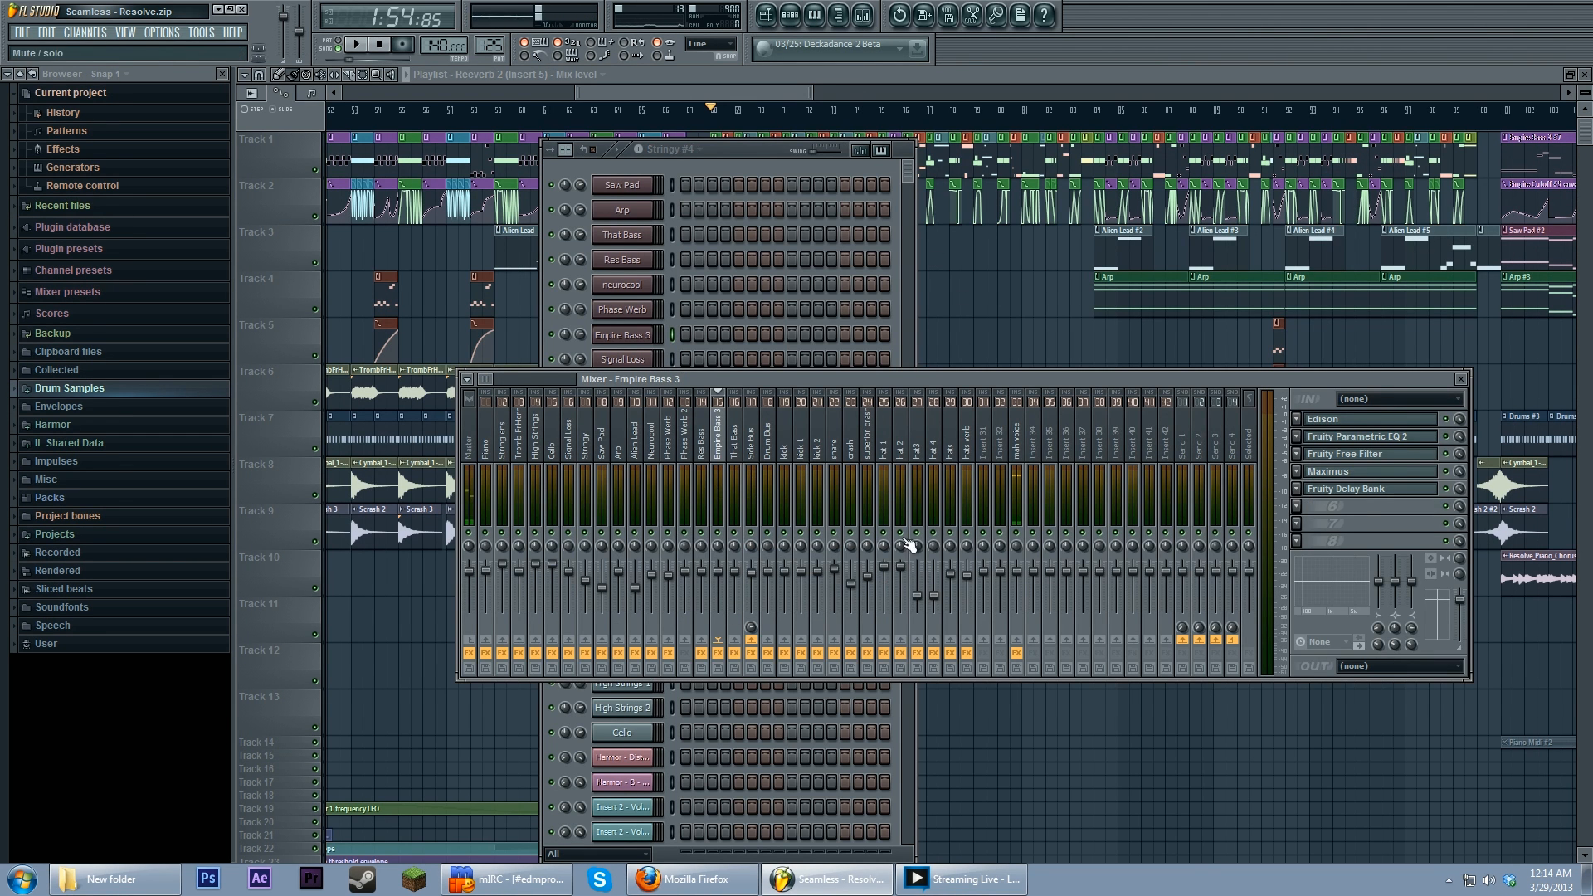
click(1019, 448)
click(967, 444)
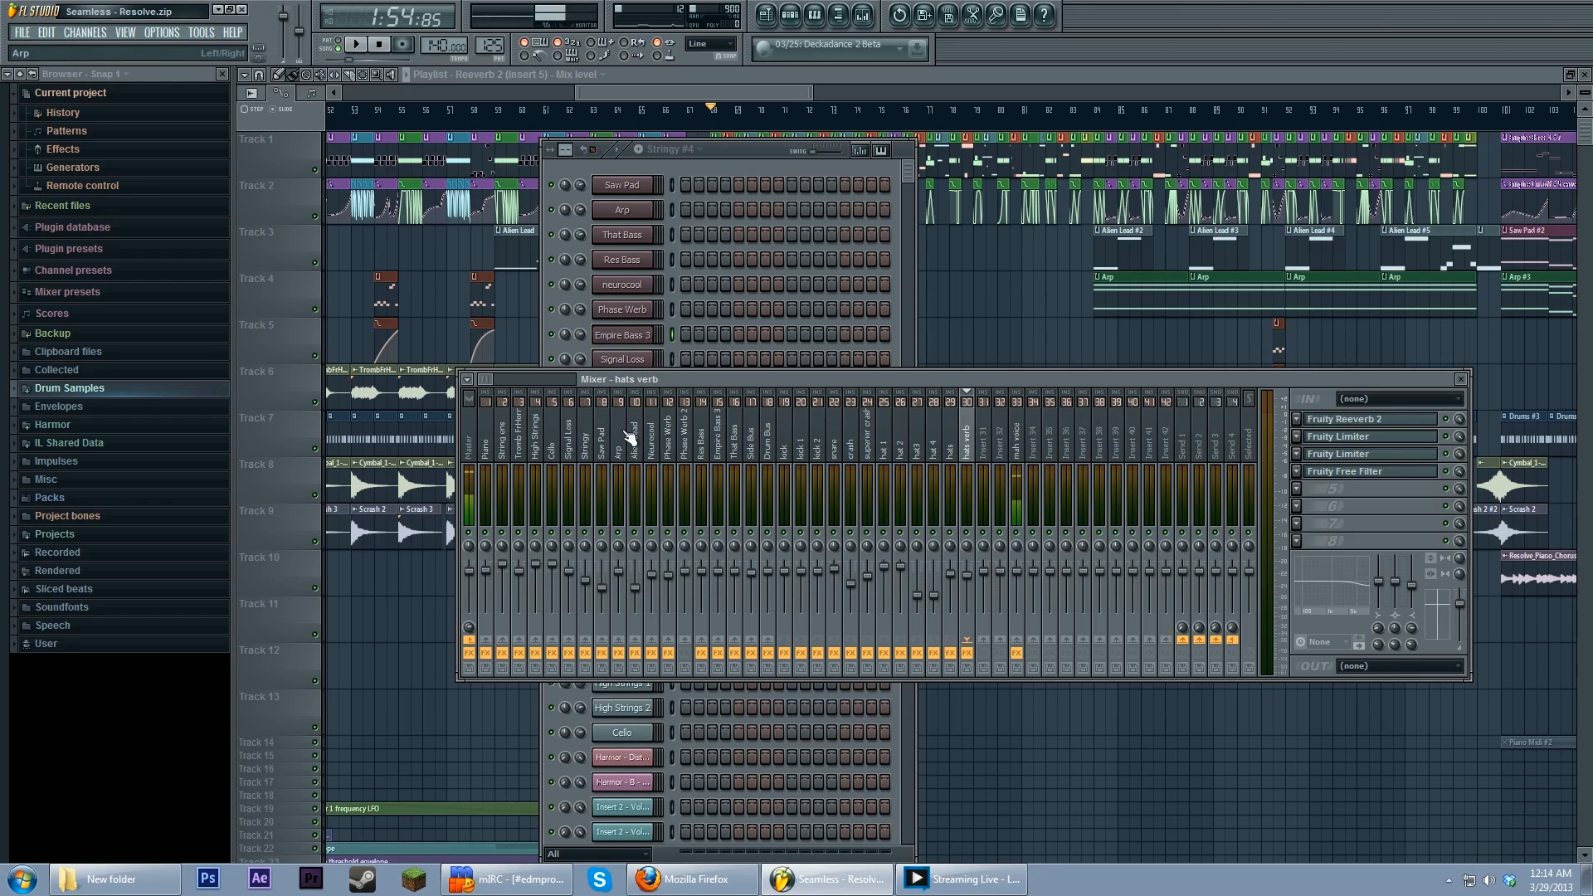
click(756, 452)
click(1346, 455)
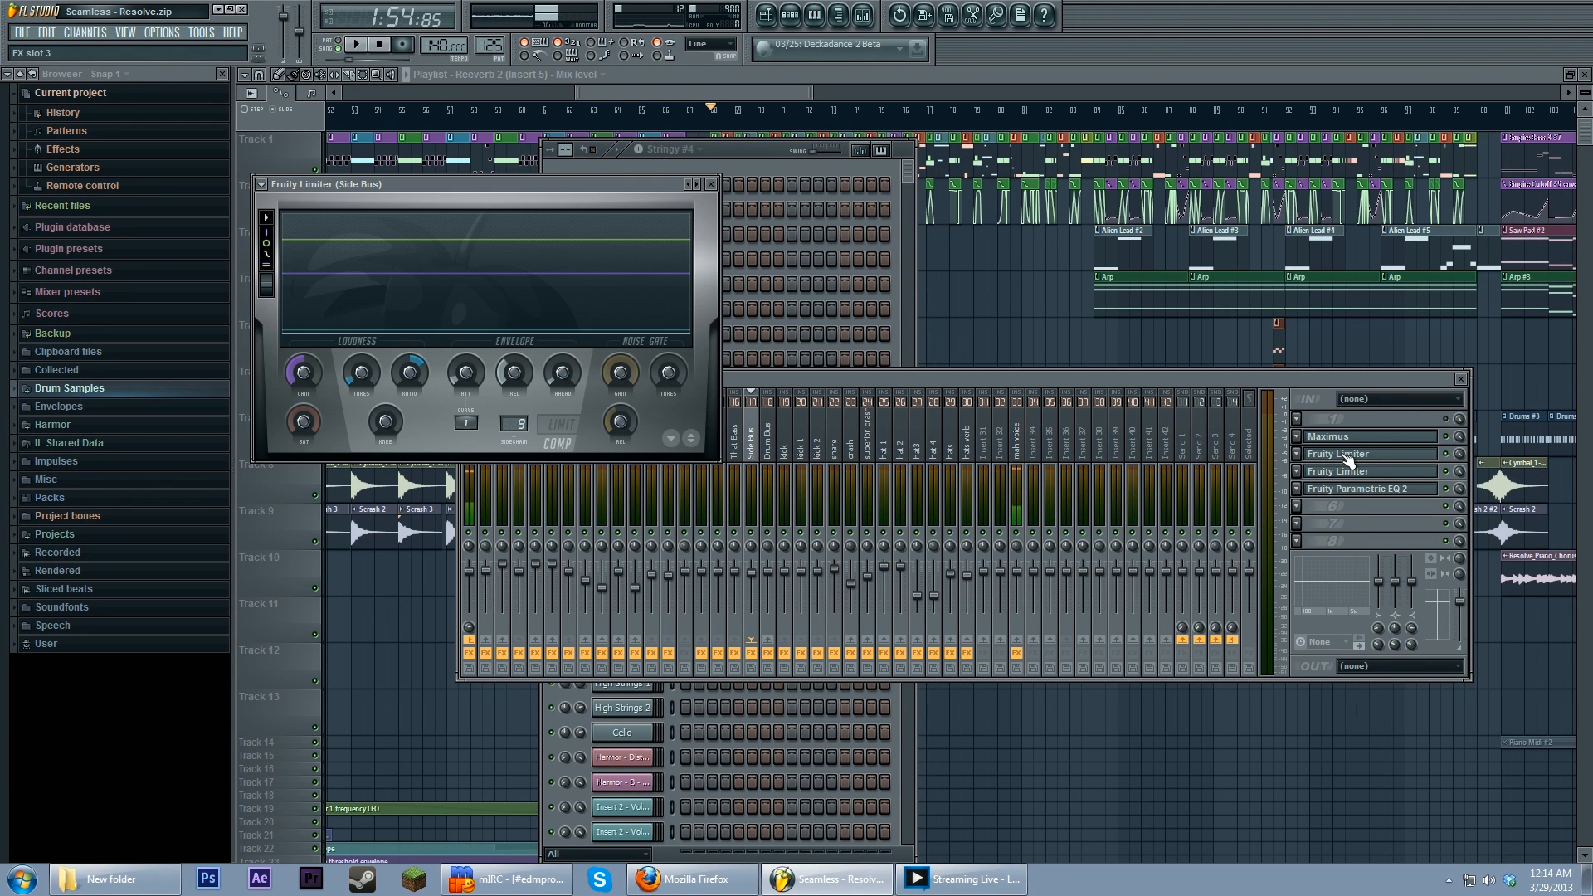
click(1342, 471)
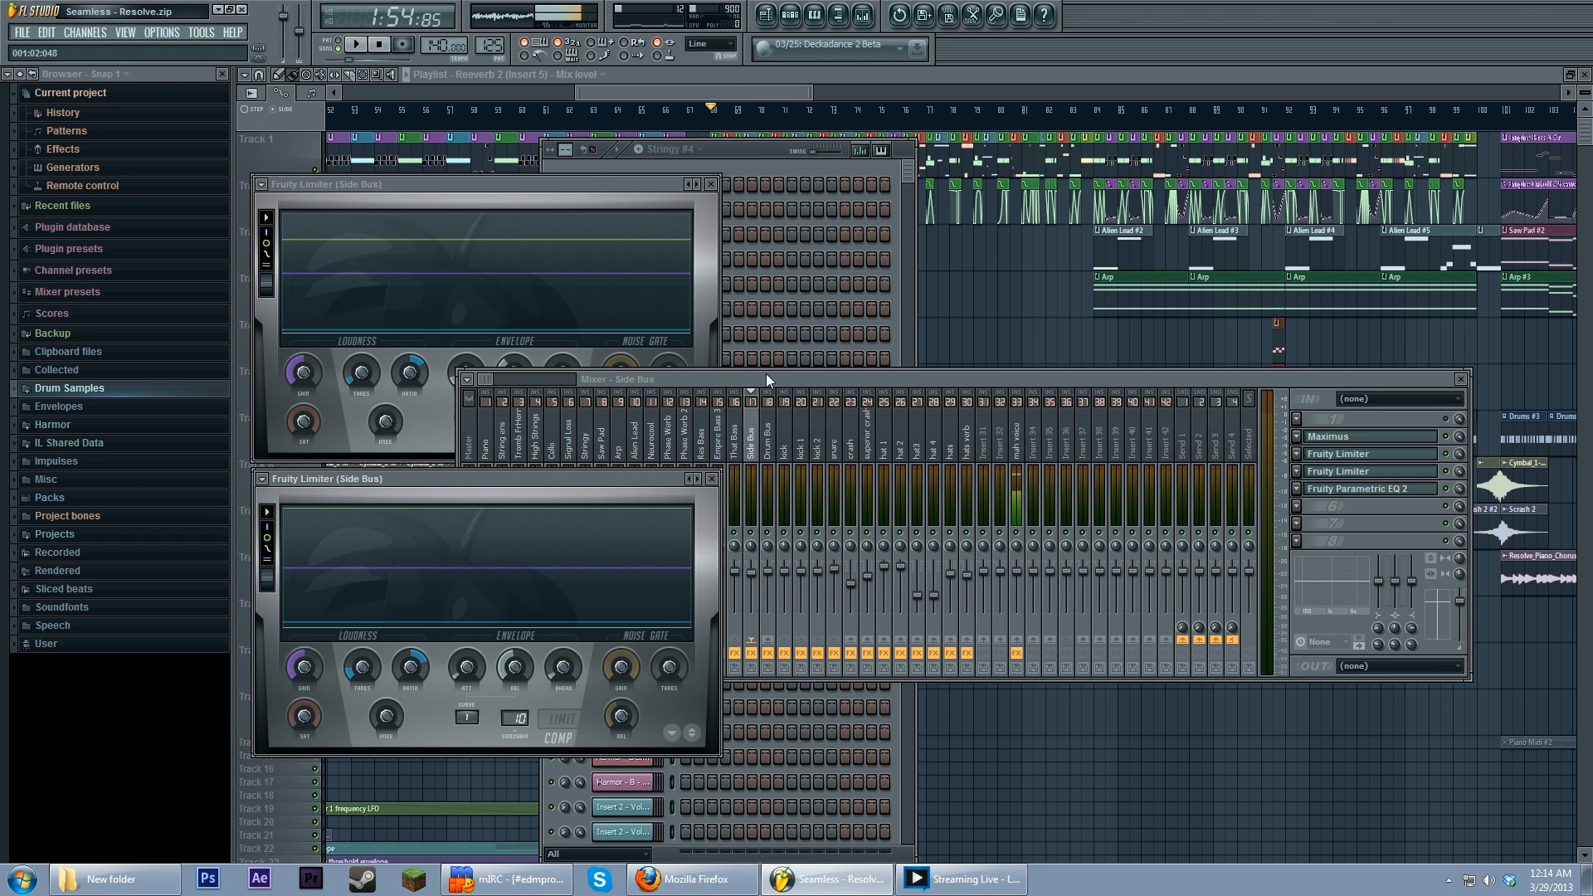
click(591, 188)
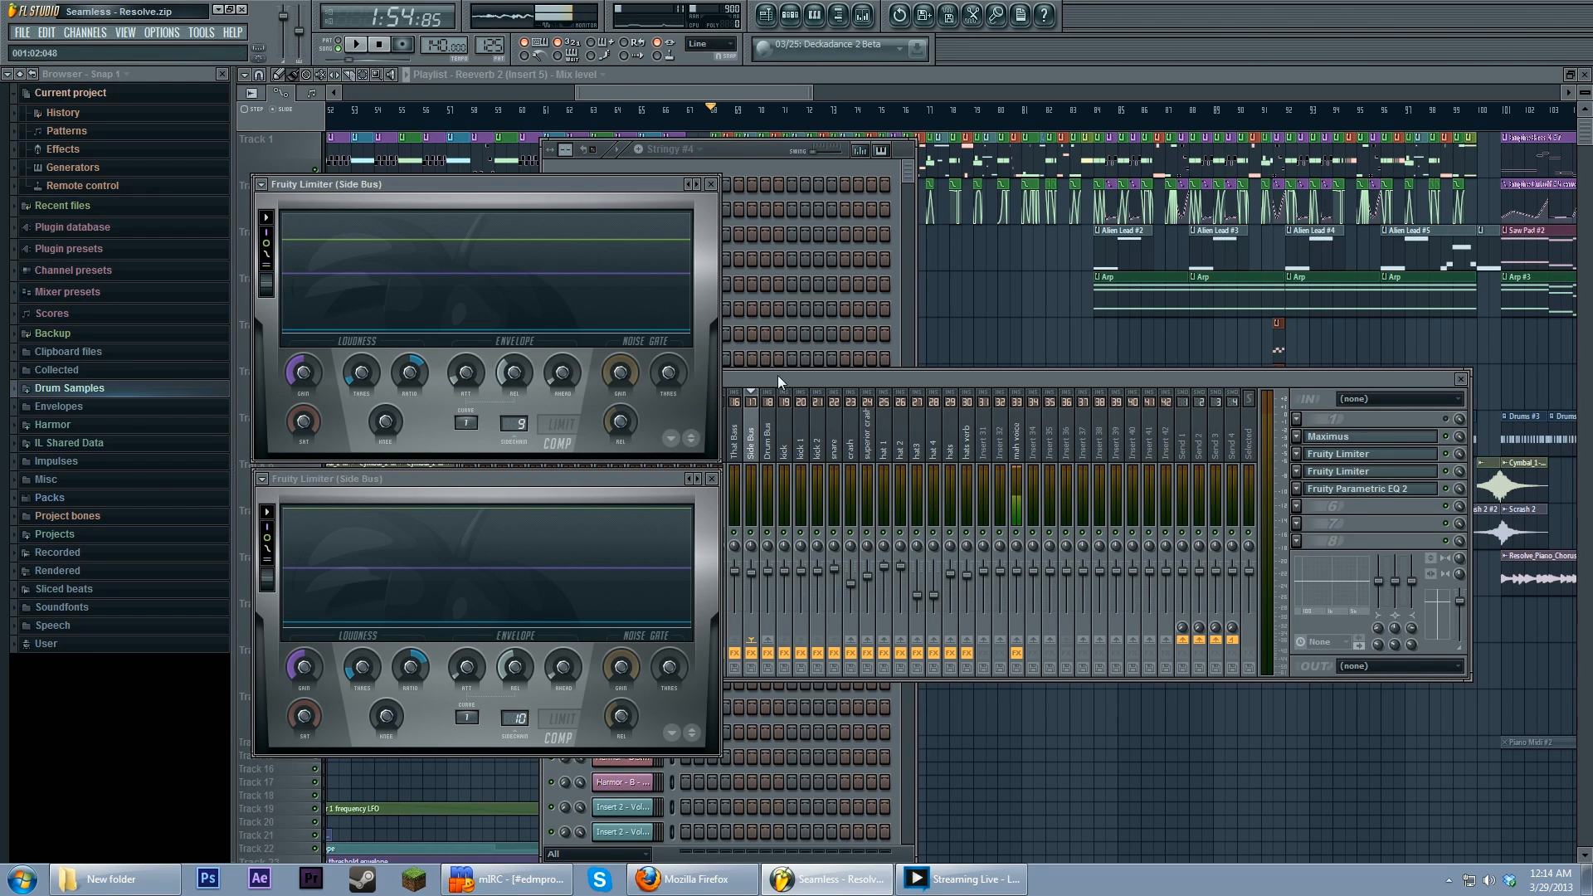
Step: Play from bar 68, stop, and examine the gain reduction drawn in the two Side Bus limiters
click(365, 47)
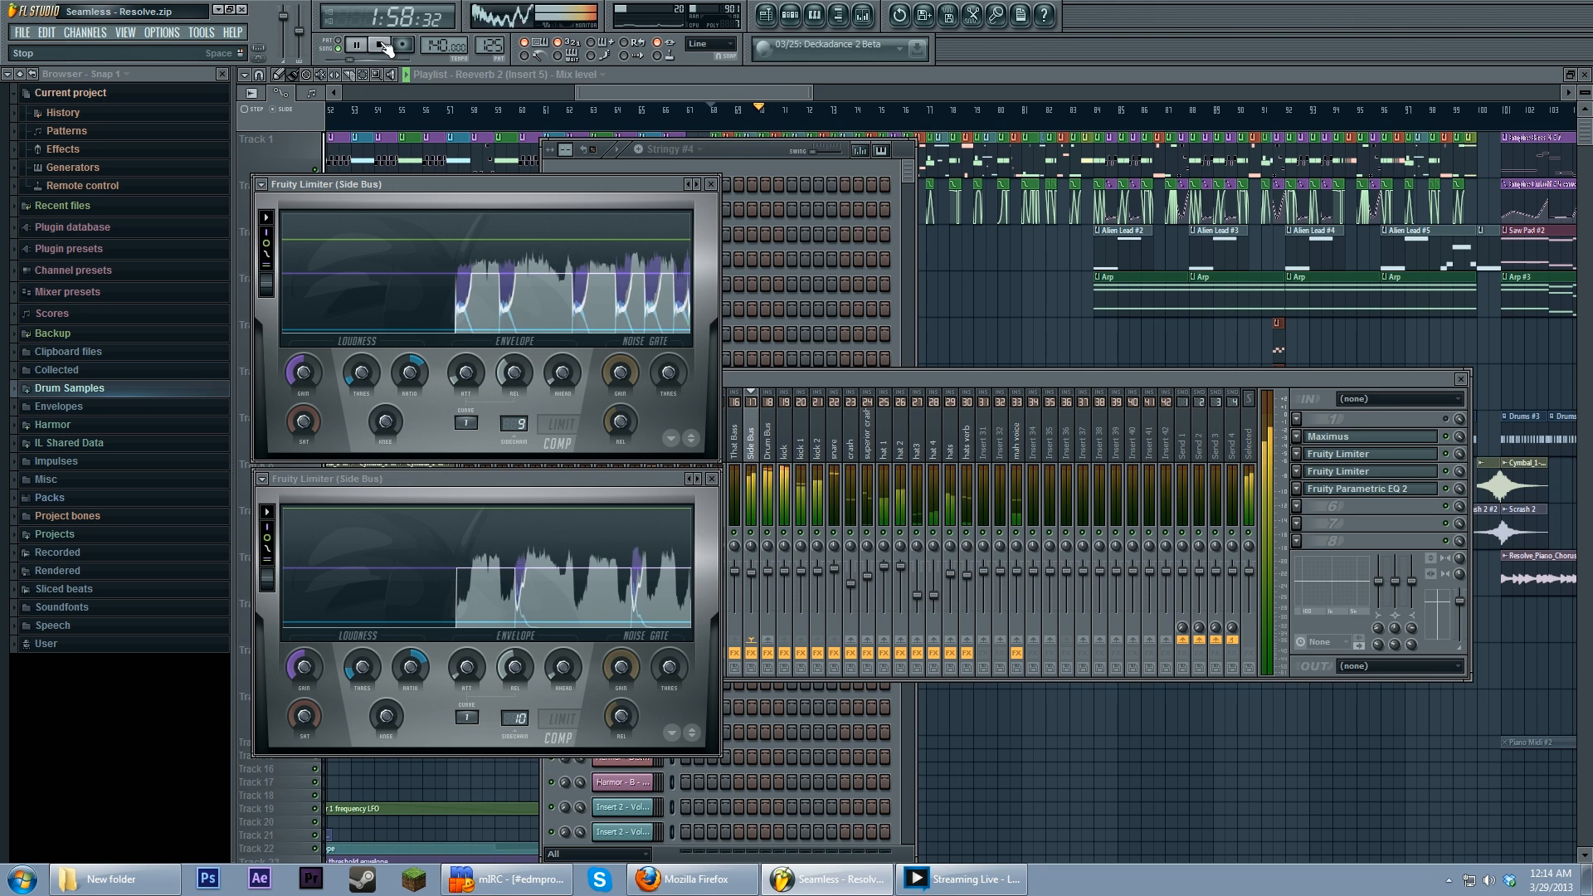
click(381, 46)
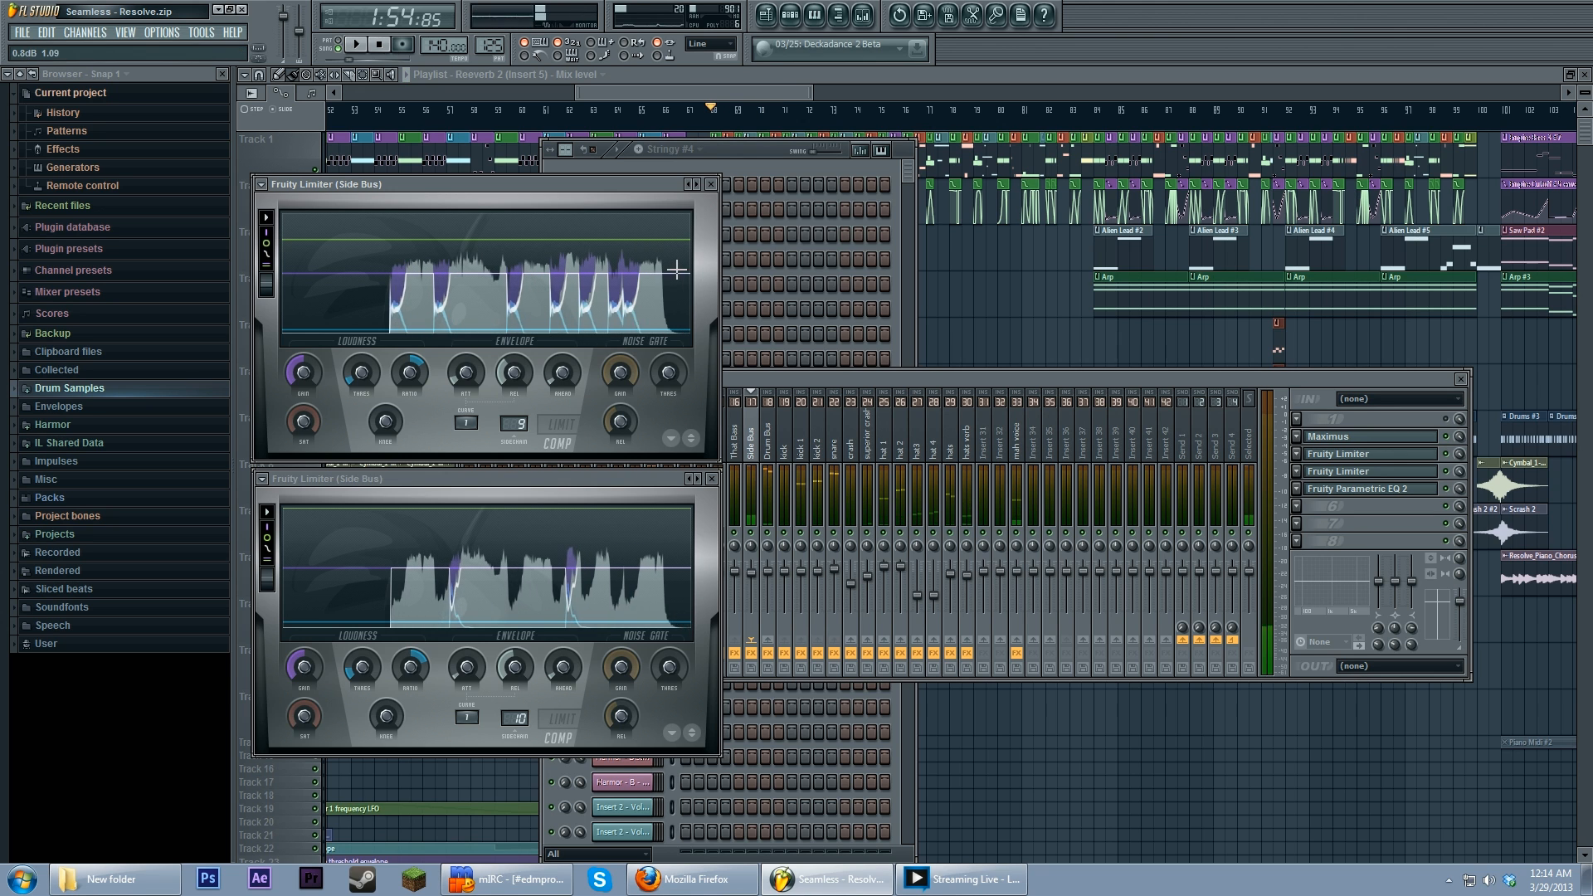
click(577, 274)
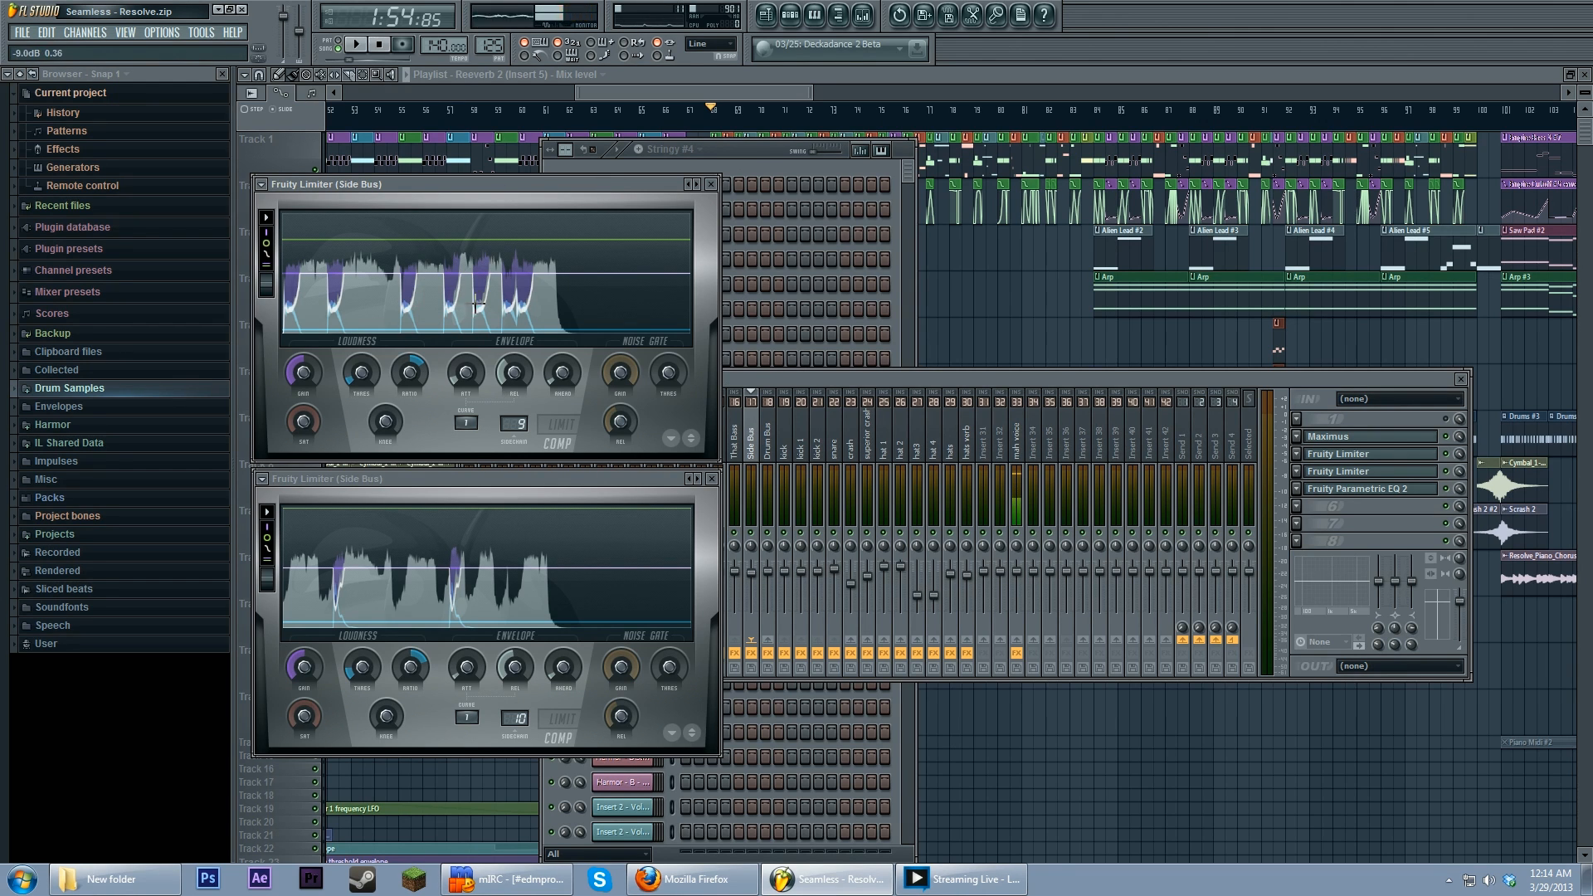
Step: Bypass both Fruity Limiters on the Side Bus, play from bar 68 to hear the mix without them, and stop
click(751, 375)
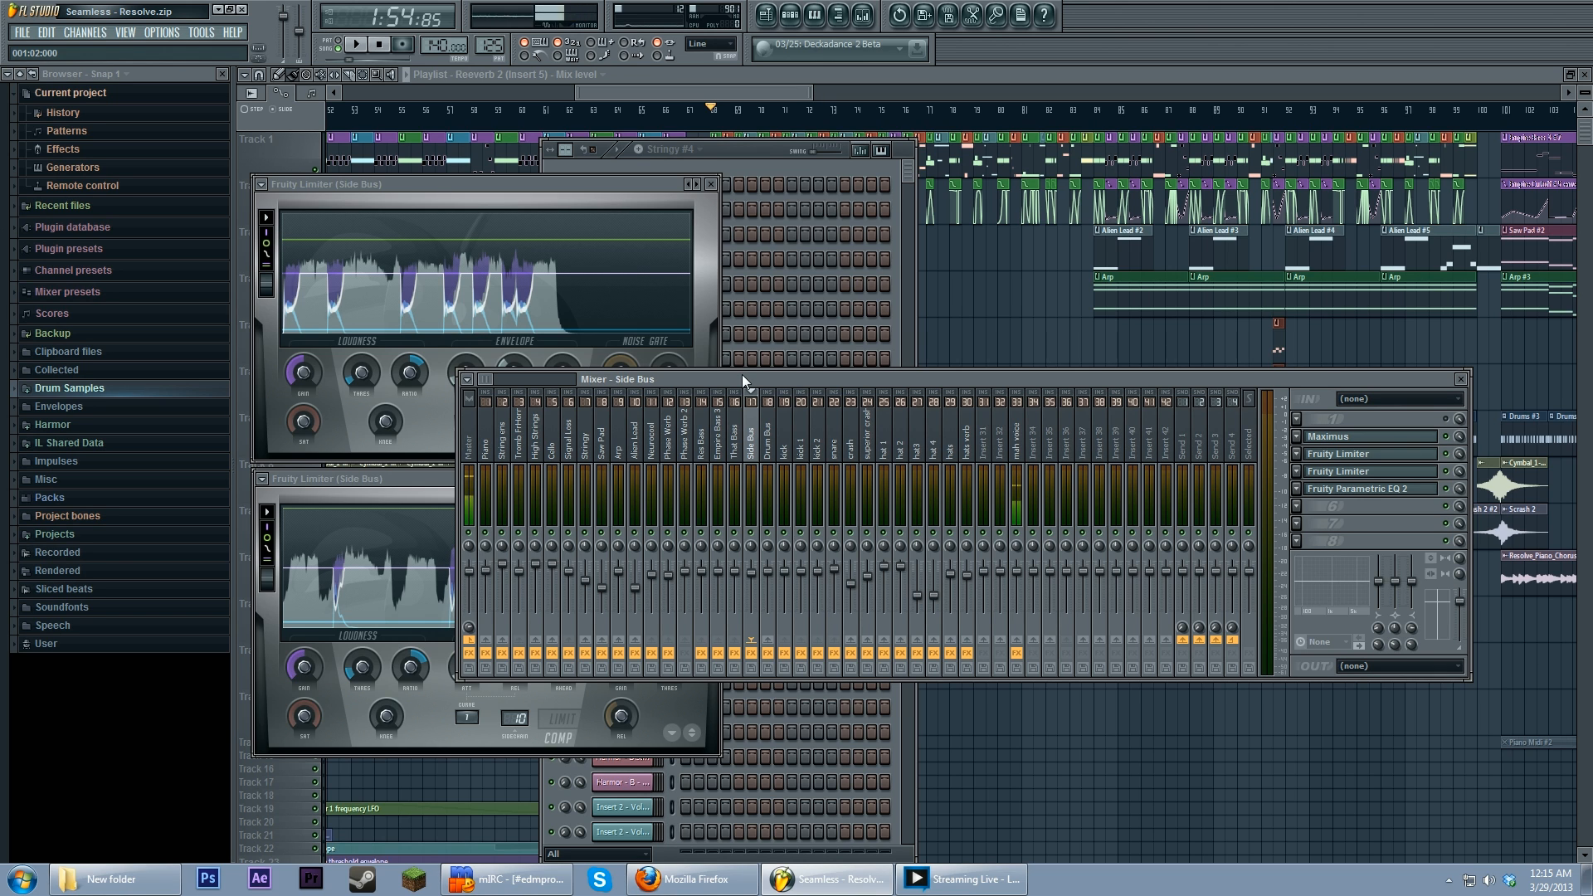
click(1445, 454)
click(1445, 471)
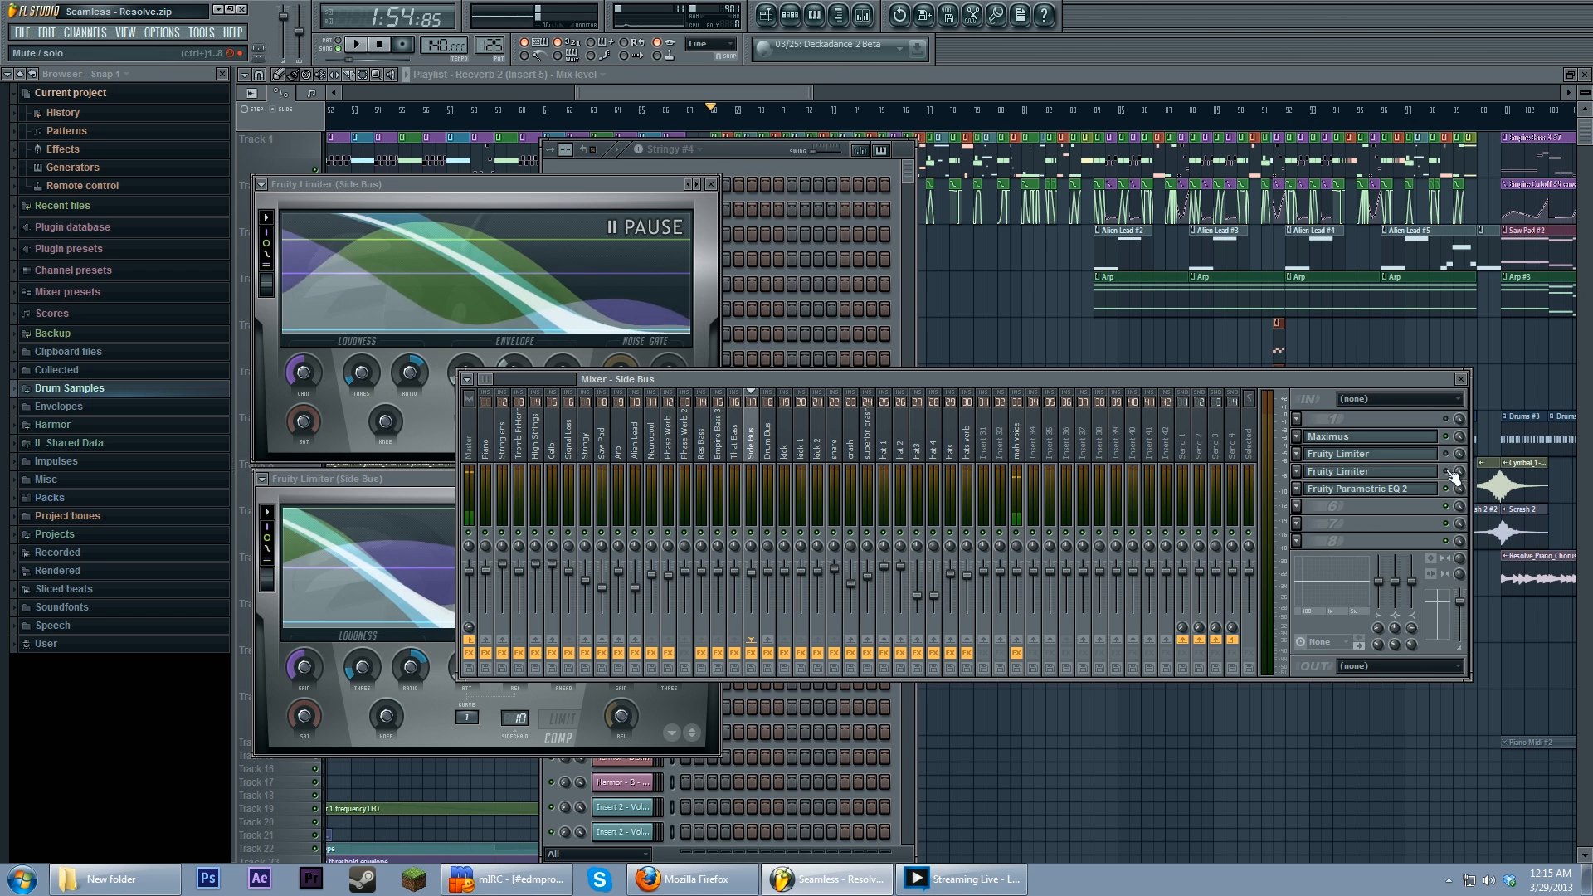
key(space)
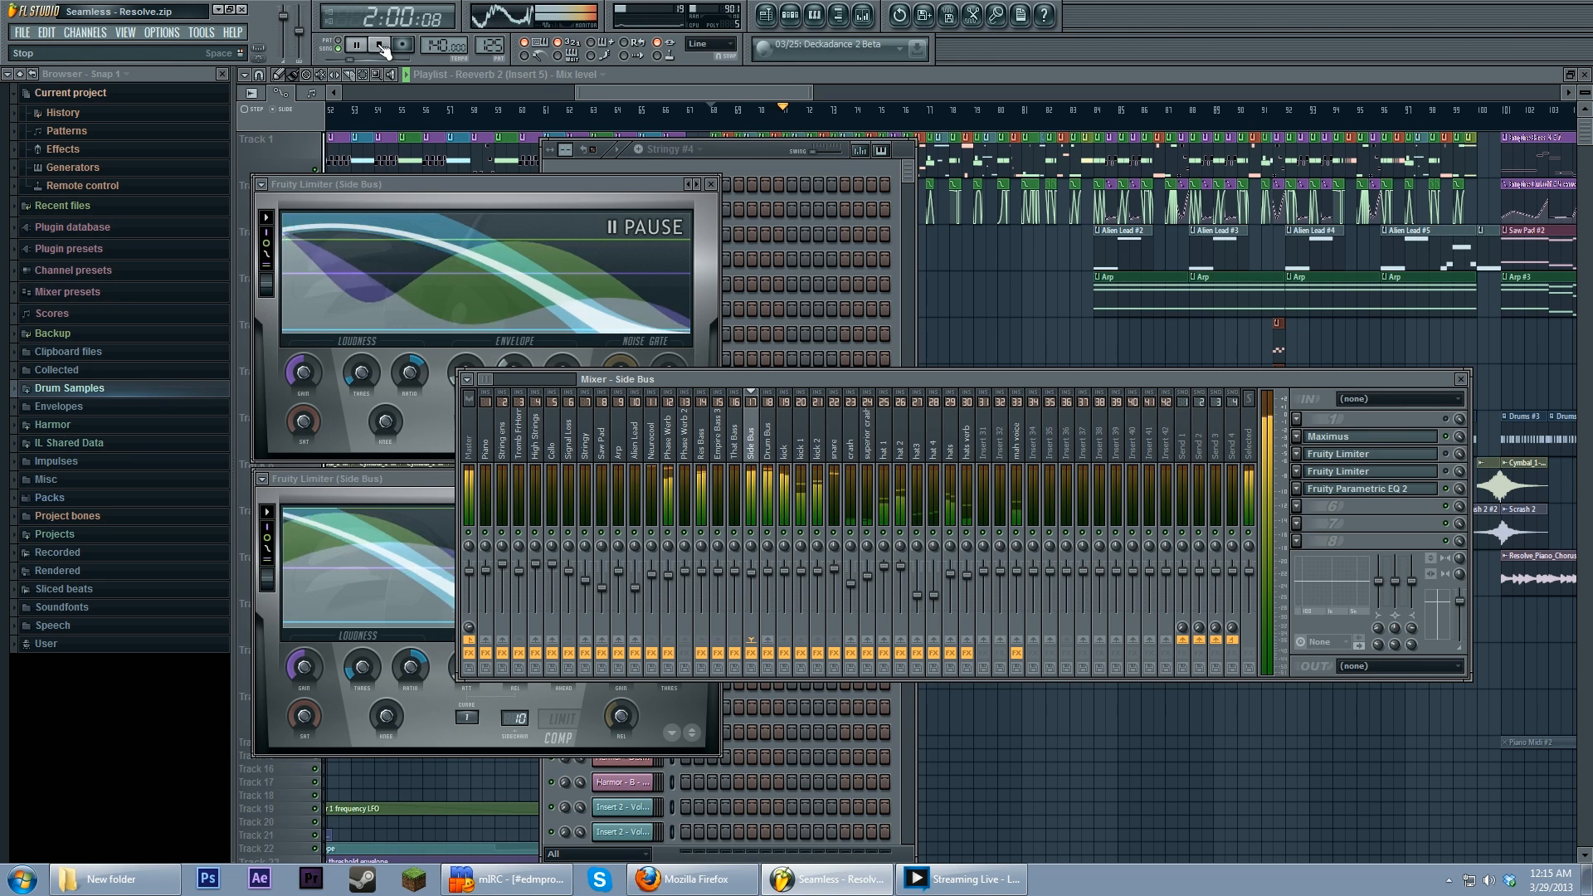
click(382, 47)
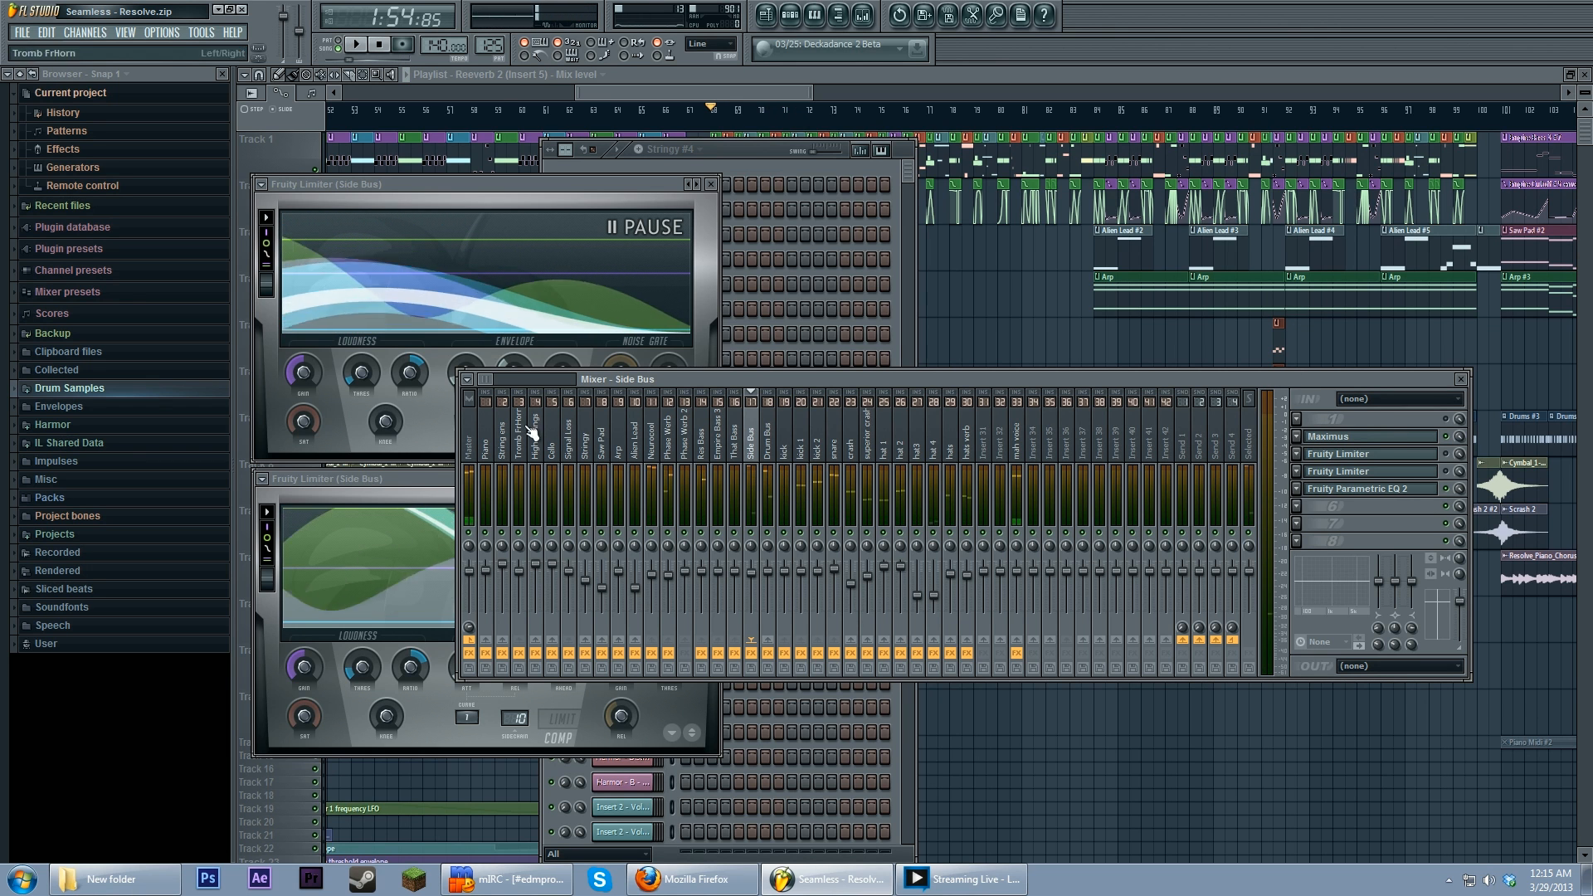
Step: Re-enable both Side Bus limiters, play the same section again for comparison, and stop playback
click(435, 477)
click(520, 182)
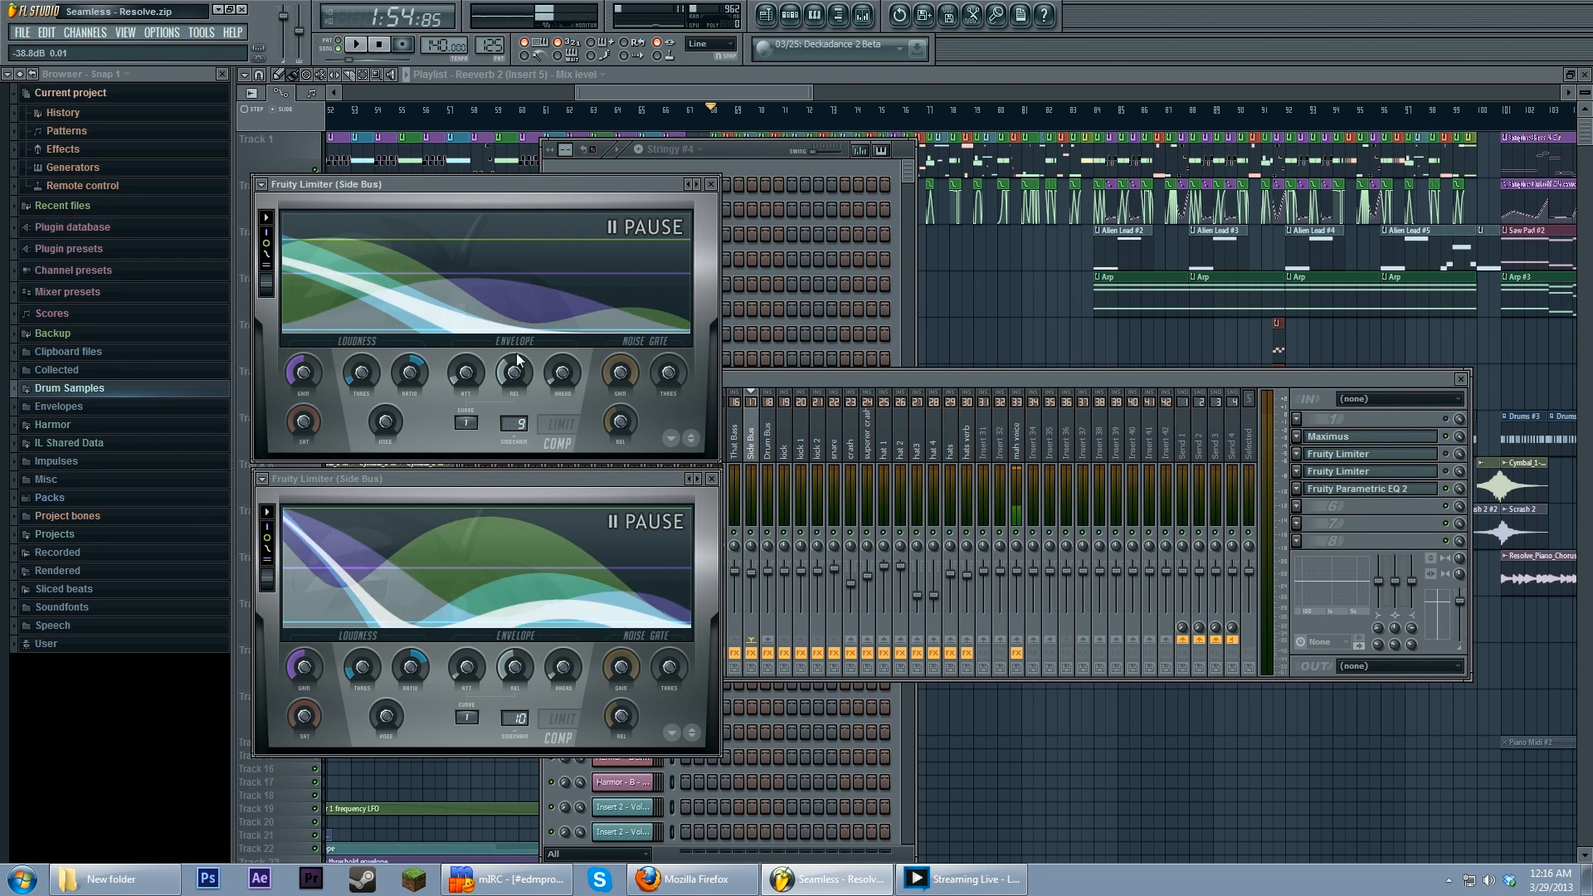
click(1458, 477)
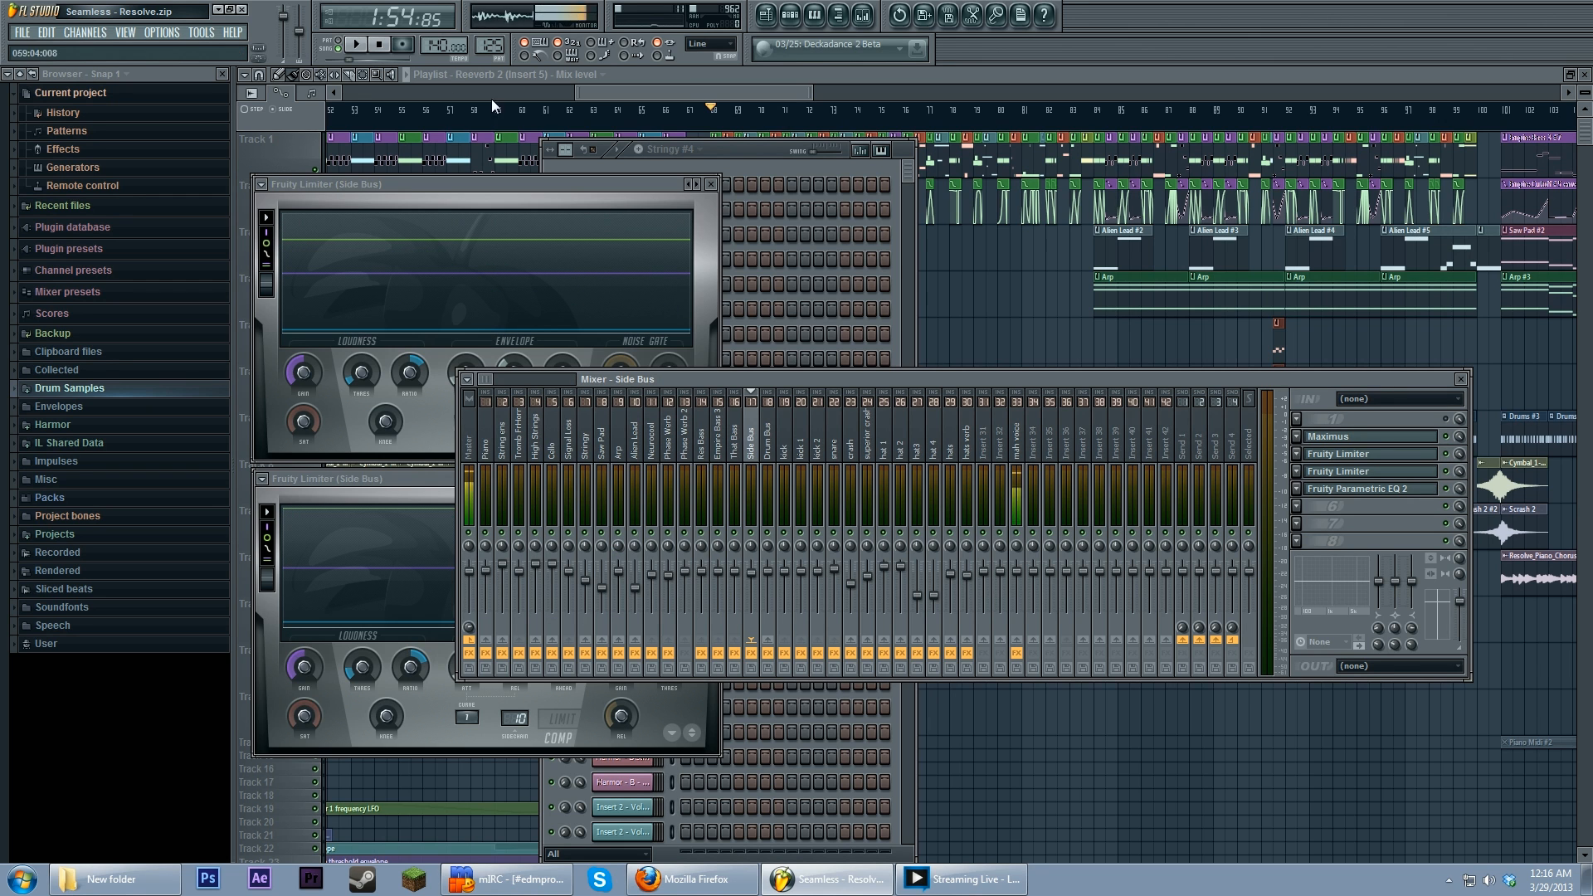
click(357, 47)
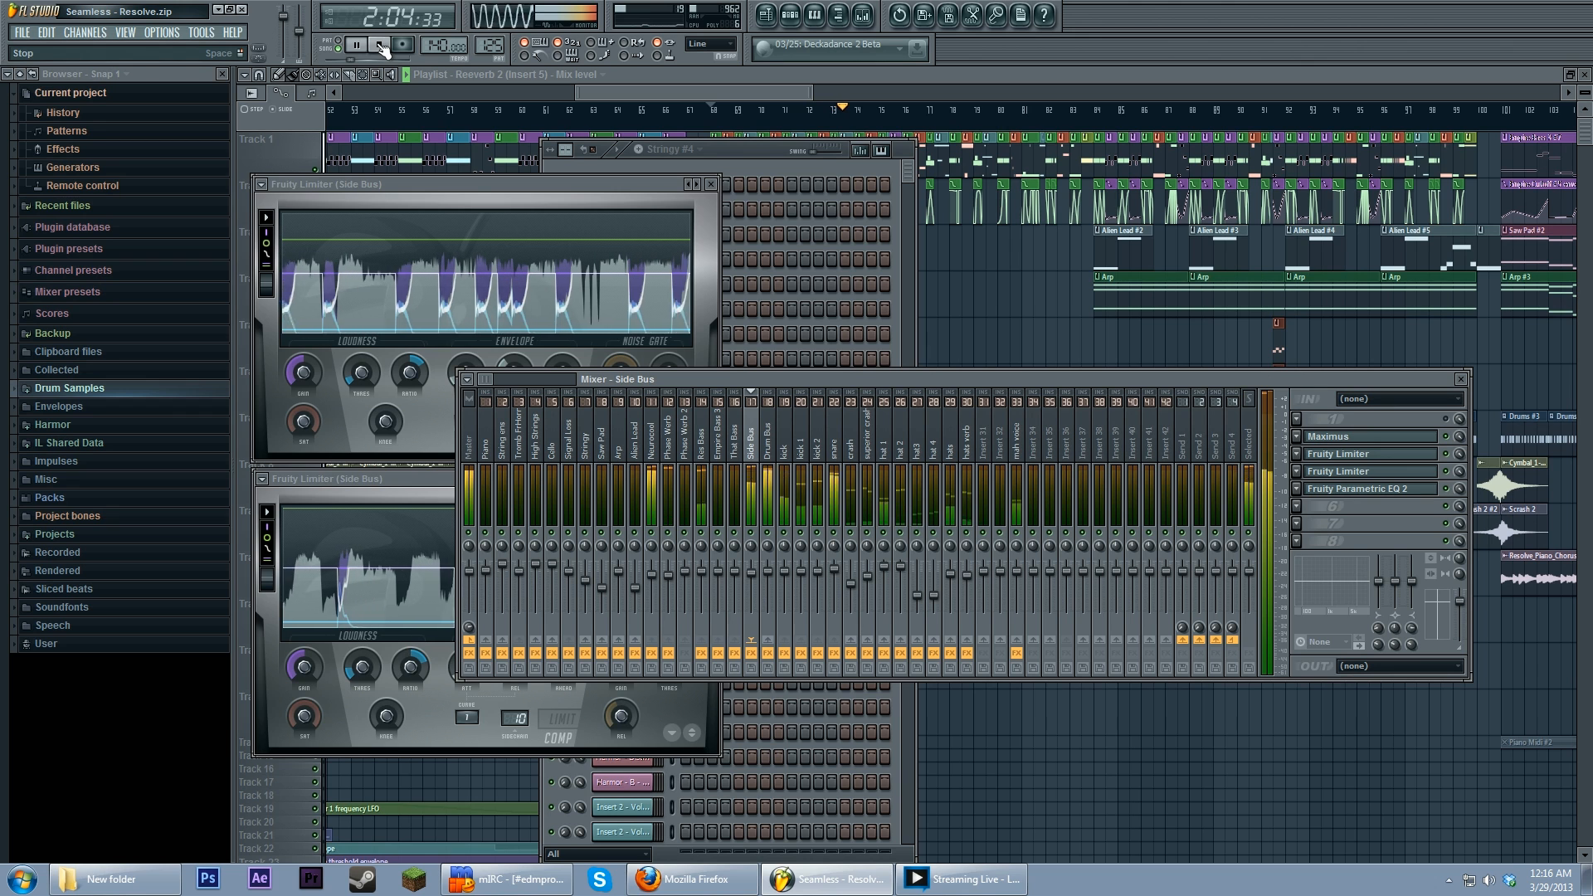
click(381, 46)
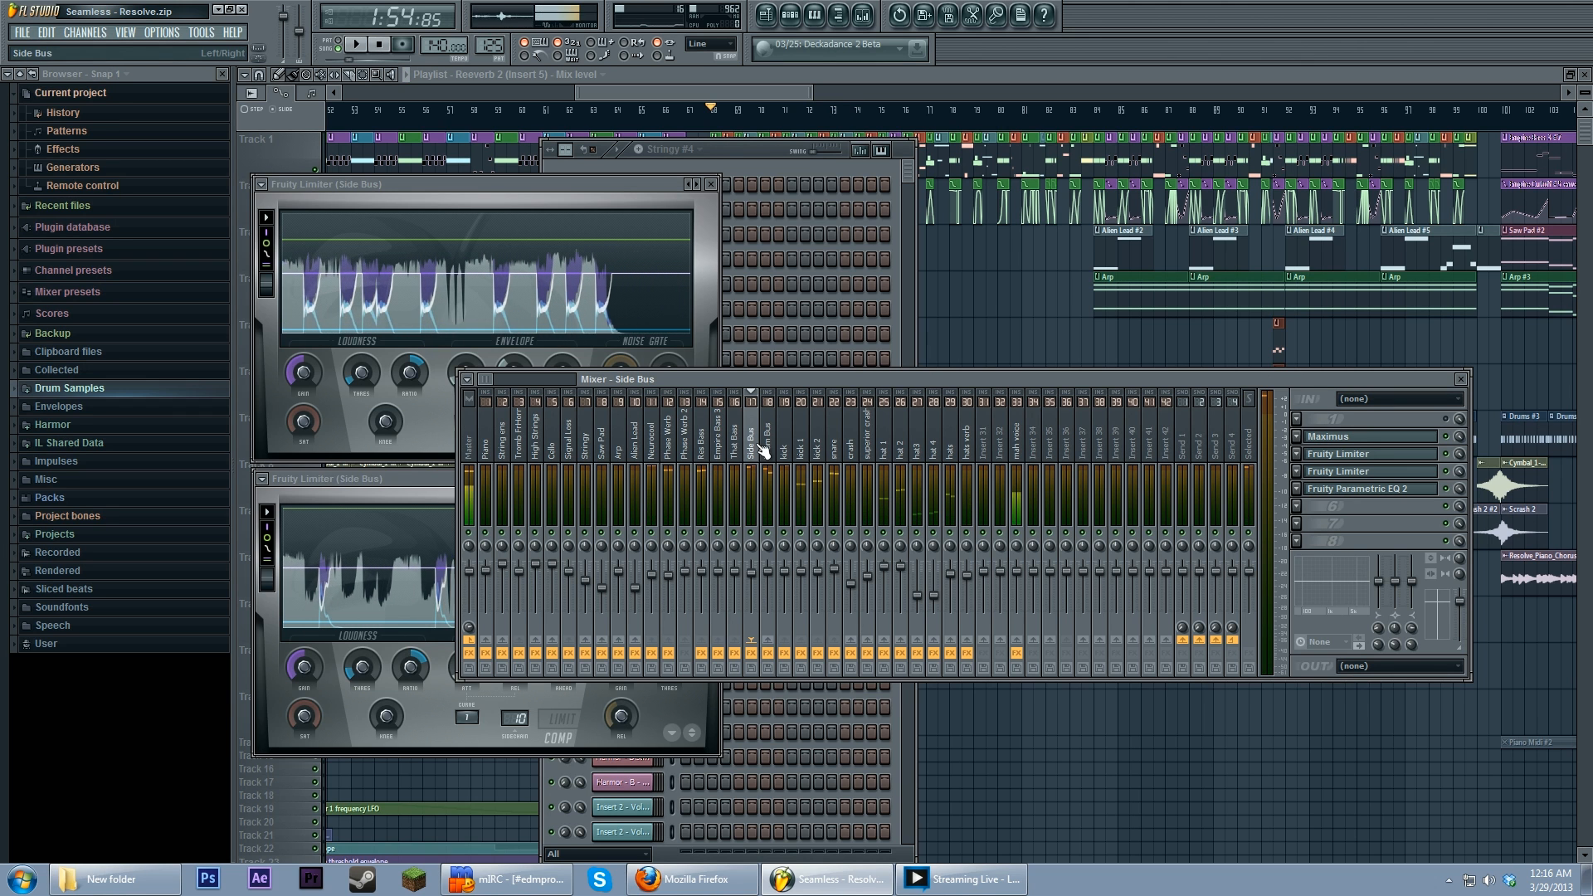
Step: Open the Fruity Parametric EQ 2 on the Master track and move its low shelf band 1 to about 26 Hz at -1.0 dB
click(473, 448)
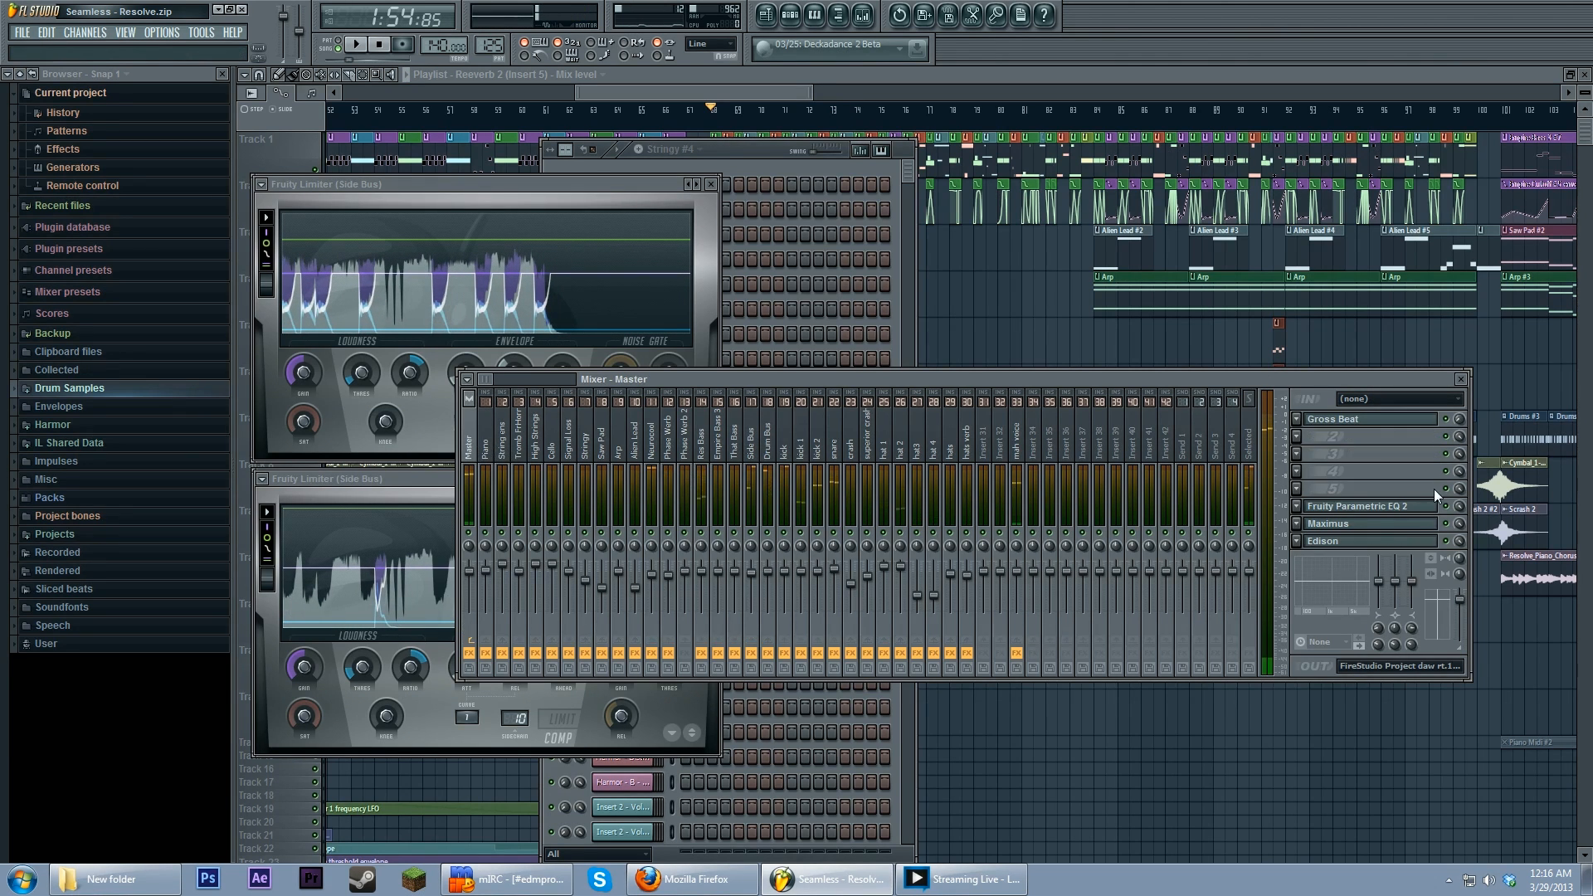
click(1408, 506)
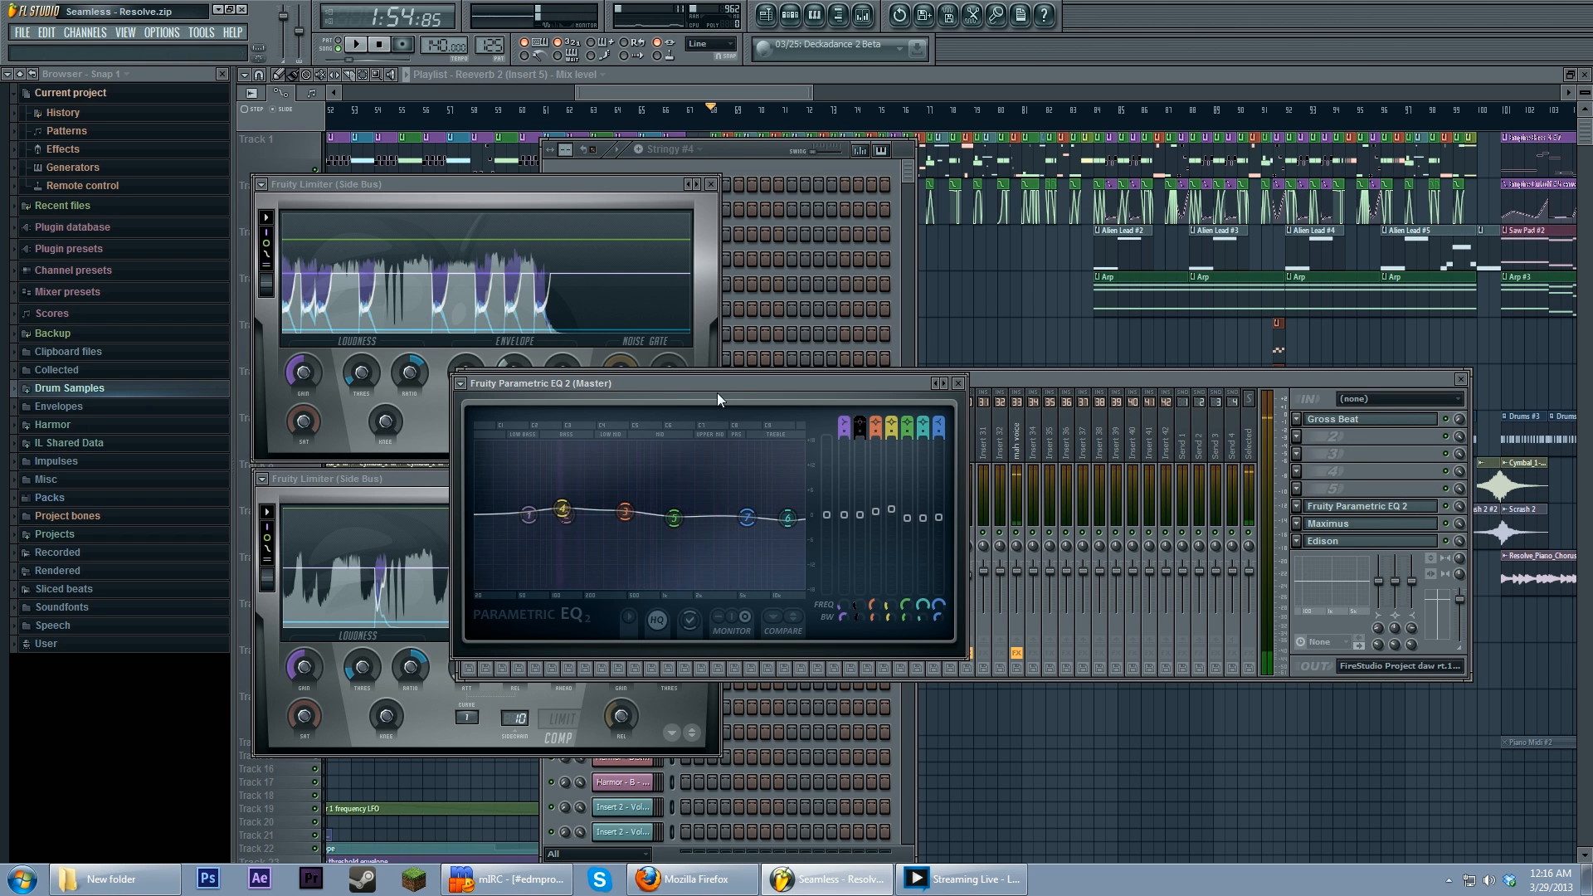
drag(529, 516, 489, 521)
right_click(499, 541)
click(566, 604)
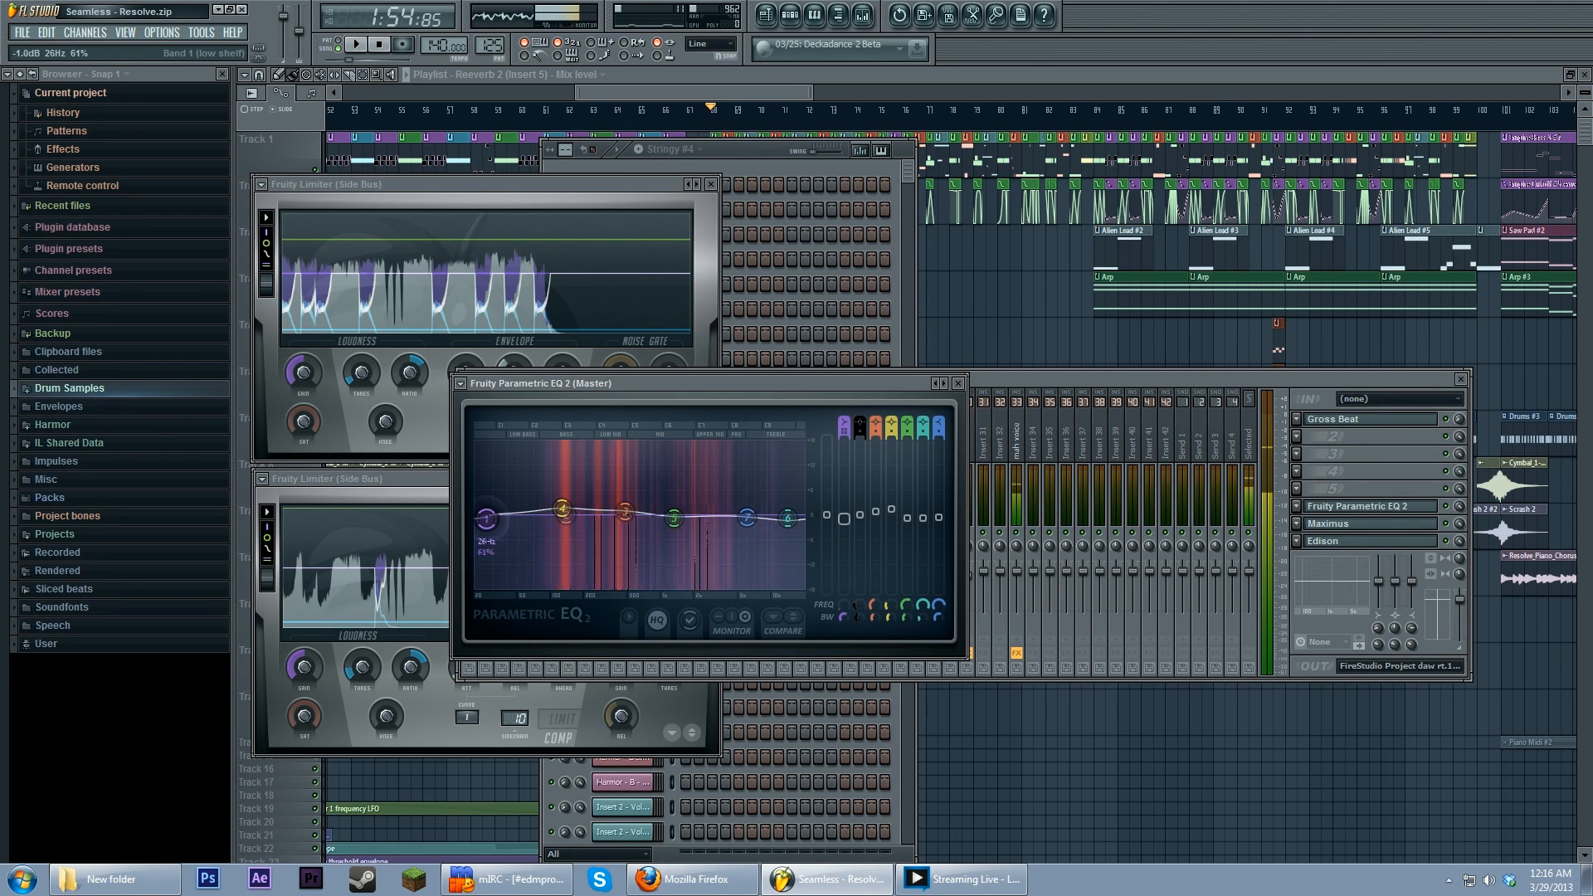
Step: Examine the low-cut and band slope settings in the Master track's Maximus, showing and hiding its window over the mixer
click(1308, 525)
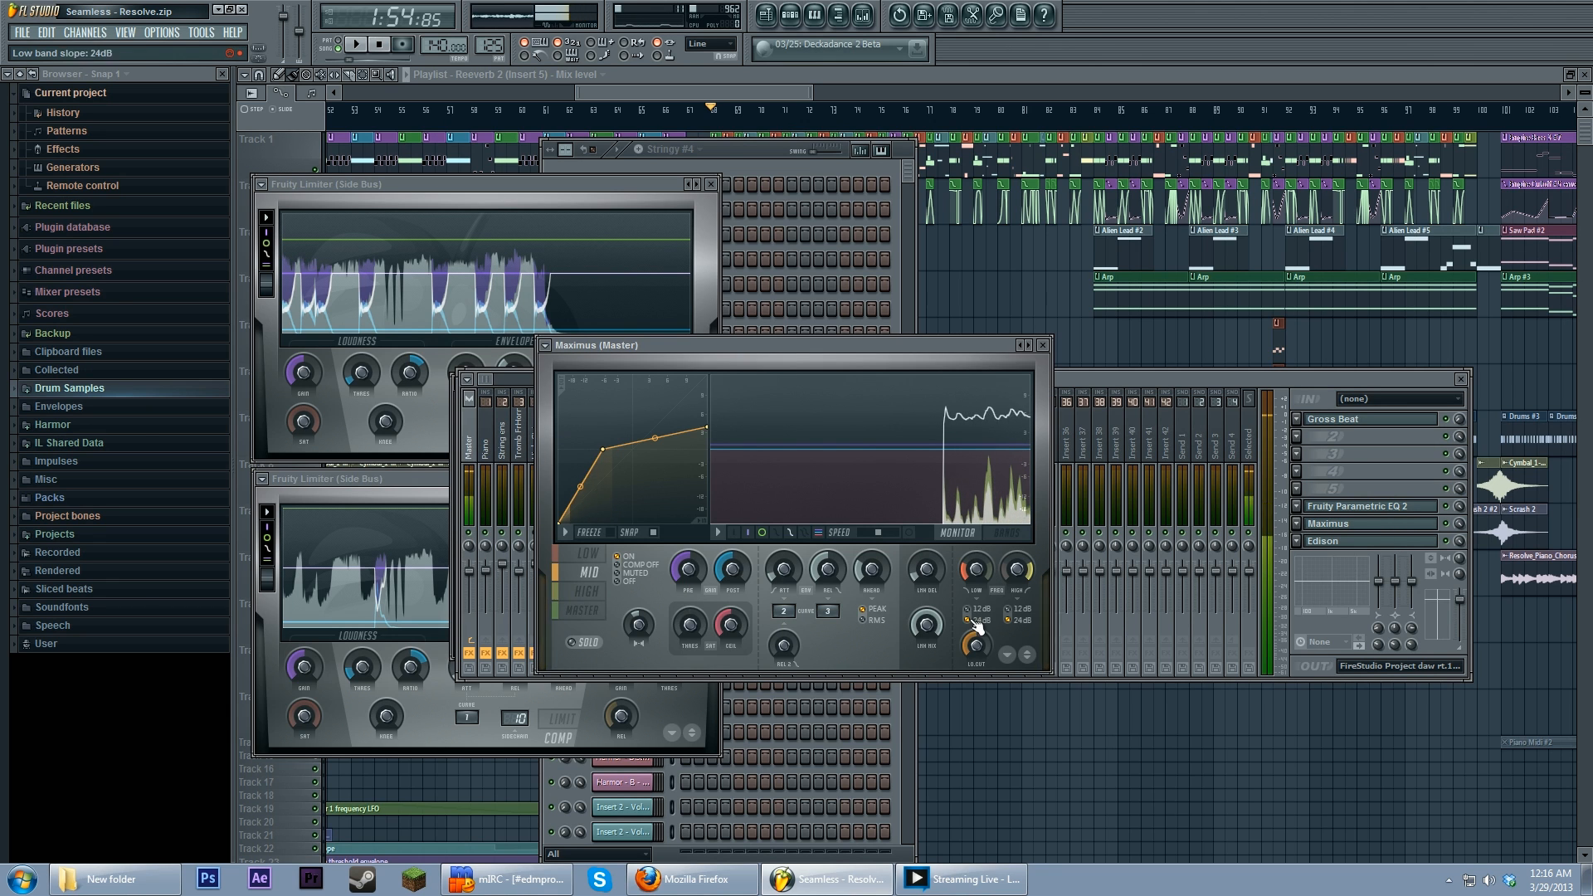
drag(976, 646, 976, 646)
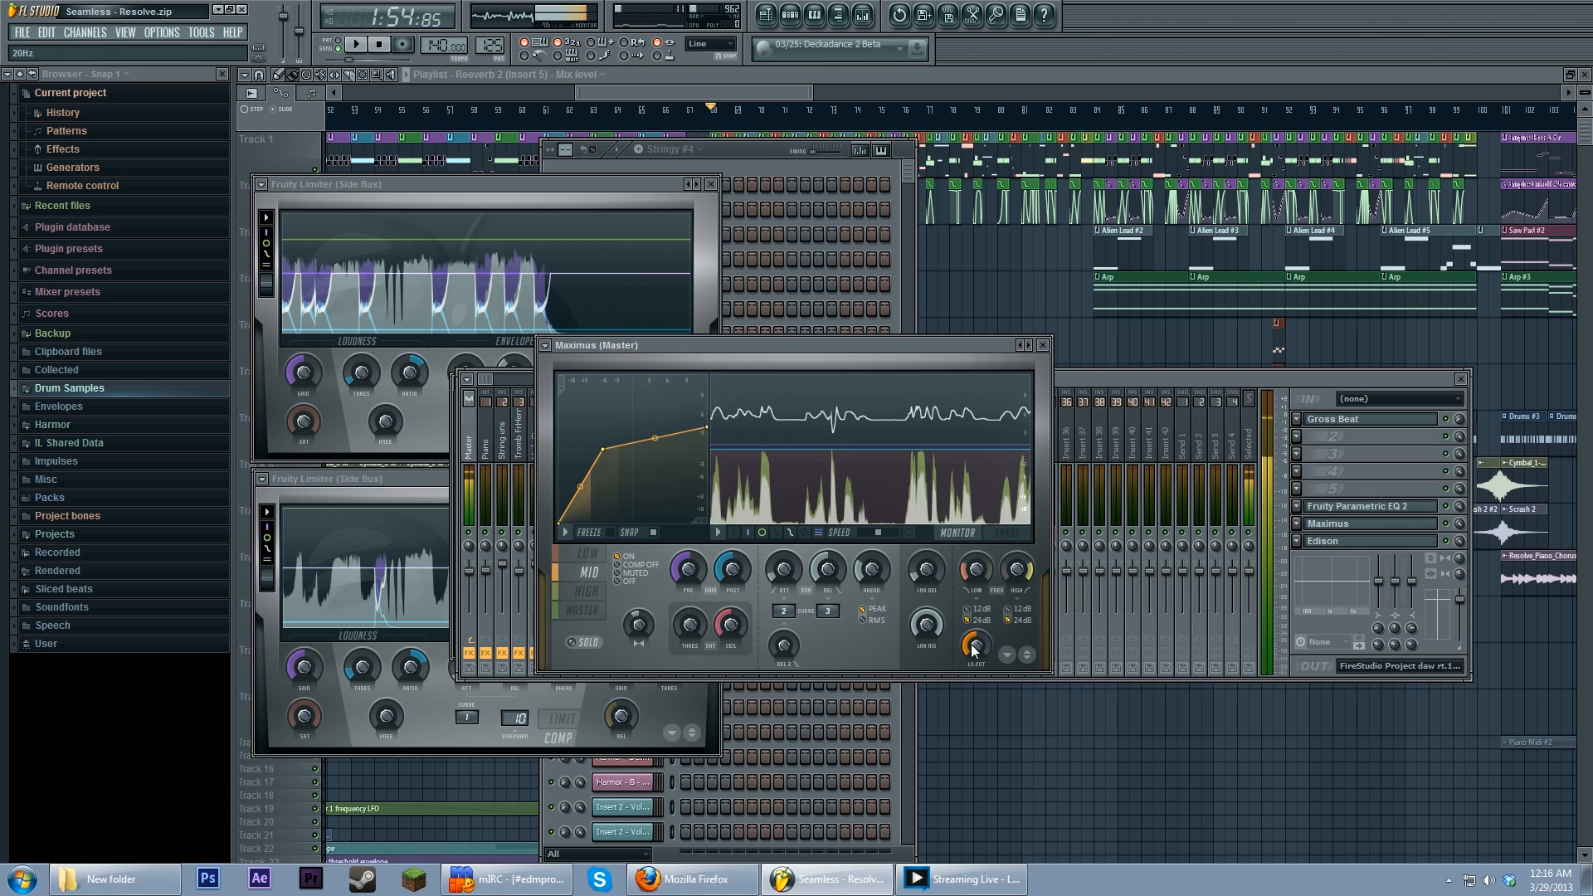
click(1081, 384)
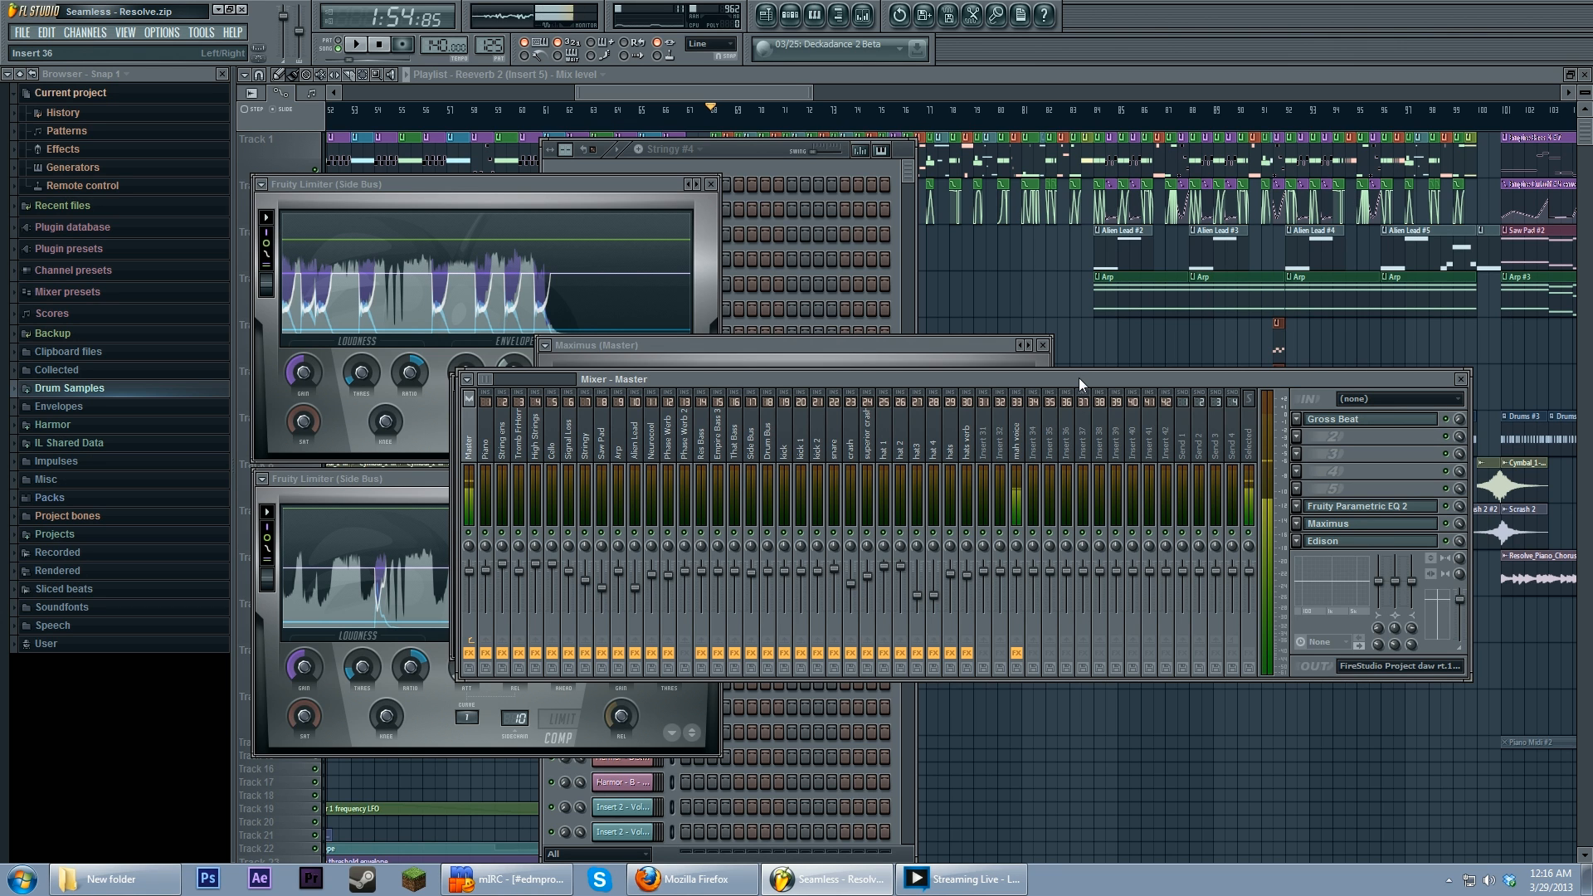
click(1371, 525)
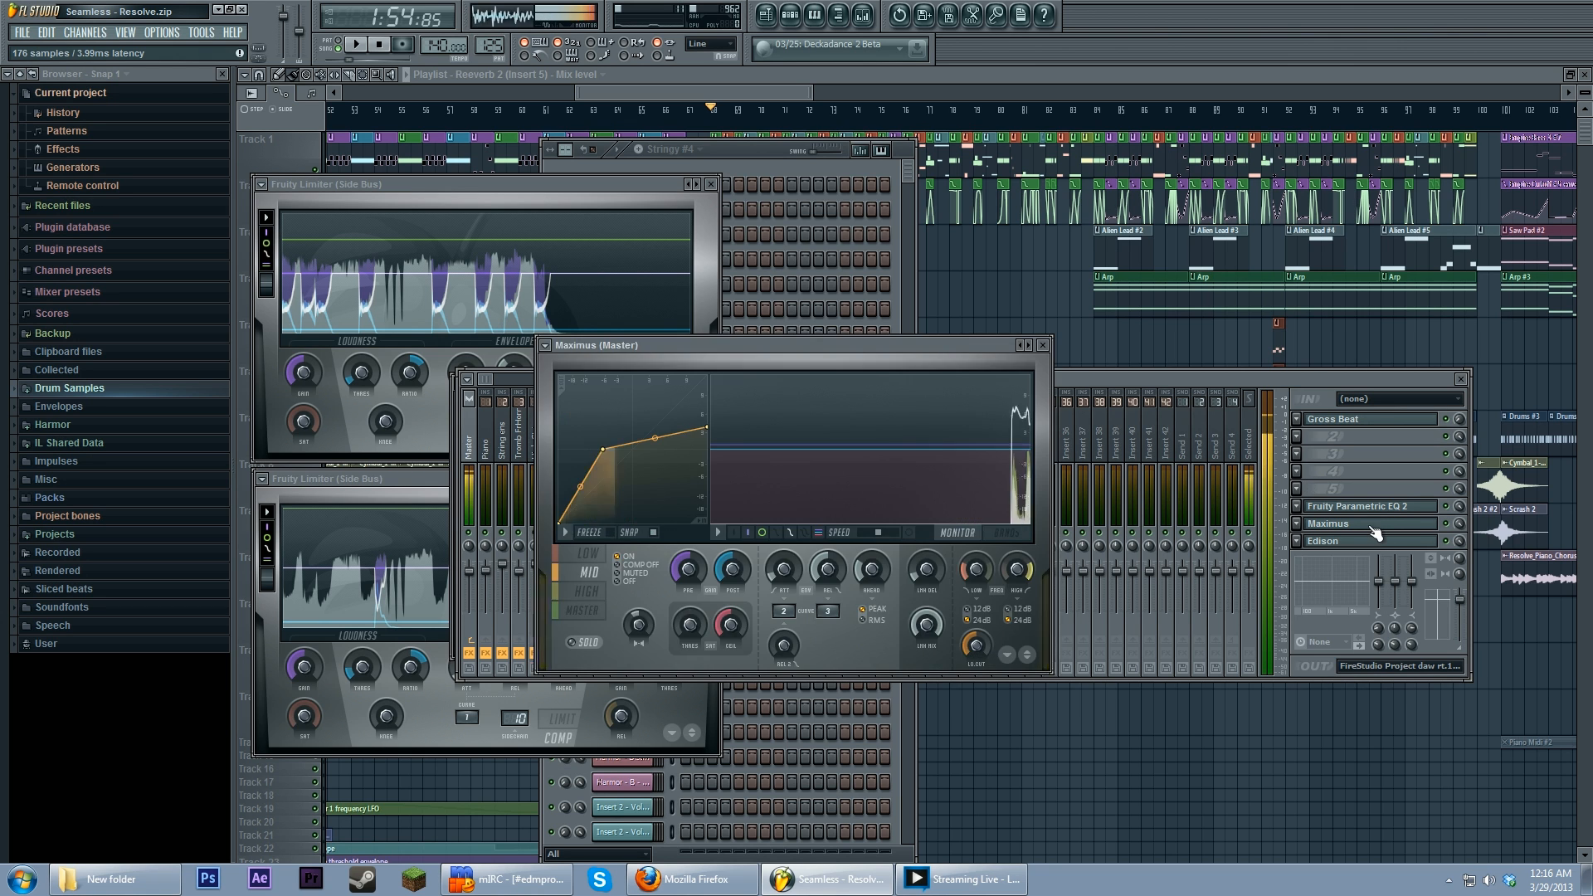
click(1371, 524)
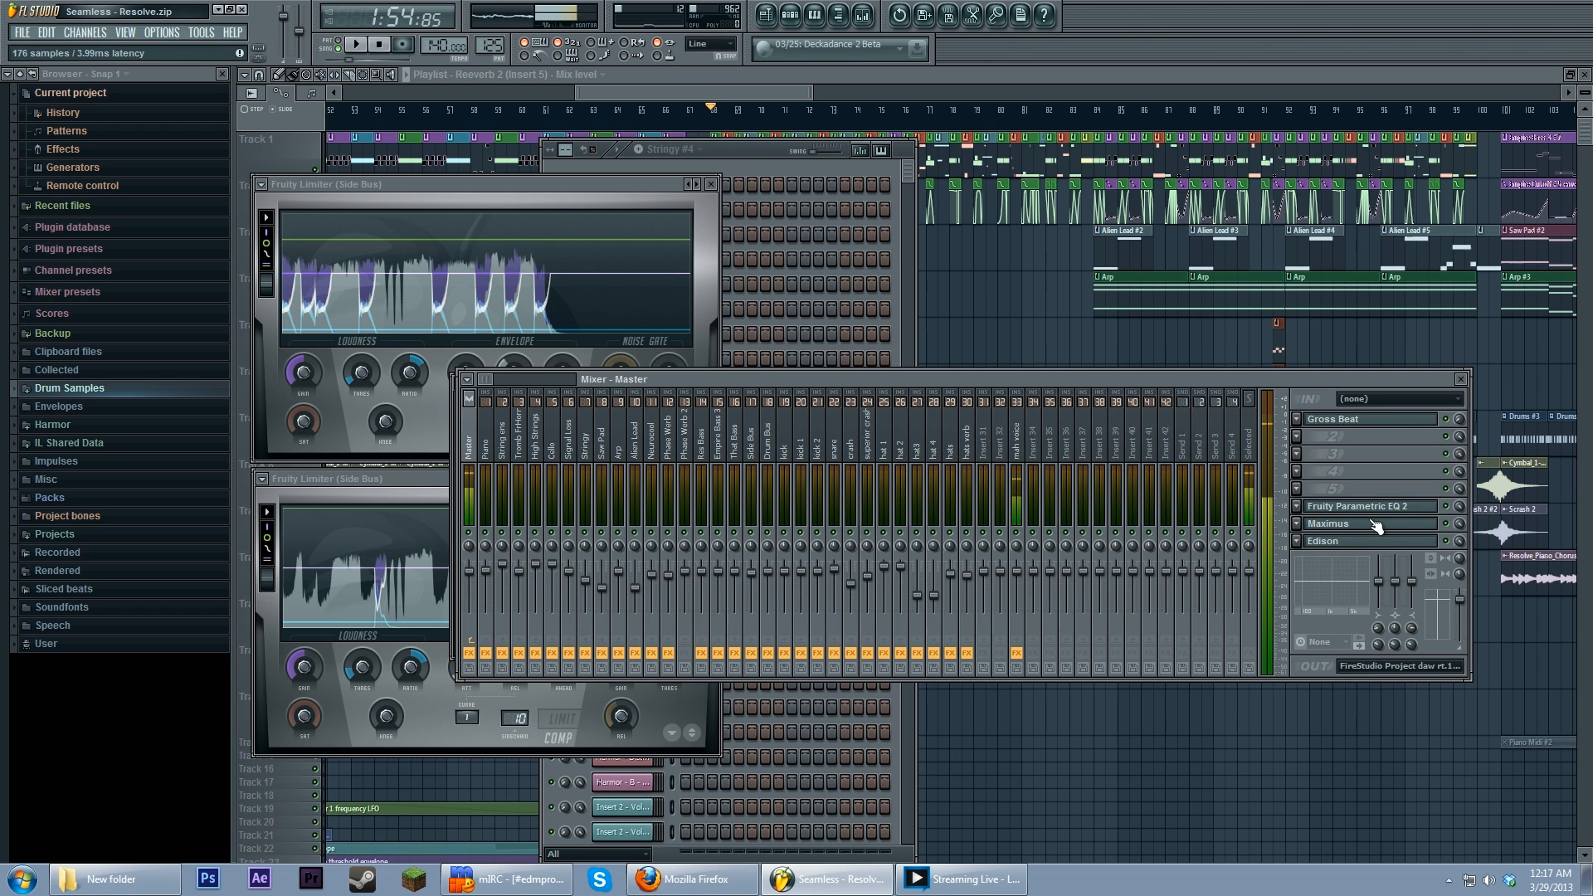
click(1376, 526)
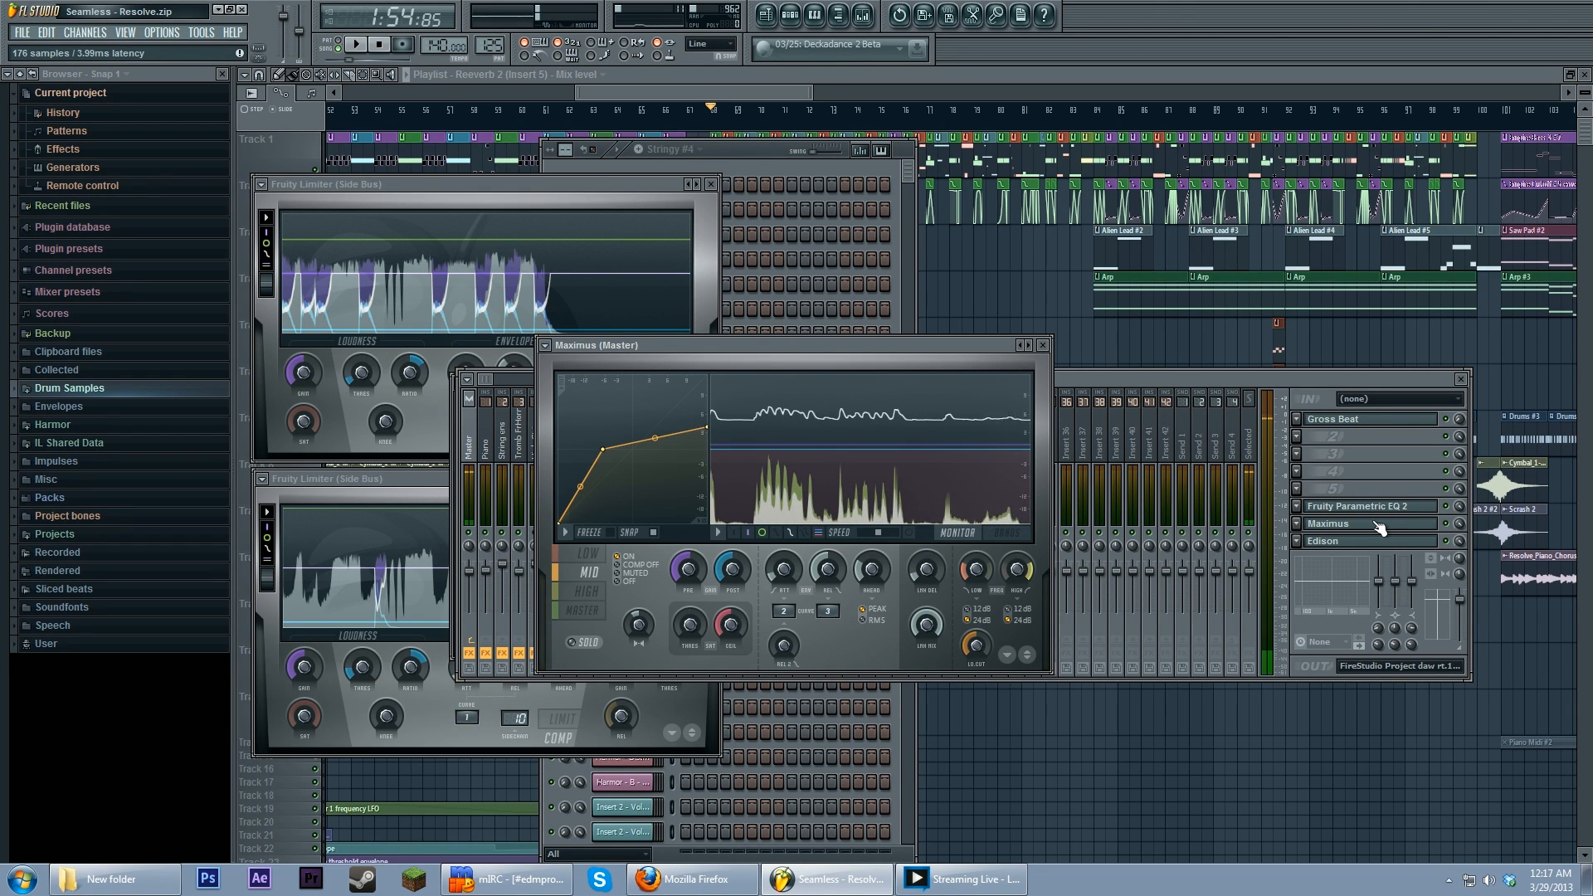
click(1123, 374)
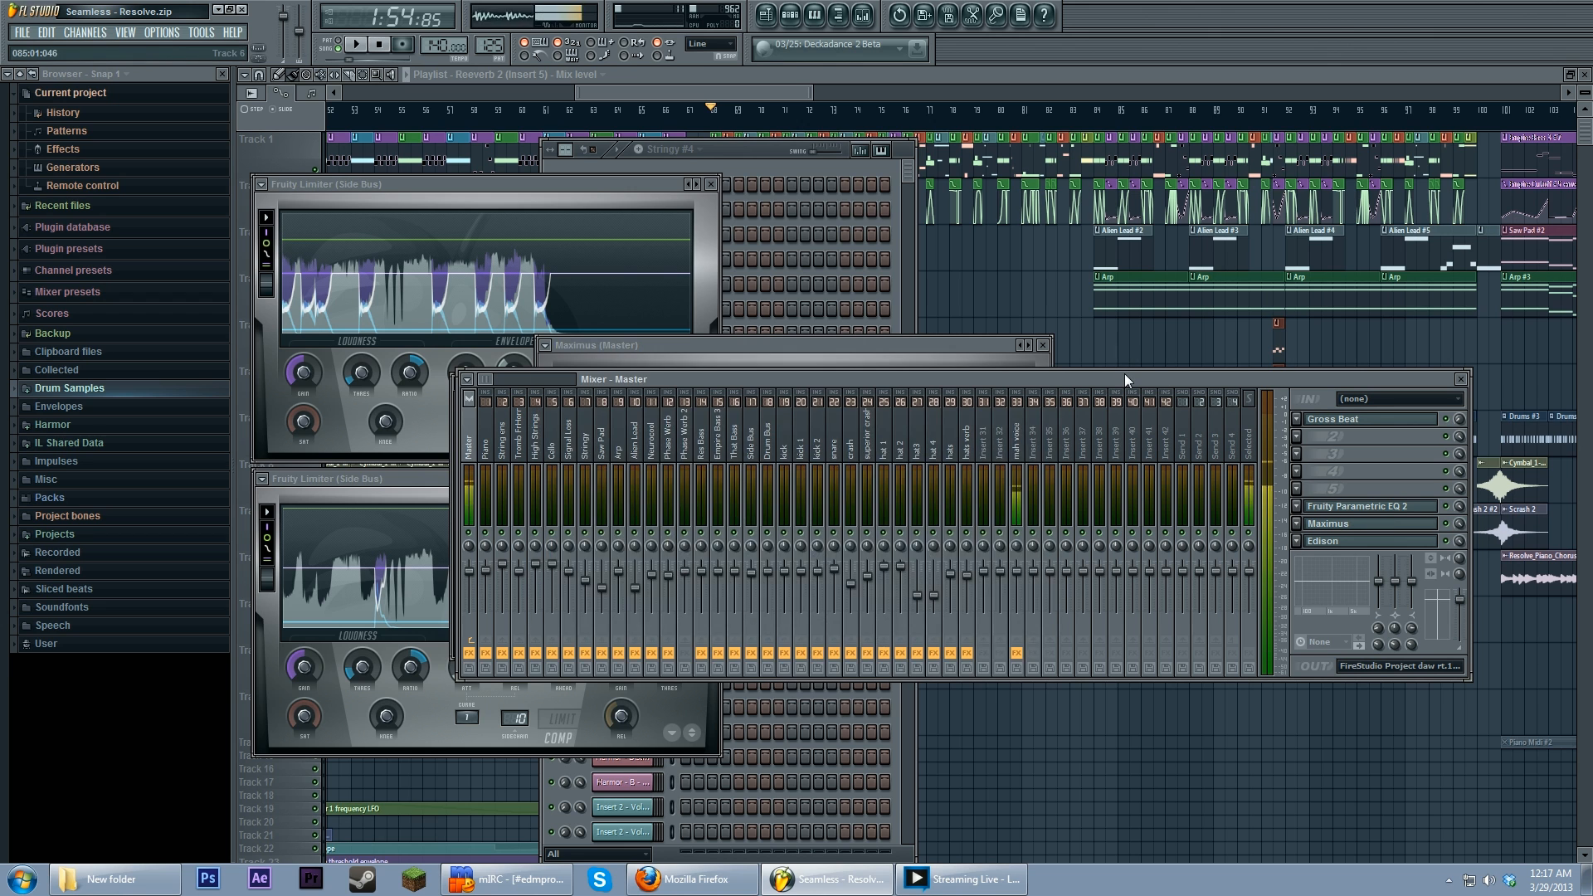
Step: Bring the playlist forward, reopen the mixer, and select the Drum Bus track to check its Maximus
click(698, 92)
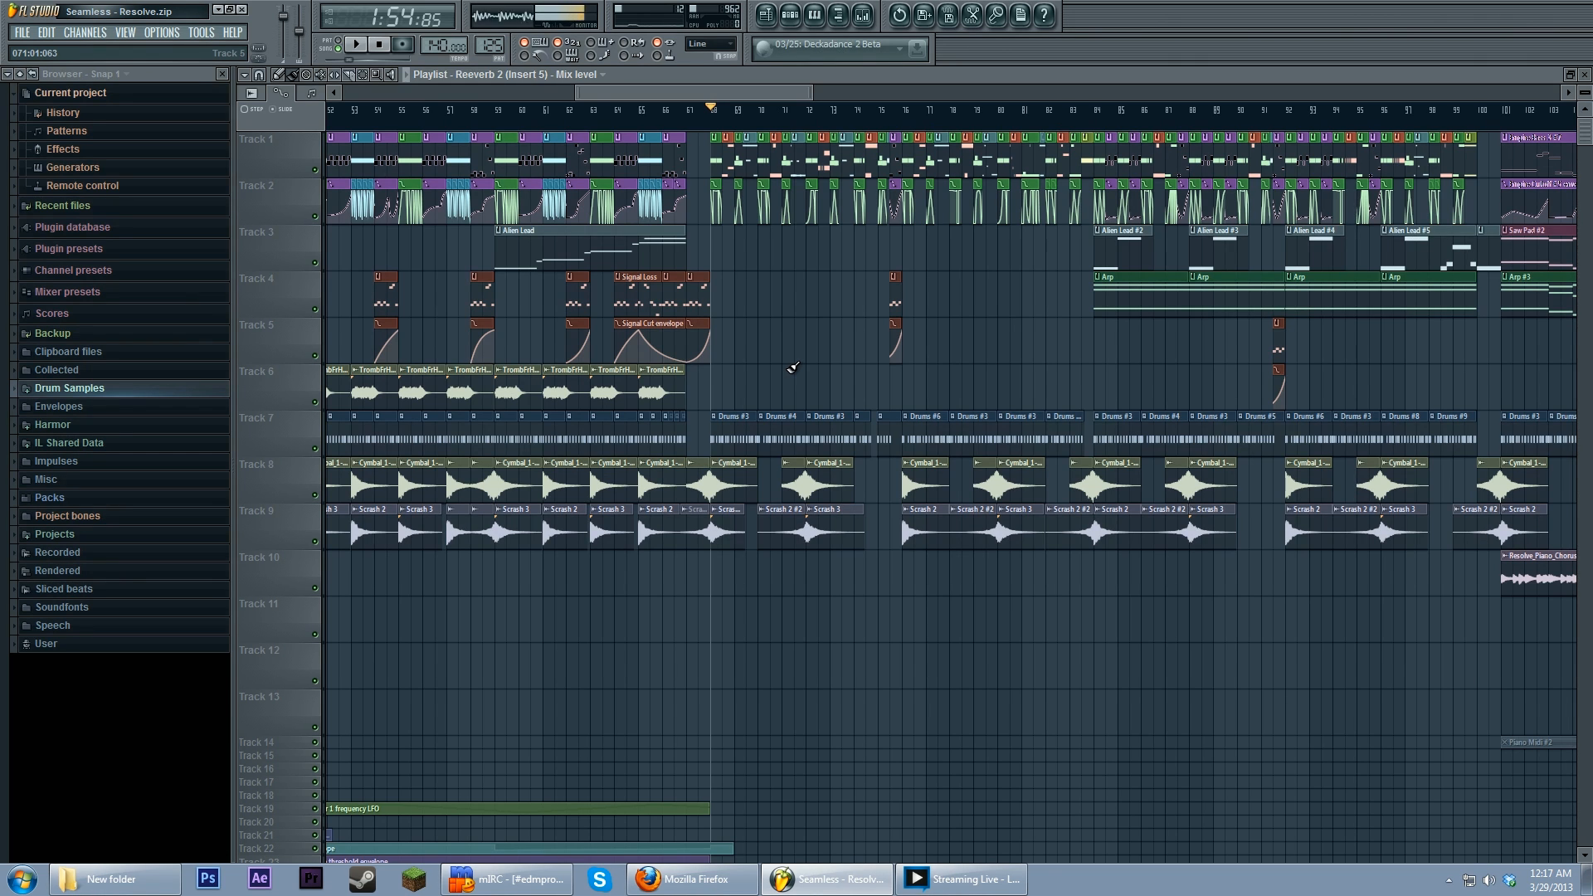
click(863, 14)
click(770, 441)
click(1359, 422)
click(1359, 423)
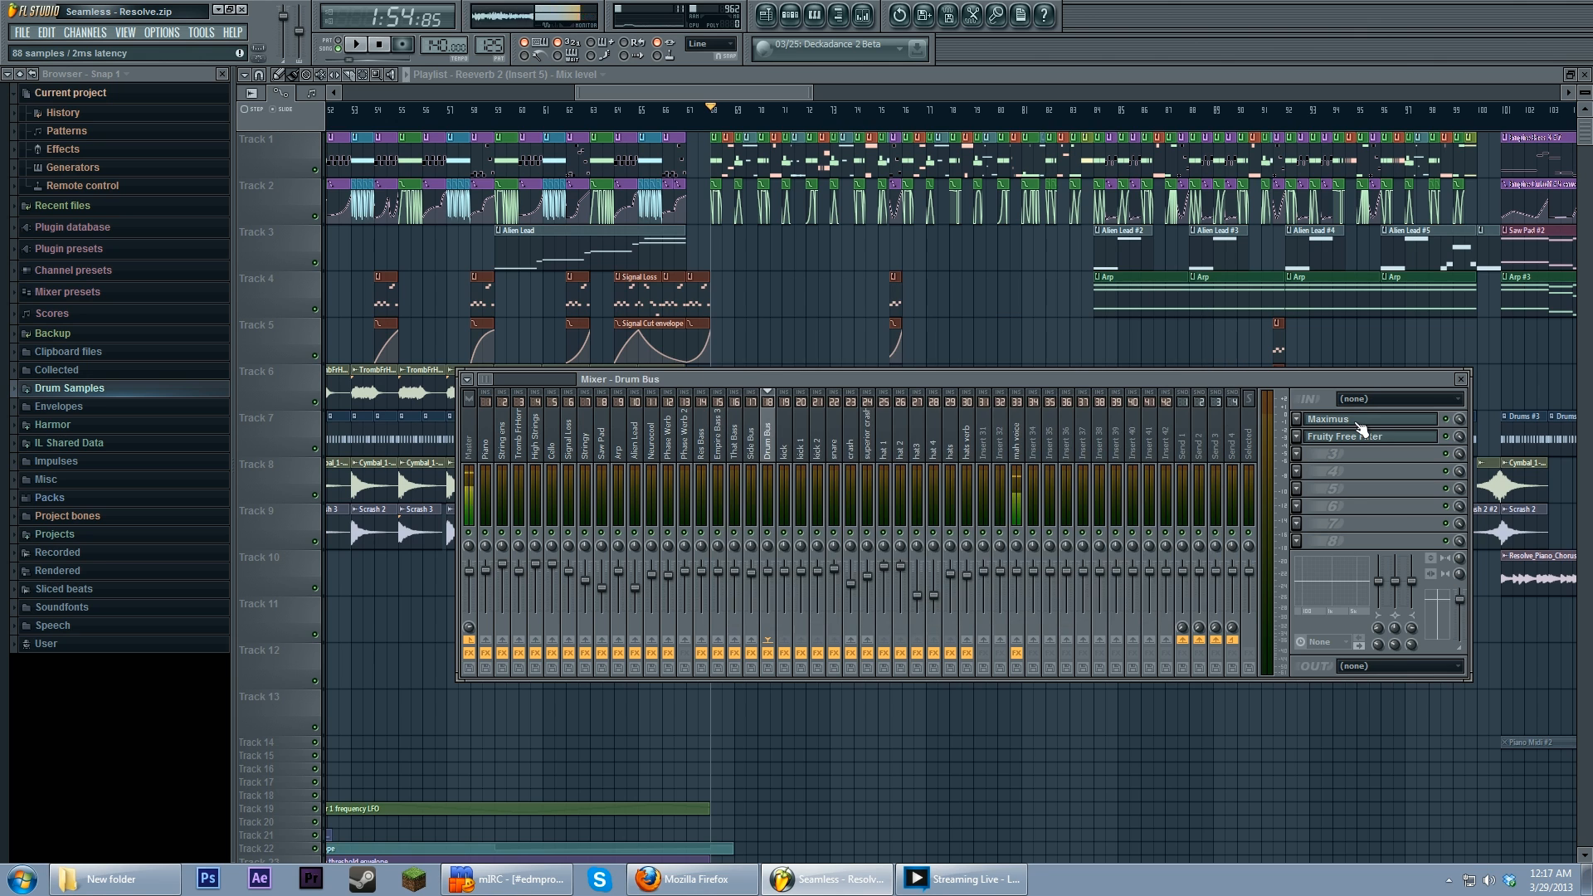
Step: Check the Side Bus, open the Master track's Maximus, switch its display from monitor to bands, and close both Maximus and the mixer
click(753, 453)
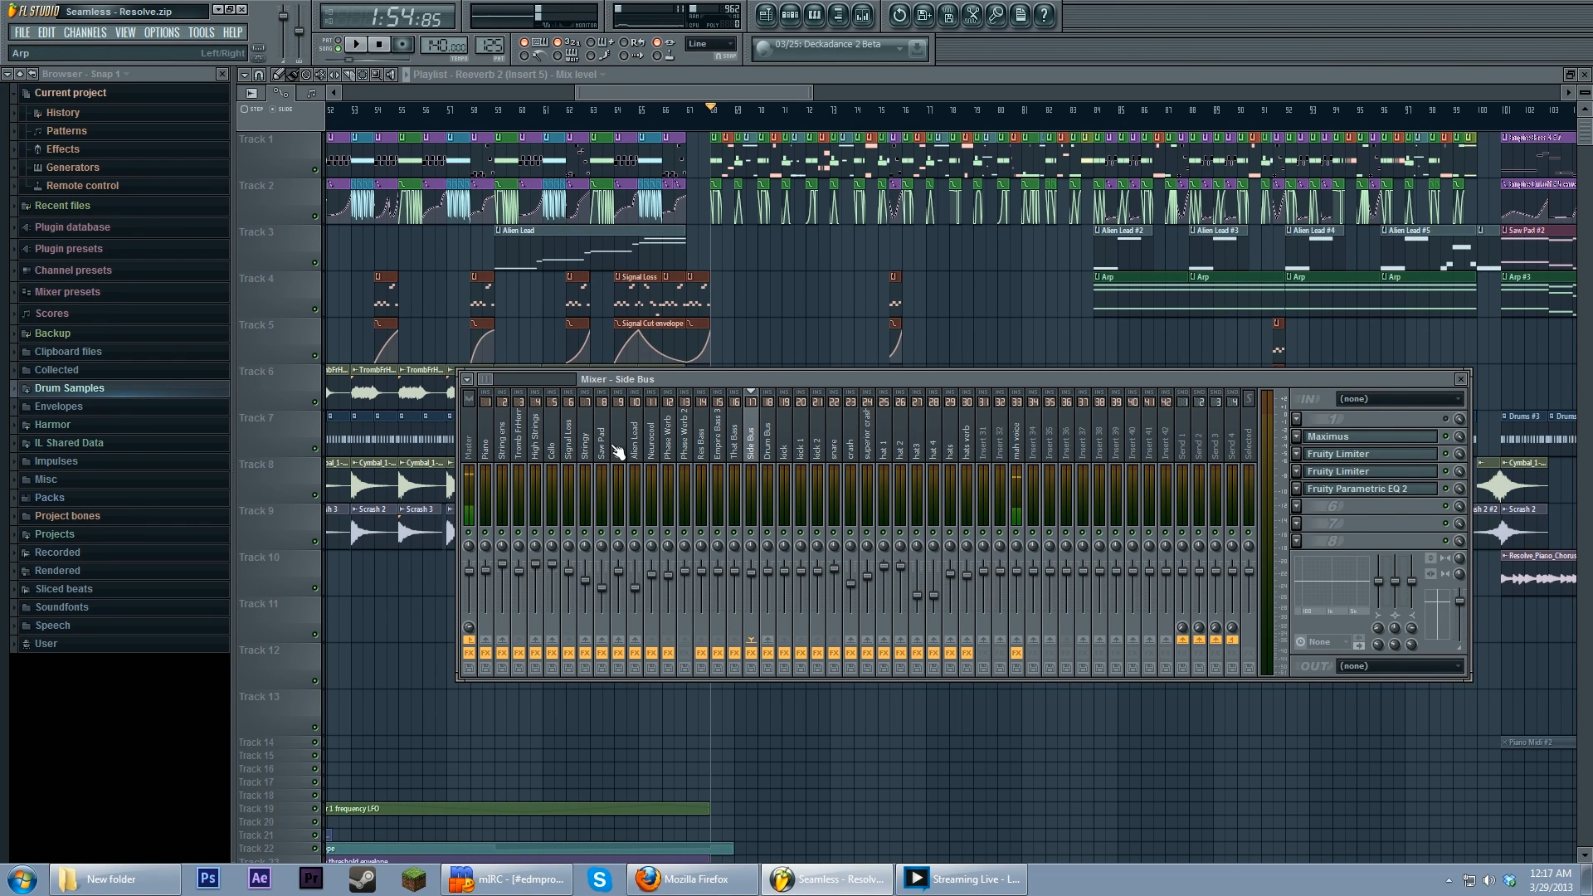
click(469, 448)
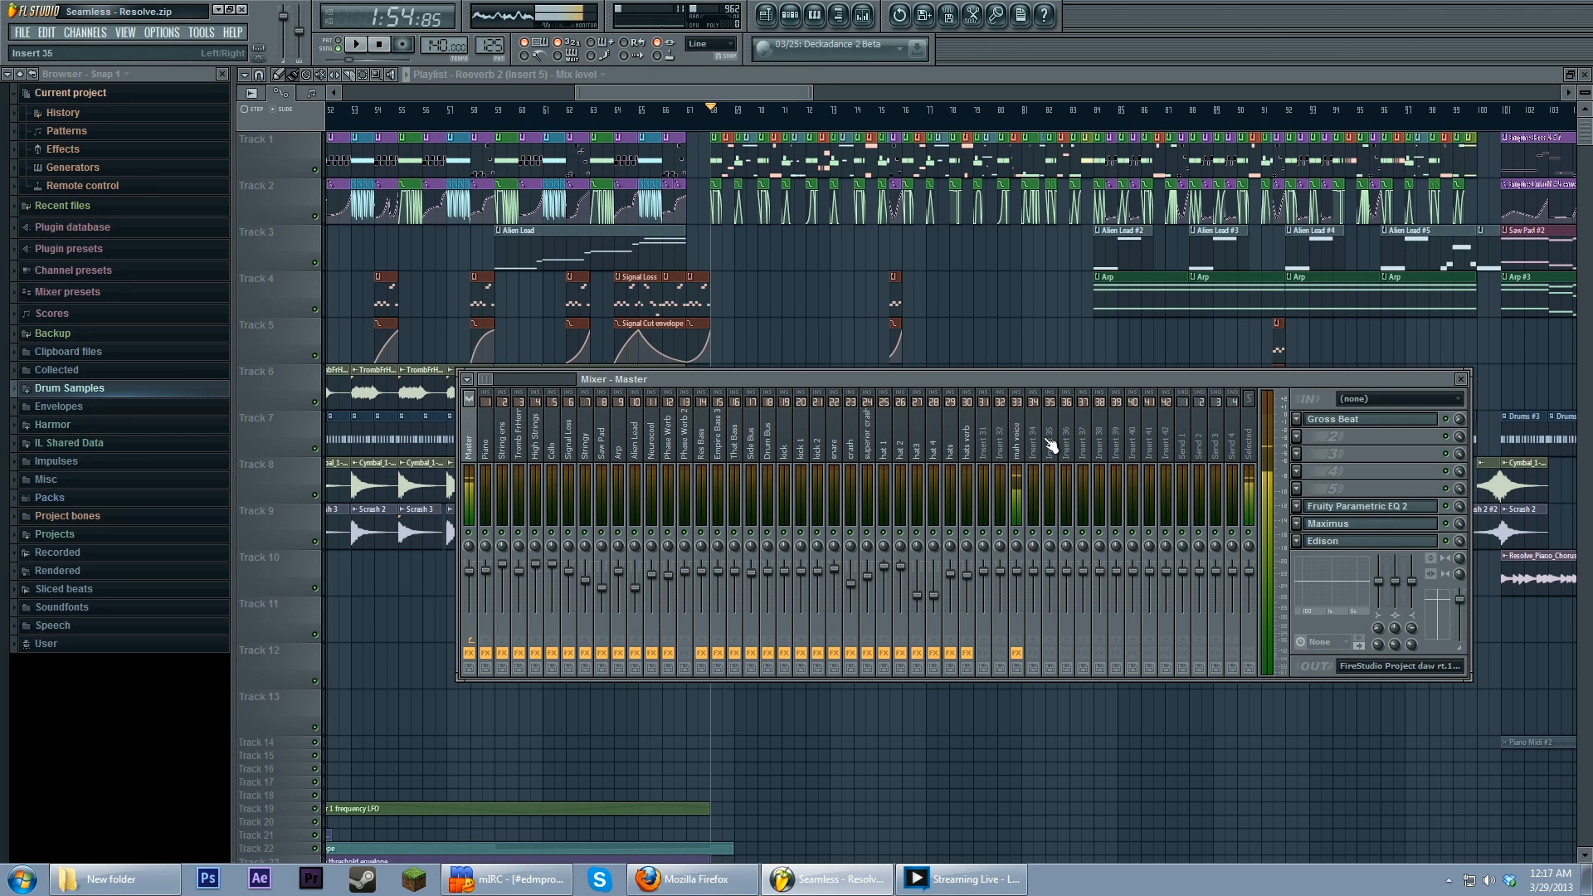
click(1352, 524)
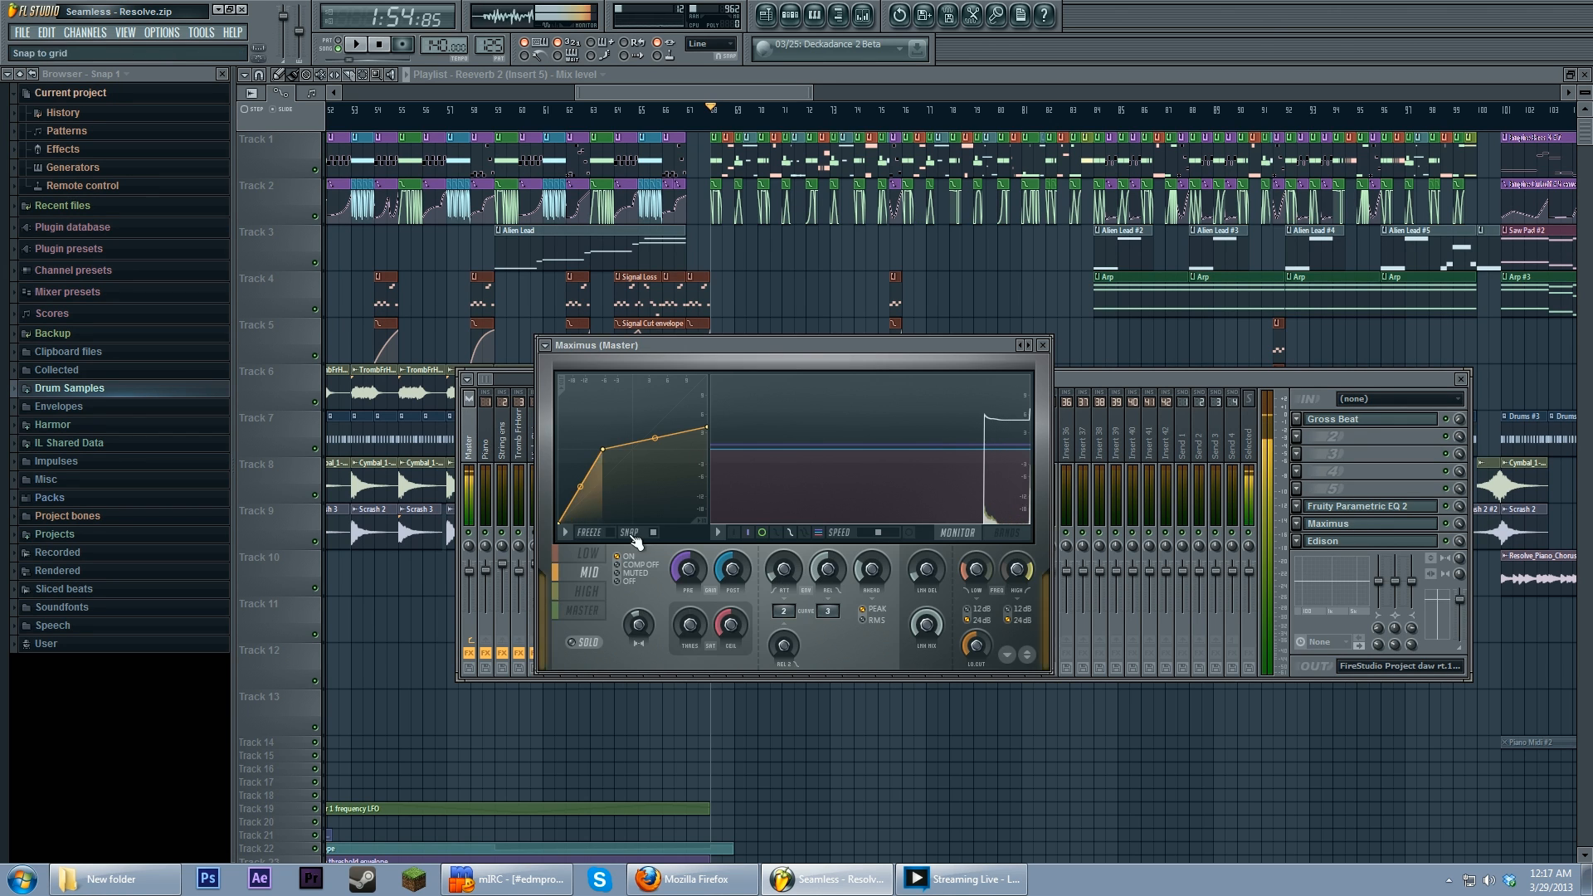
click(1006, 534)
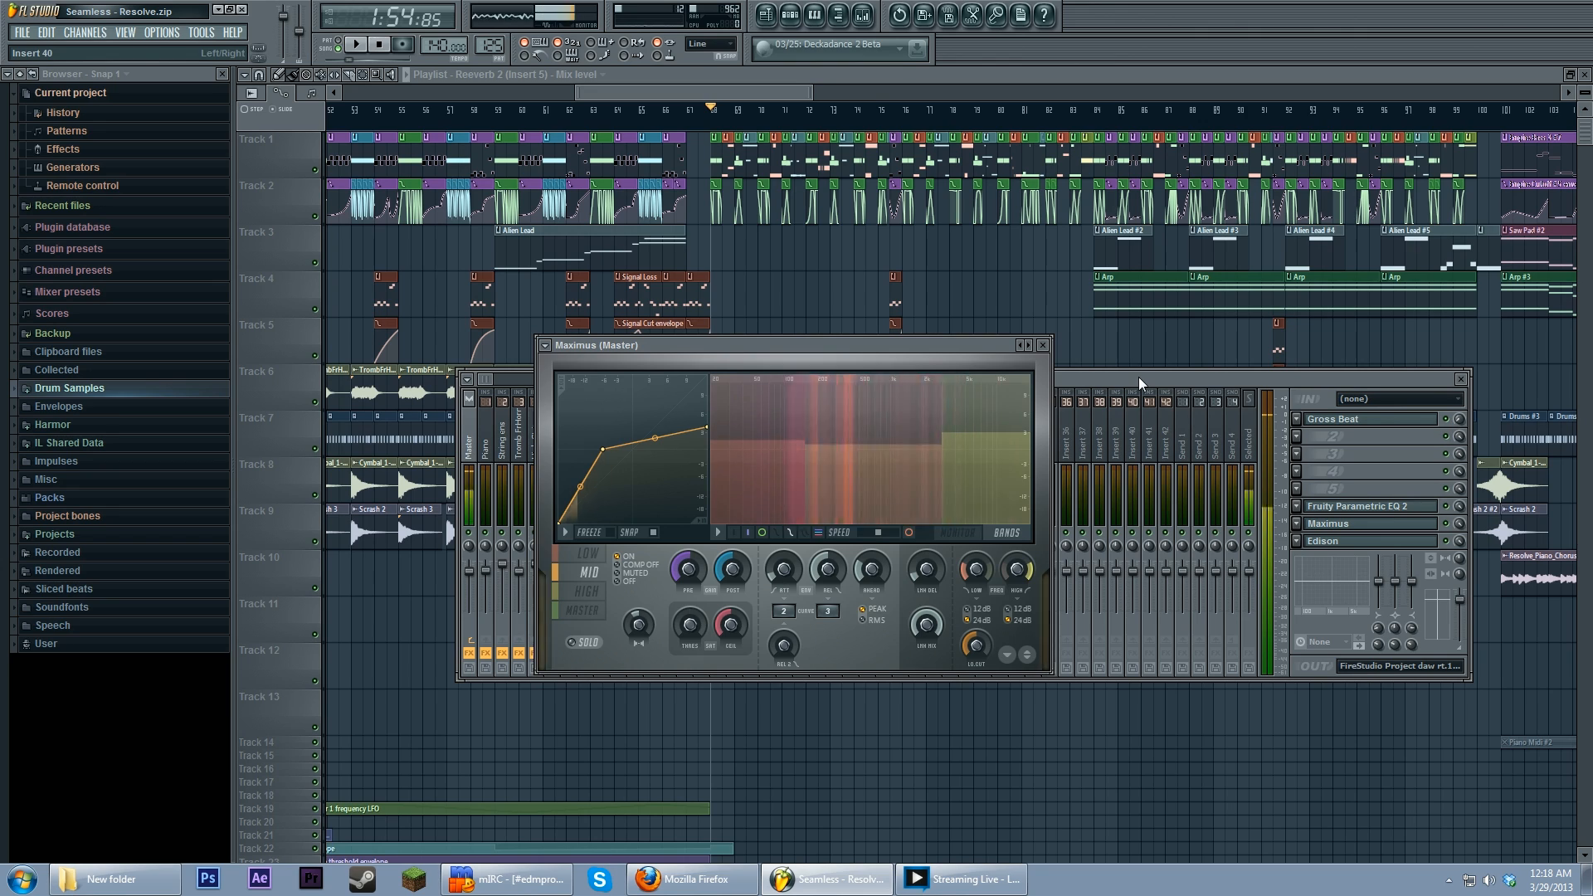
click(1043, 344)
key(F9)
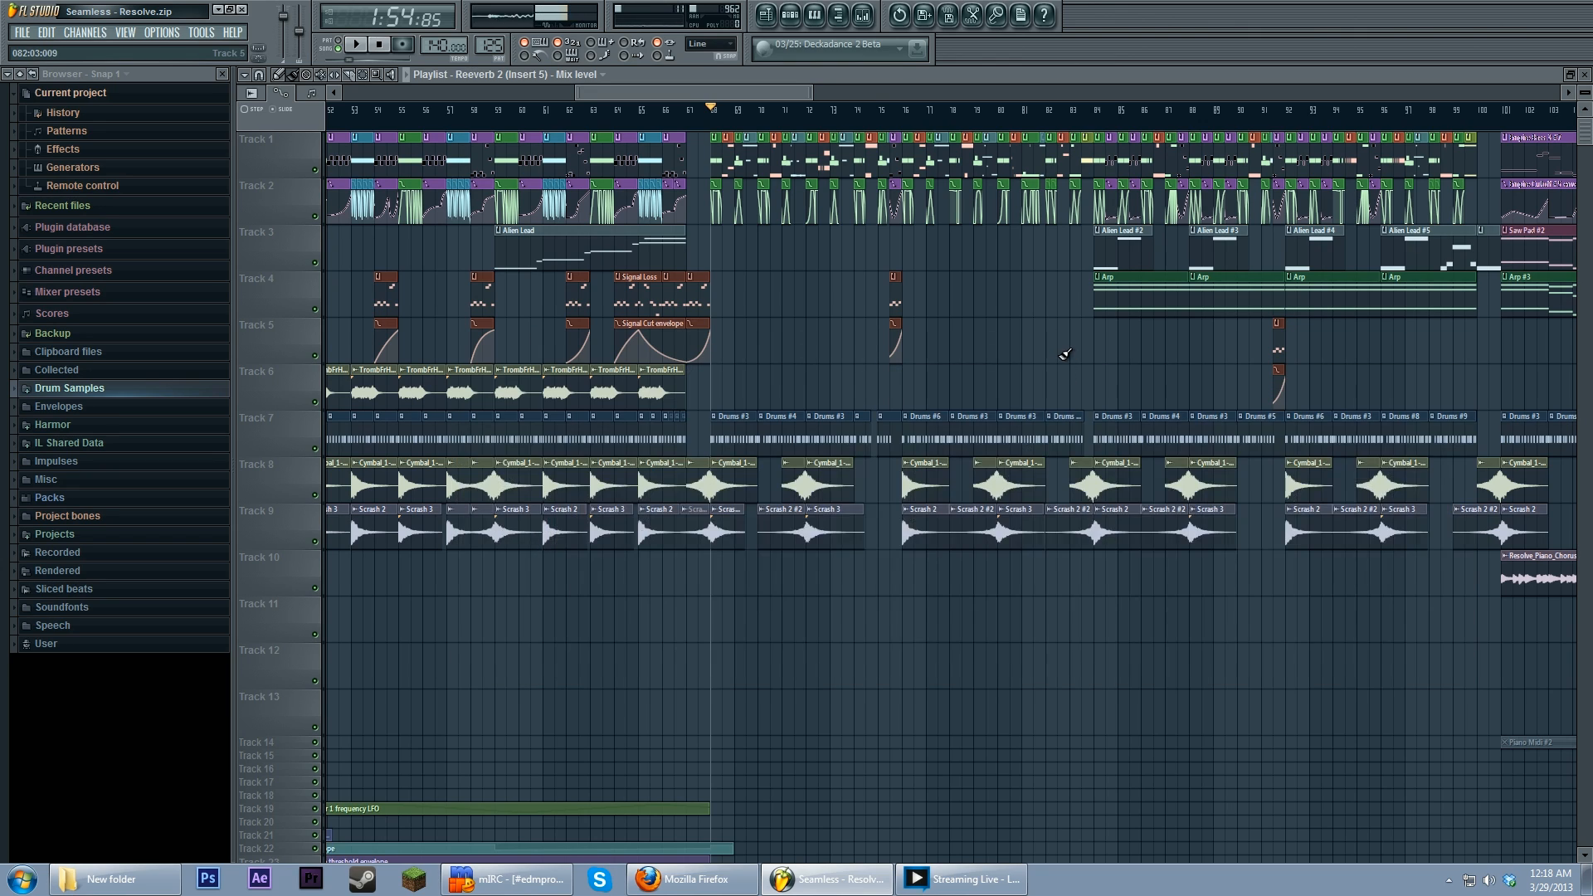
Step: Place the playhead at the start of the intro's Stringy clip and play the song from there
scroll(1065, 374, down, 6)
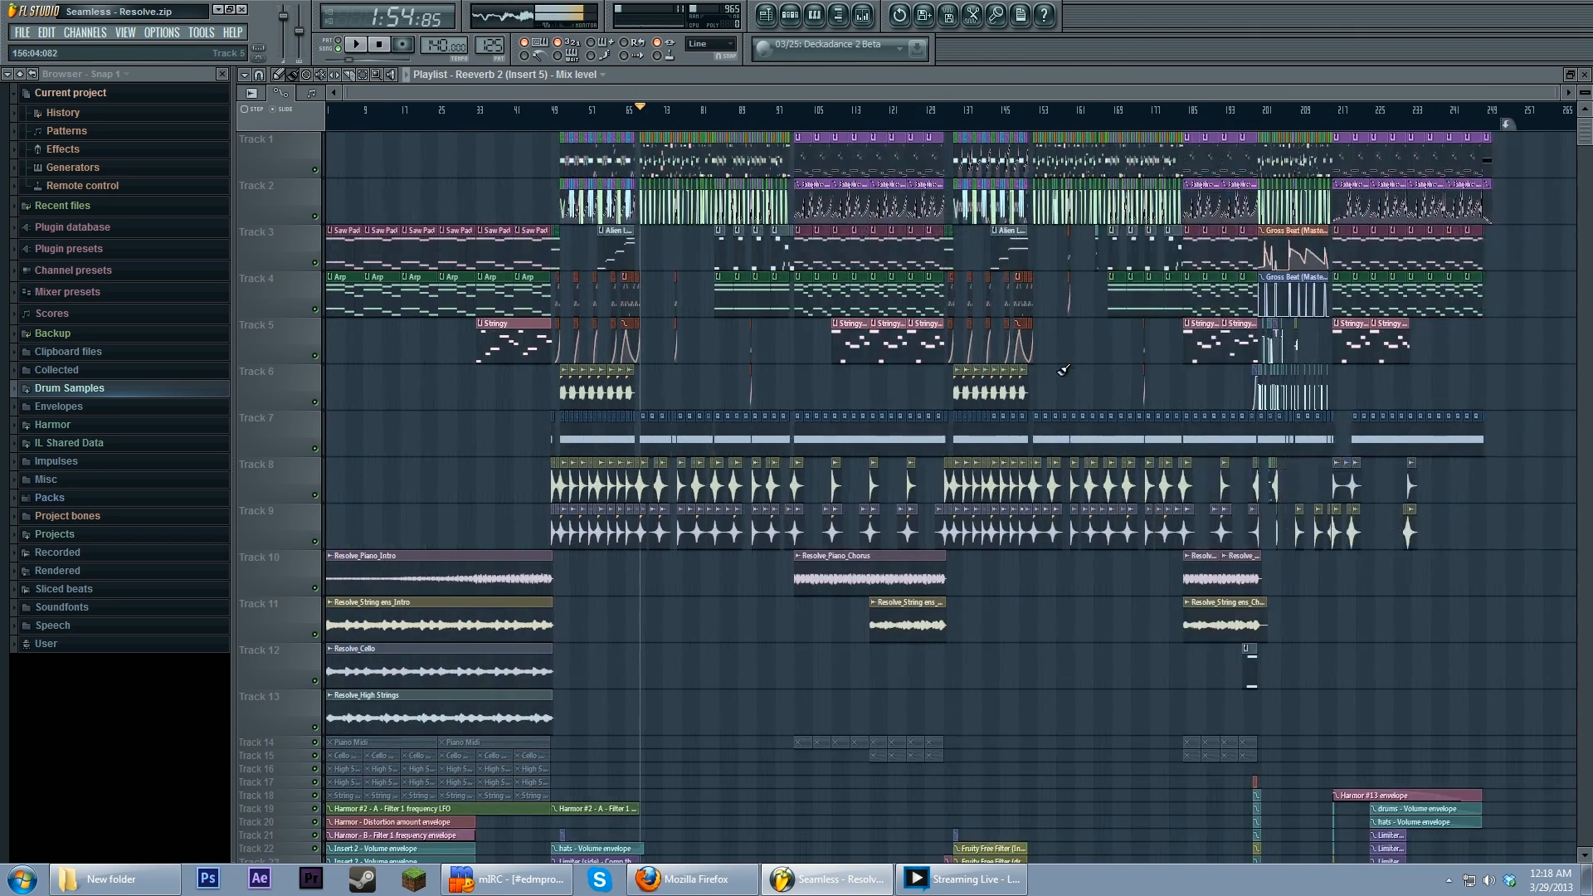
scroll(716, 624, up, 2)
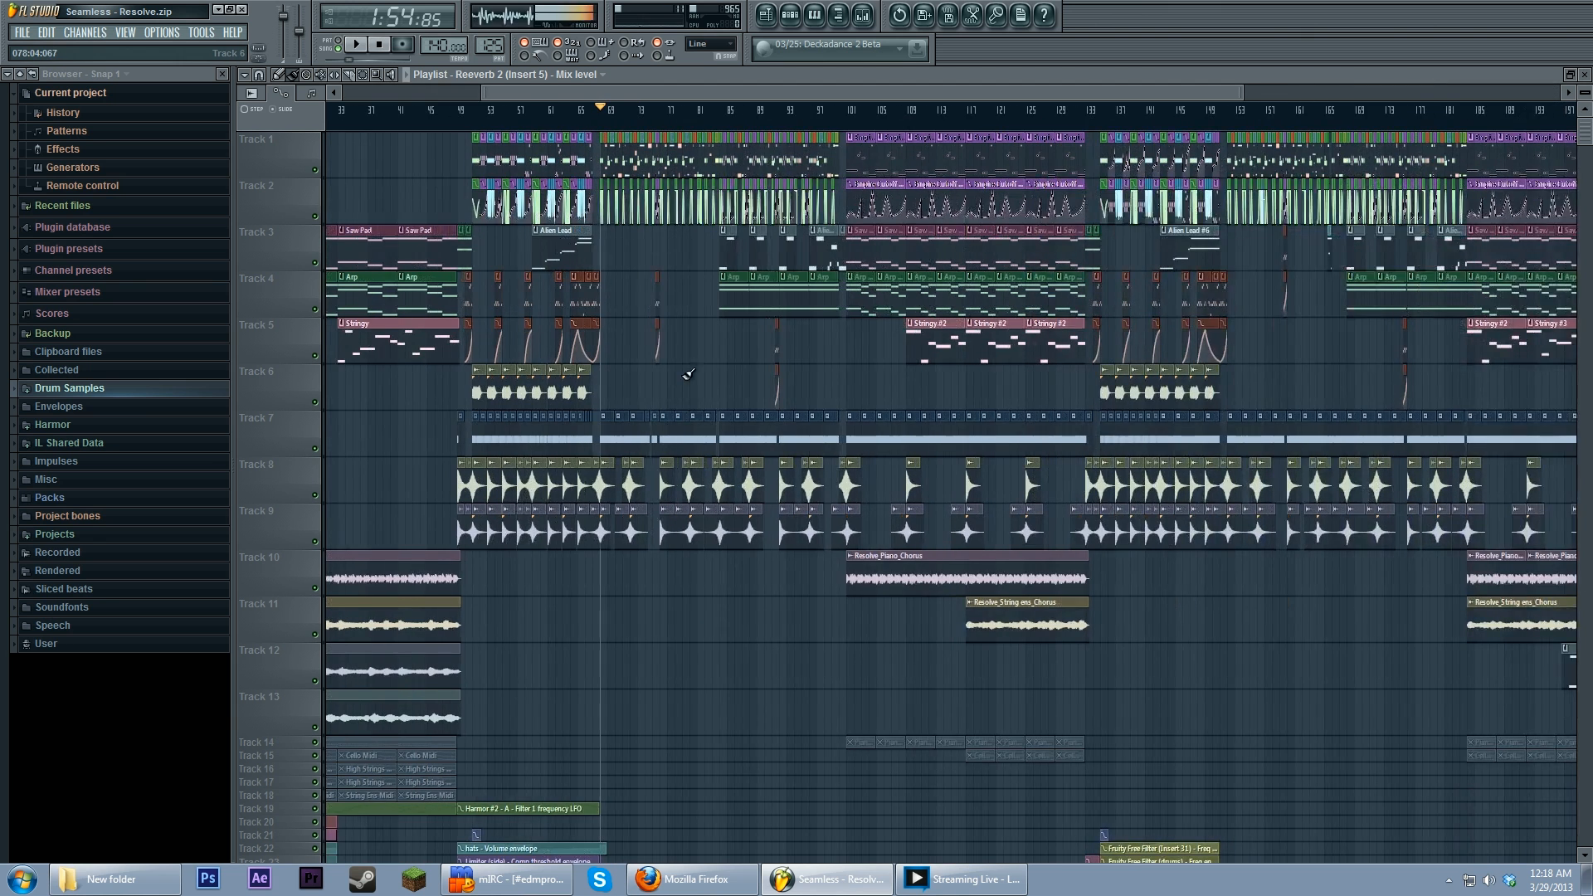
scroll(689, 374, left, 4)
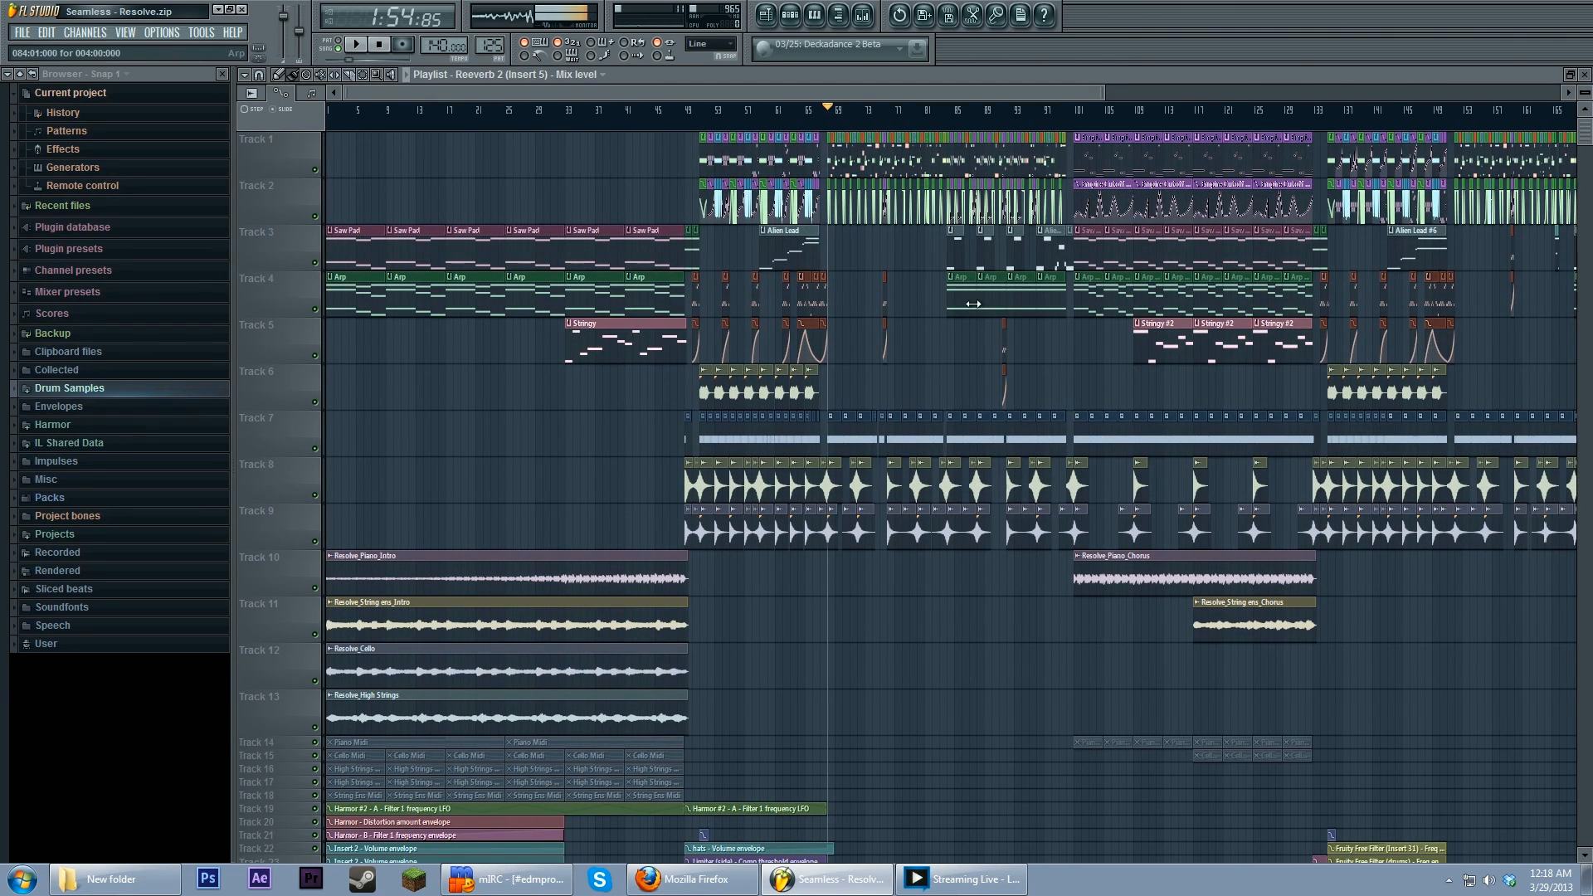
click(568, 113)
key(space)
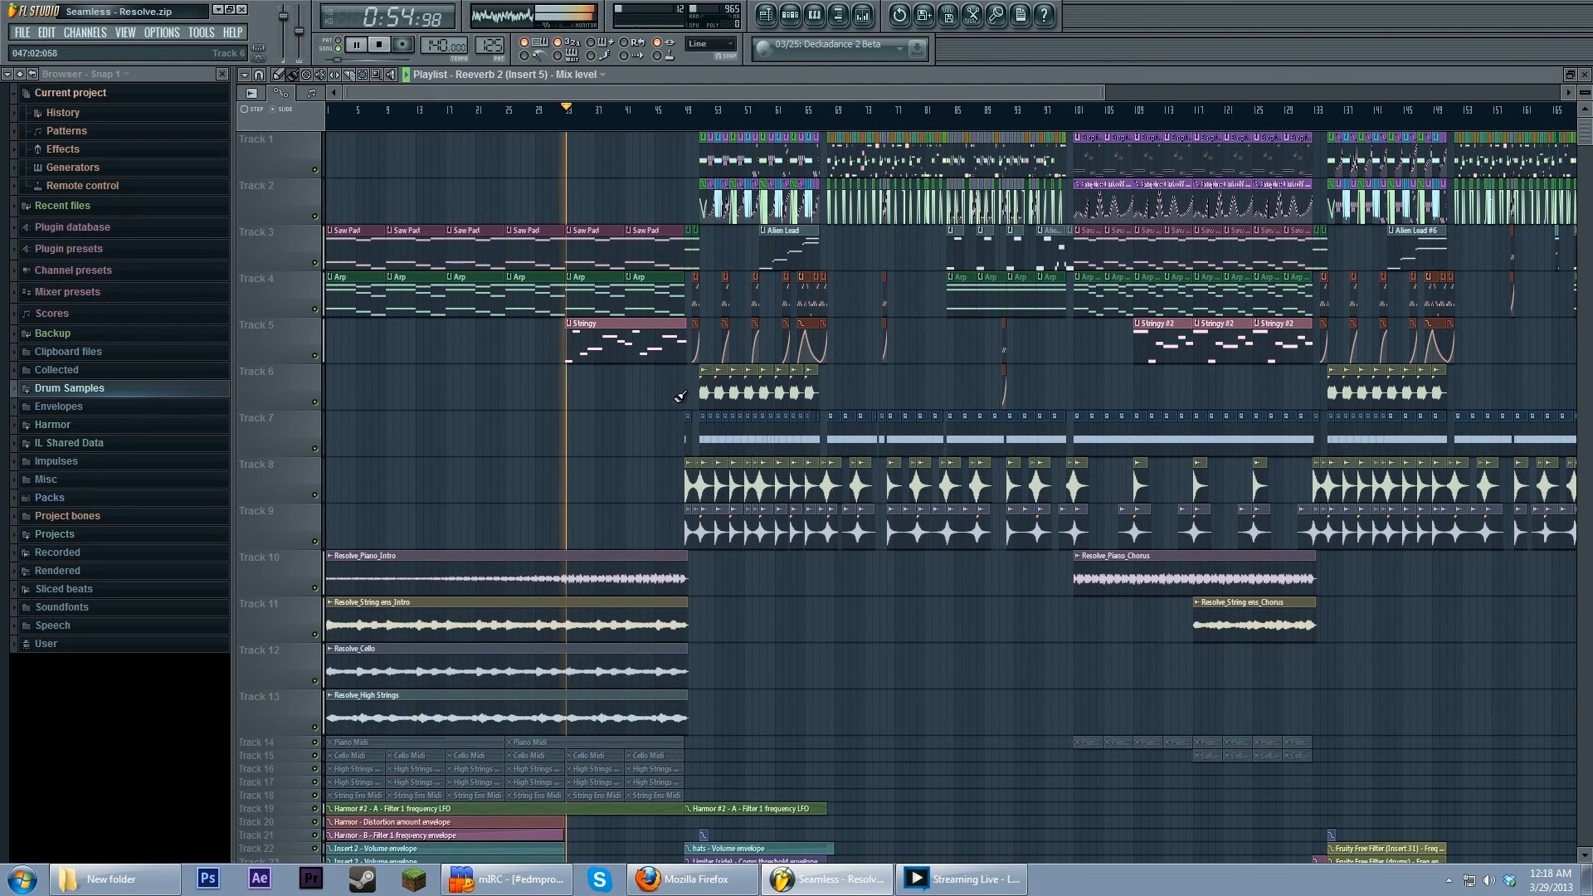
Step: Play the chorus from the second Stringy #2 clip with the mixer shown lower over the playlist, and stop playback
scroll(1213, 133, right, 5)
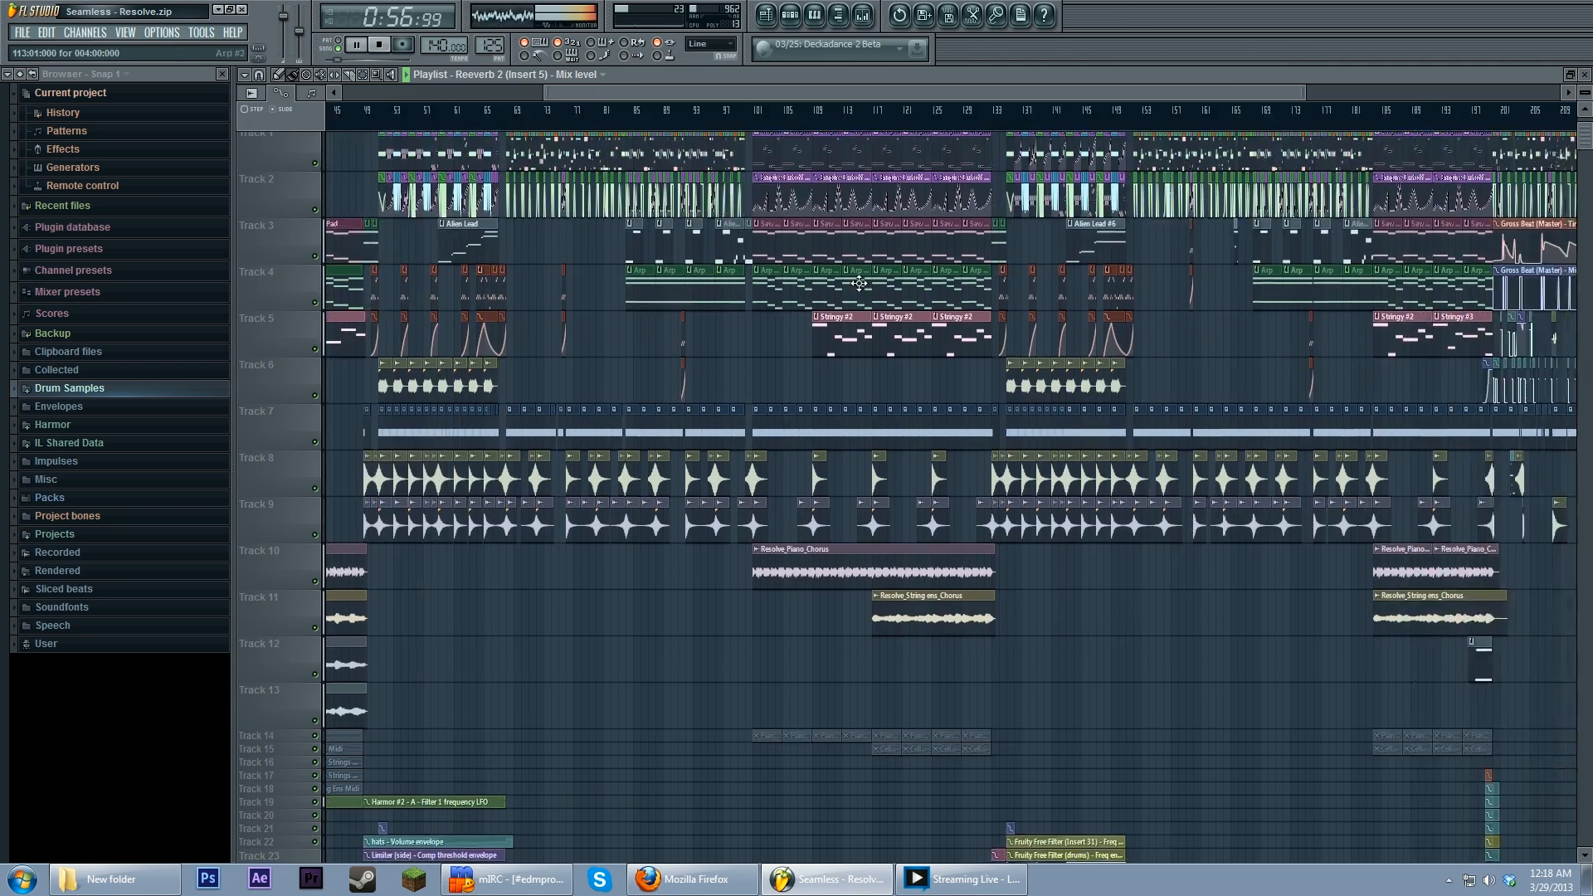
scroll(898, 312, up, 4)
scroll(1339, 327, left, 8)
drag(1344, 354, 736, 167)
key(space)
click(764, 113)
key(F9)
key(space)
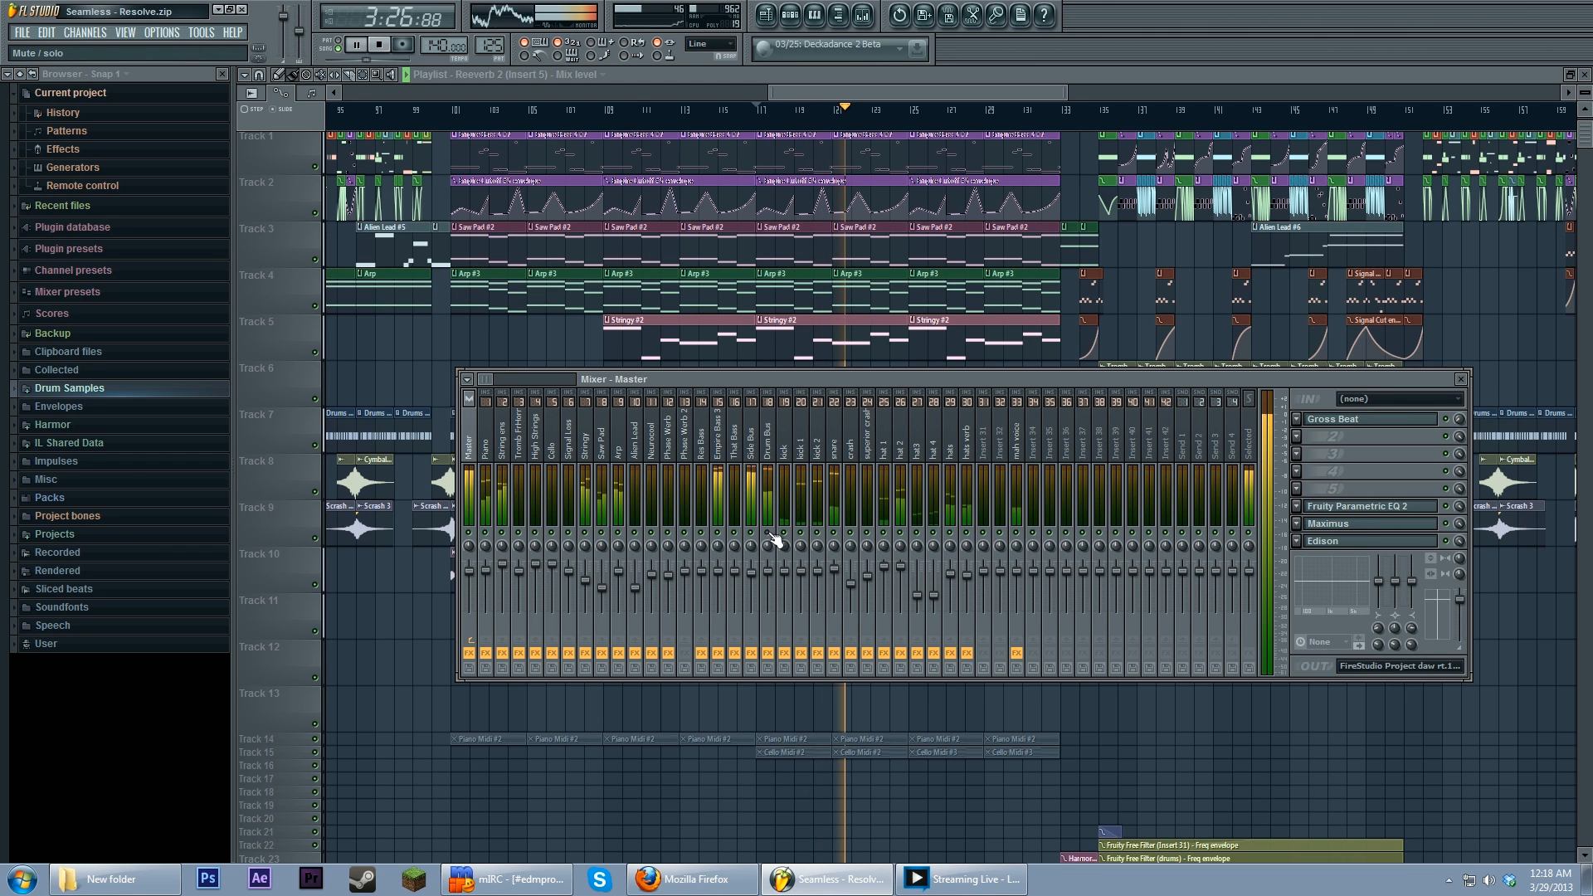
drag(795, 377, 780, 430)
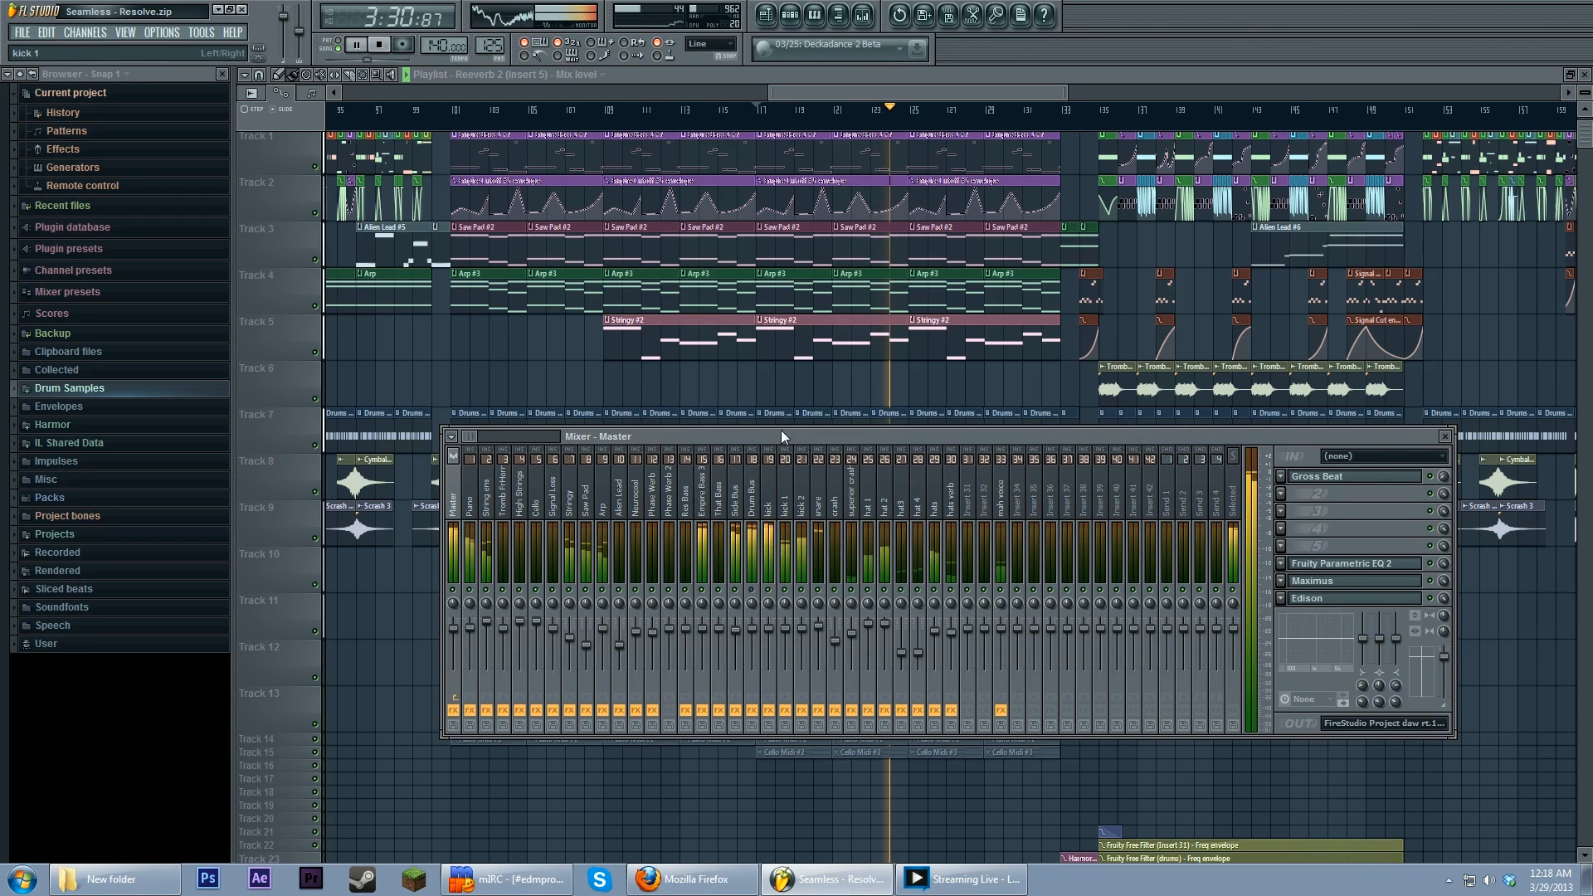
key(space)
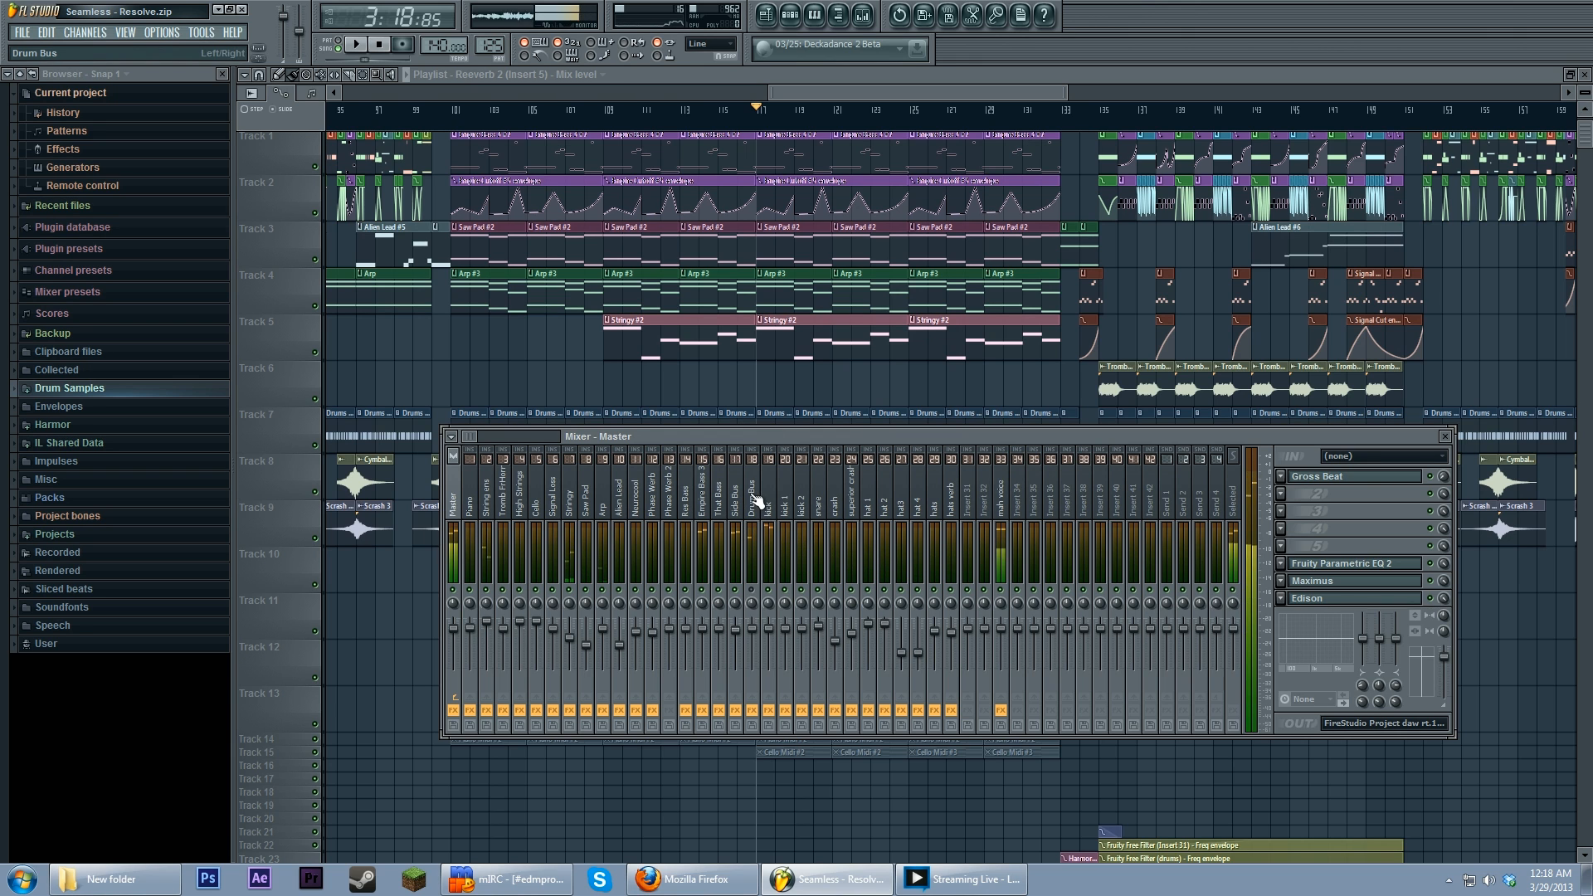
Step: Inspect the effects and send routing of the Drum Bus, kick and snare mixer tracks
click(754, 552)
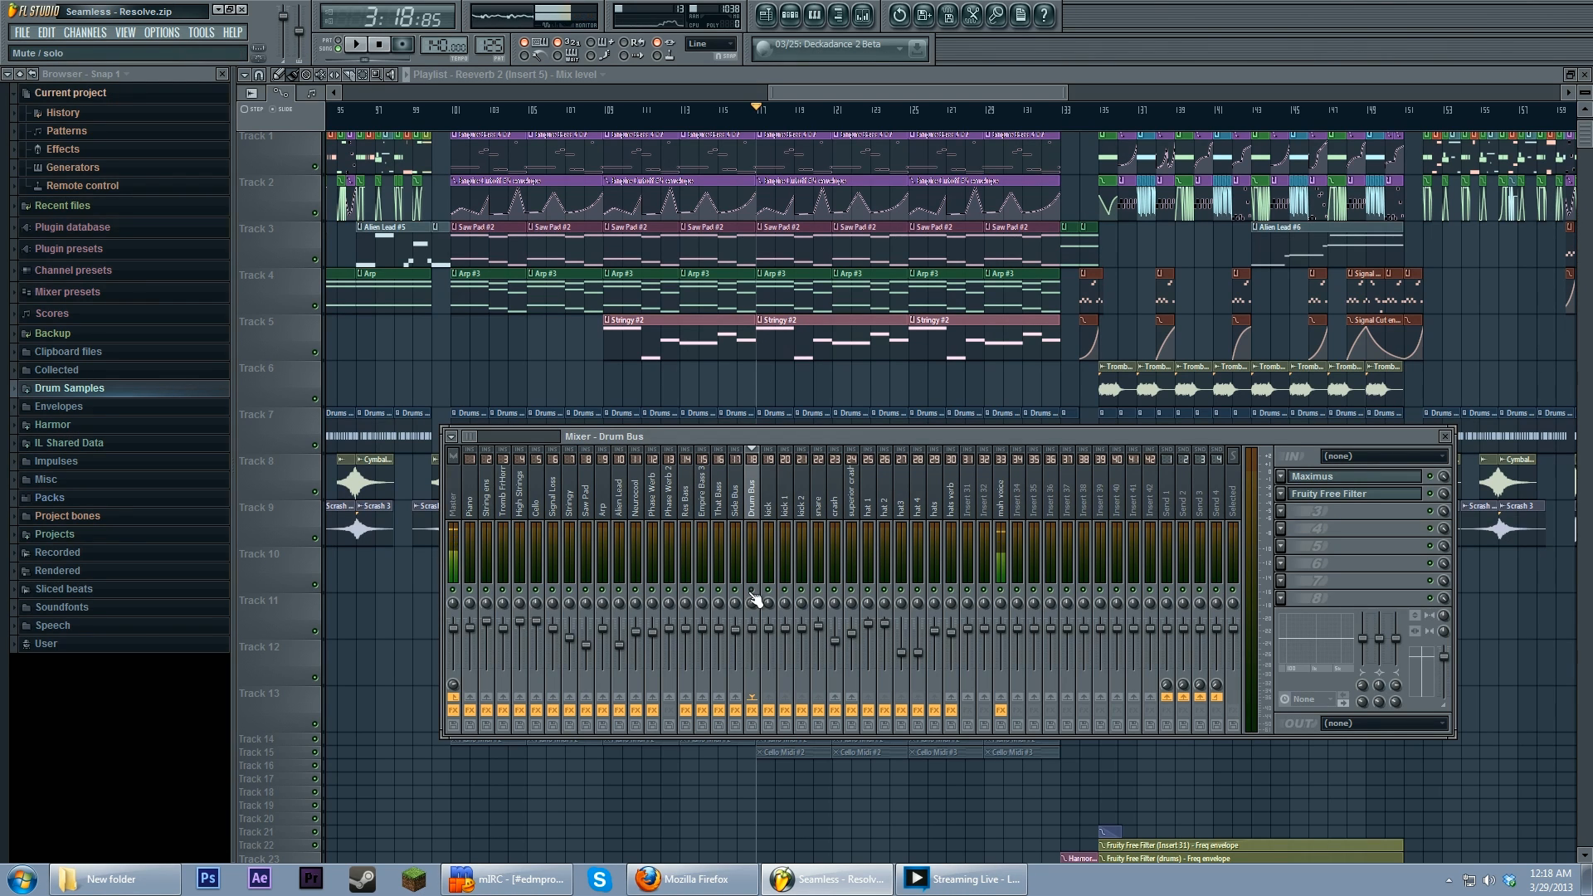
click(774, 507)
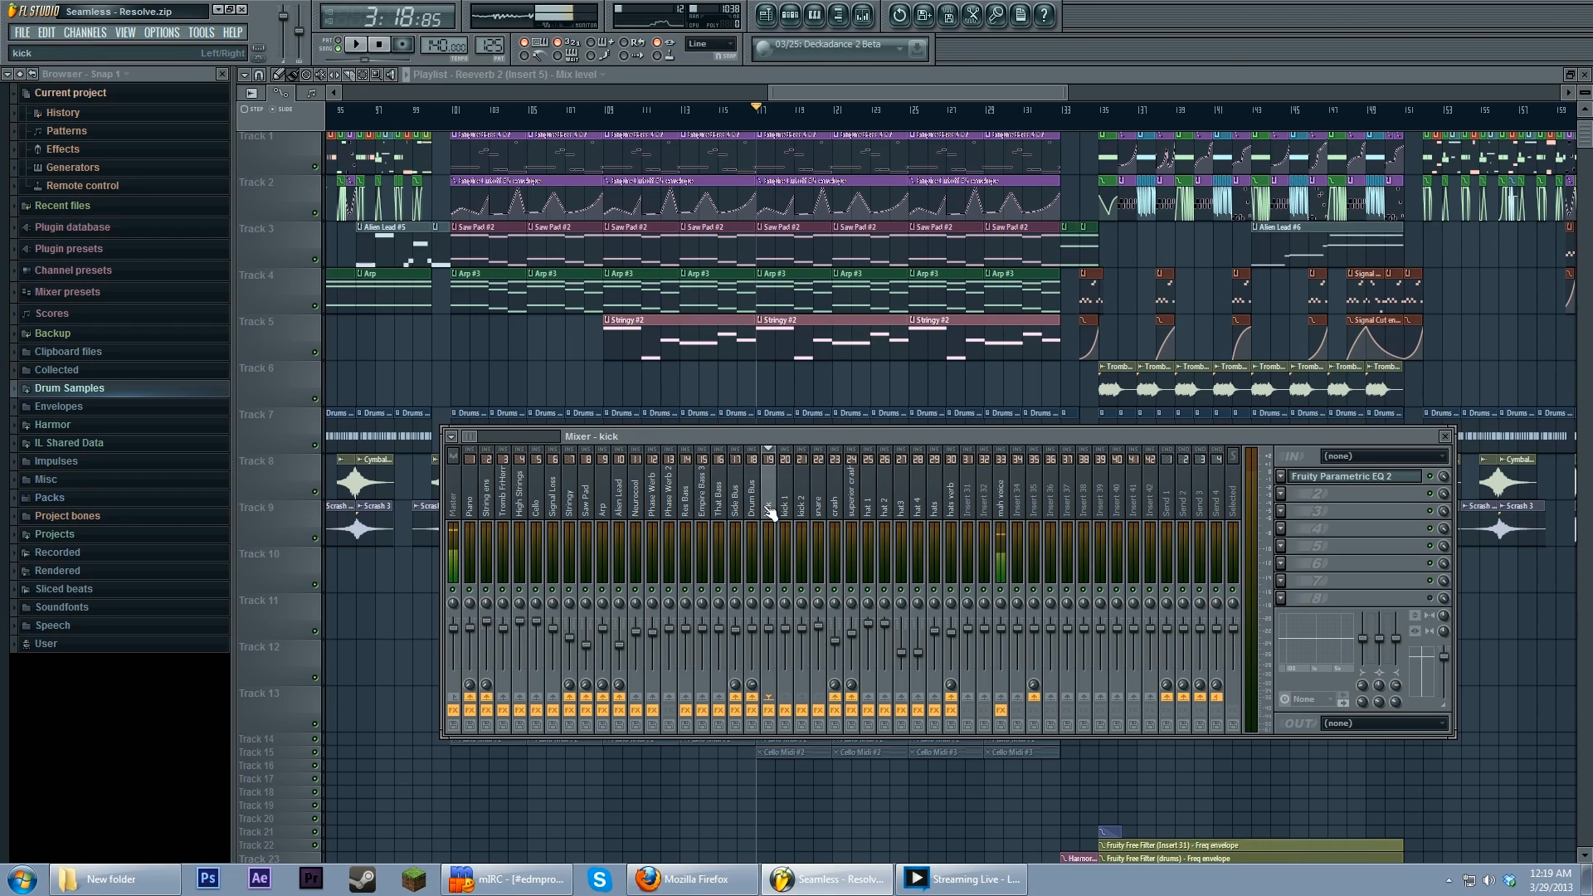
click(821, 511)
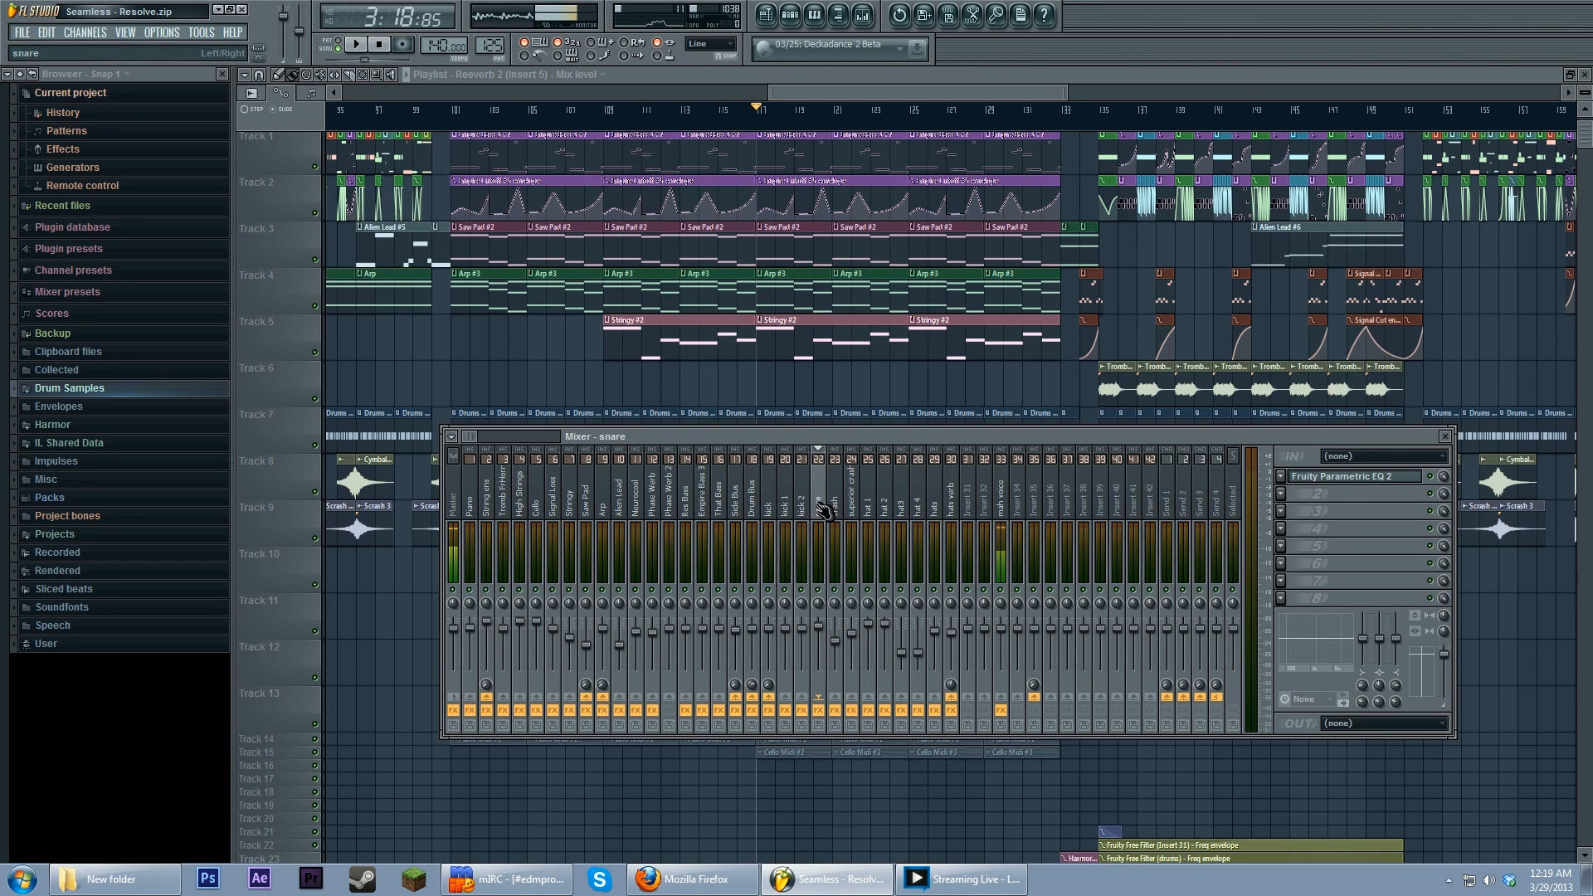
click(756, 511)
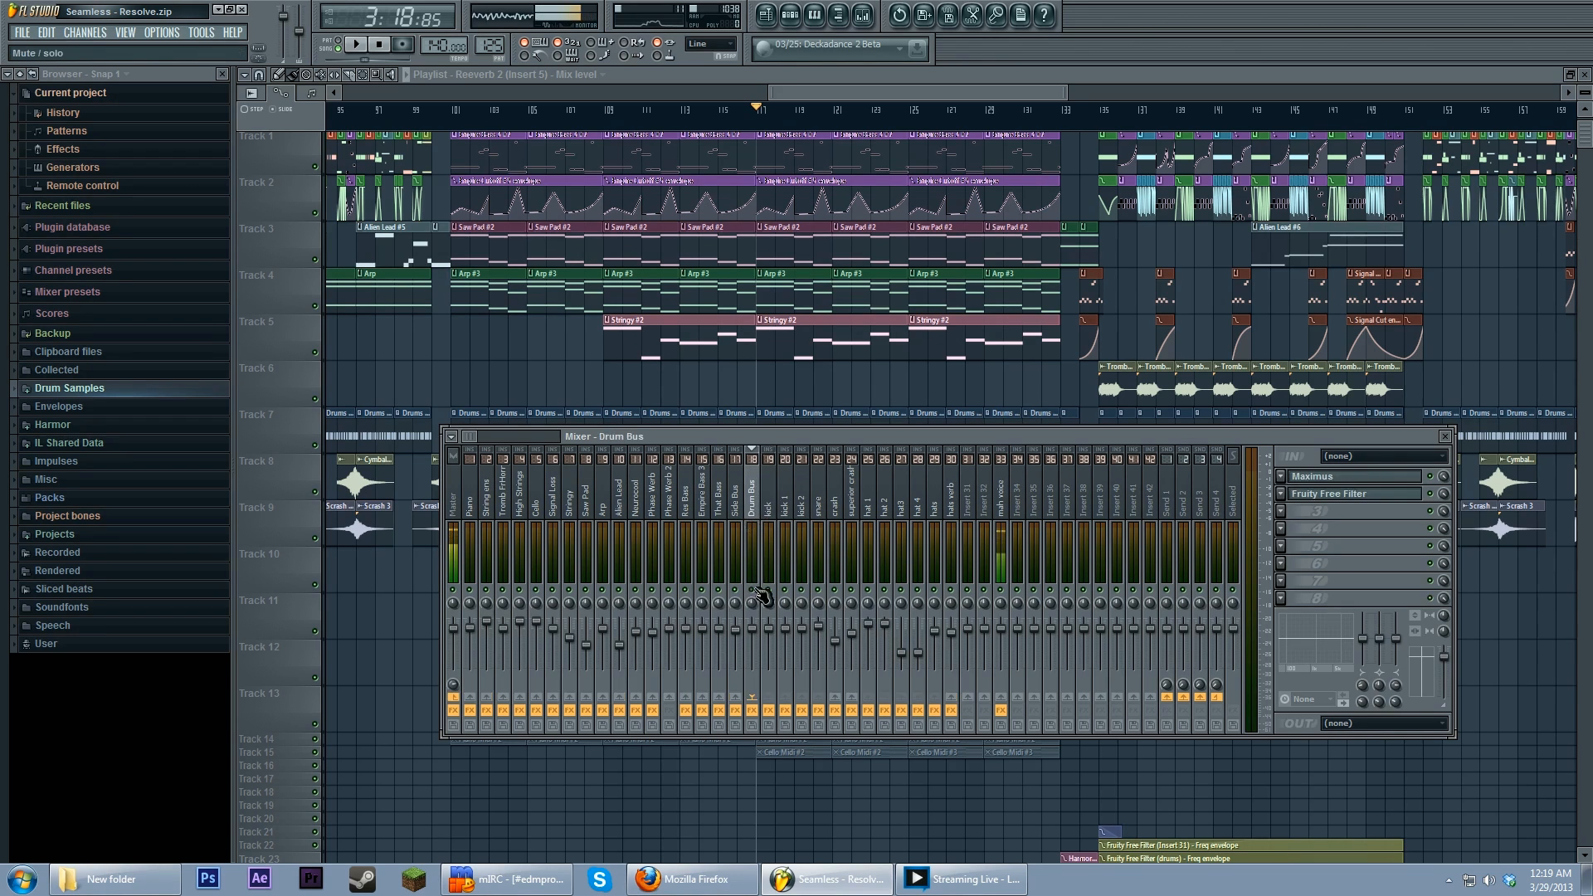
click(773, 515)
click(822, 511)
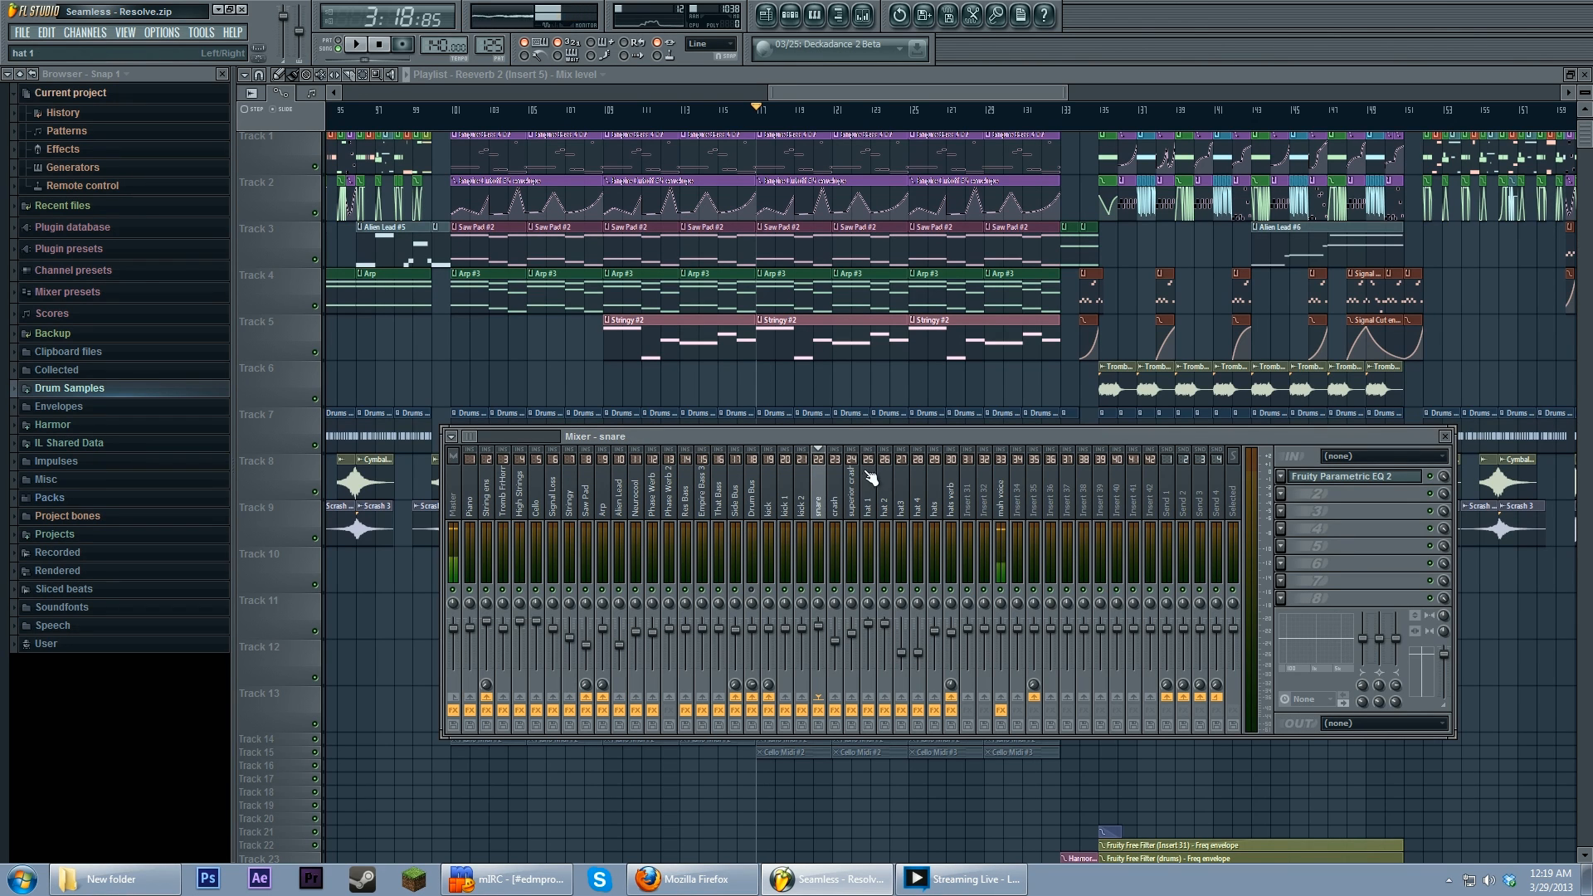
Step: Select the Side Bus track, play the chorus section again to watch the mixer levels, and stop playback
click(735, 502)
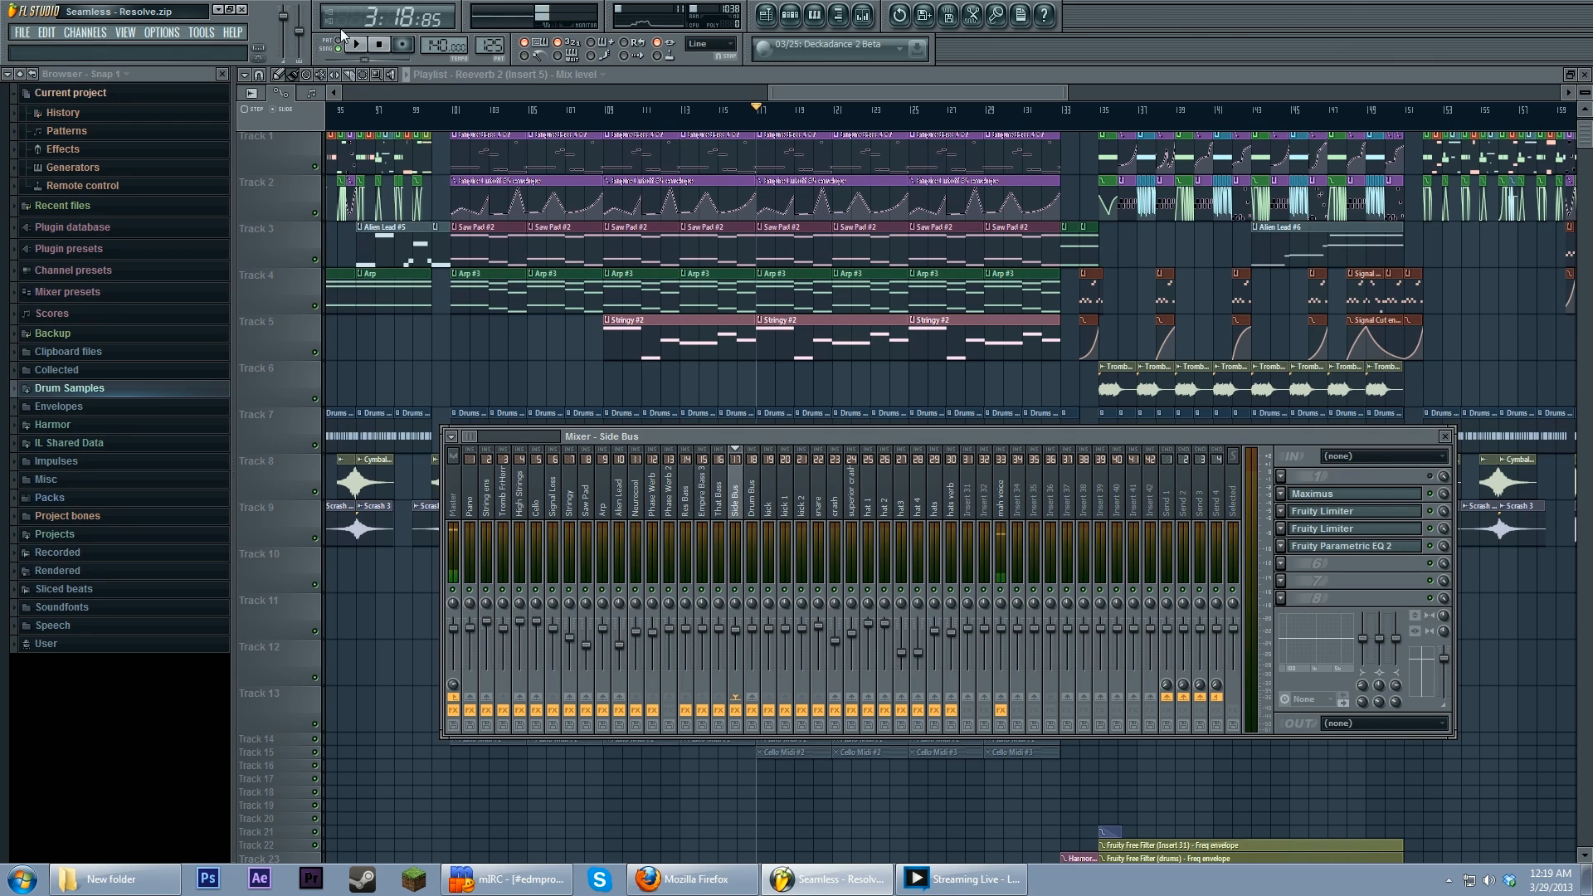
key(space)
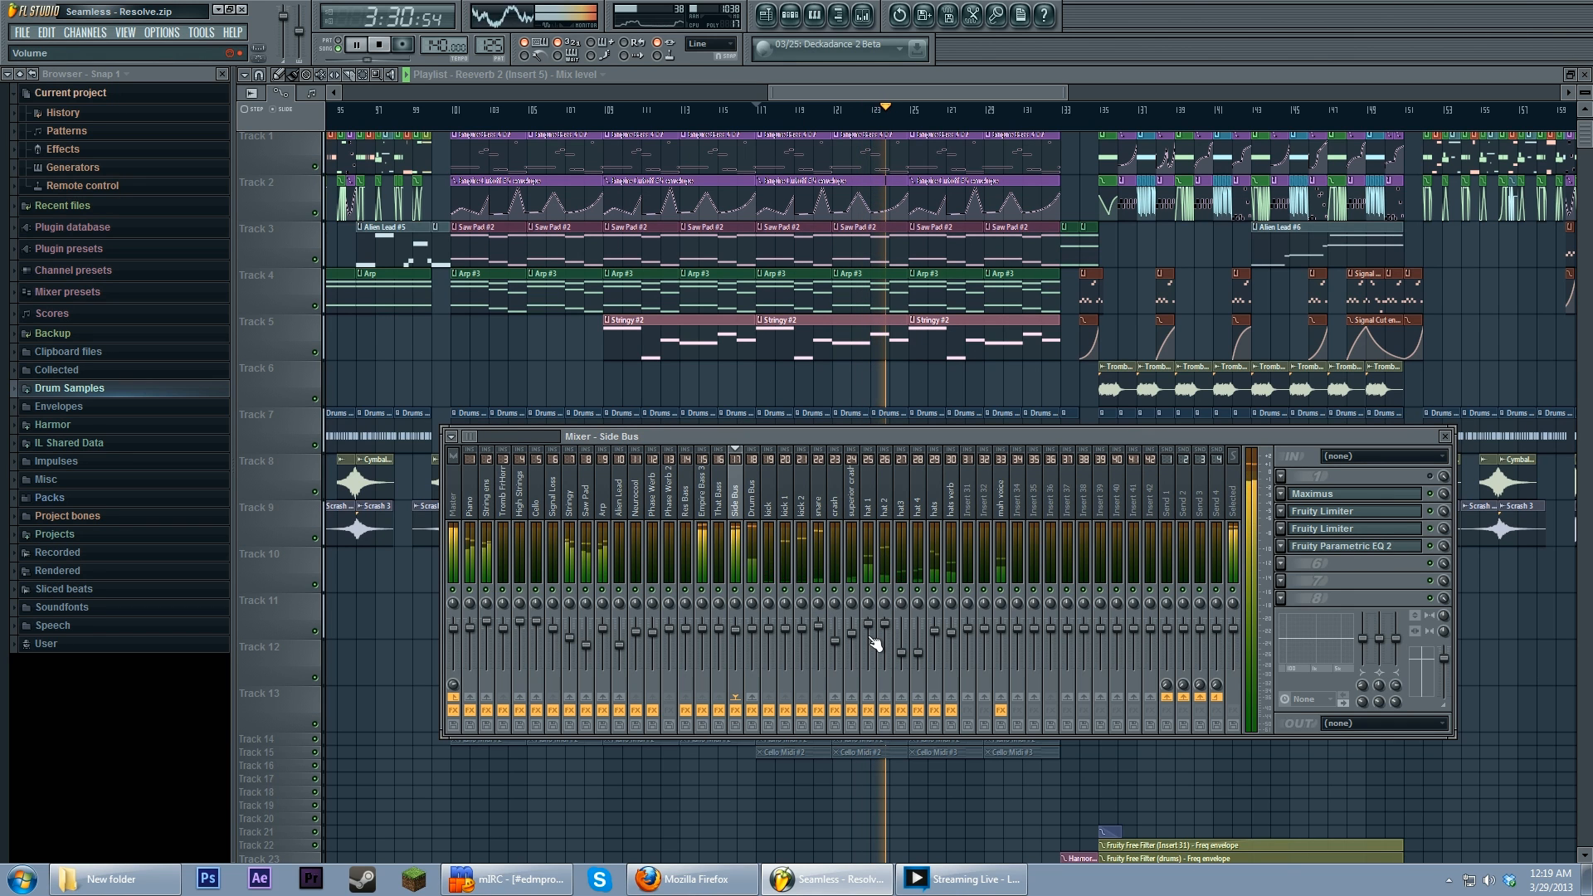
click(378, 48)
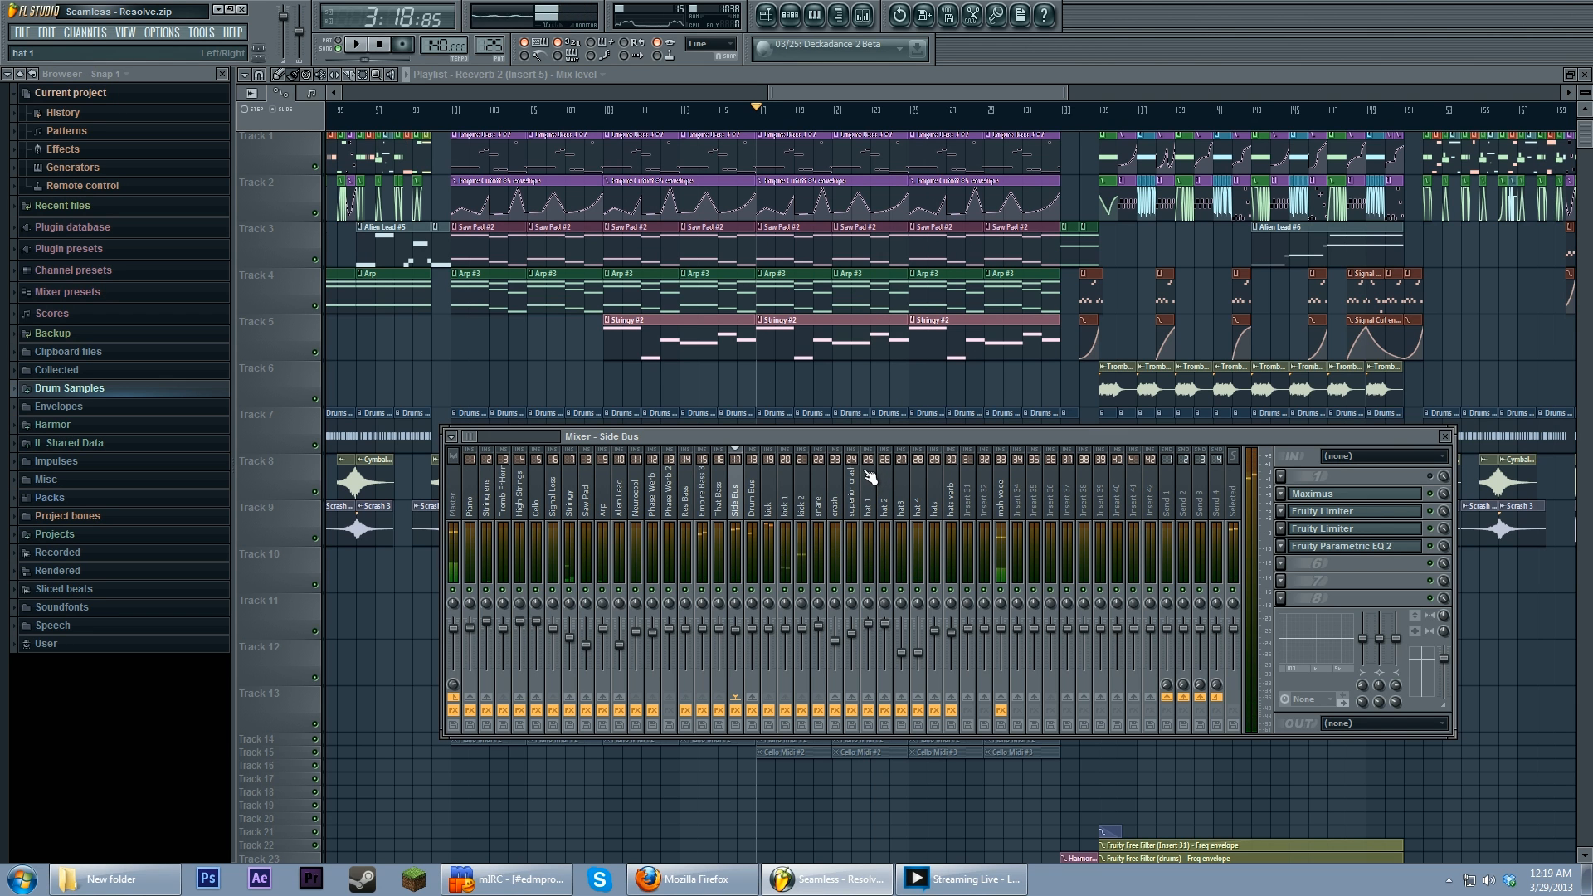
Step: Move the mixer up, select the Res Bass track, and briefly show its Fruity Parametric EQ 2
drag(830, 433, 828, 379)
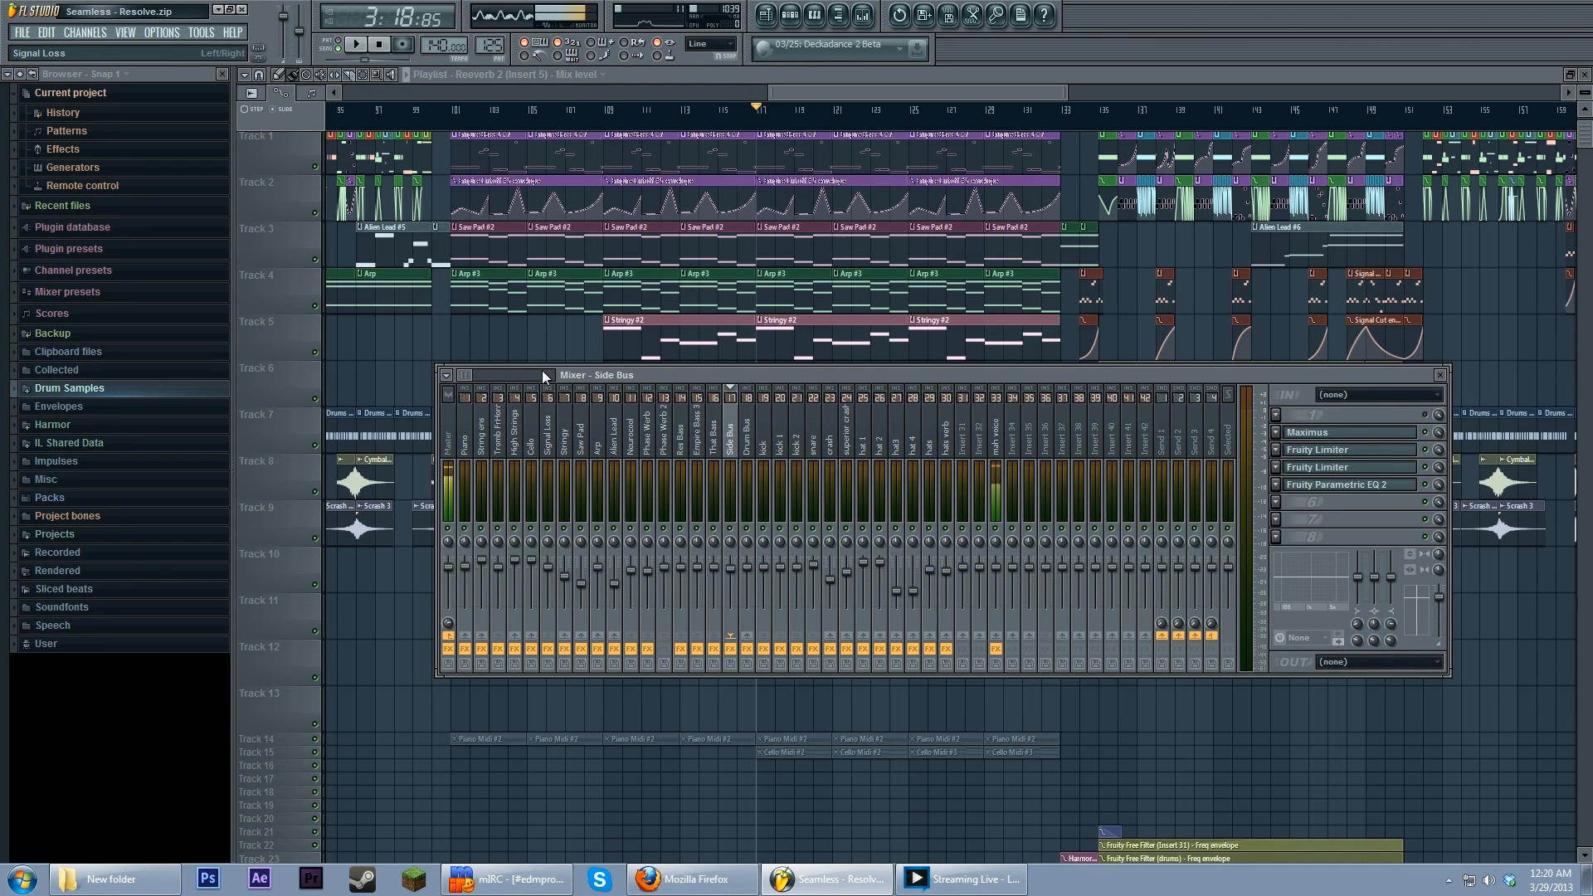
click(685, 440)
click(1396, 419)
click(1397, 421)
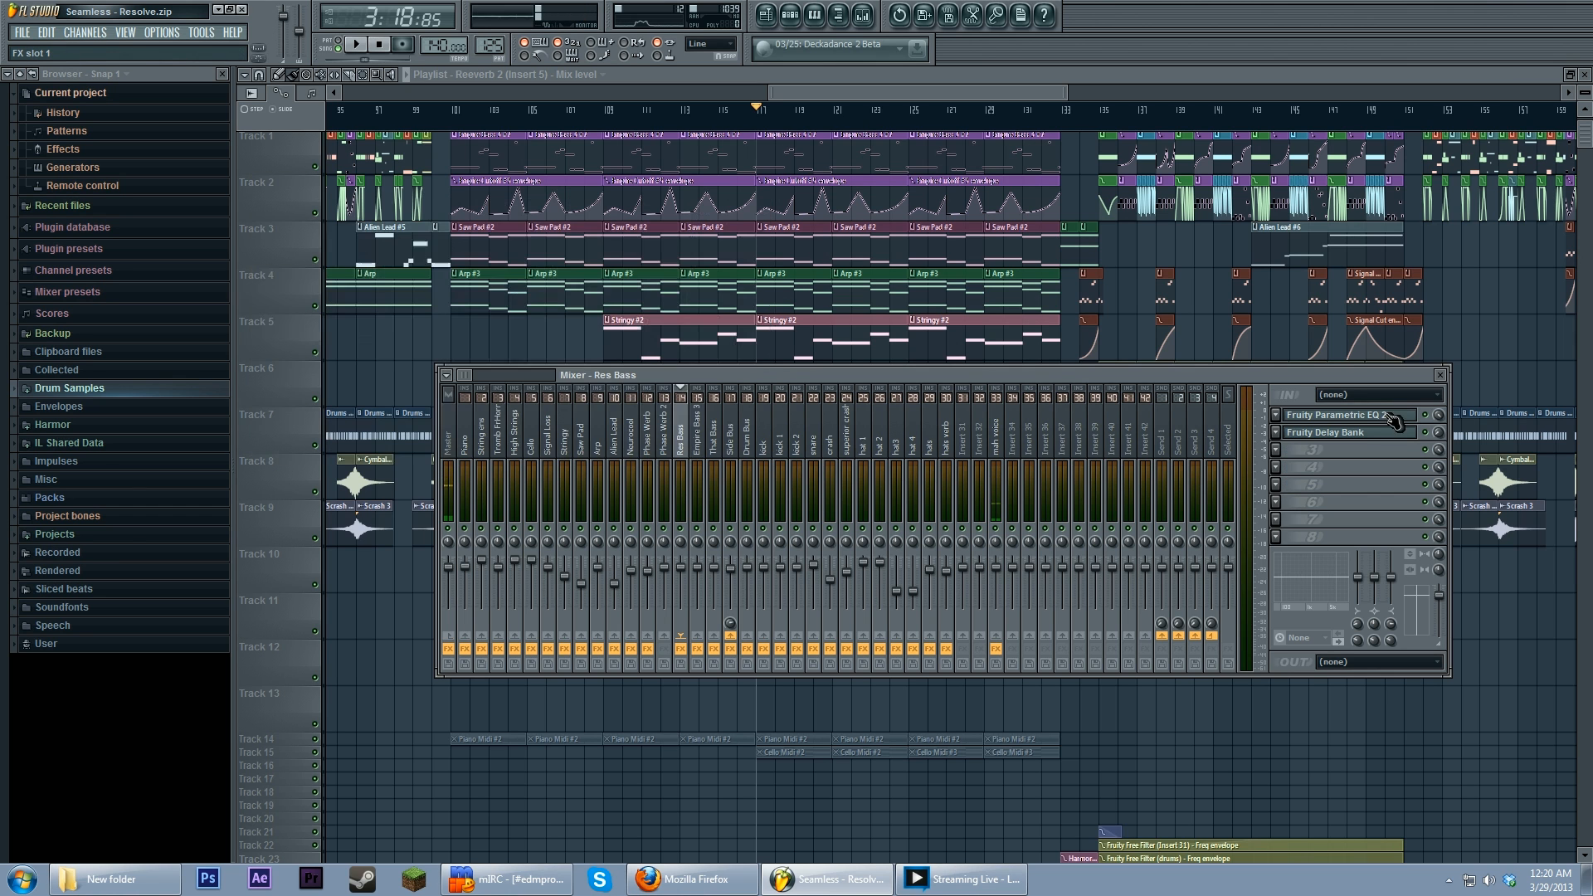
Step: Loop and play the Neurocool clip section in bar 73 of the playlist with the mixer shown
drag(538, 345, 1340, 398)
drag(713, 440, 857, 412)
scroll(858, 412, up, 2)
drag(1127, 316, 775, 384)
scroll(775, 384, up, 4)
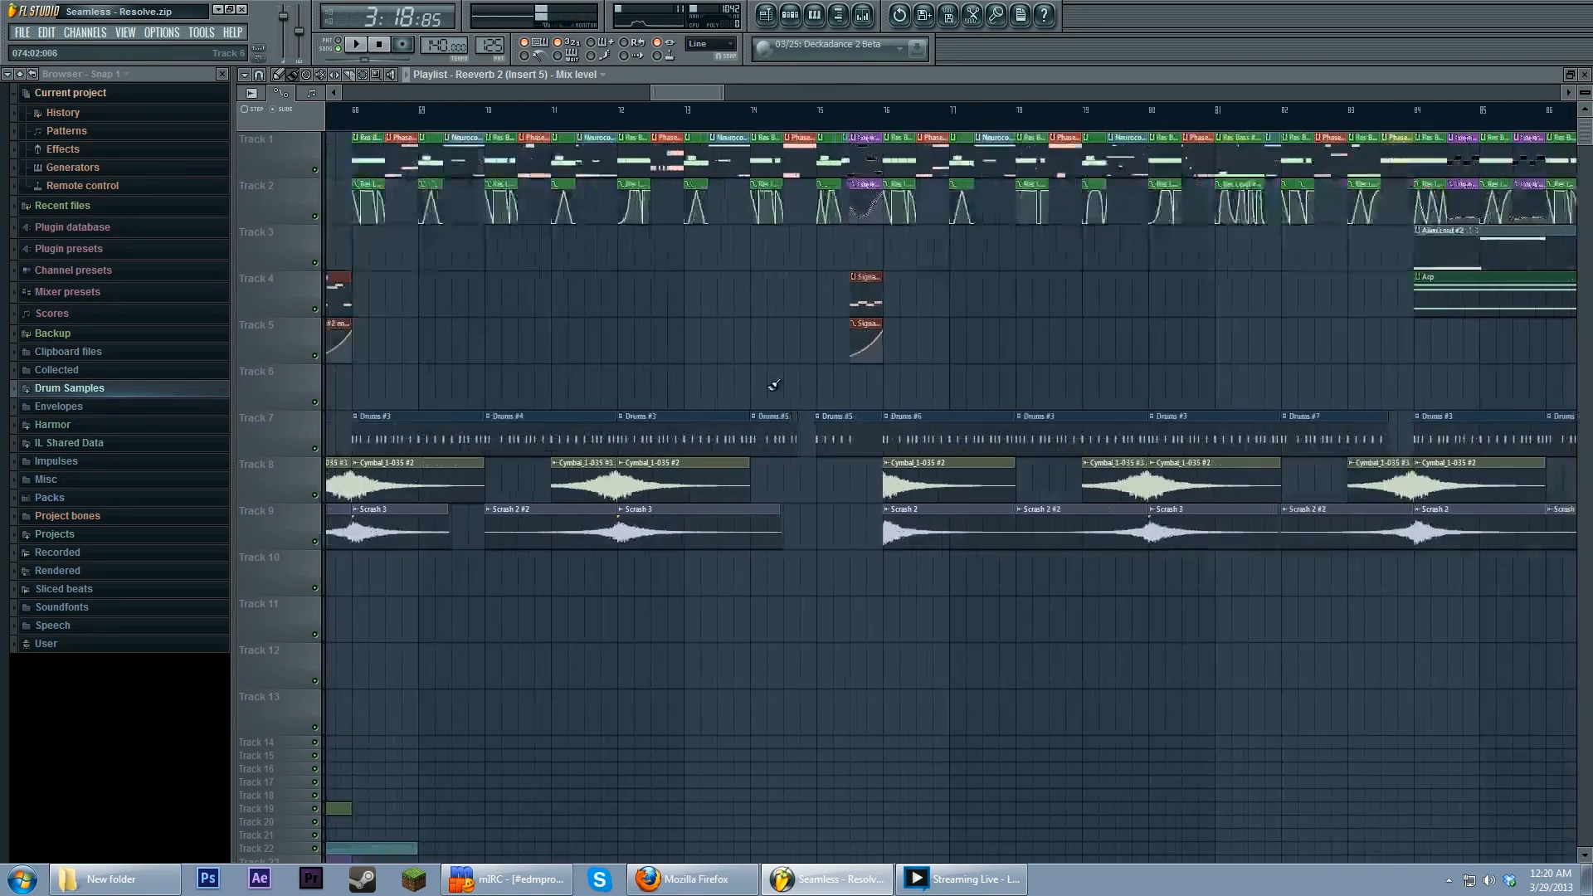
drag(848, 325, 891, 327)
drag(824, 119, 866, 133)
click(864, 16)
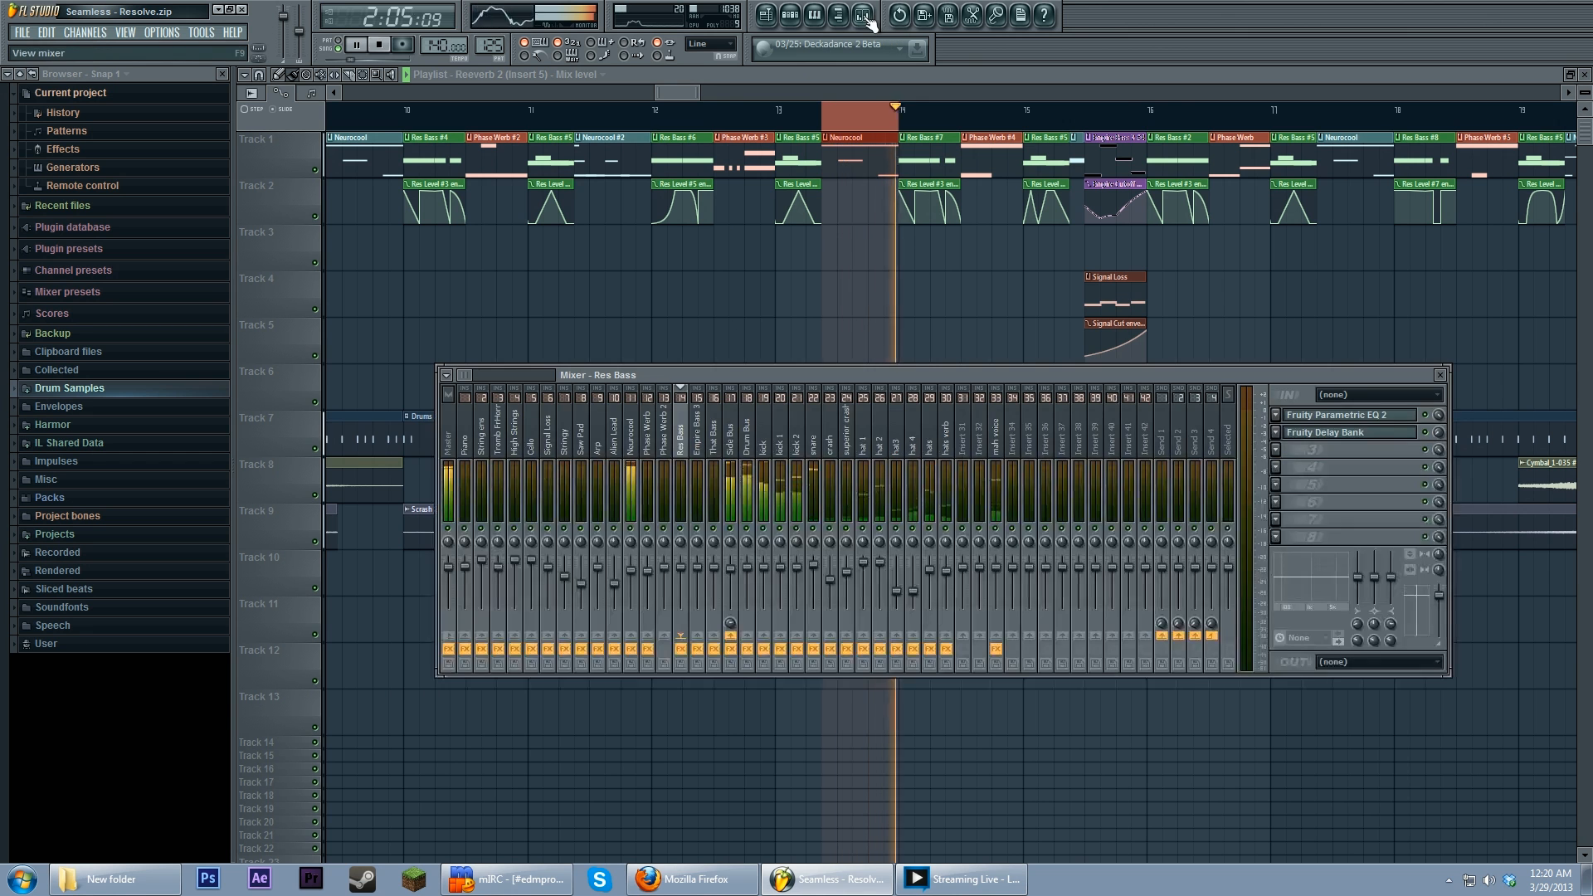
Step: Inspect the Neurocool track's Fruity Parametric EQ 2 during playback, close it, and clear the playlist's time selection
click(631, 422)
click(1345, 417)
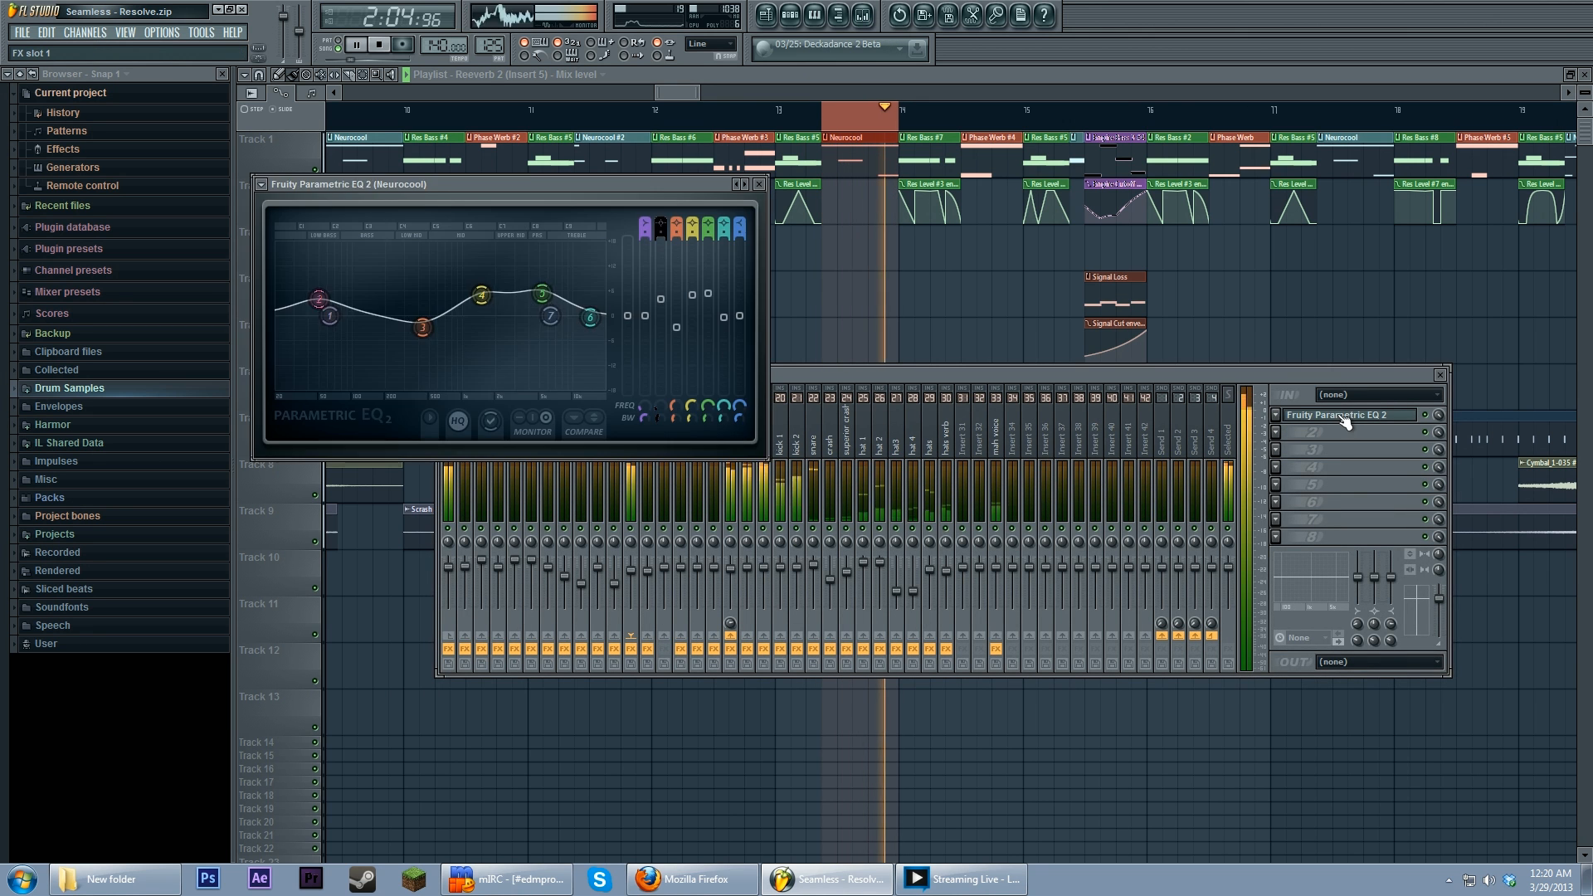
click(1344, 417)
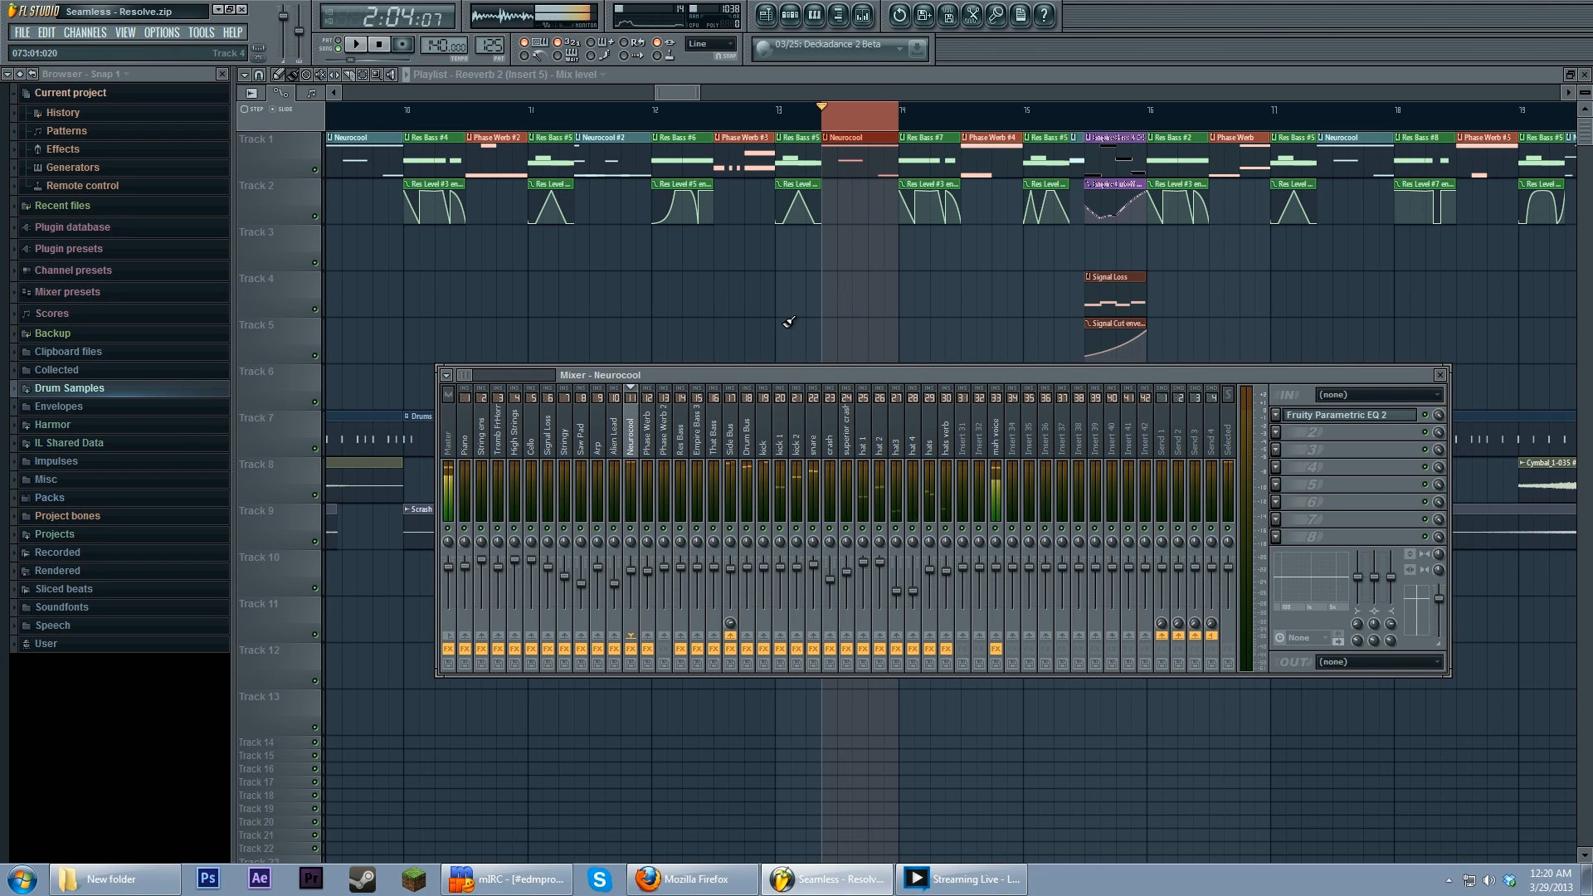
click(874, 116)
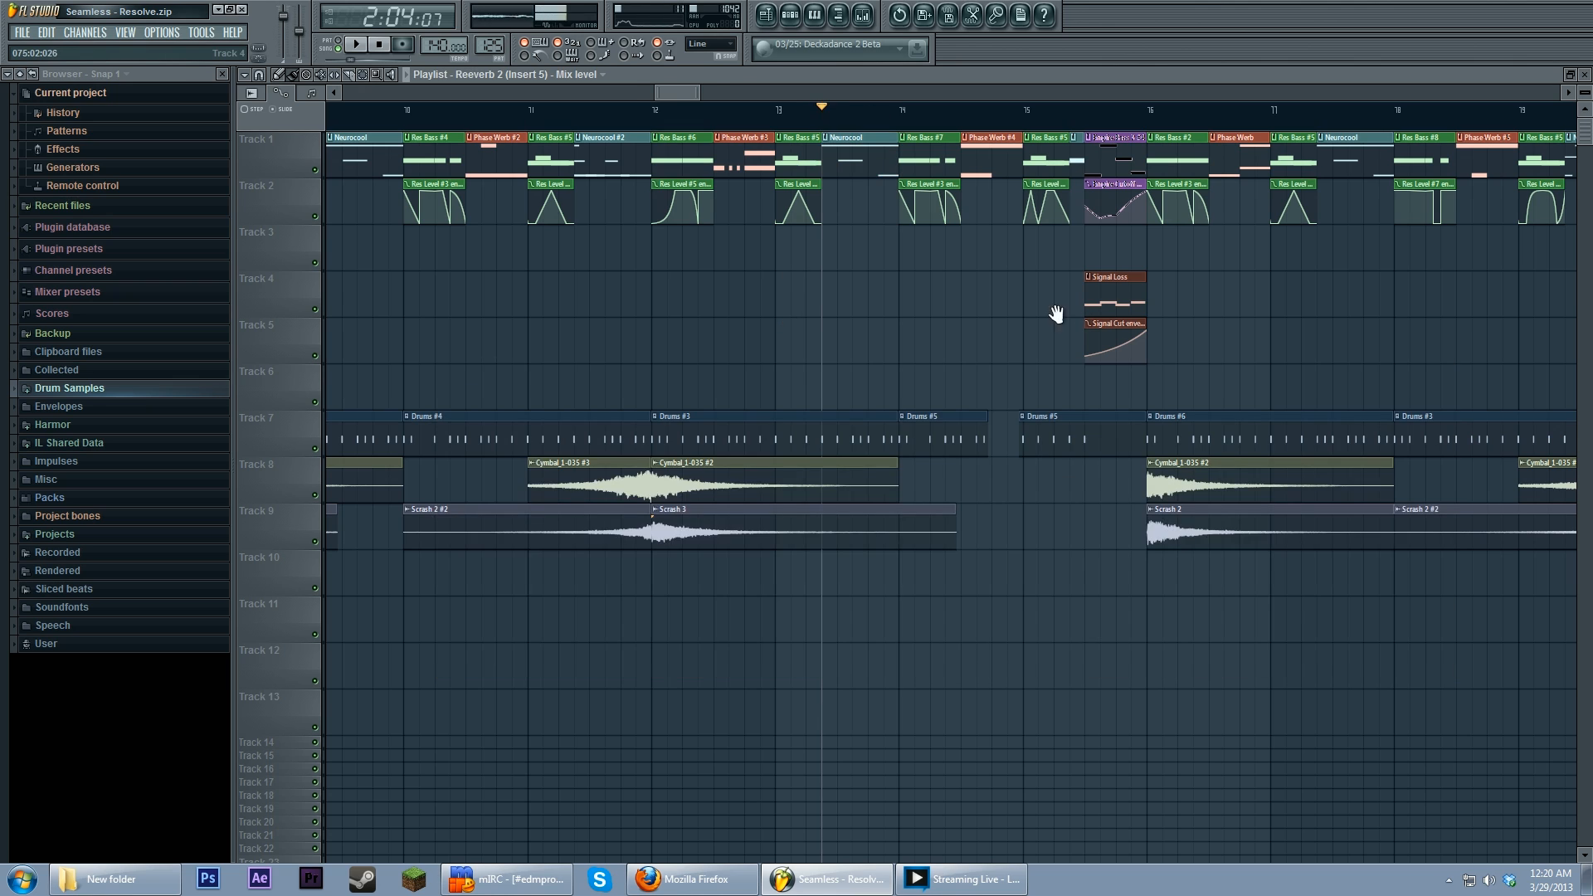
Step: Play the chorus from the third Stringy #2 clip in the playlist, and stop playback
scroll(1076, 320, down, 10)
drag(1173, 362, 855, 379)
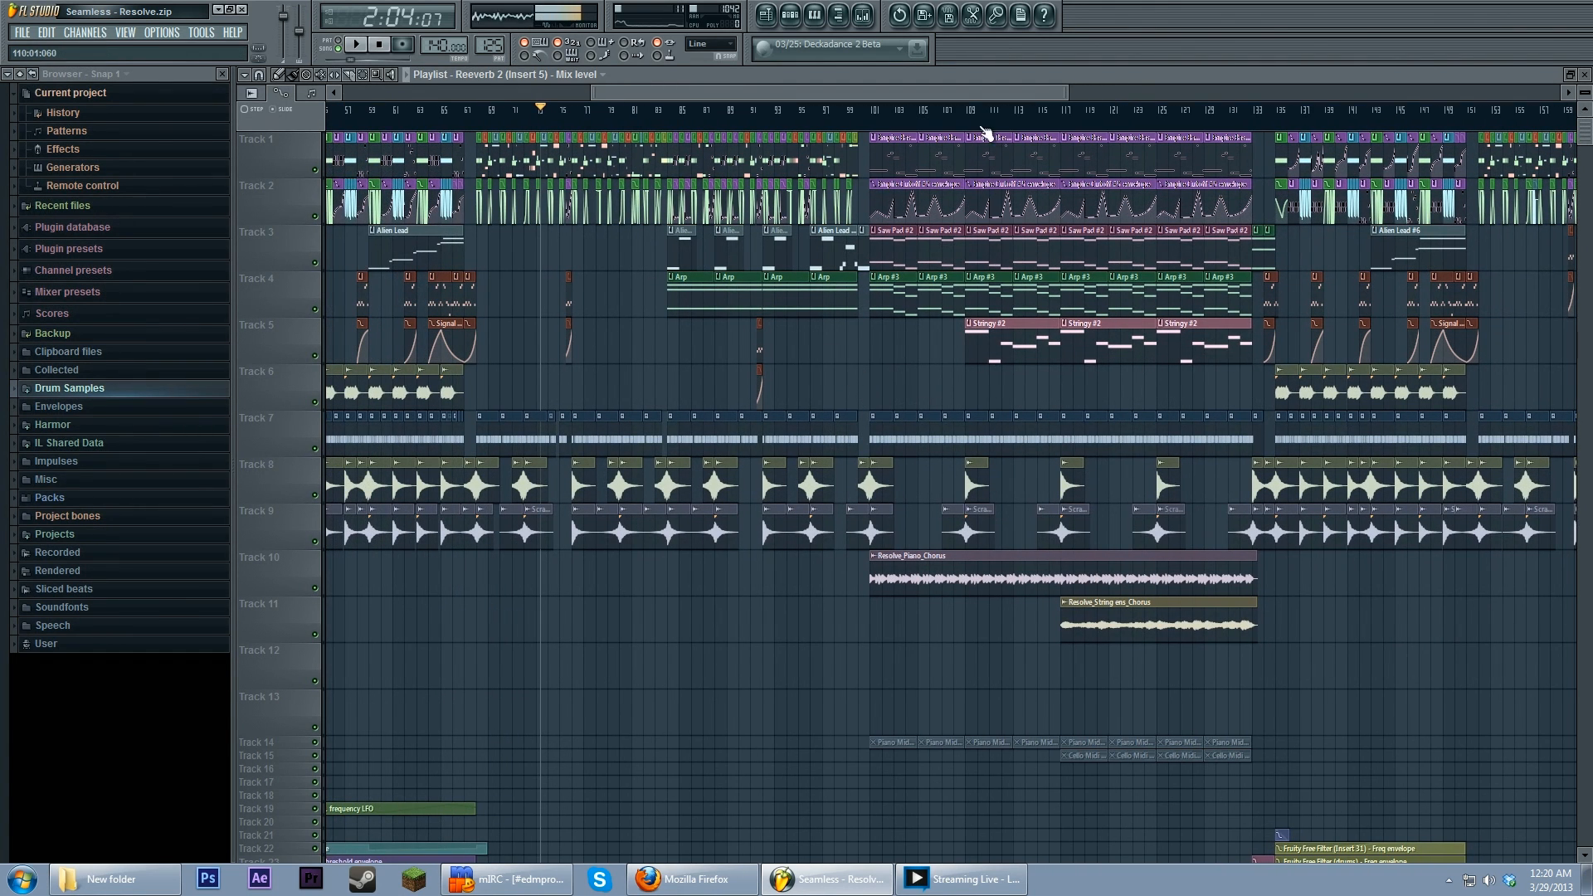
drag(1029, 204, 776, 204)
key(space)
click(906, 117)
drag(711, 399, 411, 407)
drag(1377, 374, 751, 363)
drag(565, 358, 935, 687)
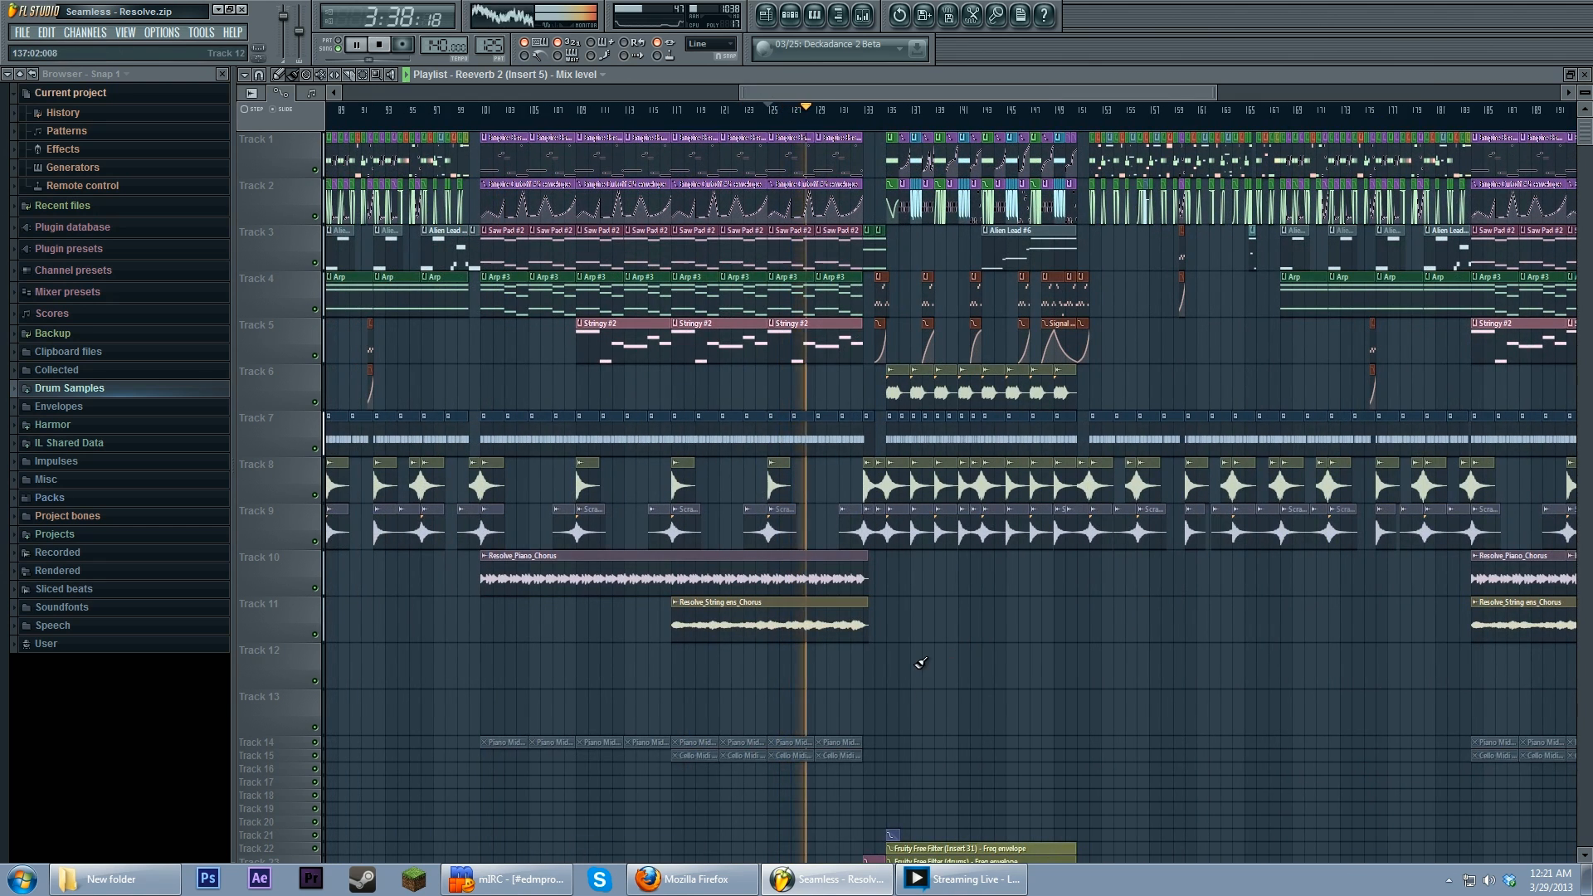
key(space)
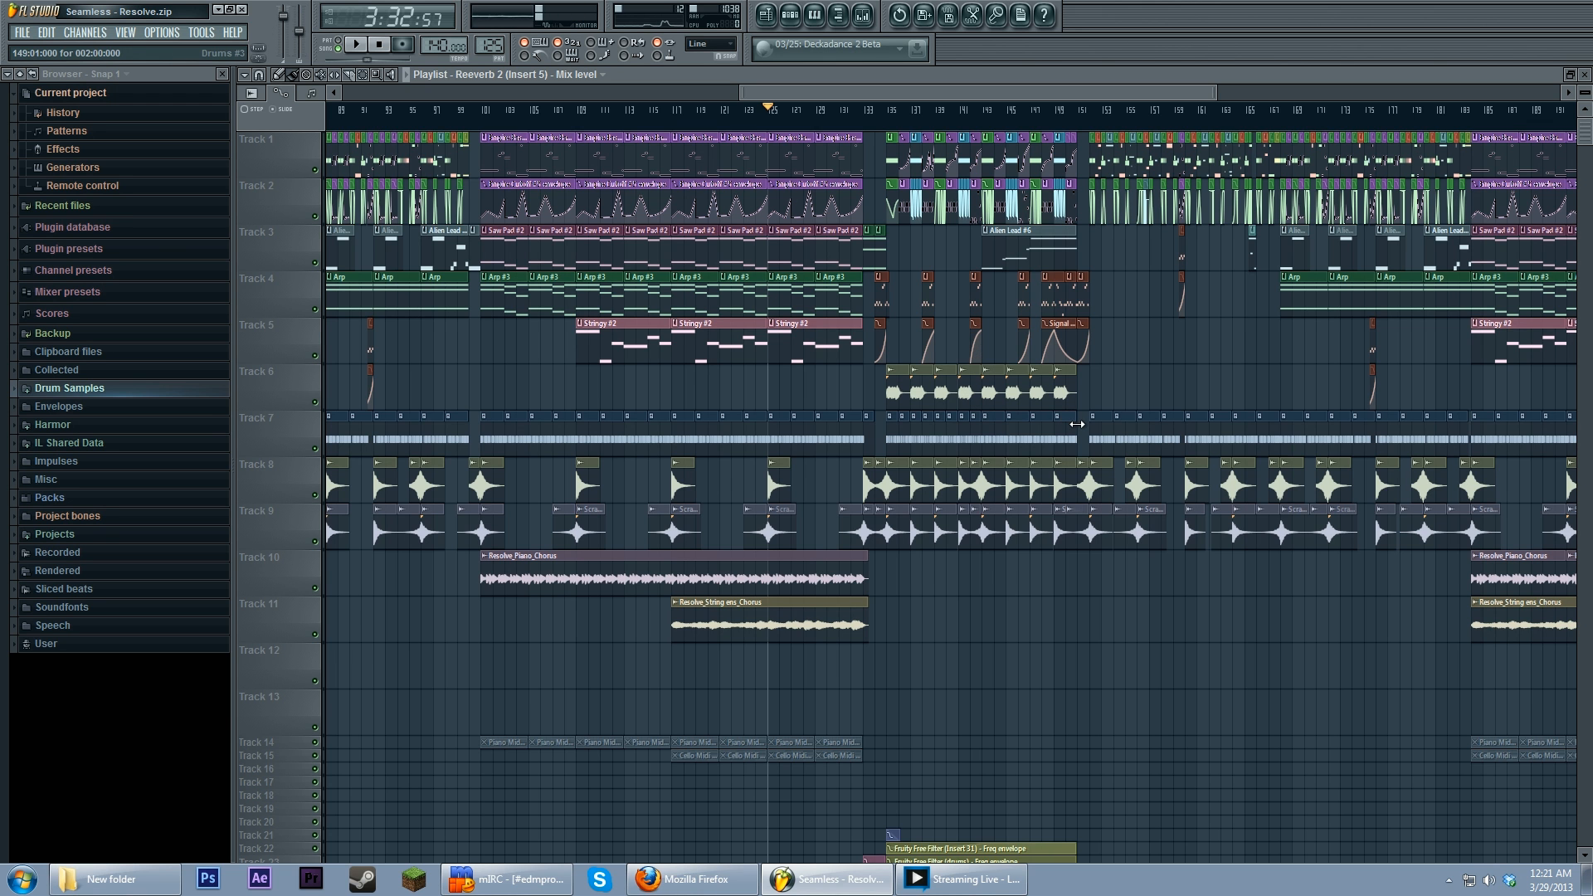
Step: Show the whole arrangement in the playlist, reopen the mixer, and select the Side Bus track
scroll(1085, 431, down, 6)
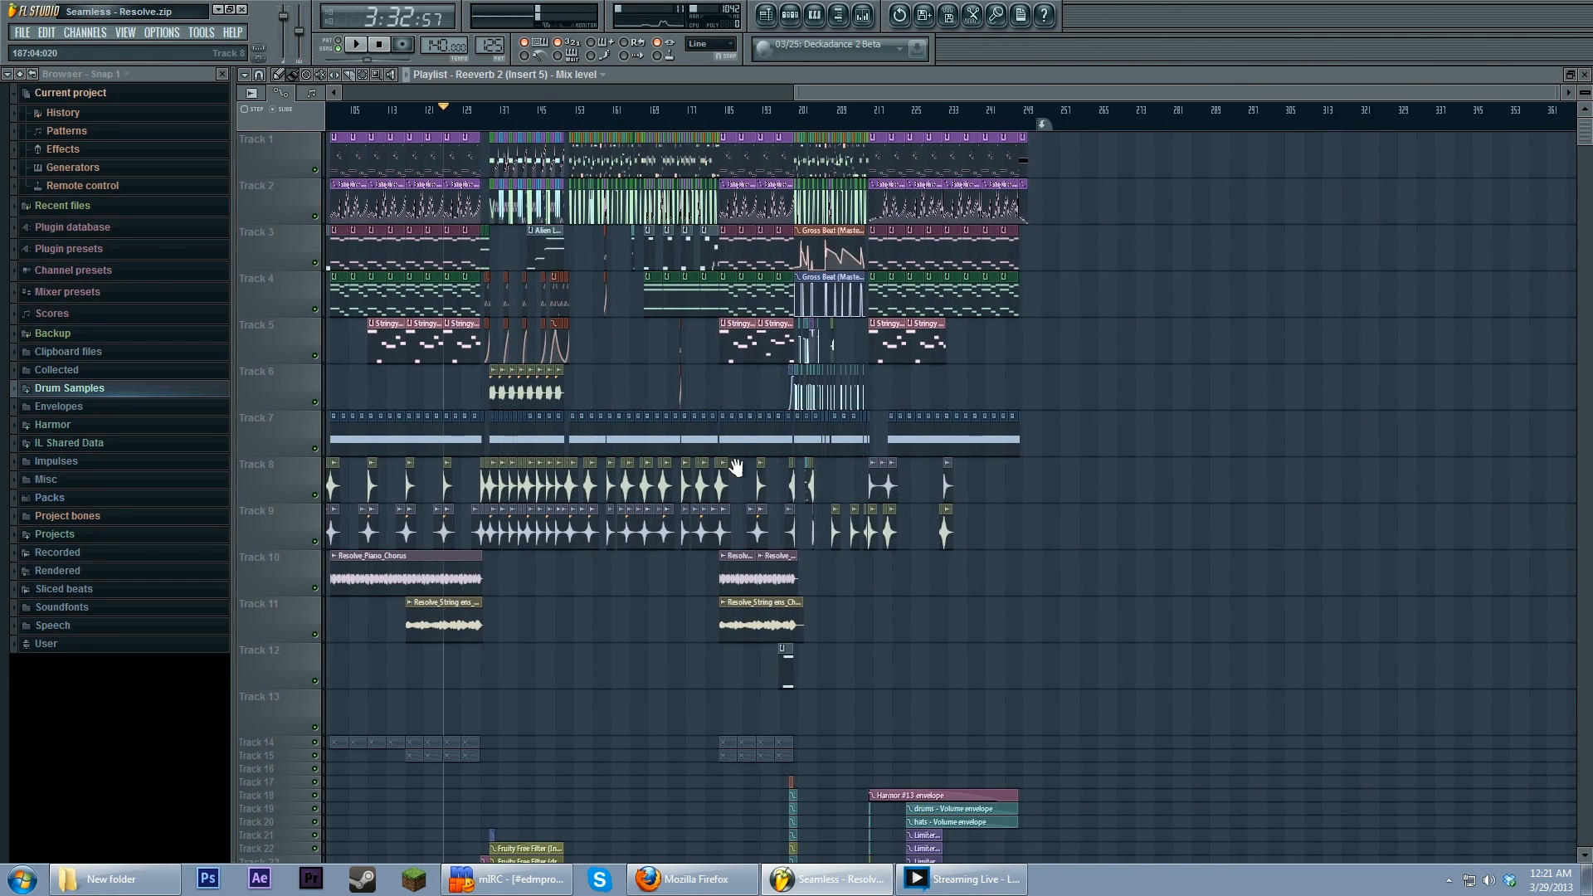
scroll(736, 467, left, 5)
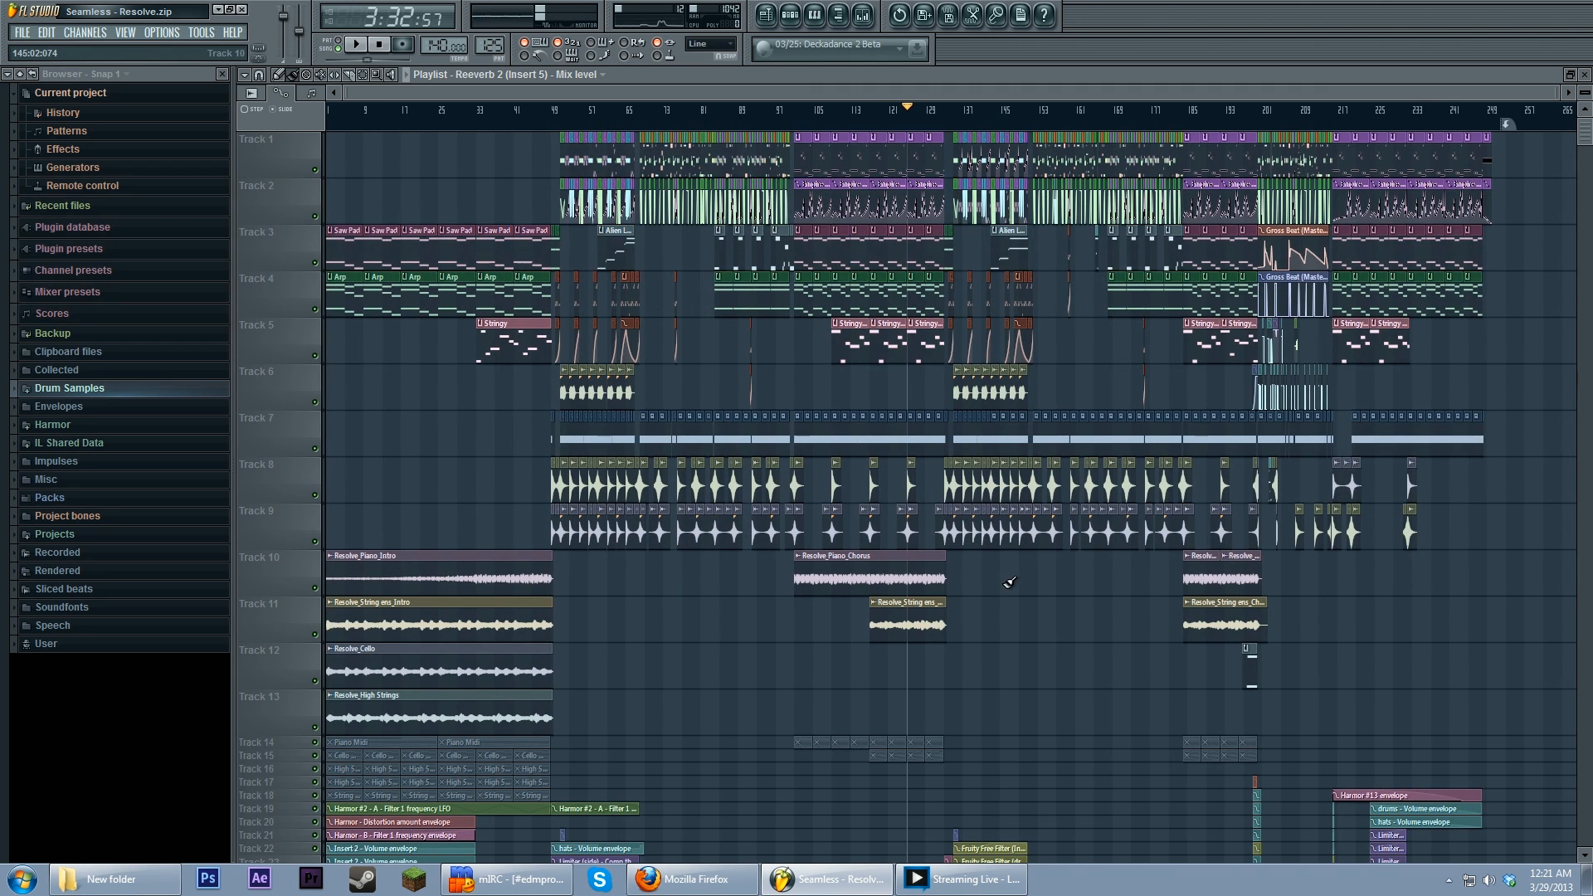
click(870, 26)
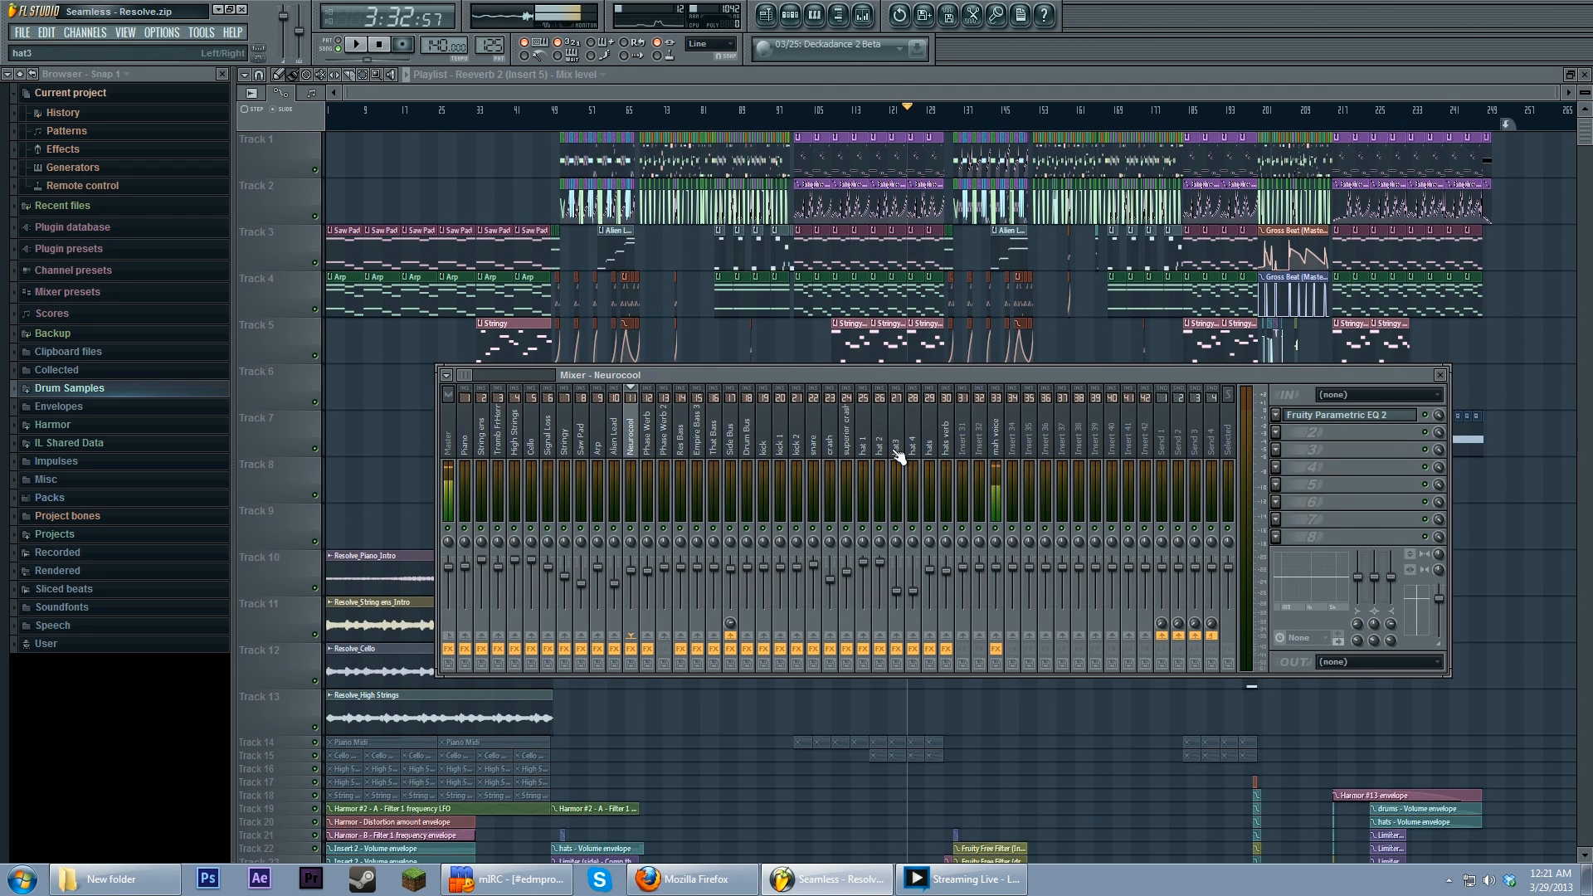
click(734, 444)
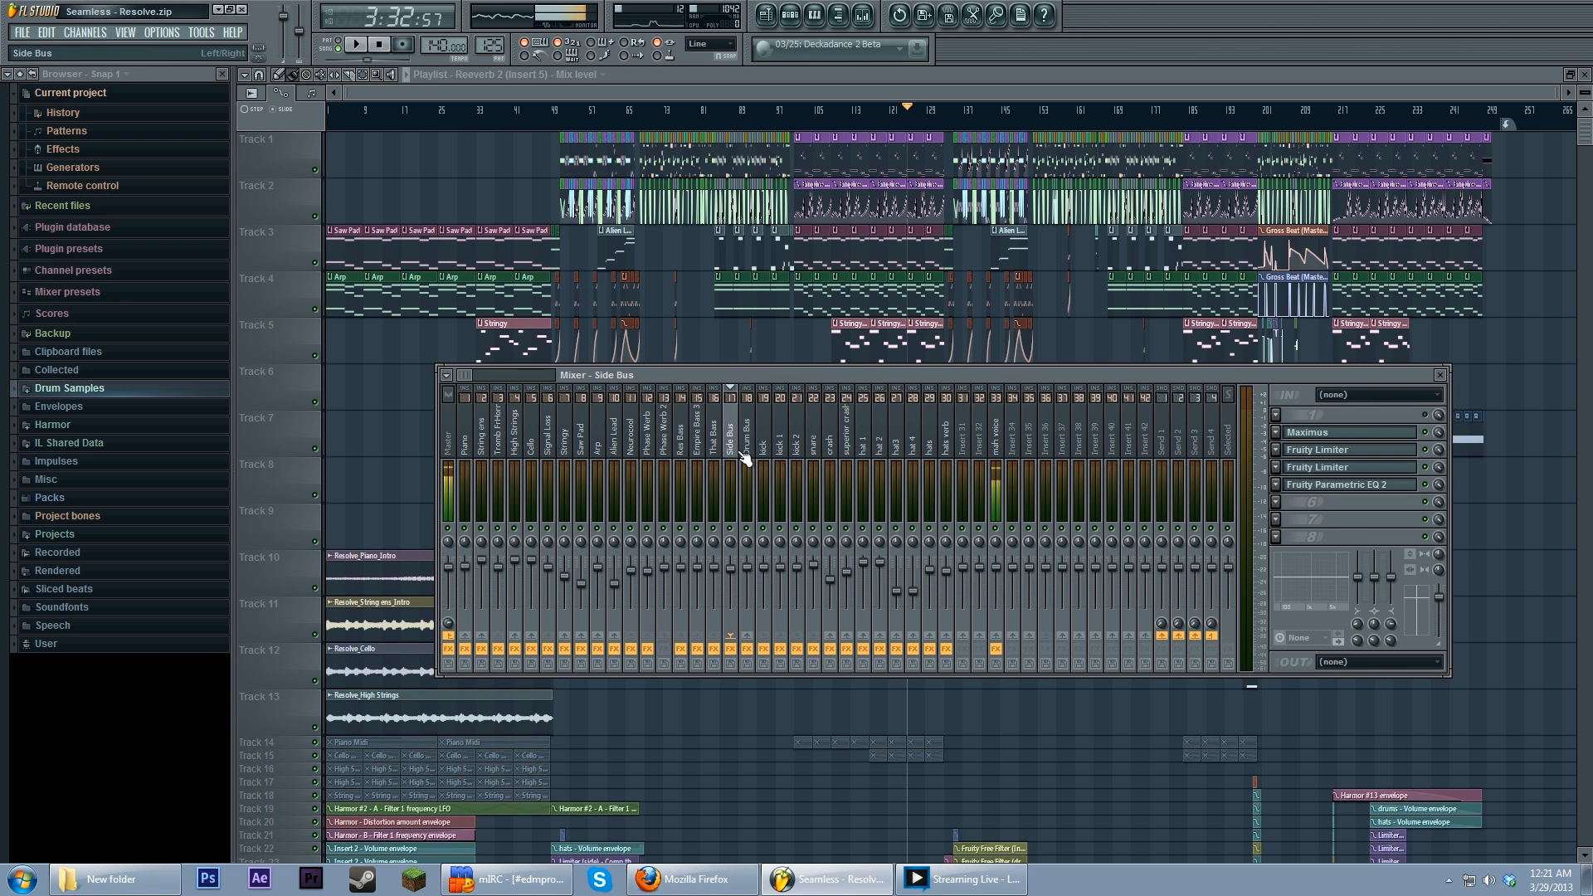
Step: Open the Master track's Maximus, reposition its window, and compare the compression curves of the low, mid and master bands
click(452, 435)
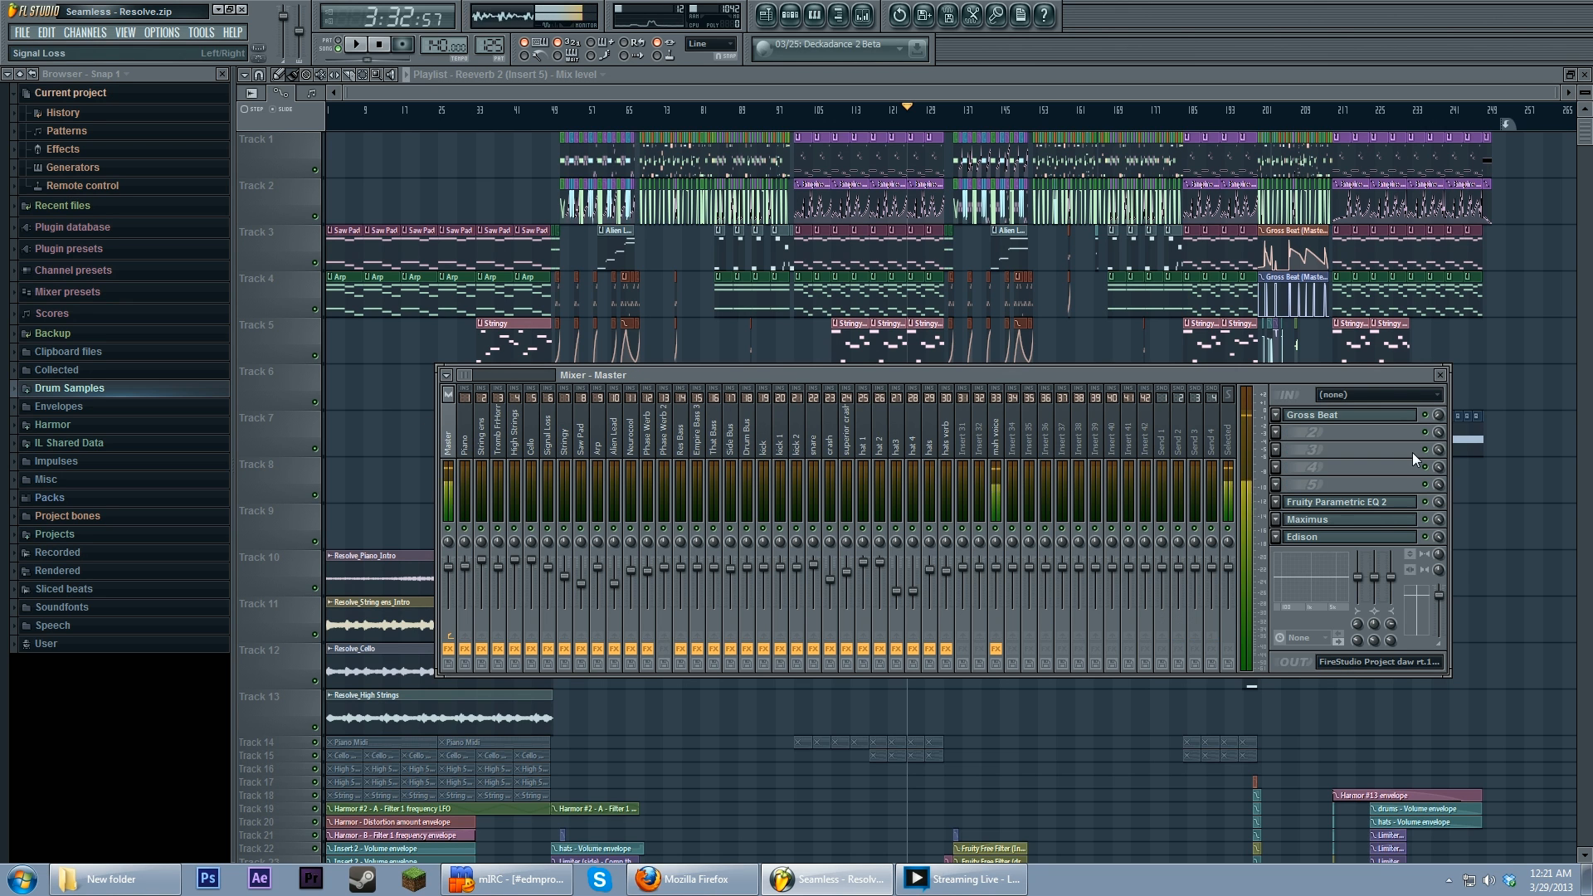
click(1384, 520)
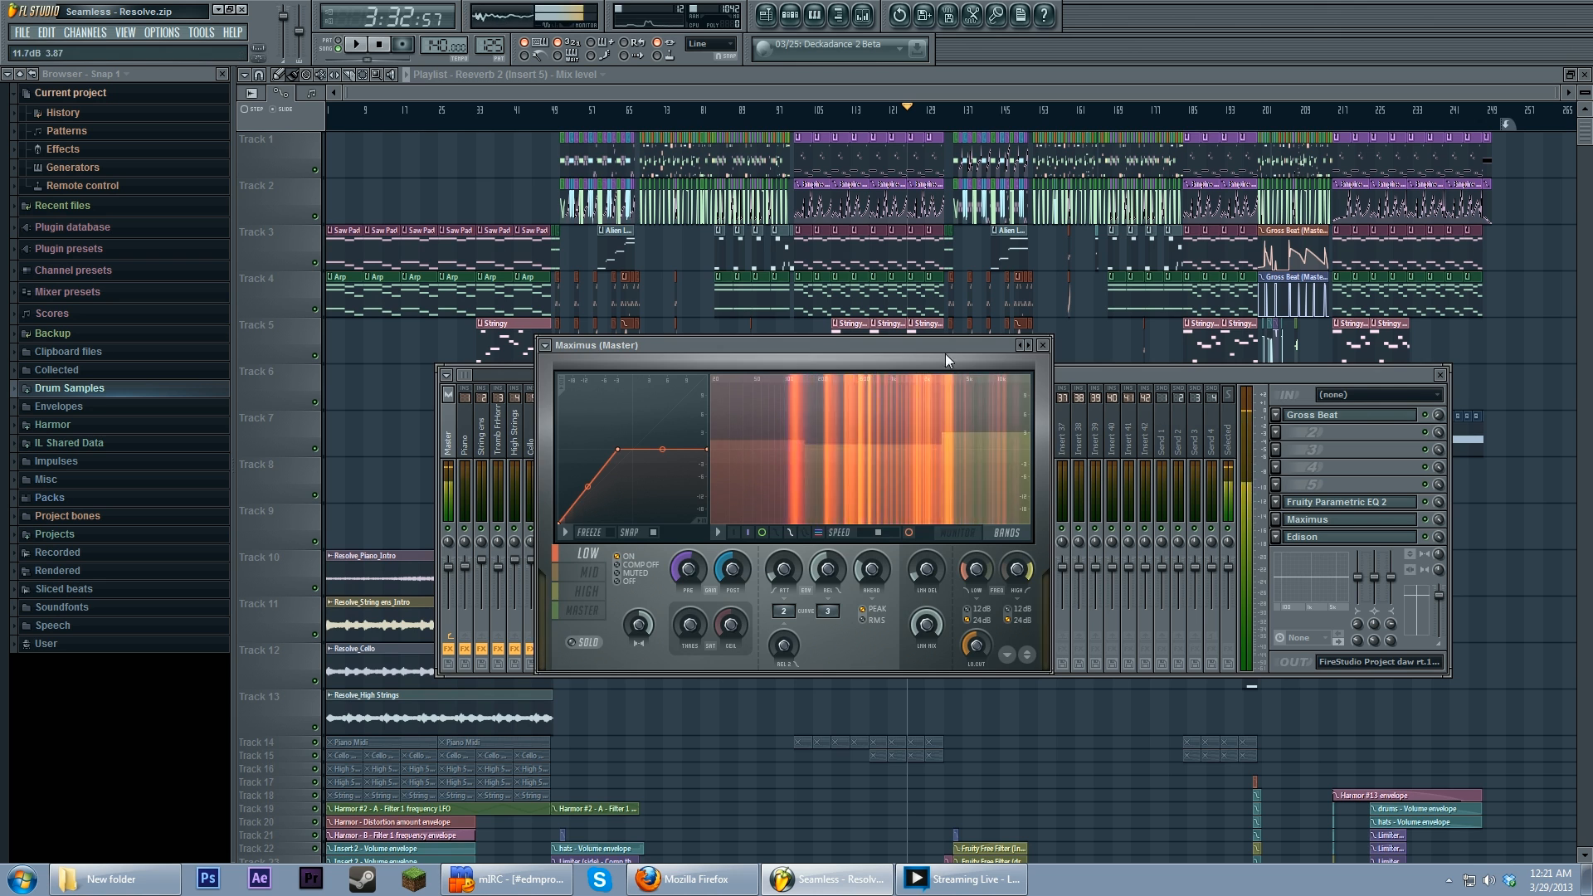
drag(949, 347, 918, 355)
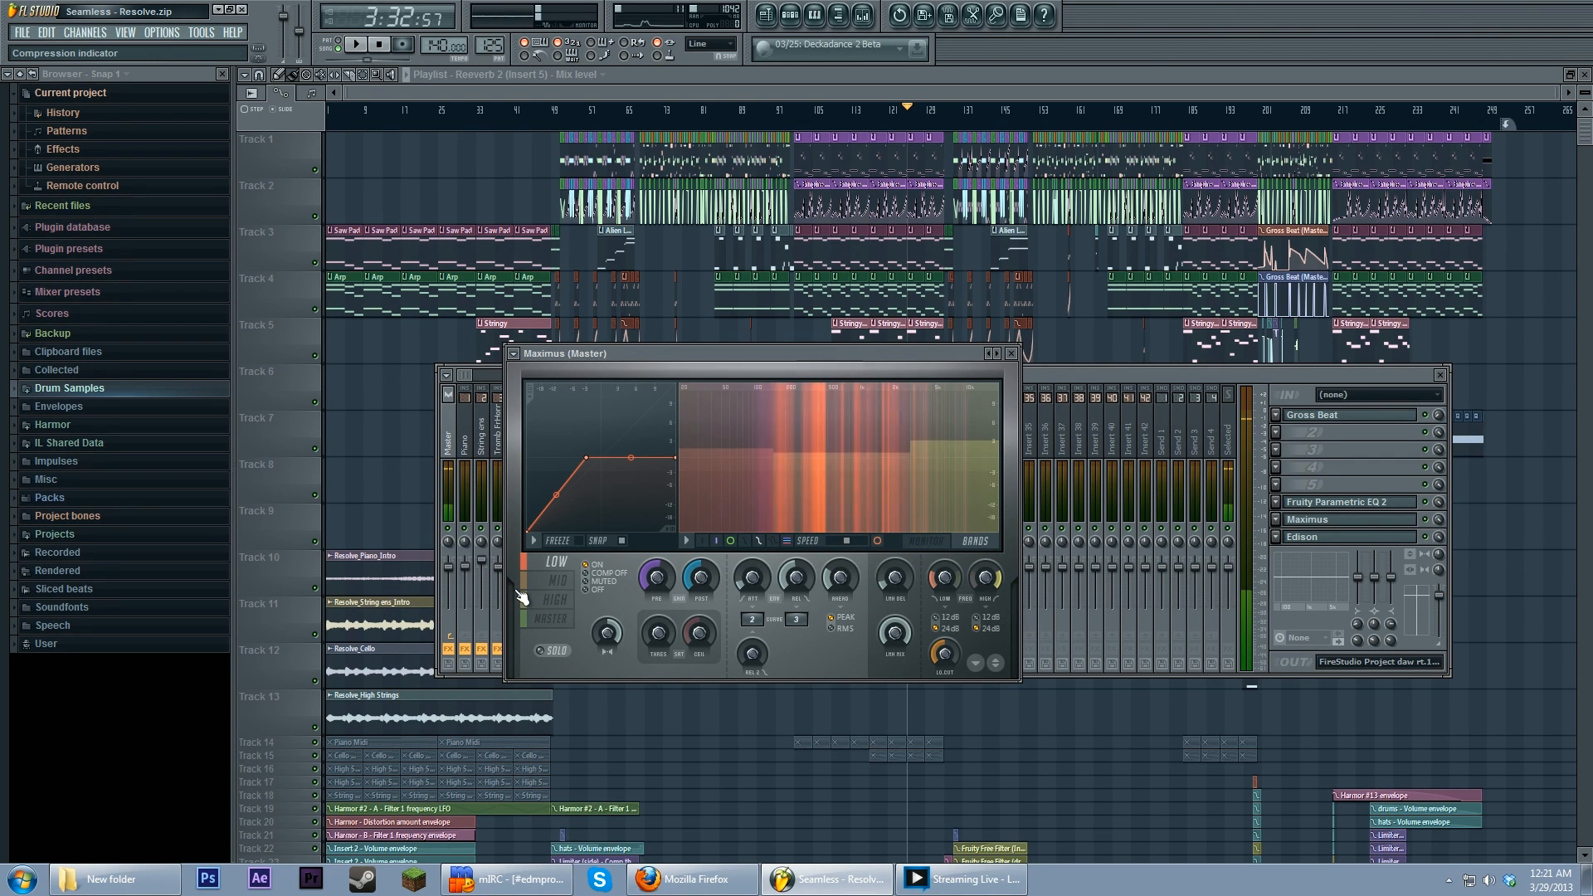
click(558, 581)
click(555, 620)
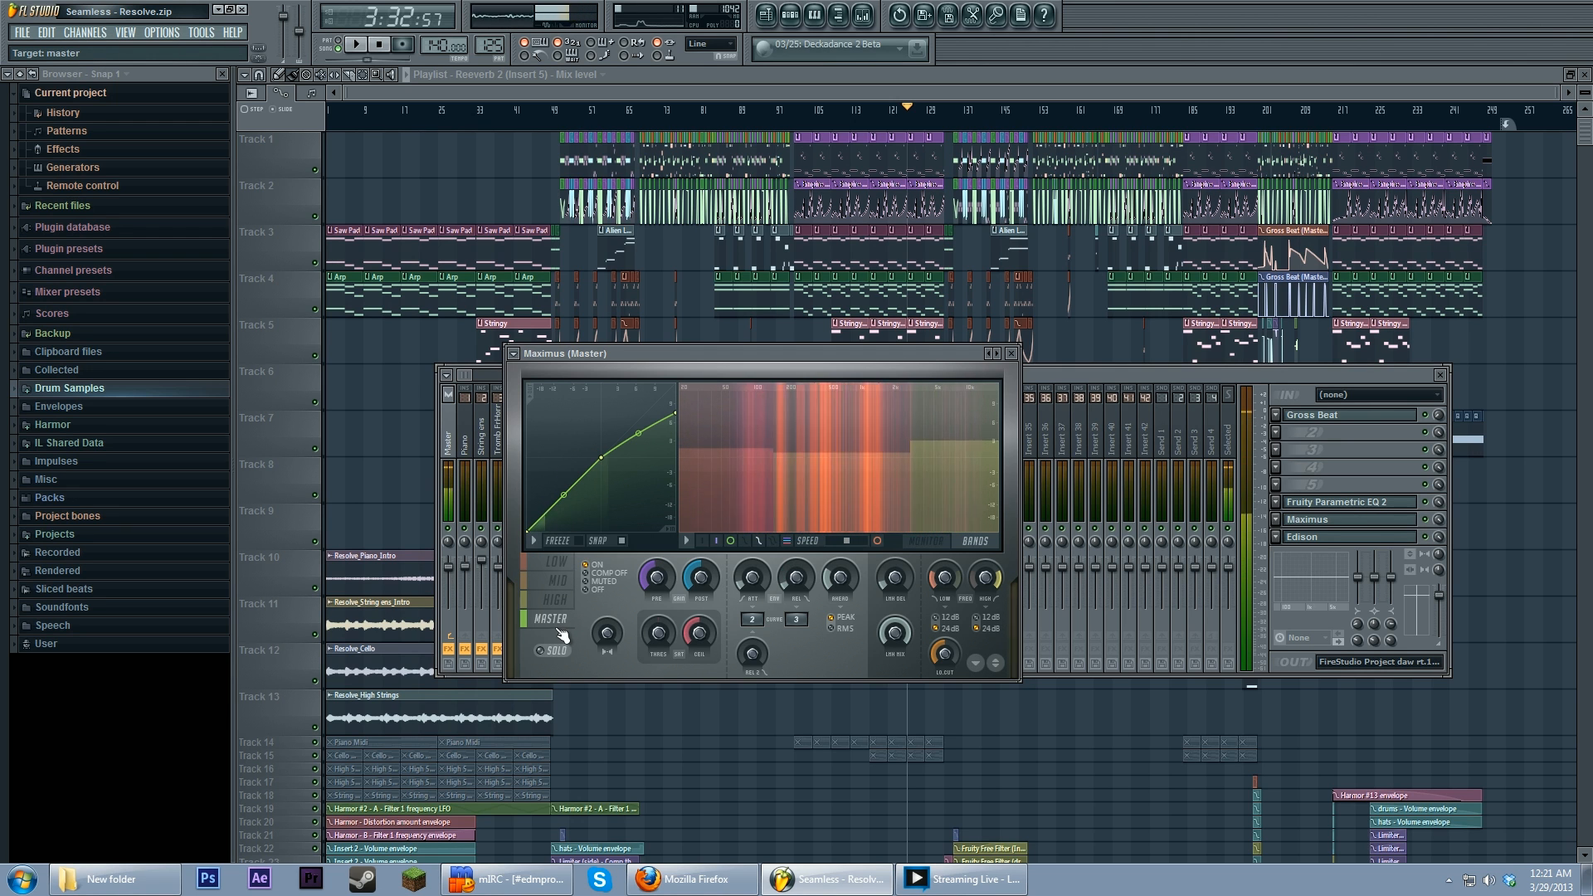
click(556, 566)
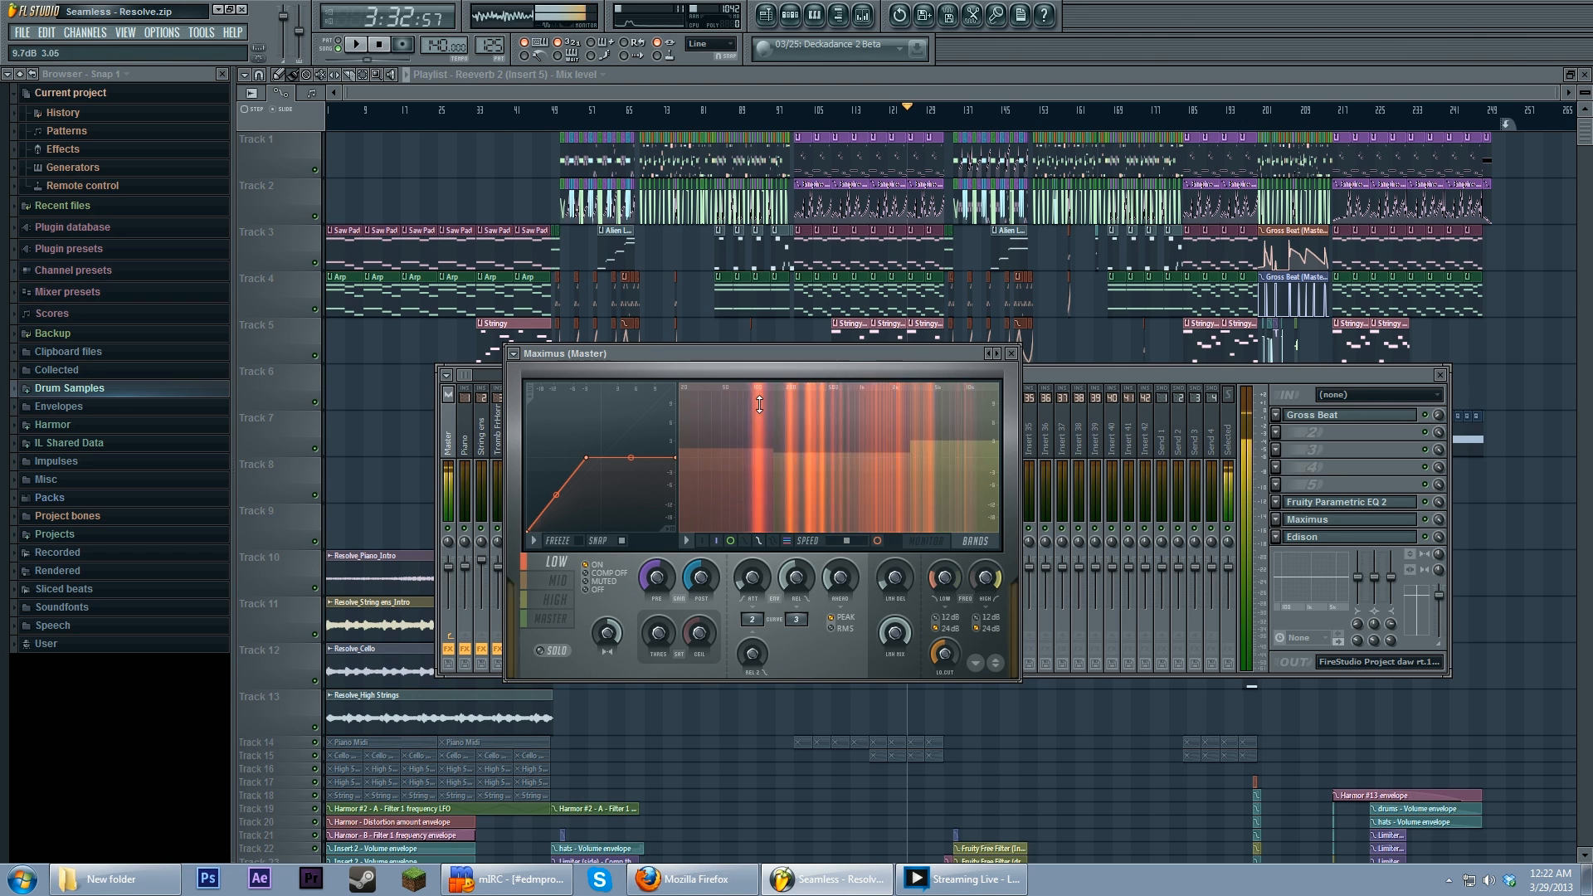
click(567, 624)
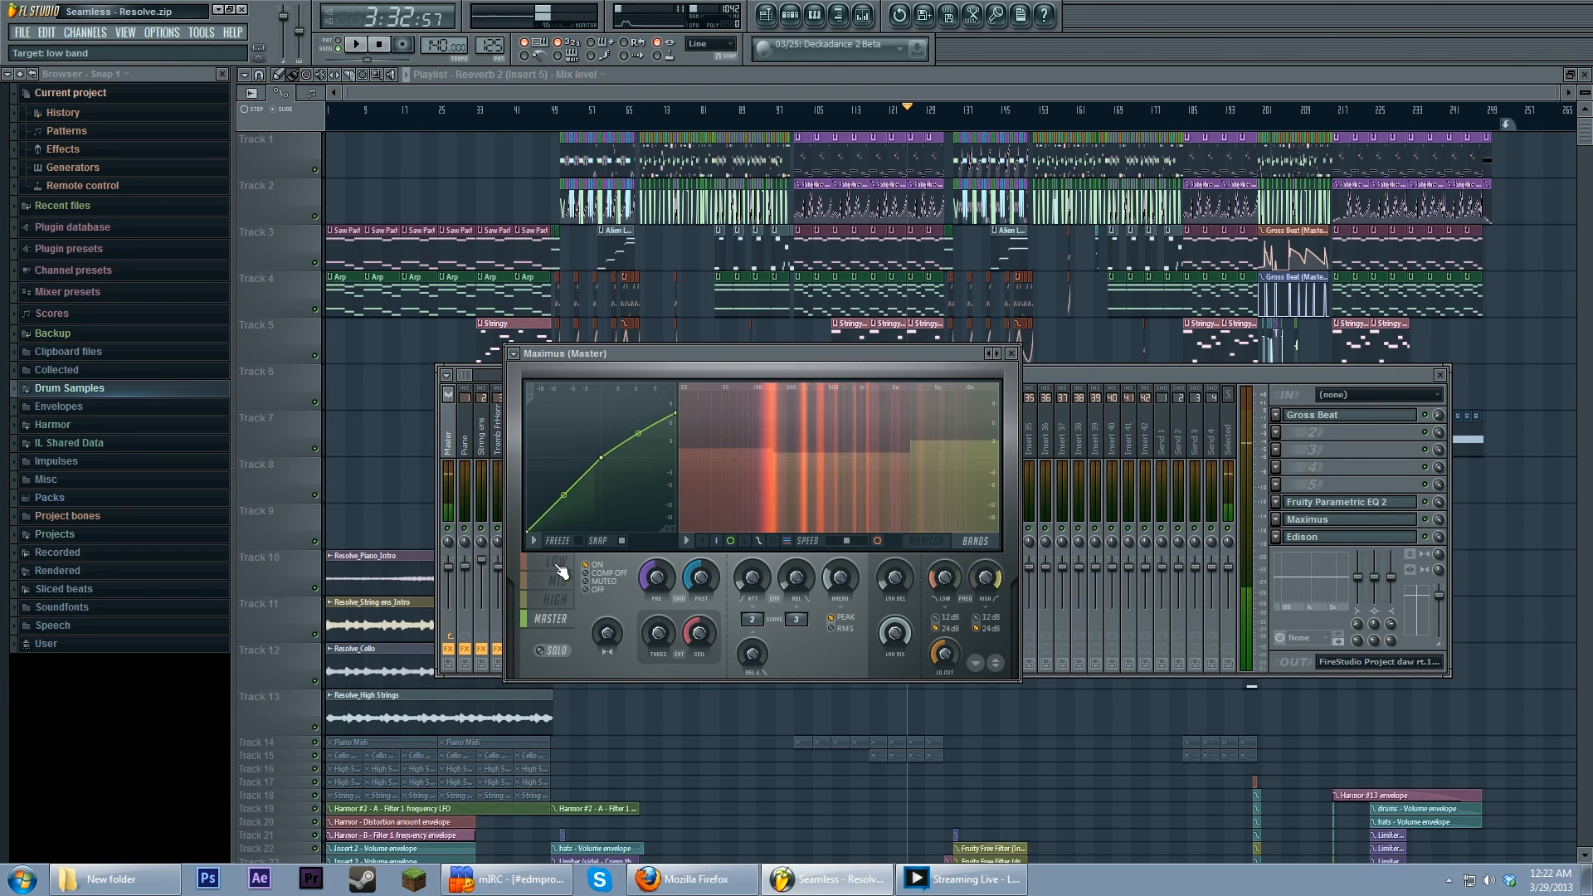
Step: Open the Maximus on the mah voice track, compare its low and master band curves, and return to the mixer
click(996, 445)
click(1369, 452)
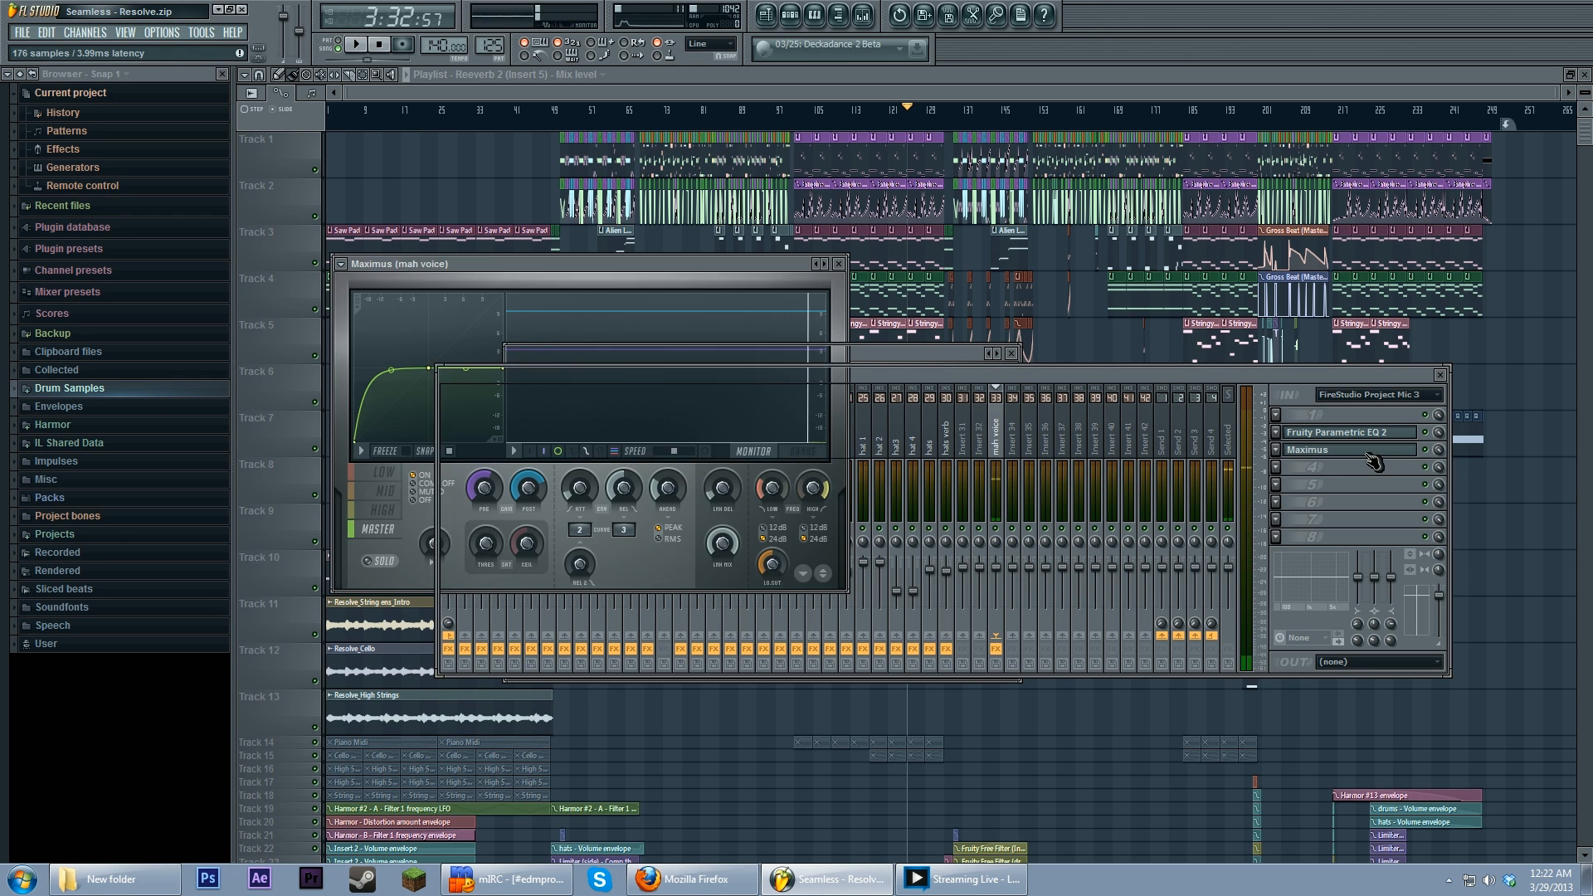
click(389, 477)
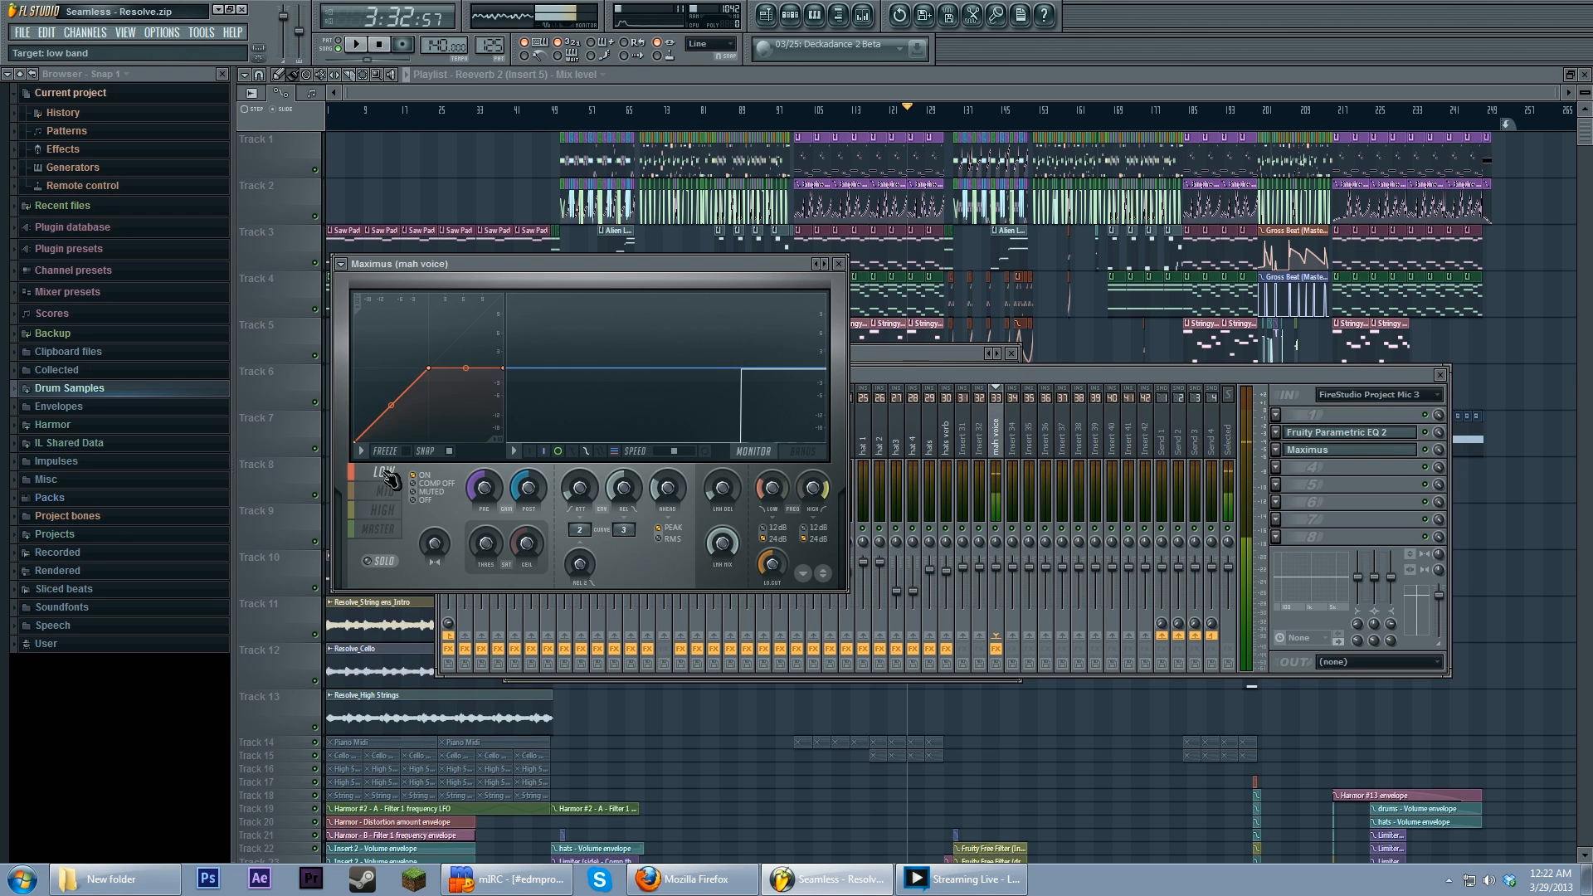
click(390, 527)
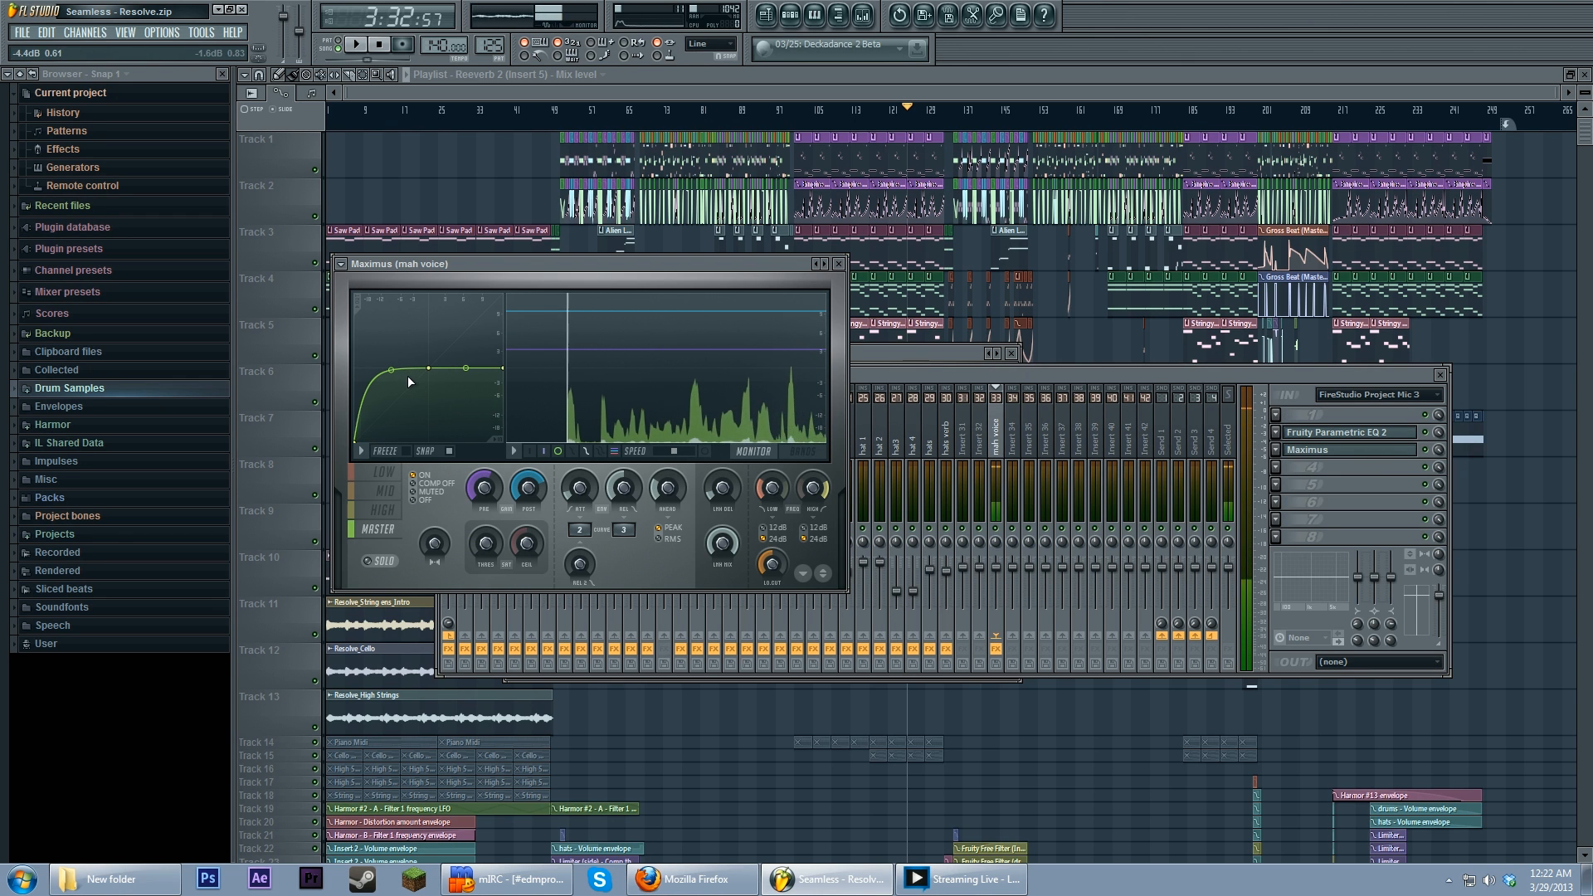
click(926, 377)
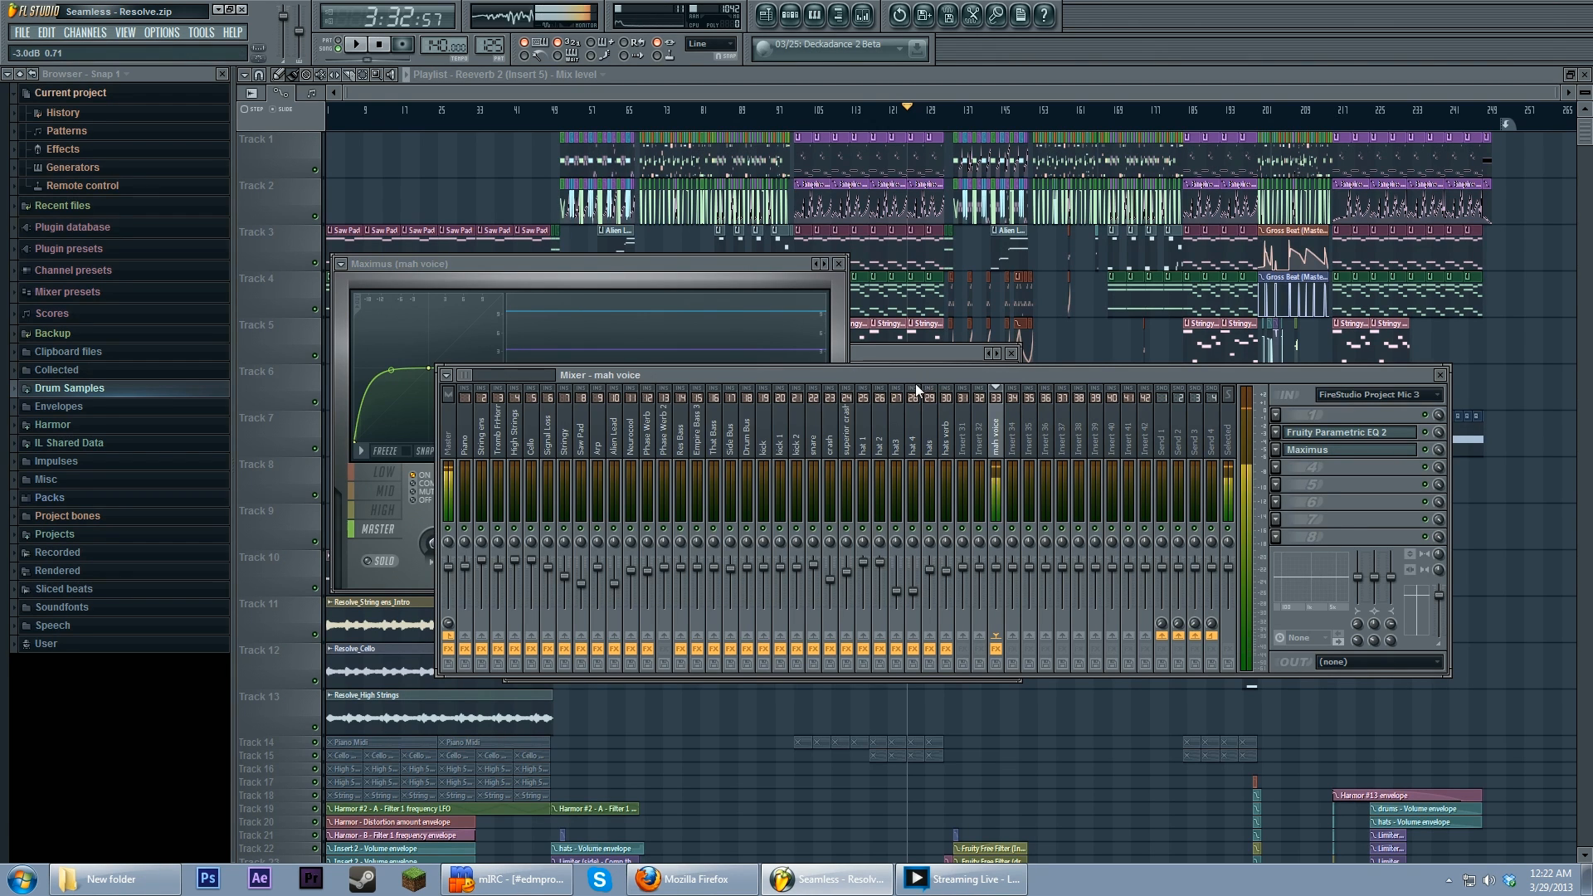
Step: Re-examine the low band in the Master track's Maximus, then select the mah voice track and close its Maximus
click(462, 432)
click(1319, 519)
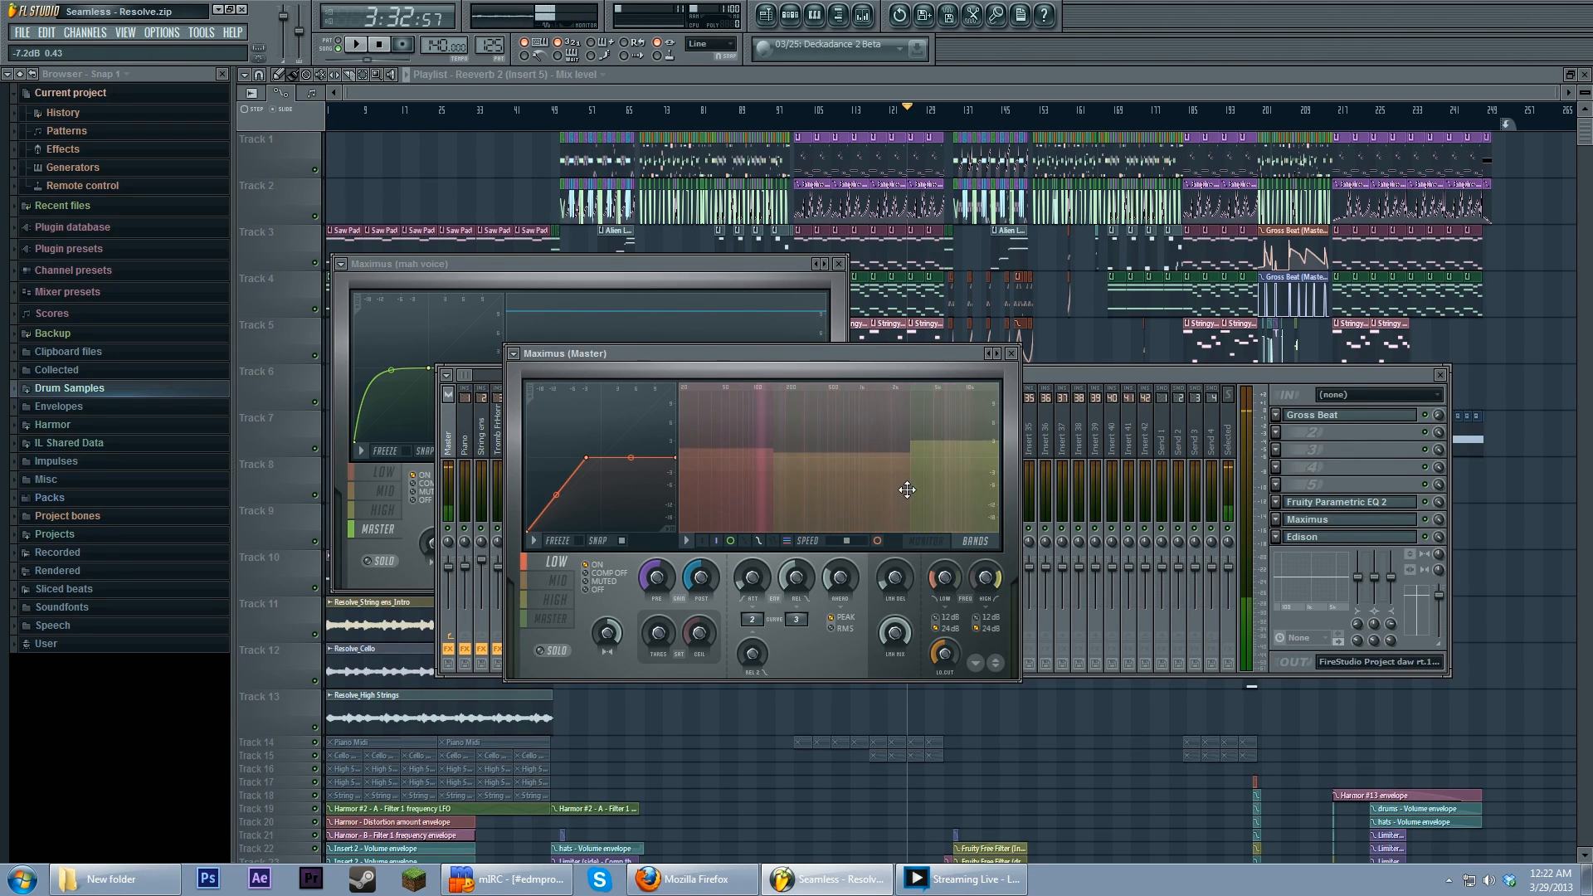
click(1039, 376)
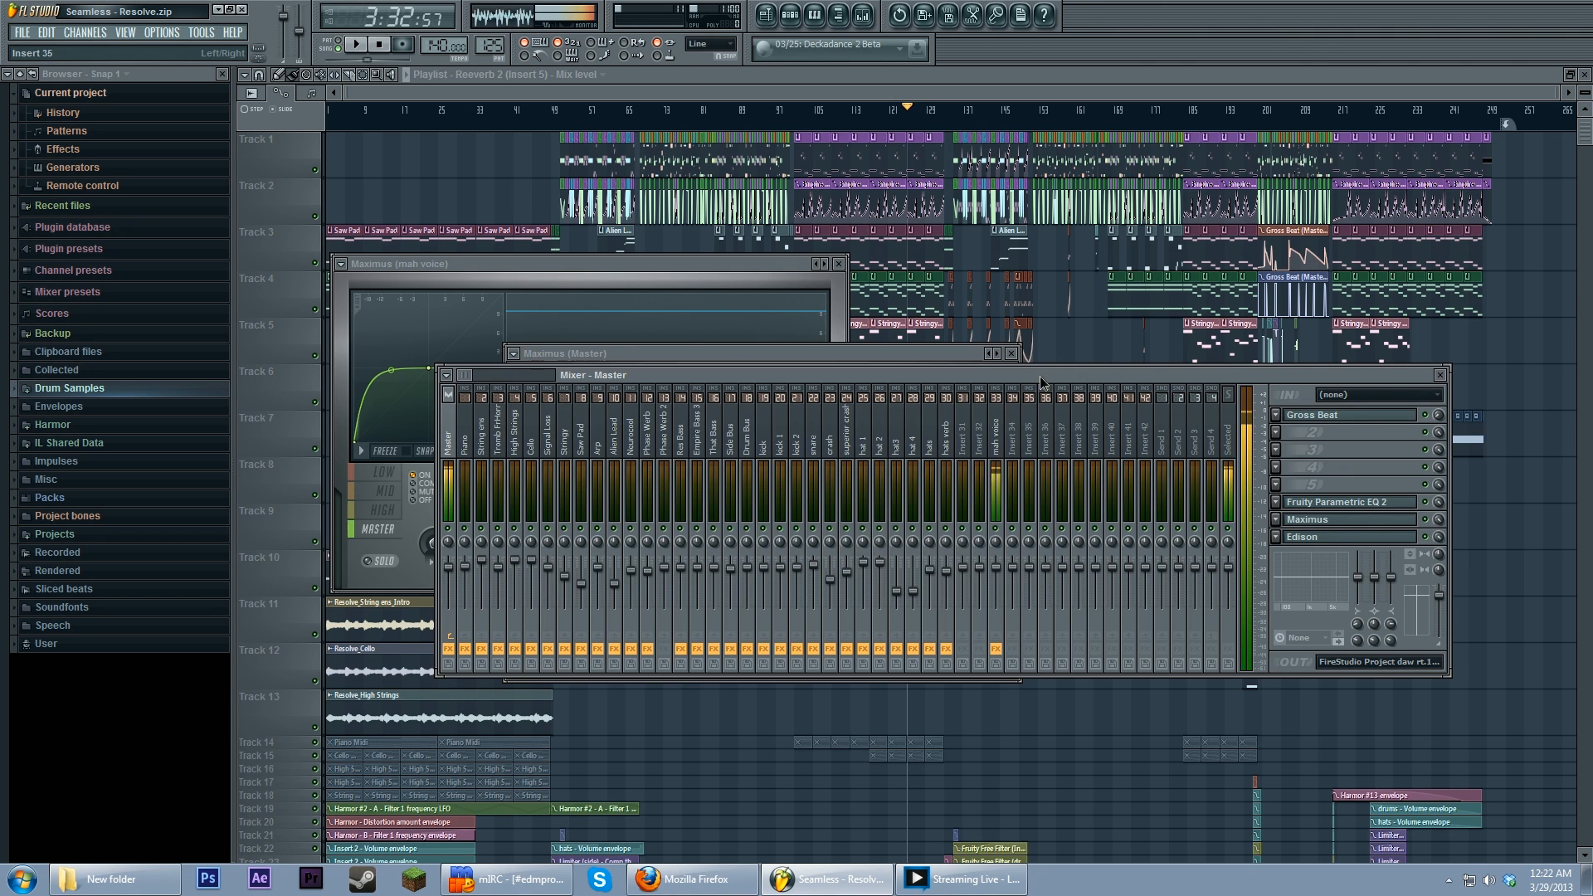
click(999, 439)
click(1367, 450)
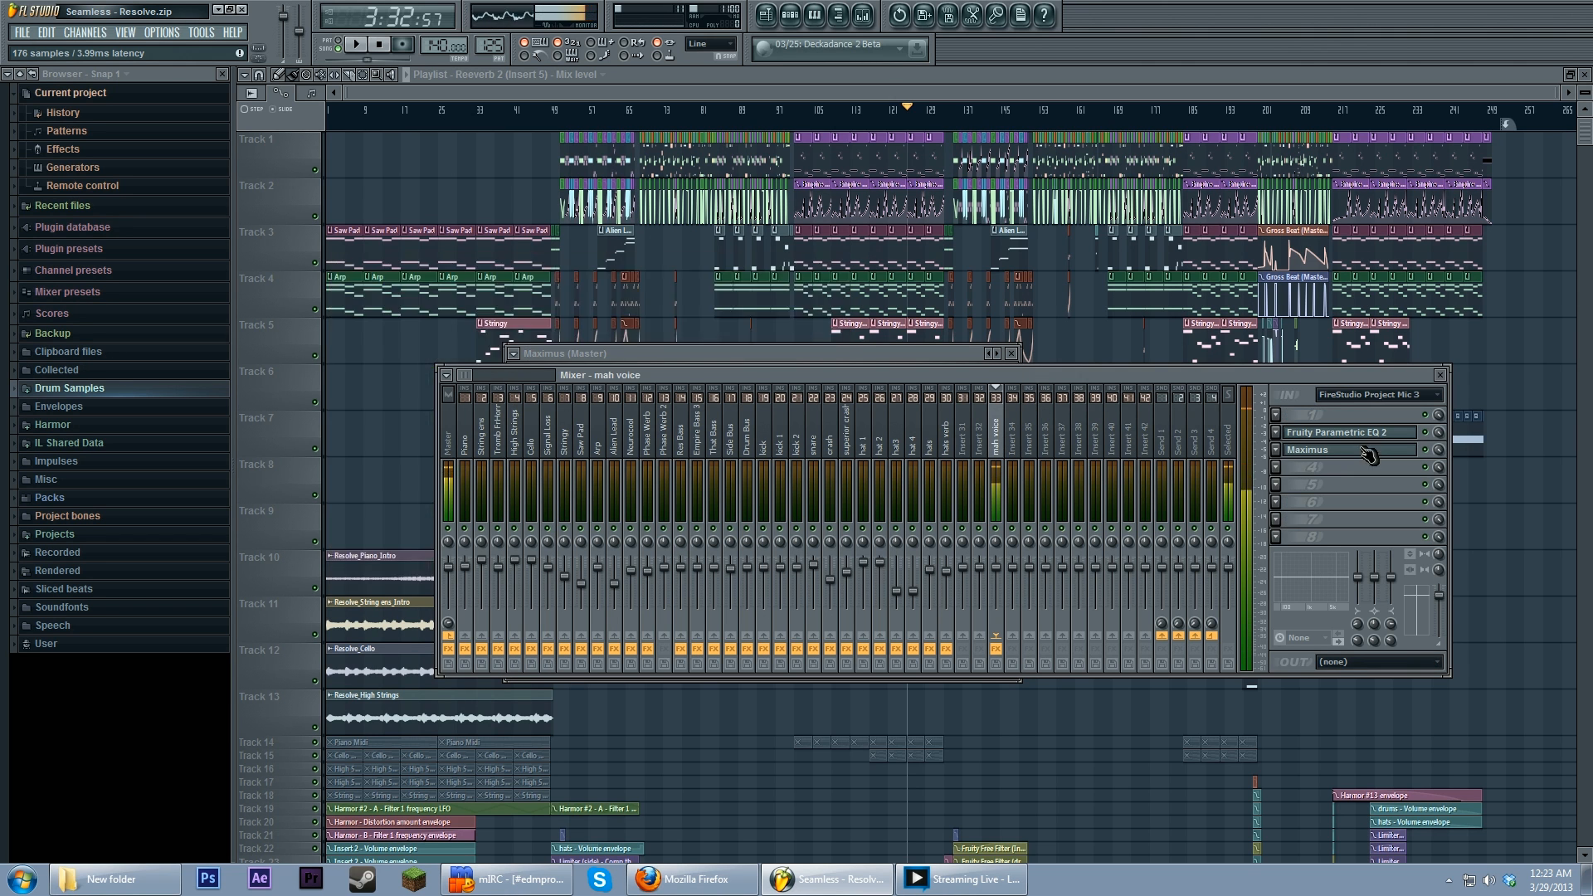
click(1368, 450)
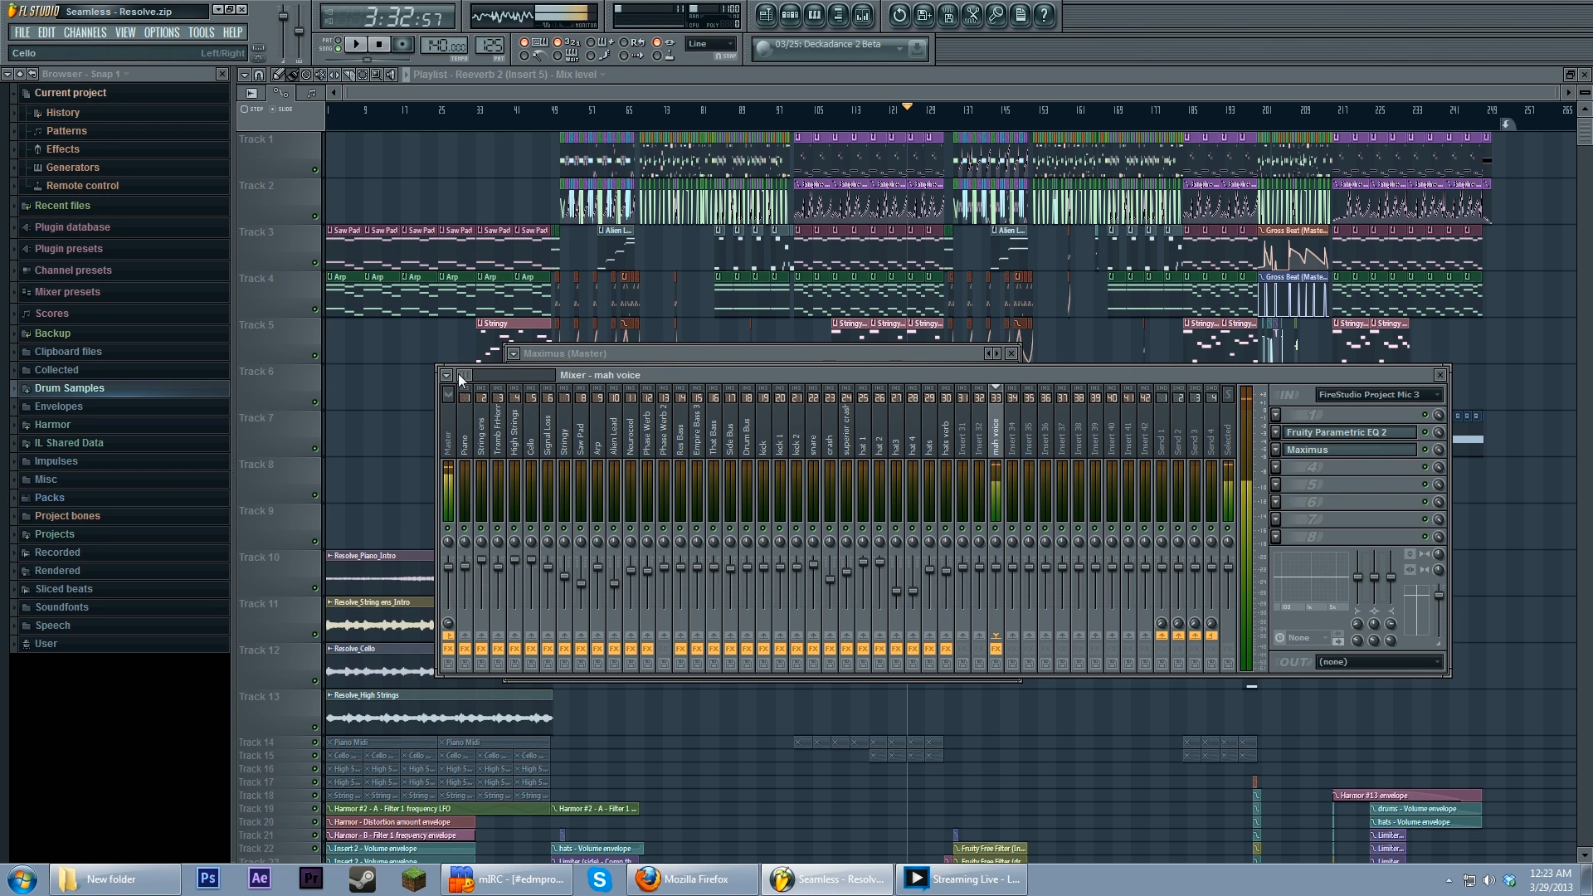
Step: Route the empty track Insert 40 to Insert 41, and send Insert 41 to Inserts 45 through 52
drag(465, 375, 475, 375)
click(1003, 448)
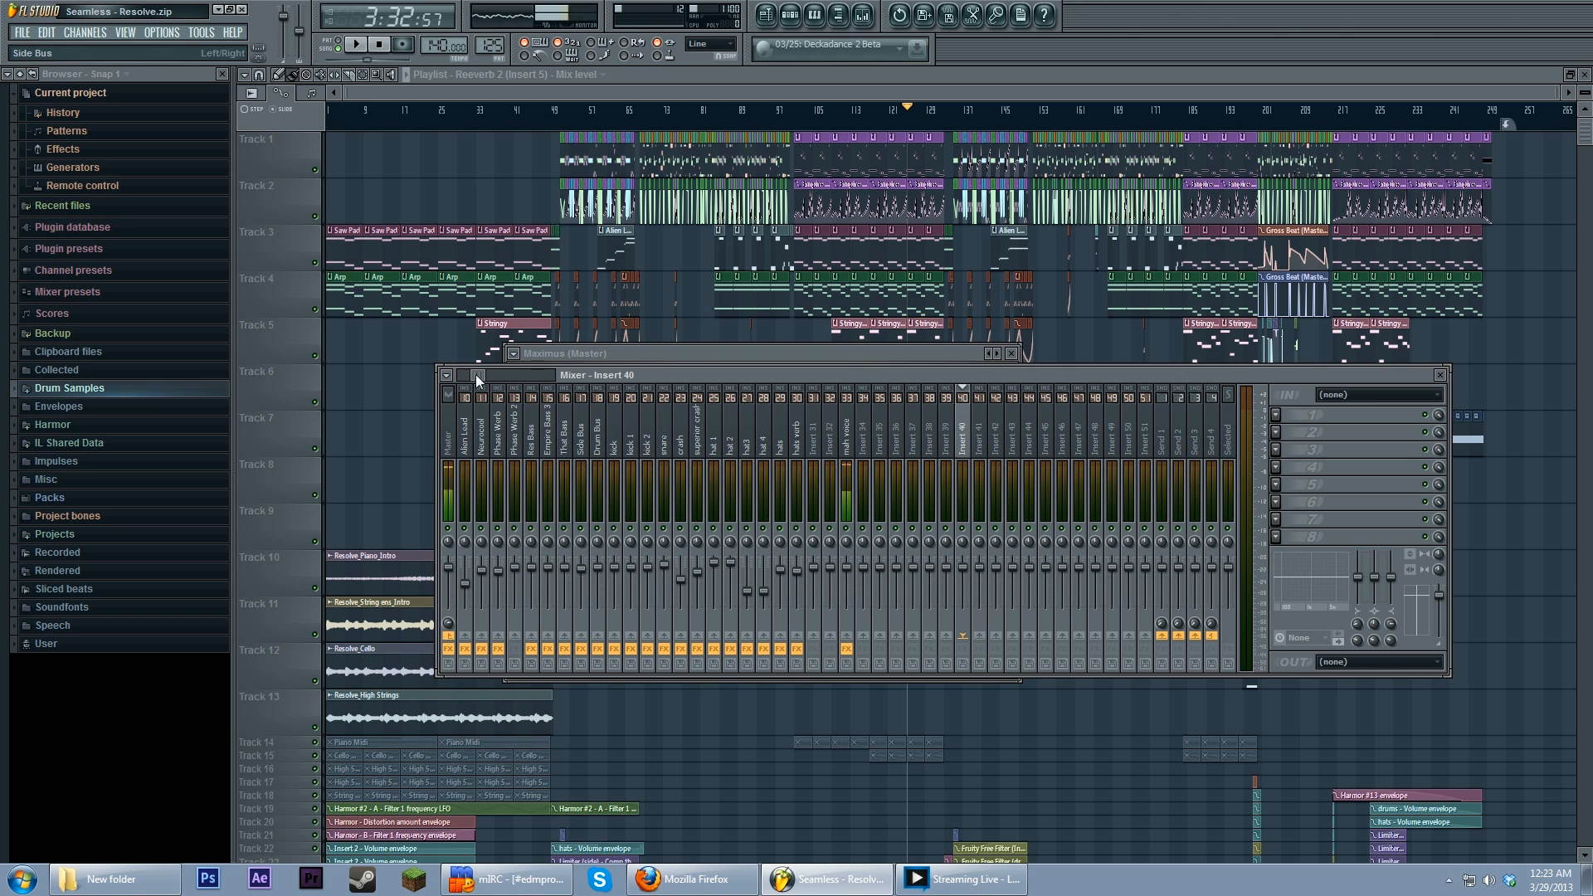
drag(476, 376, 486, 375)
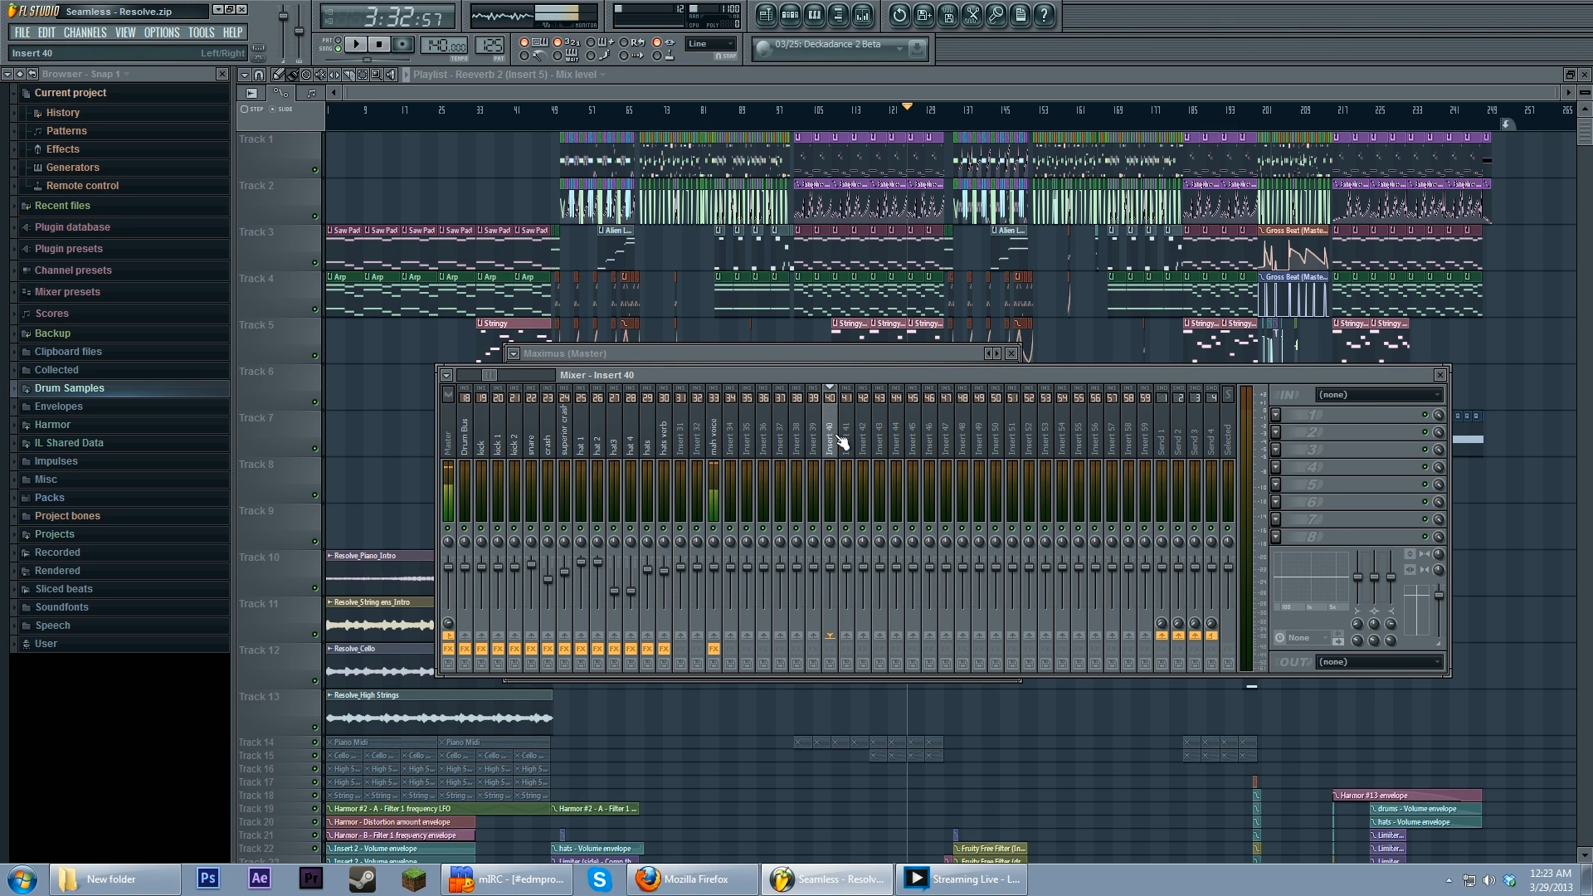
click(848, 635)
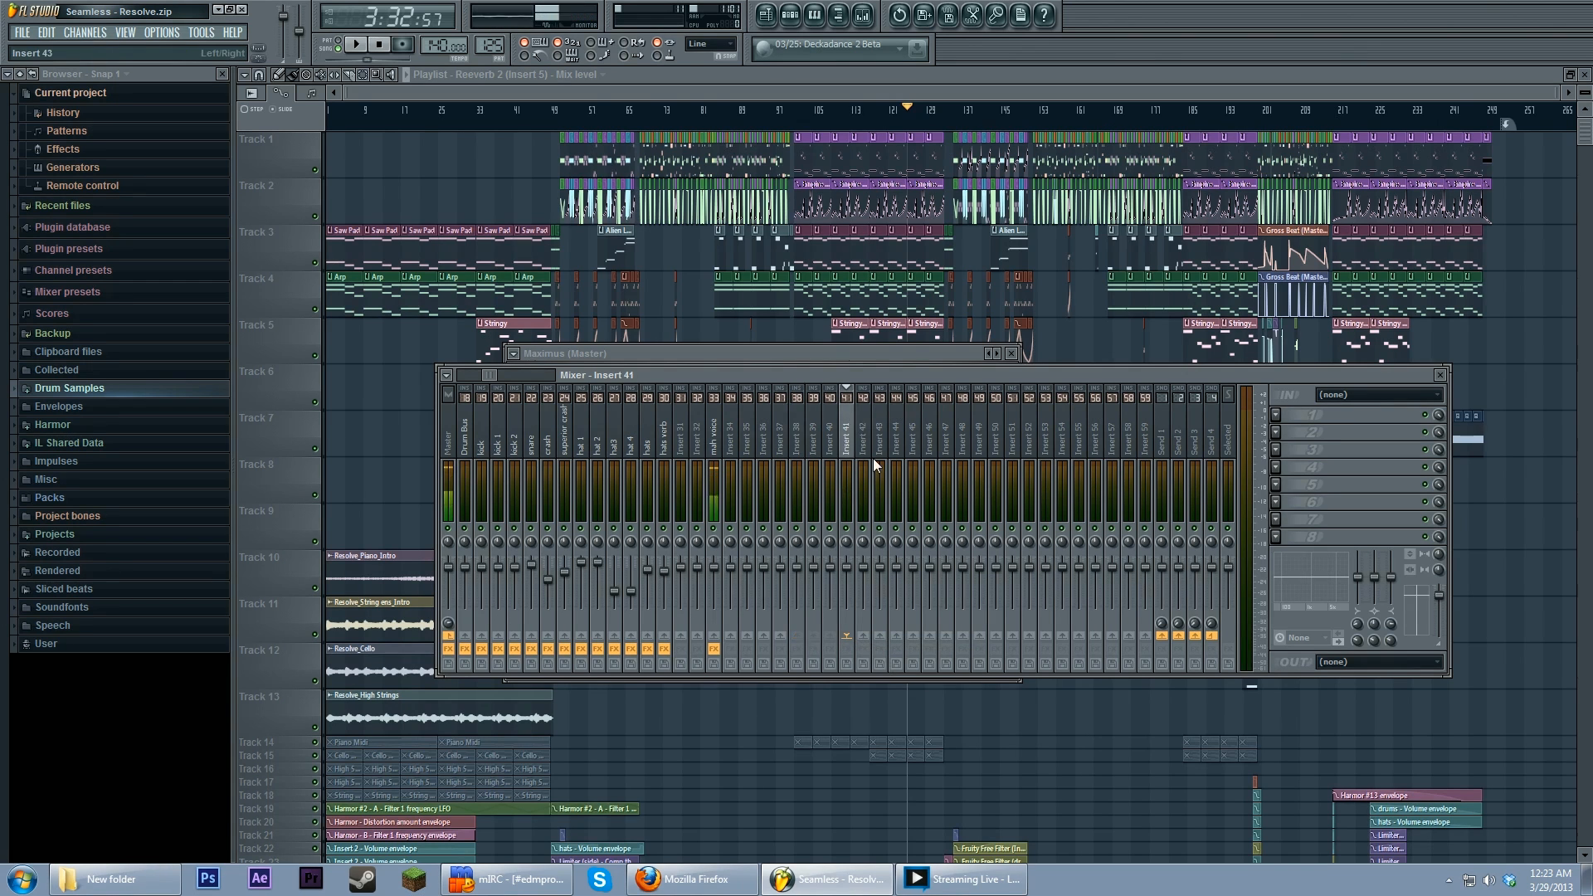
right_click(913, 639)
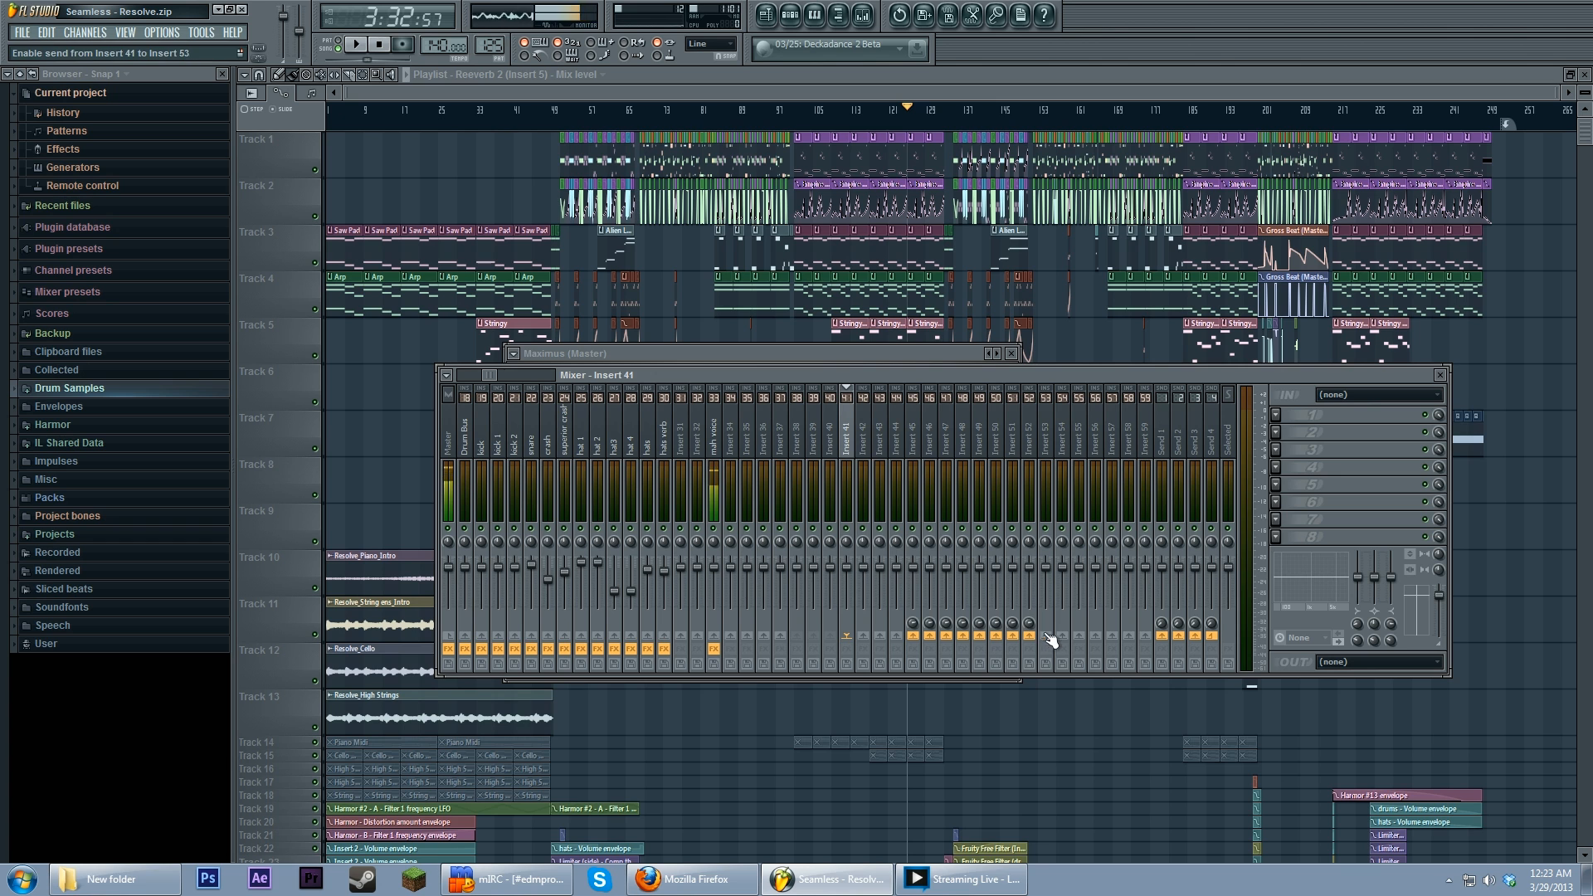
Step: Load Fruity Convolver into the first effect slot of Insert 45 and move its window above the mixer
click(917, 444)
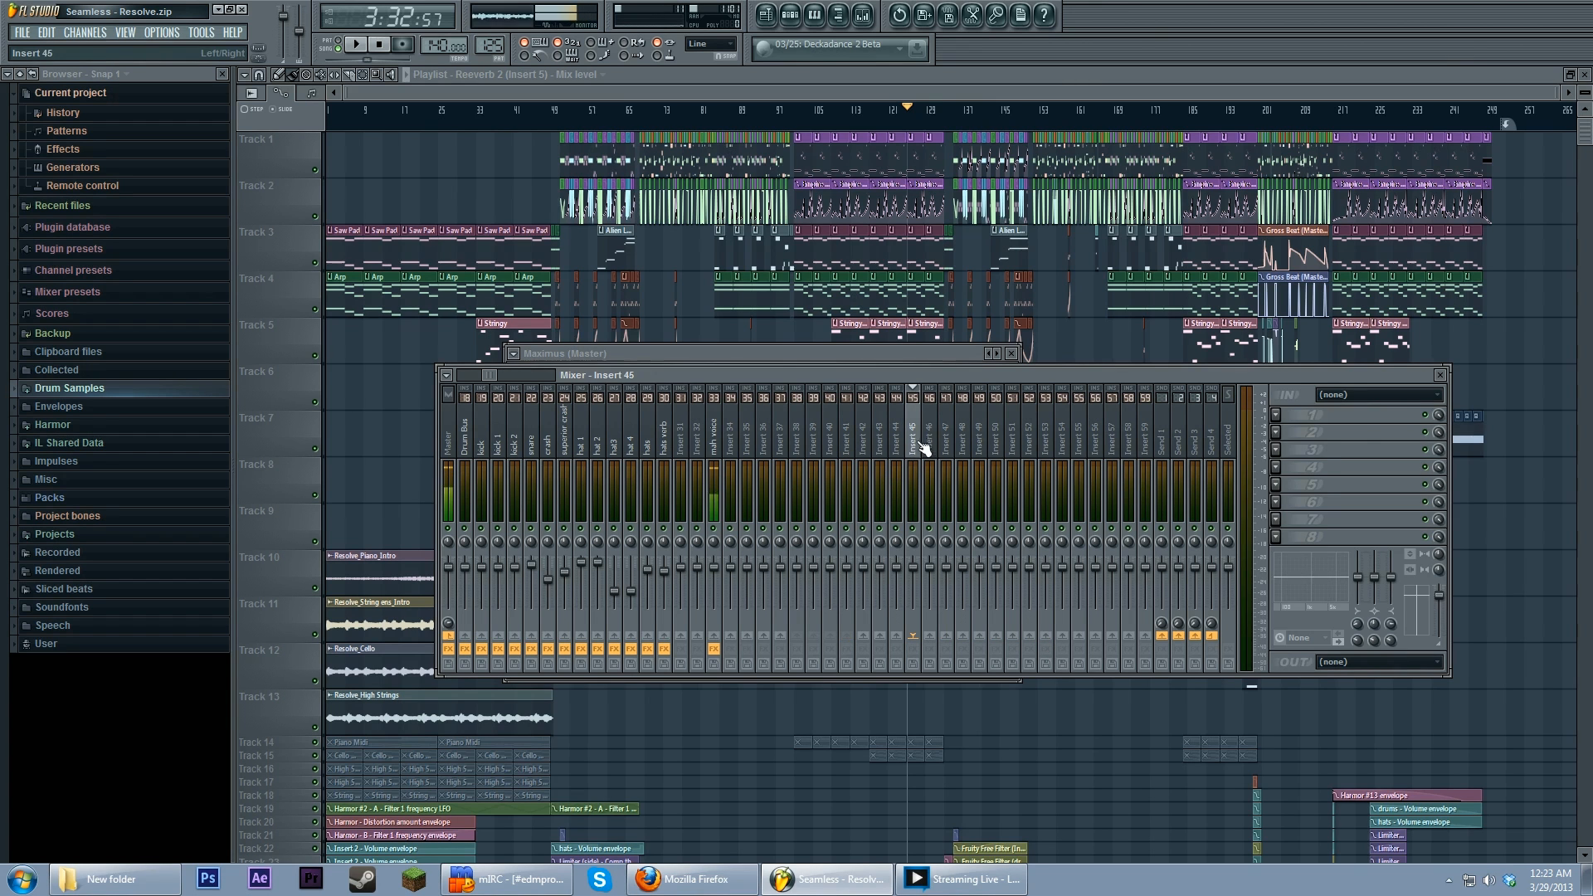
click(1297, 410)
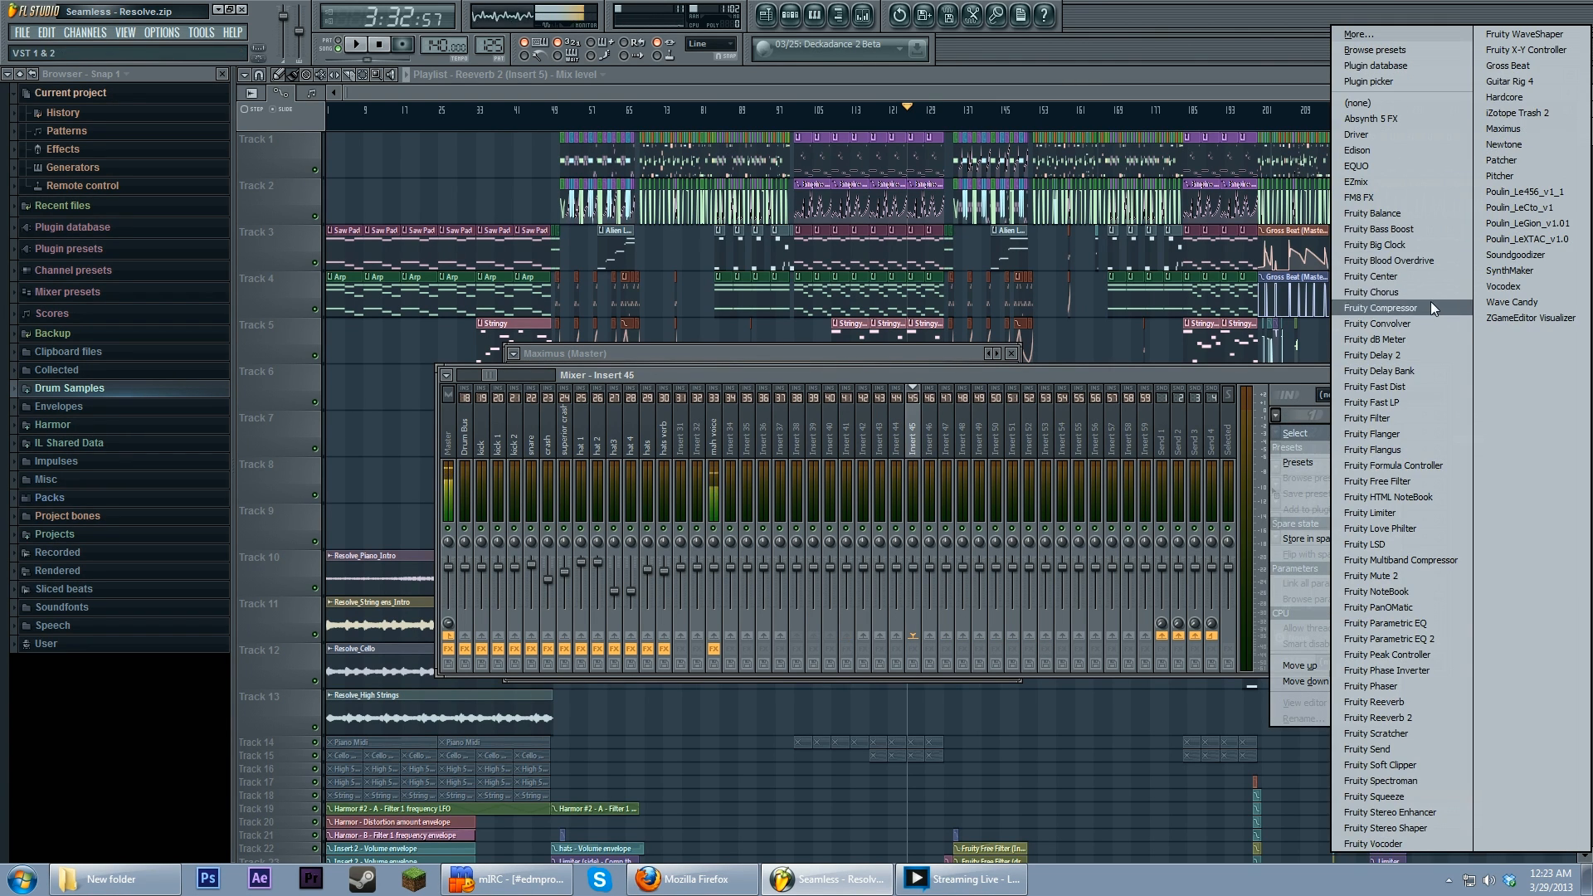
drag(1432, 323, 1427, 321)
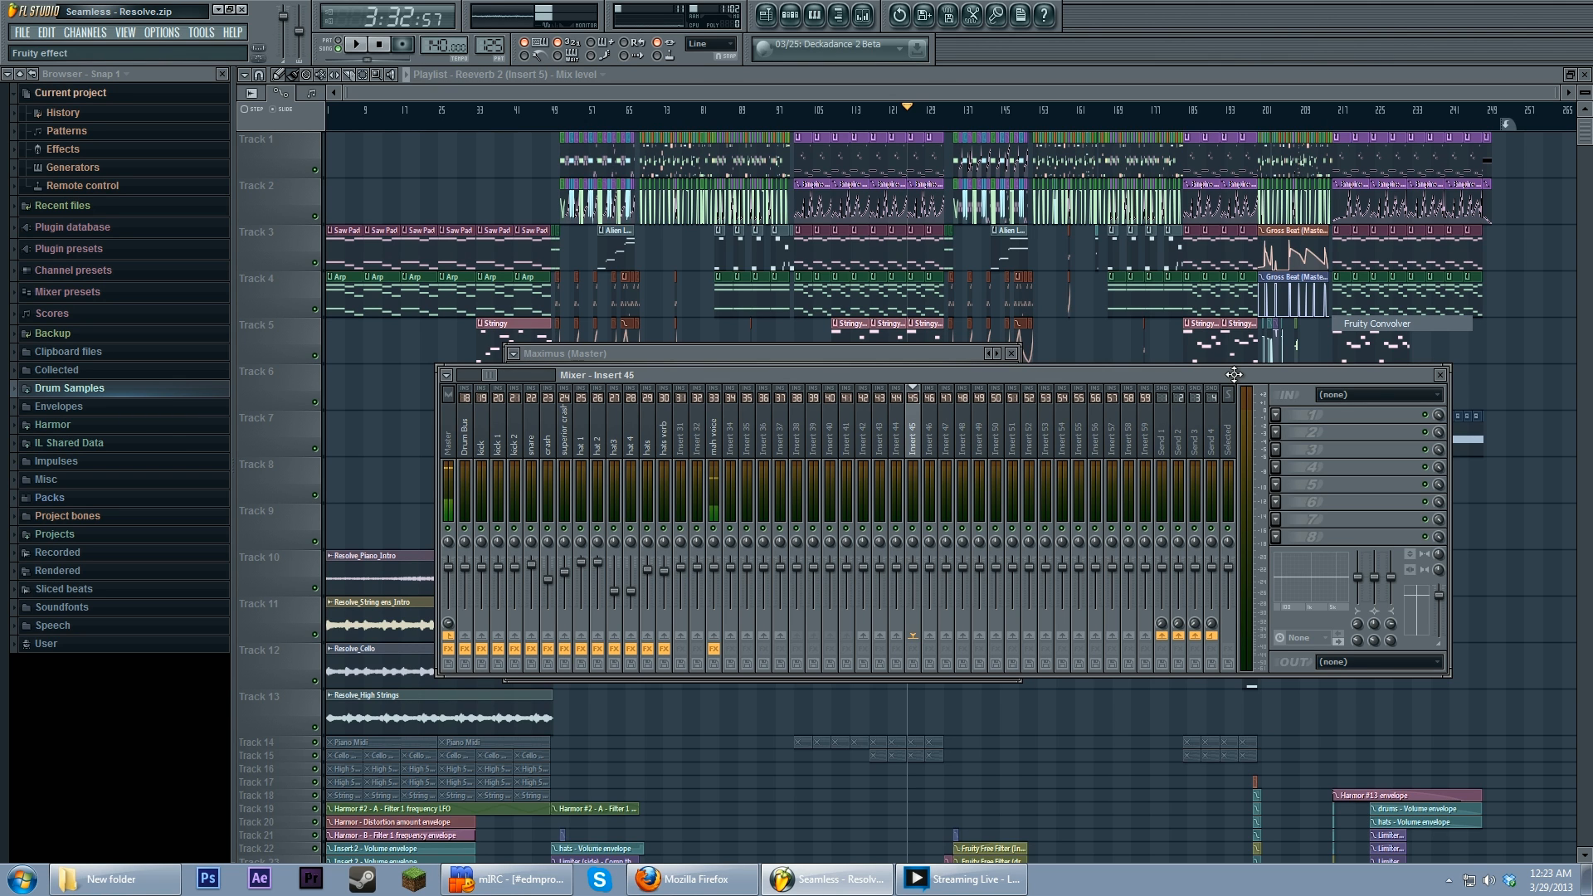
drag(1234, 374, 1345, 415)
drag(714, 191, 981, 171)
Step: Show the linear phase filters option of the Master track's Maximus, and return to the mixer
click(453, 427)
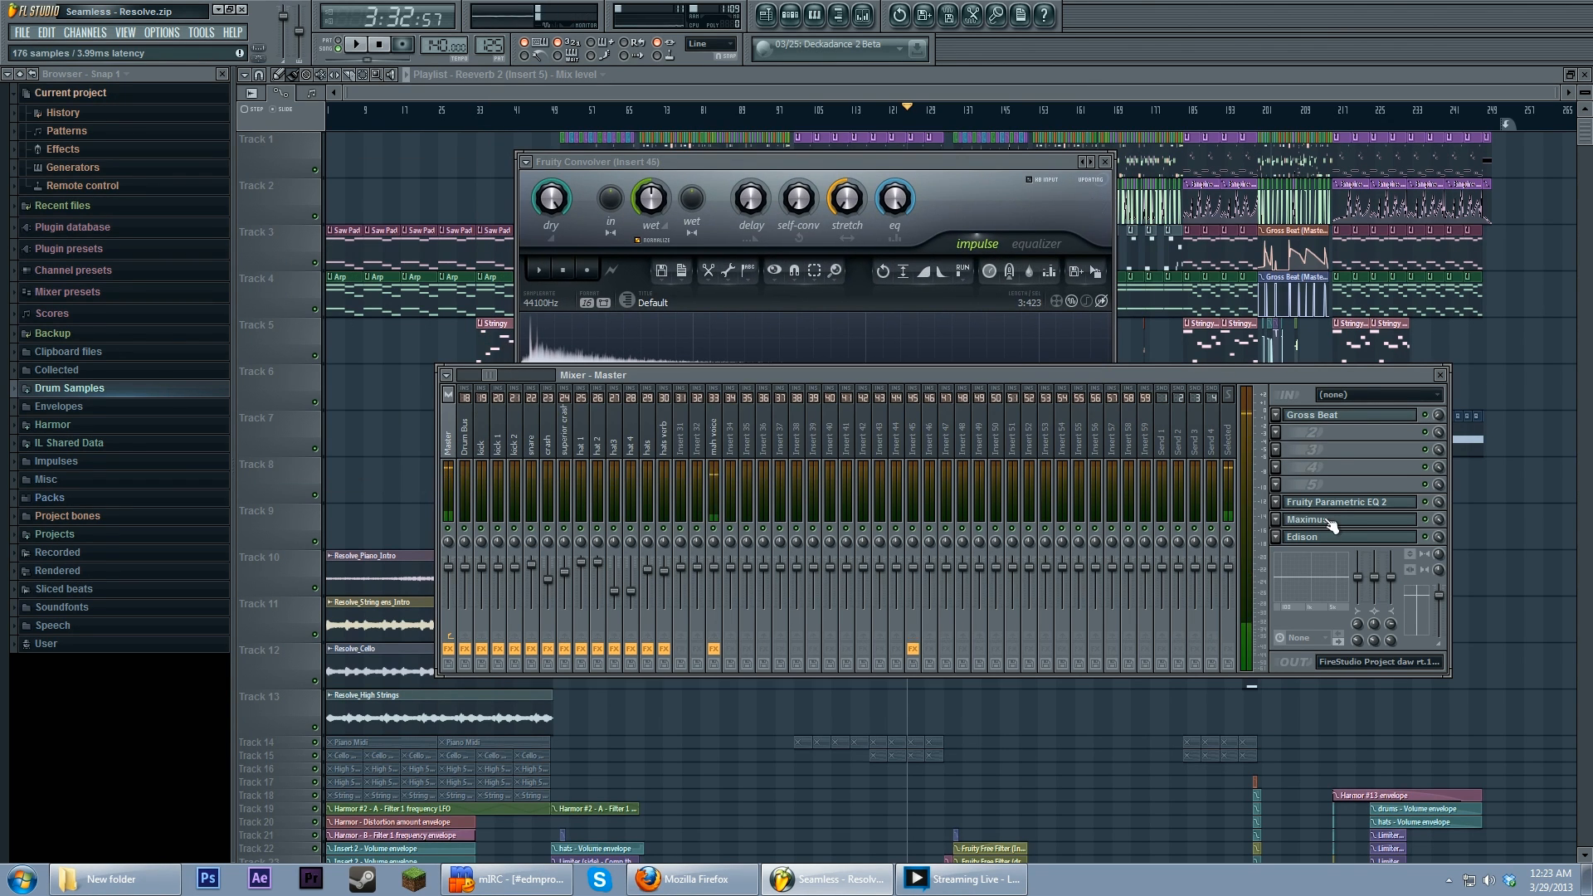
click(1320, 520)
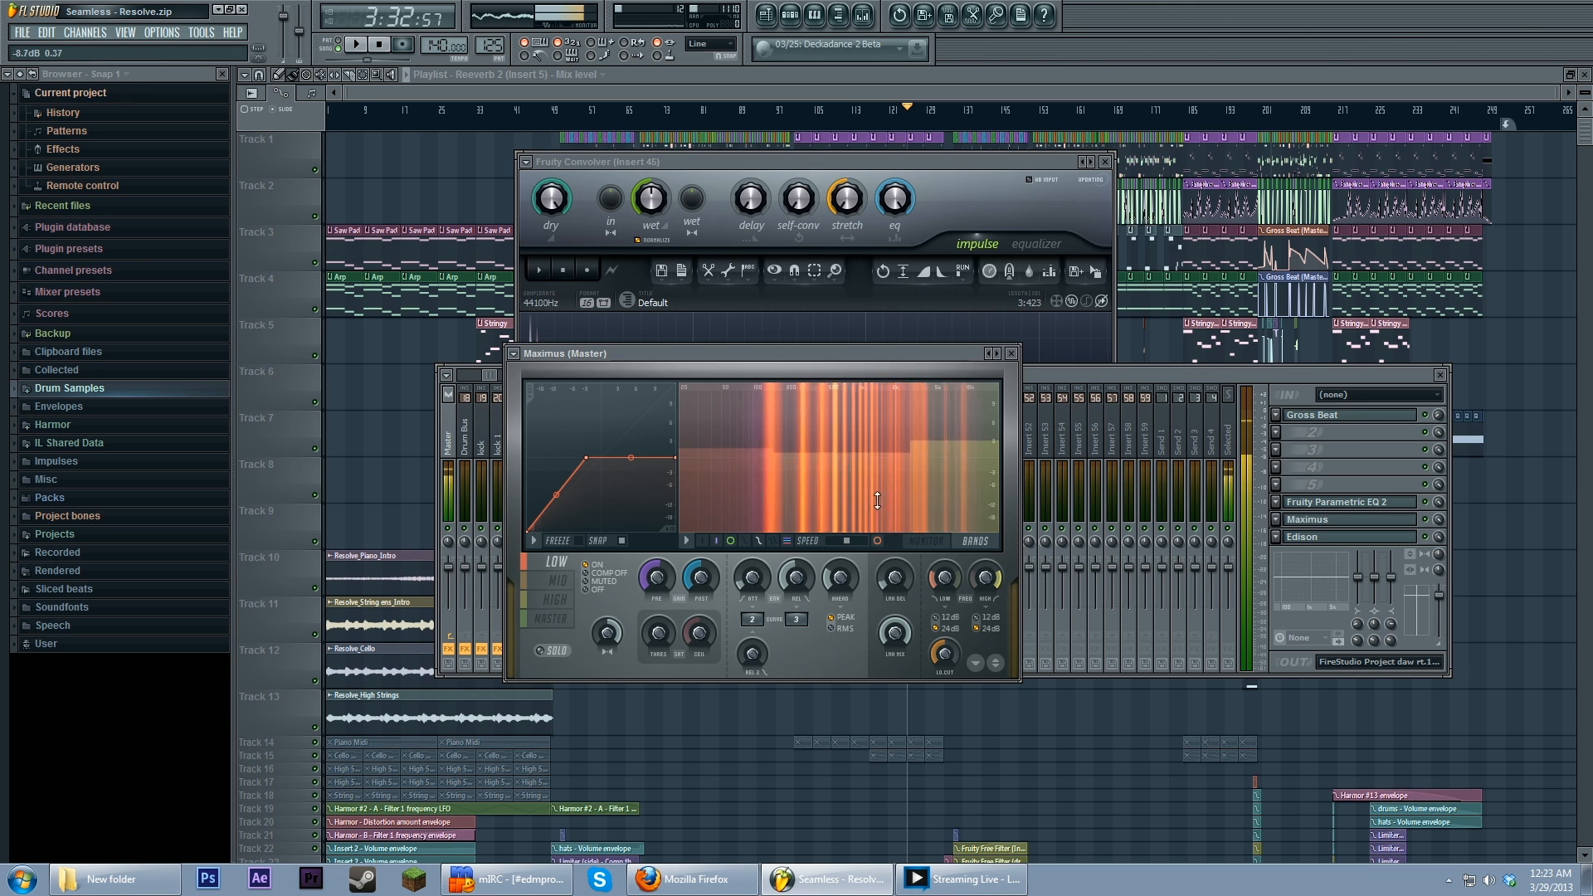
click(685, 540)
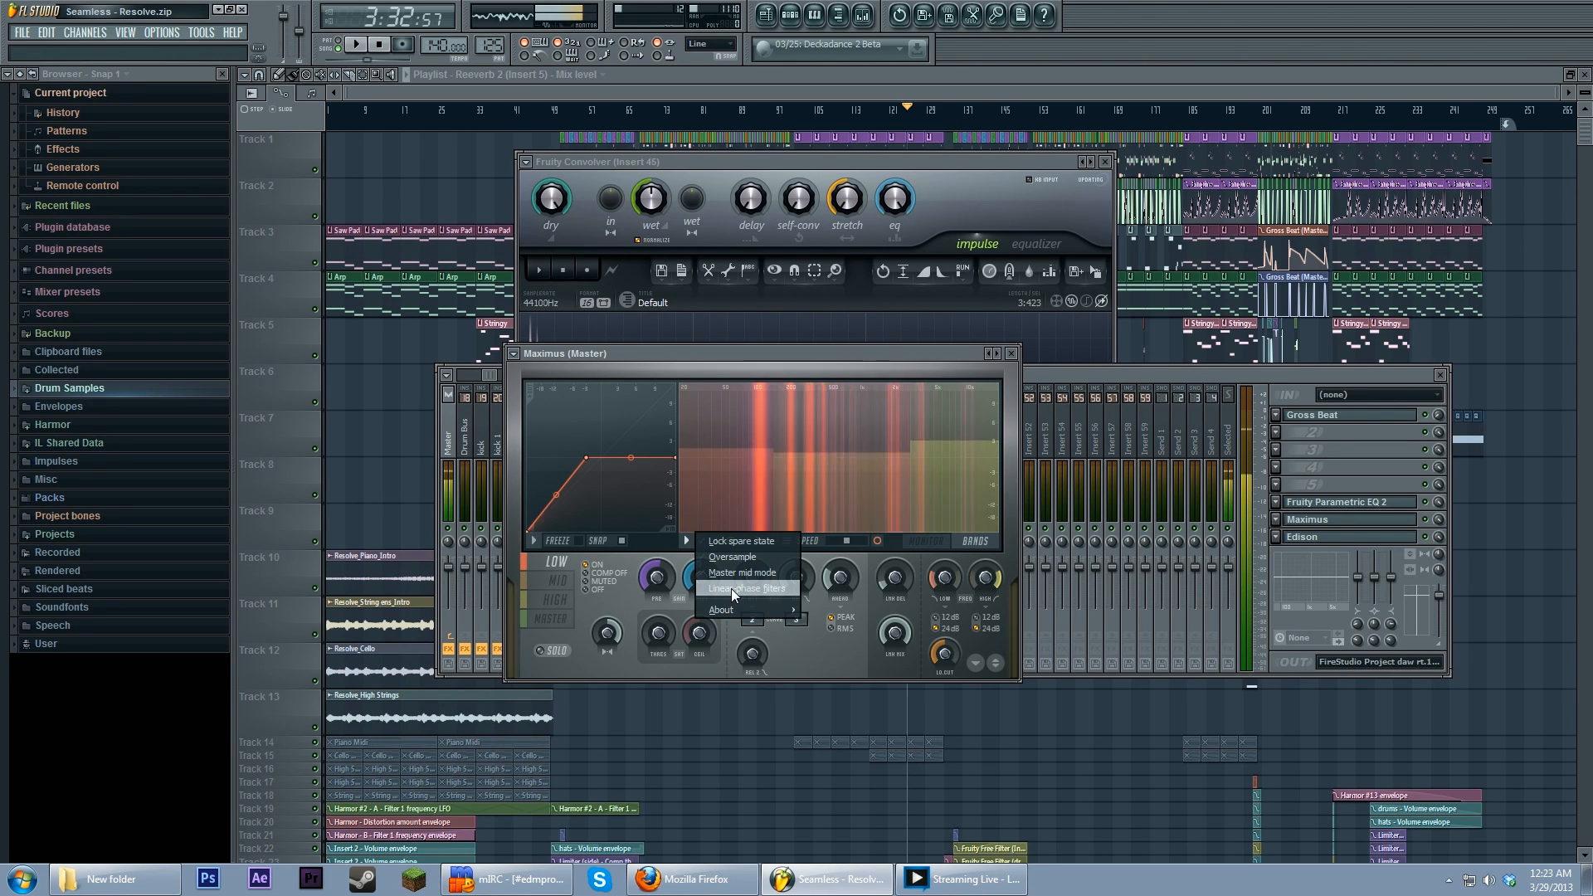
click(1062, 371)
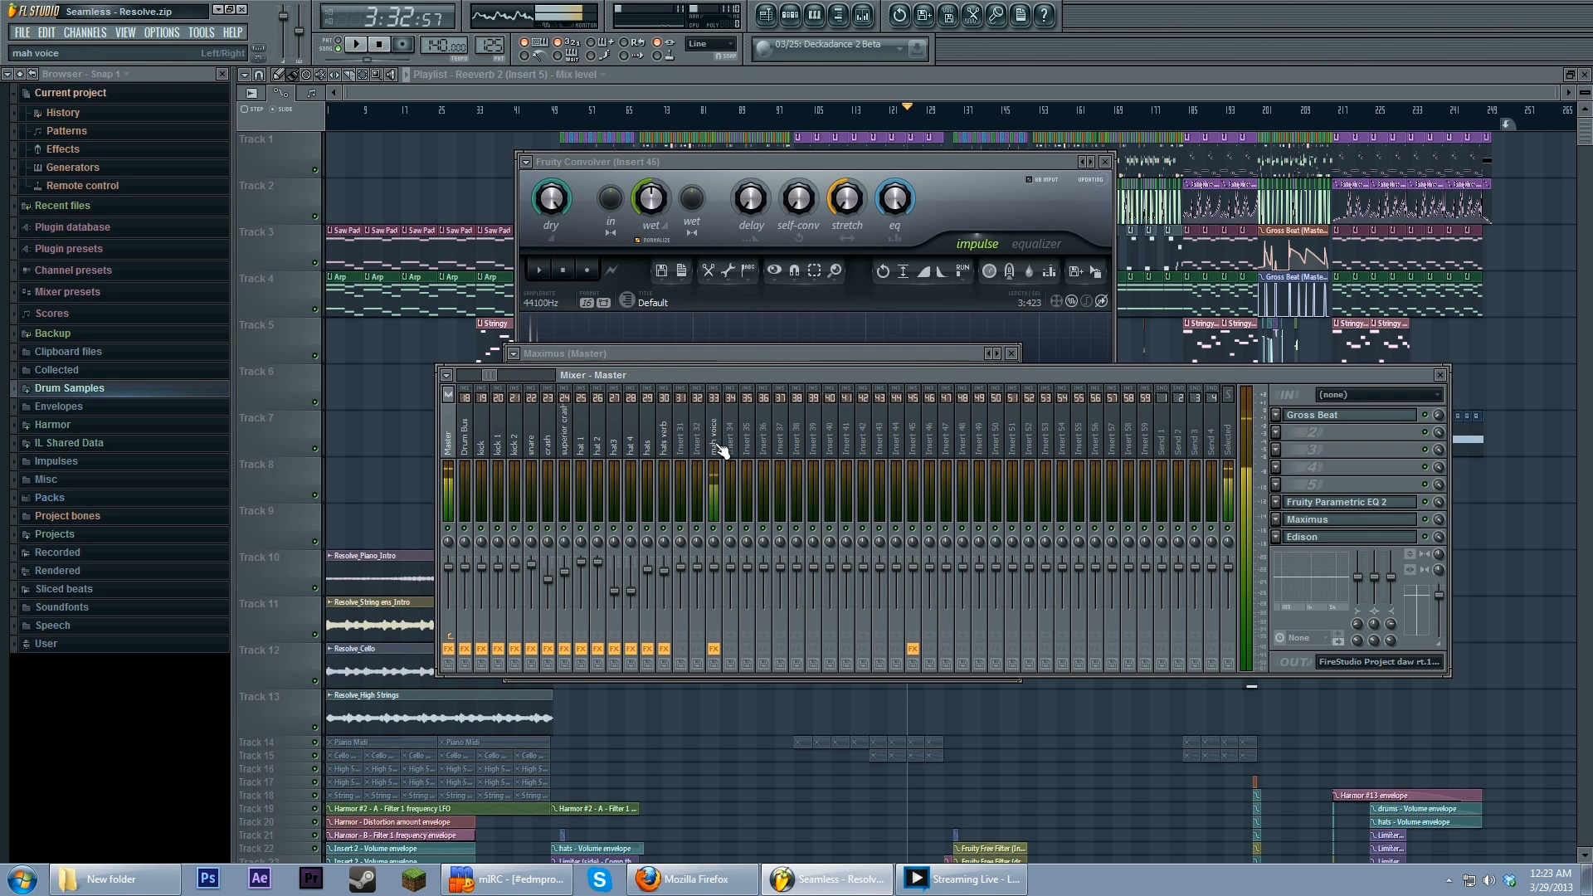
Step: Review the routing chain by selecting Insert 40, Insert 45 and the neighbouring empty insert tracks in the mixer
click(930, 438)
click(916, 437)
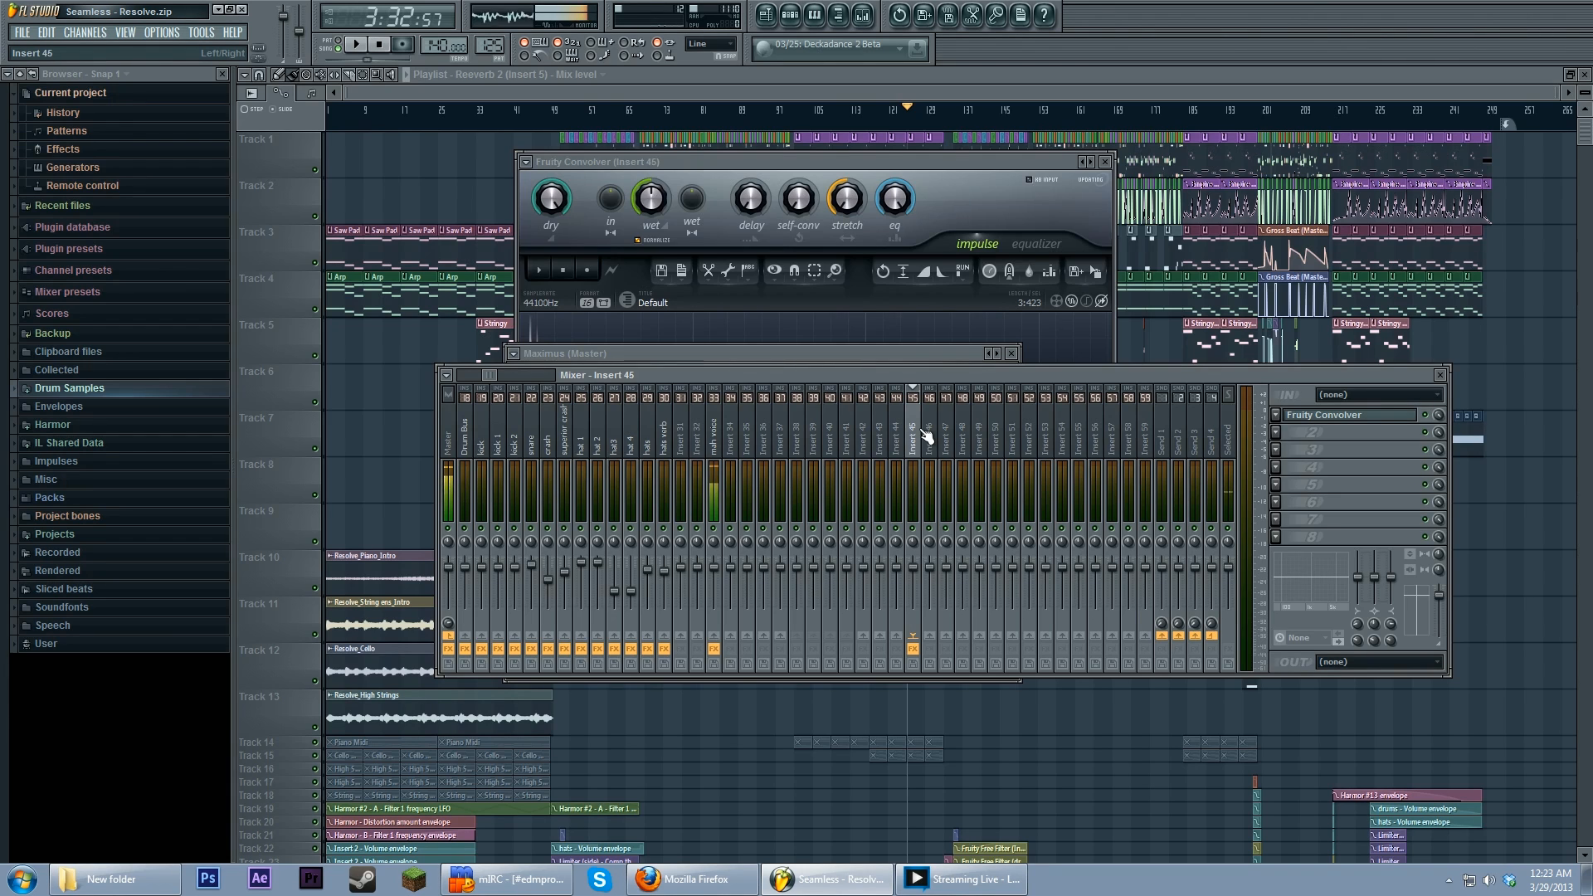
click(850, 449)
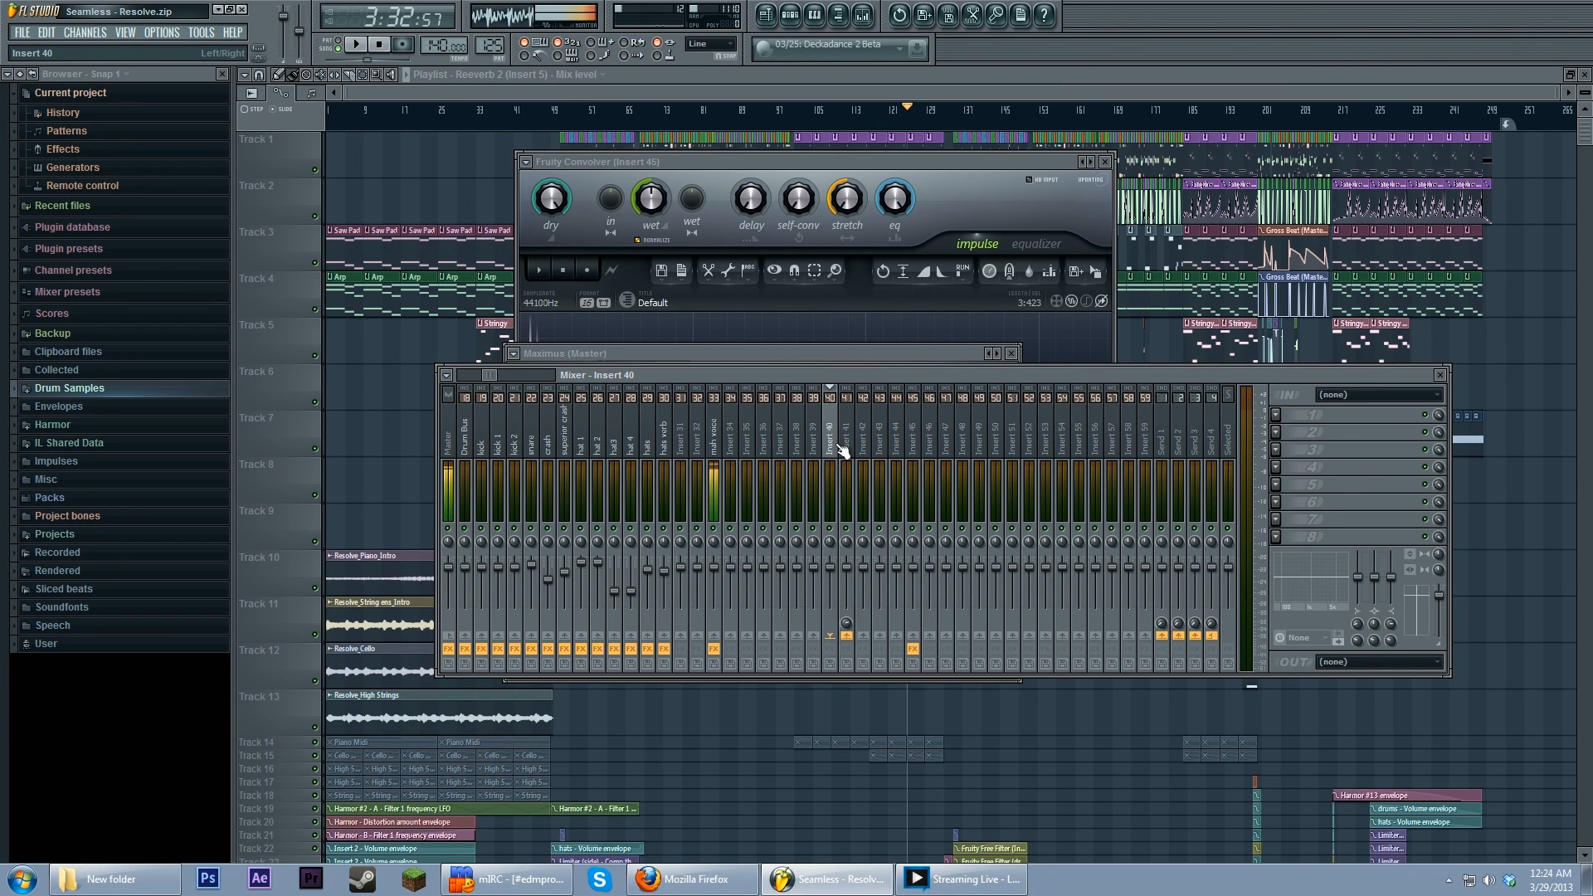
click(916, 444)
click(1034, 448)
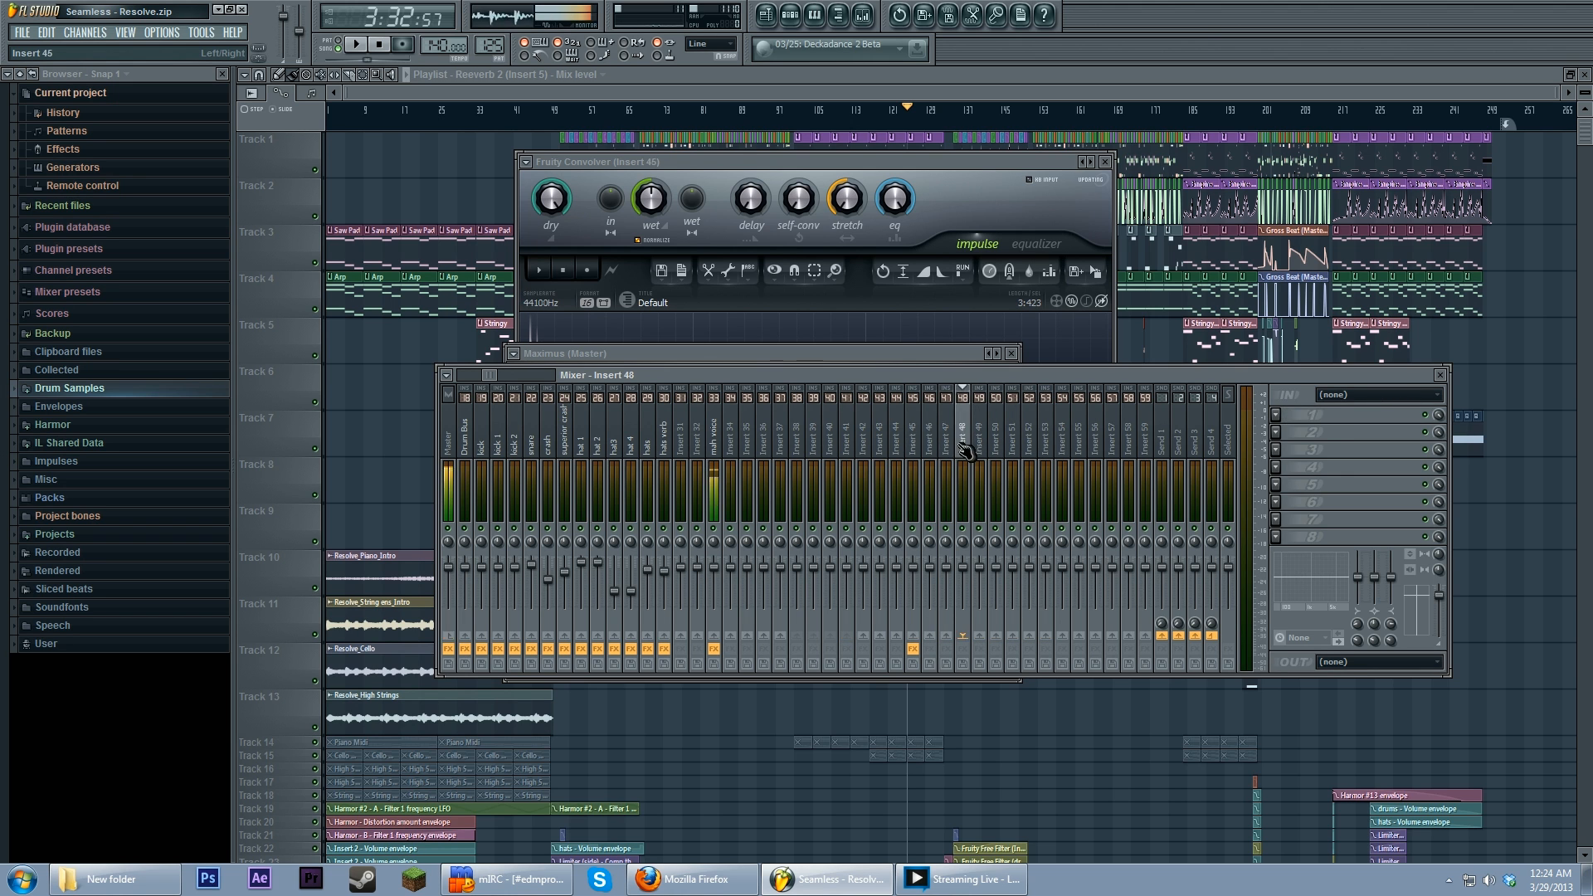
Step: Open Insert 45's Fruity Convolver equalizer and add points that steeply cut everything above about 4 kHz
click(913, 444)
click(1322, 427)
click(1328, 427)
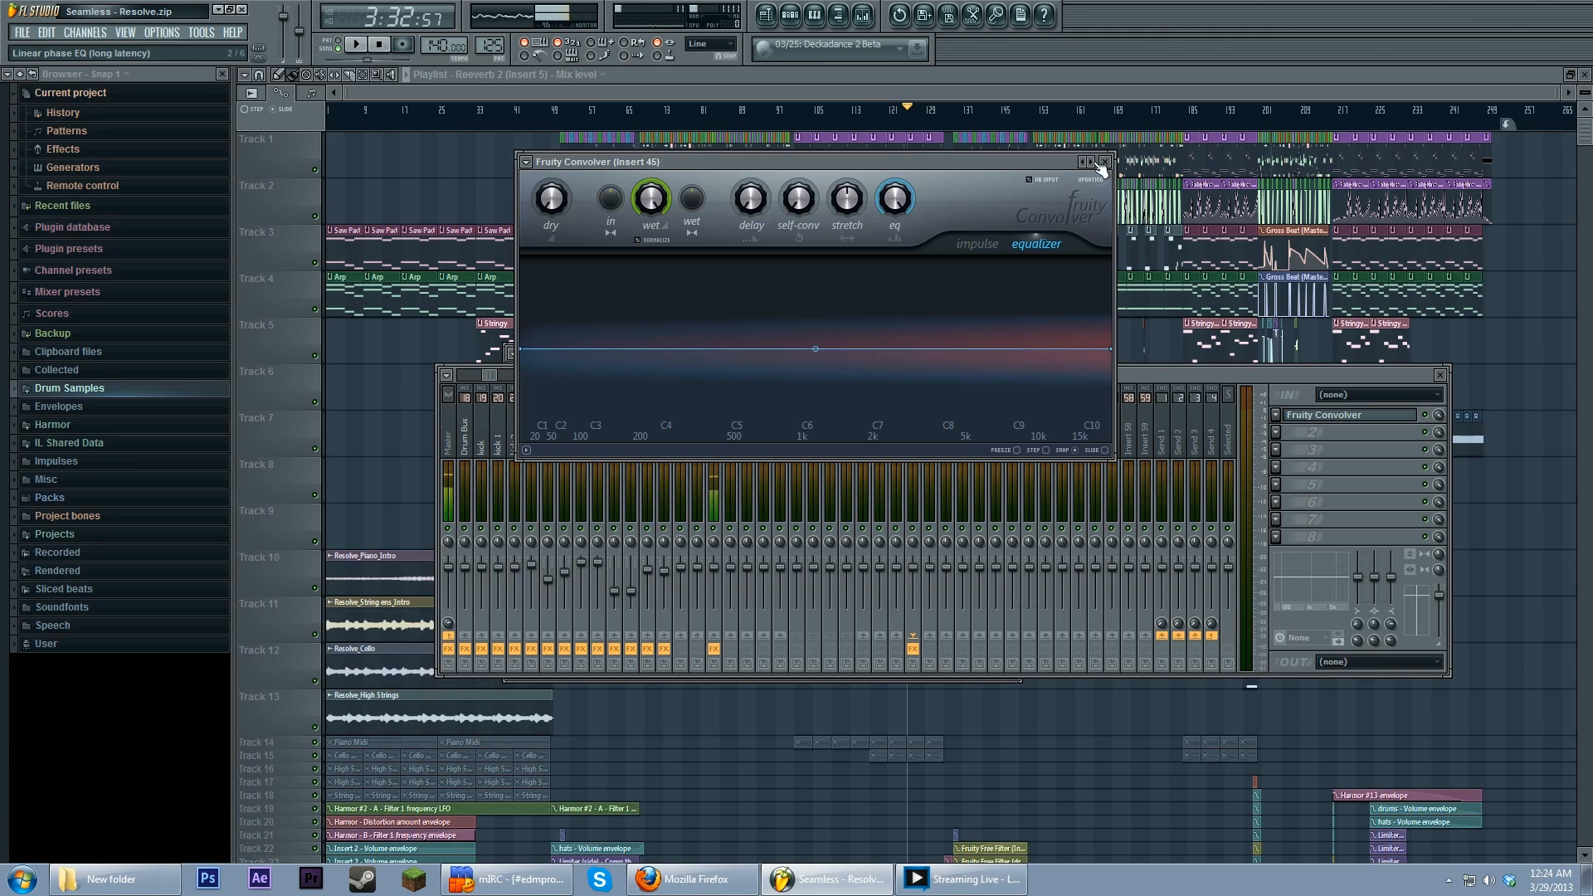
right_click(945, 348)
right_click(959, 376)
drag(959, 382, 950, 452)
drag(1111, 348, 1109, 456)
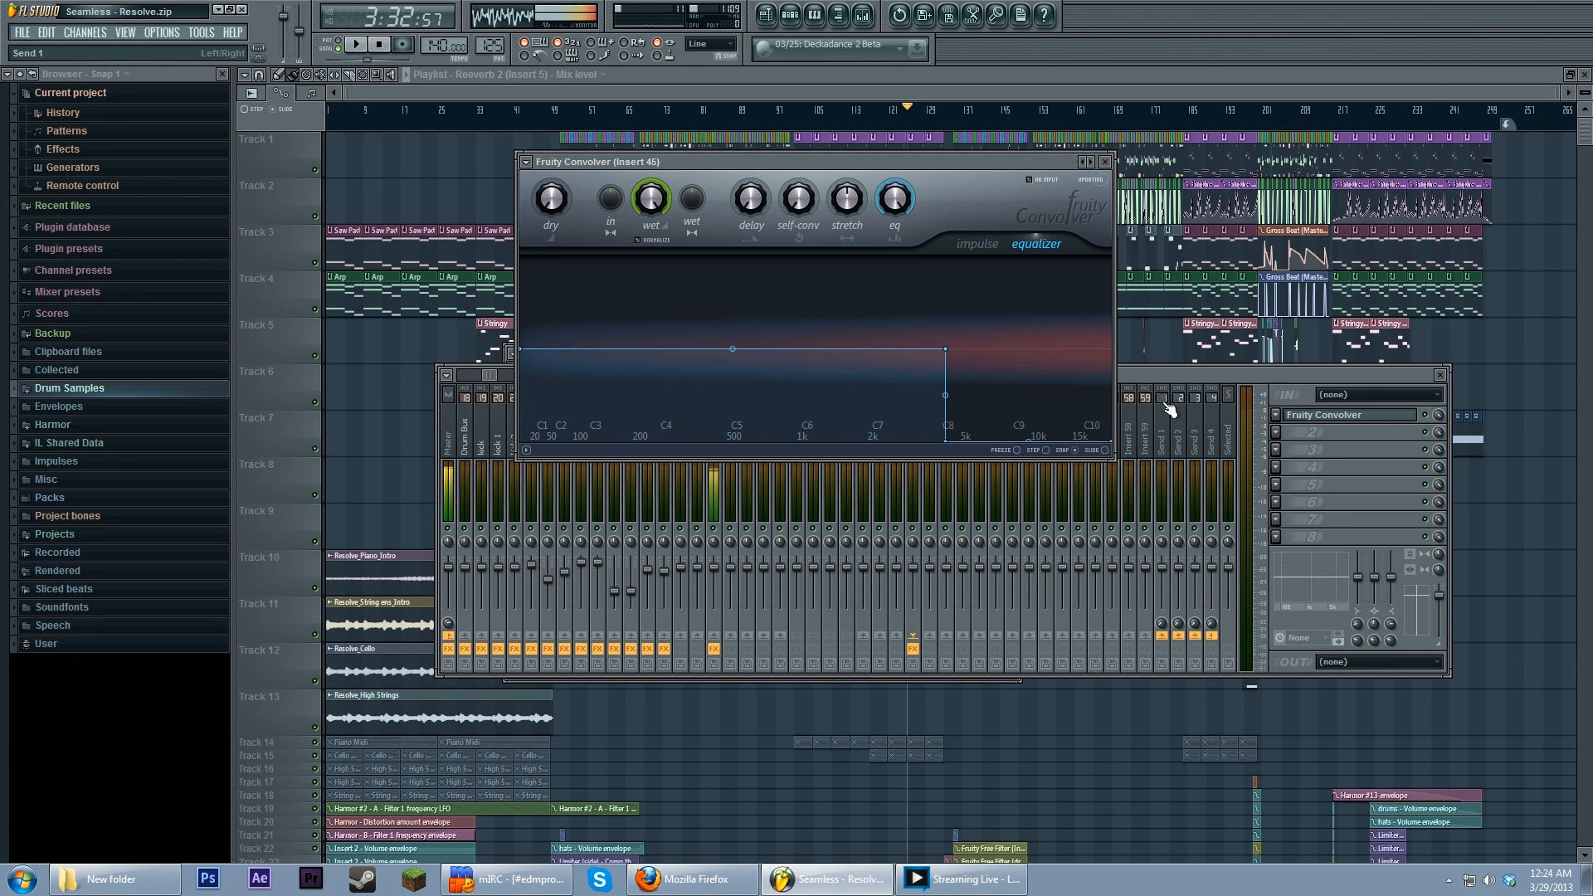
Step: Add points to Insert 45's Convolver equalizer that steeply cut everything below about 2 kHz
click(1150, 376)
click(969, 164)
right_click(863, 349)
right_click(866, 370)
drag(864, 372, 867, 470)
drag(864, 361, 864, 350)
drag(522, 350, 523, 452)
Step: Load Fruity Limiter into the second effect slot of Insert 45 and move its window over the Convolver
click(1175, 376)
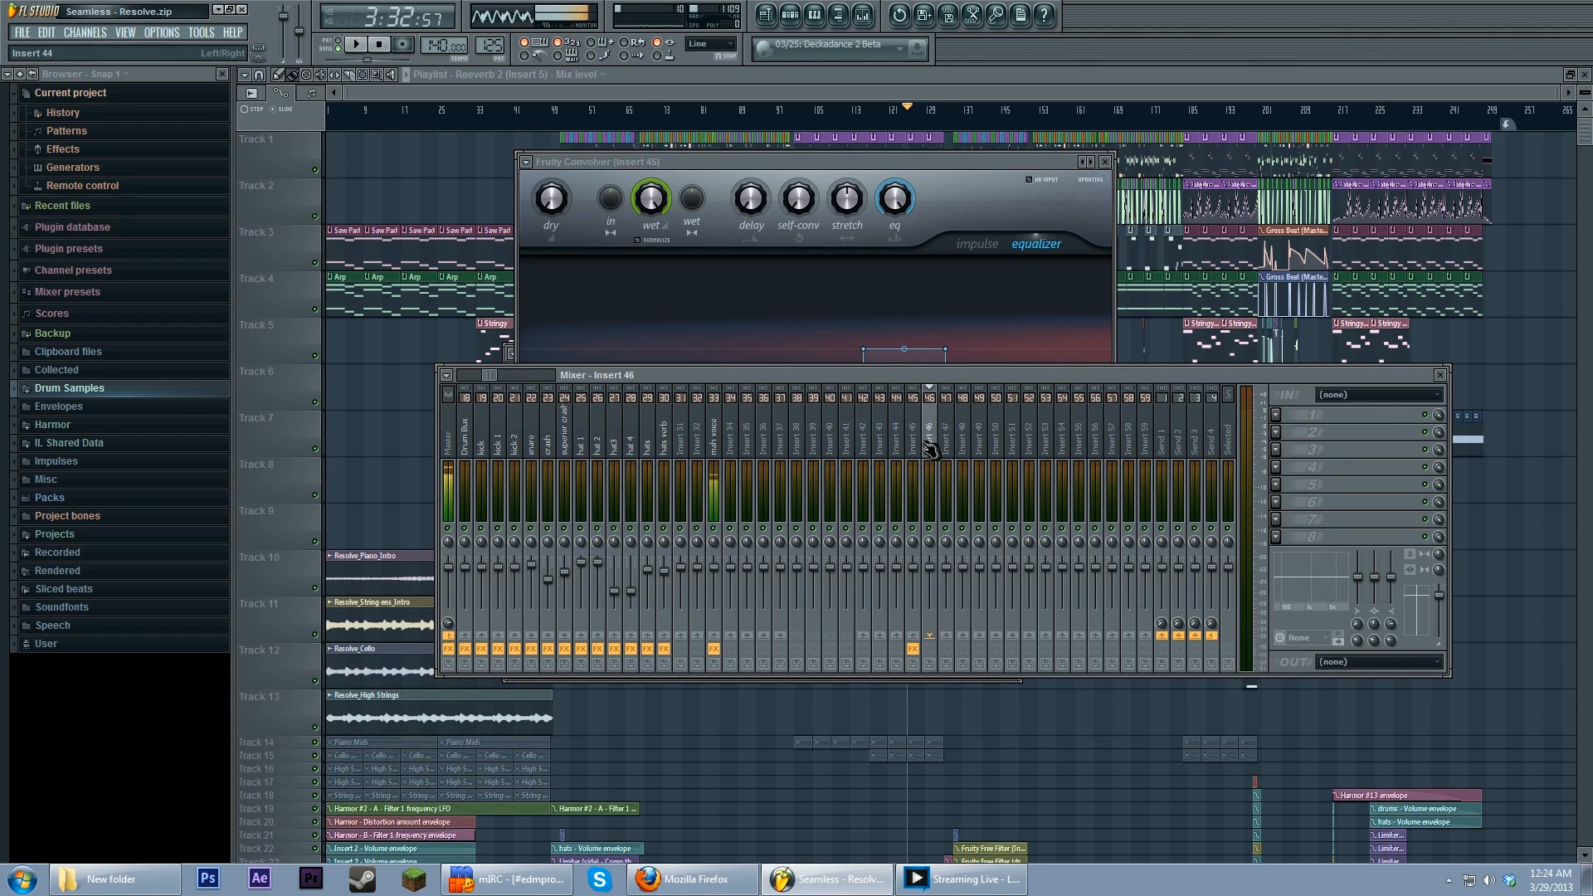
click(1275, 432)
mouse_move(1295, 450)
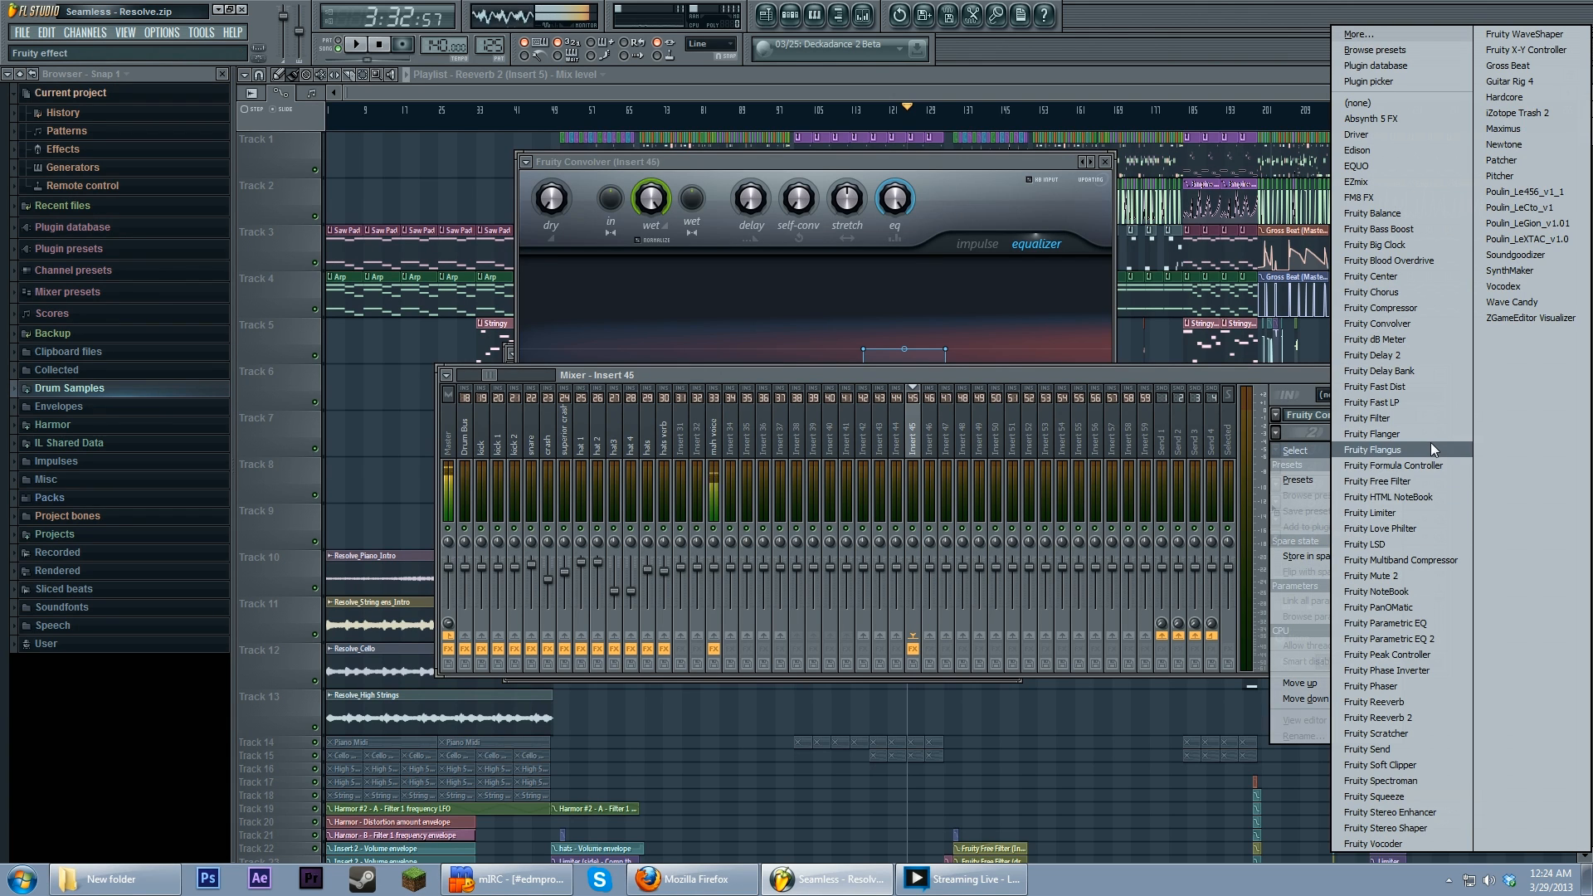
click(1424, 512)
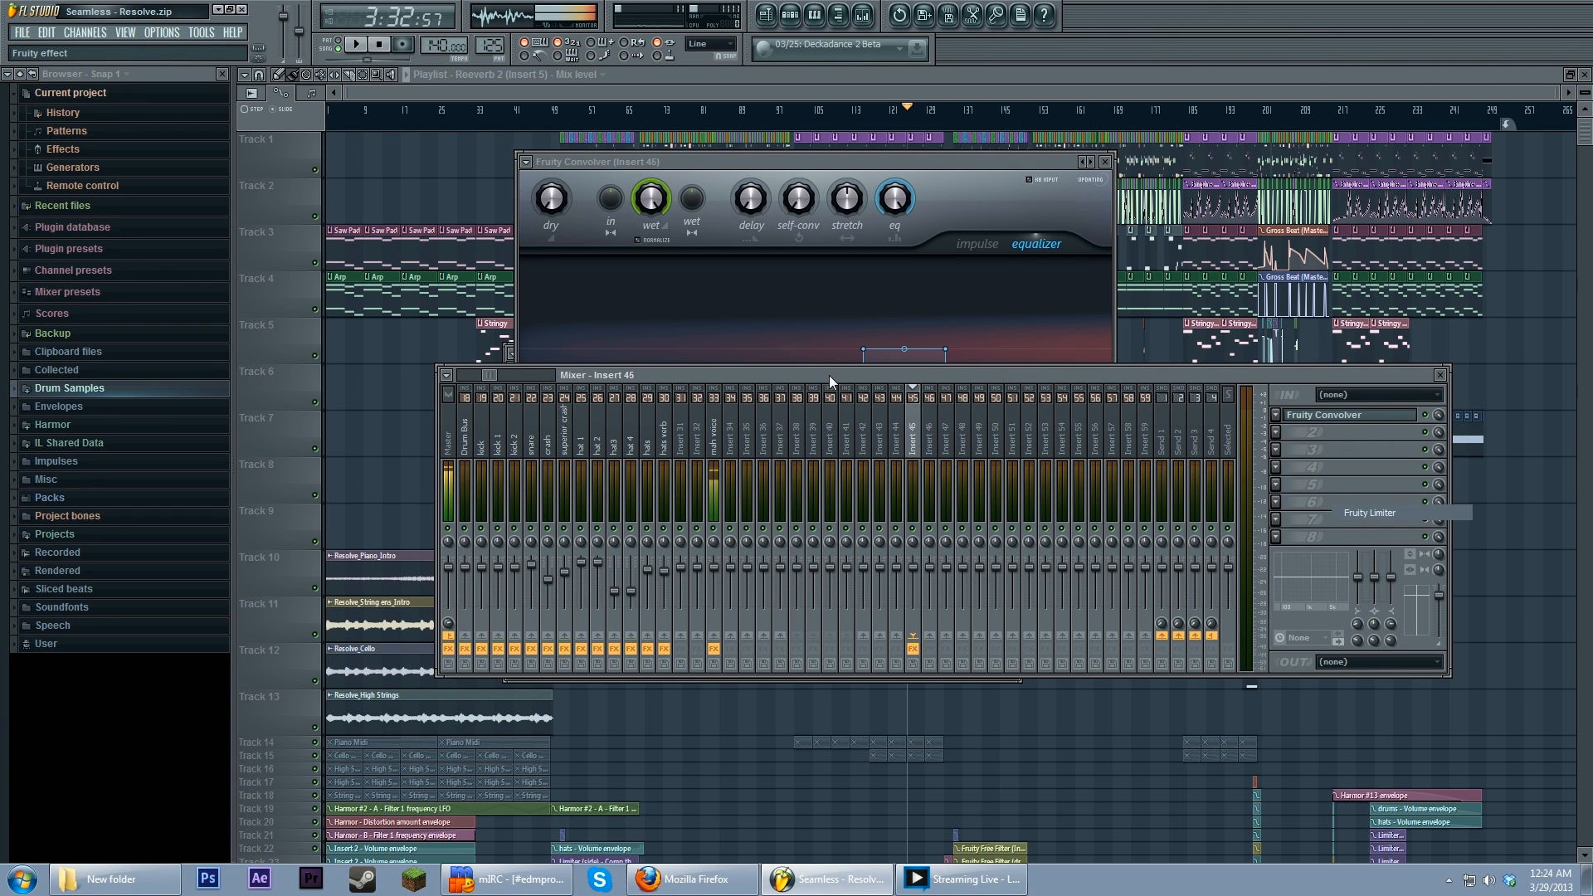
click(599, 490)
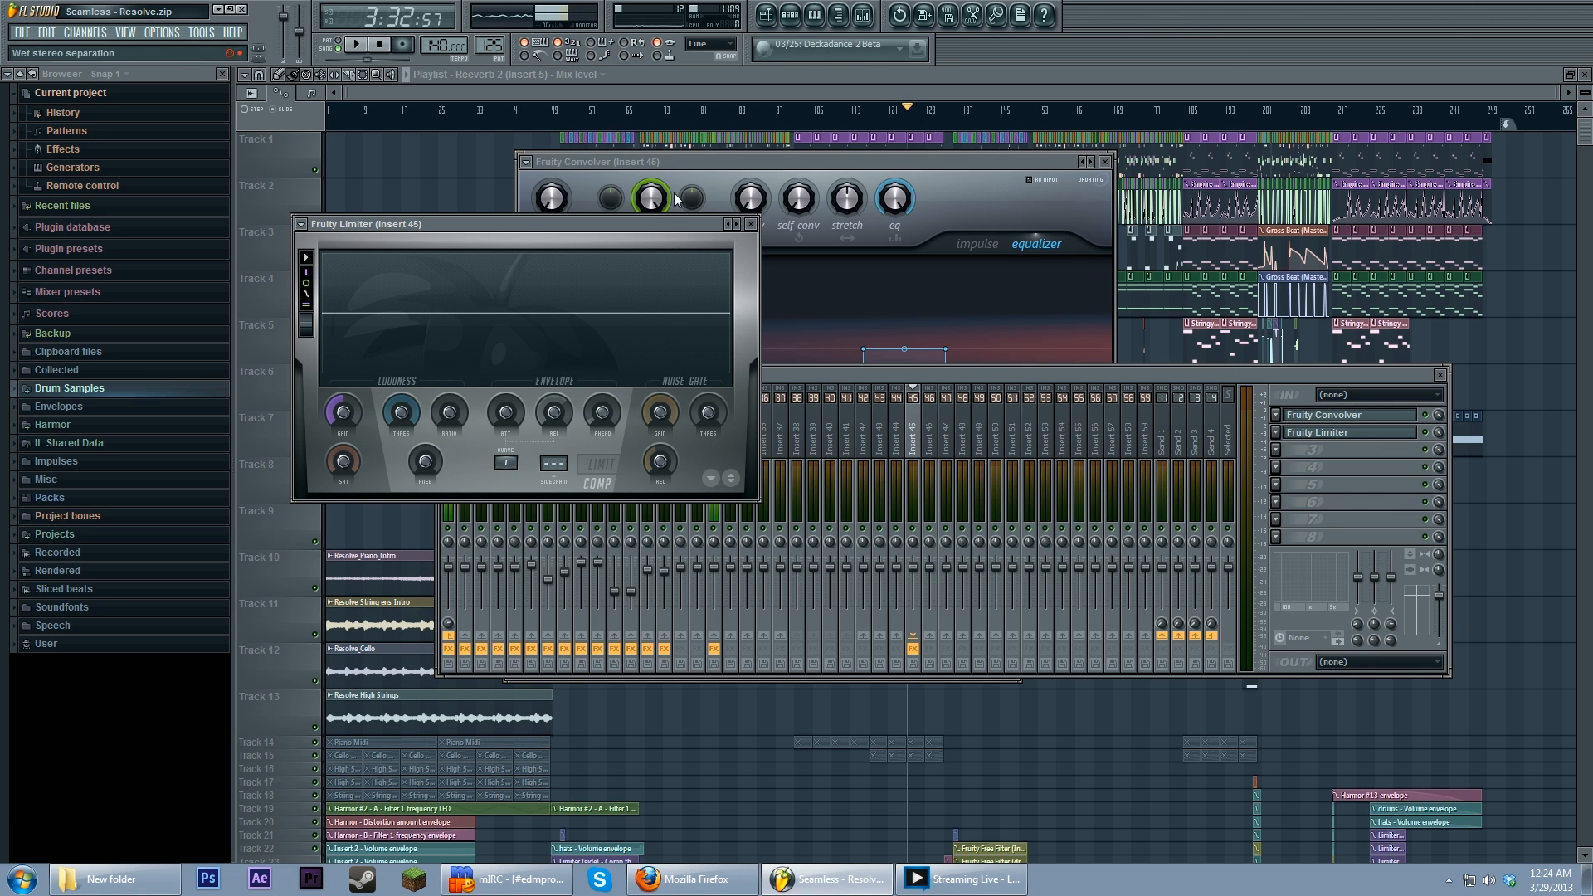
drag(615, 228, 740, 277)
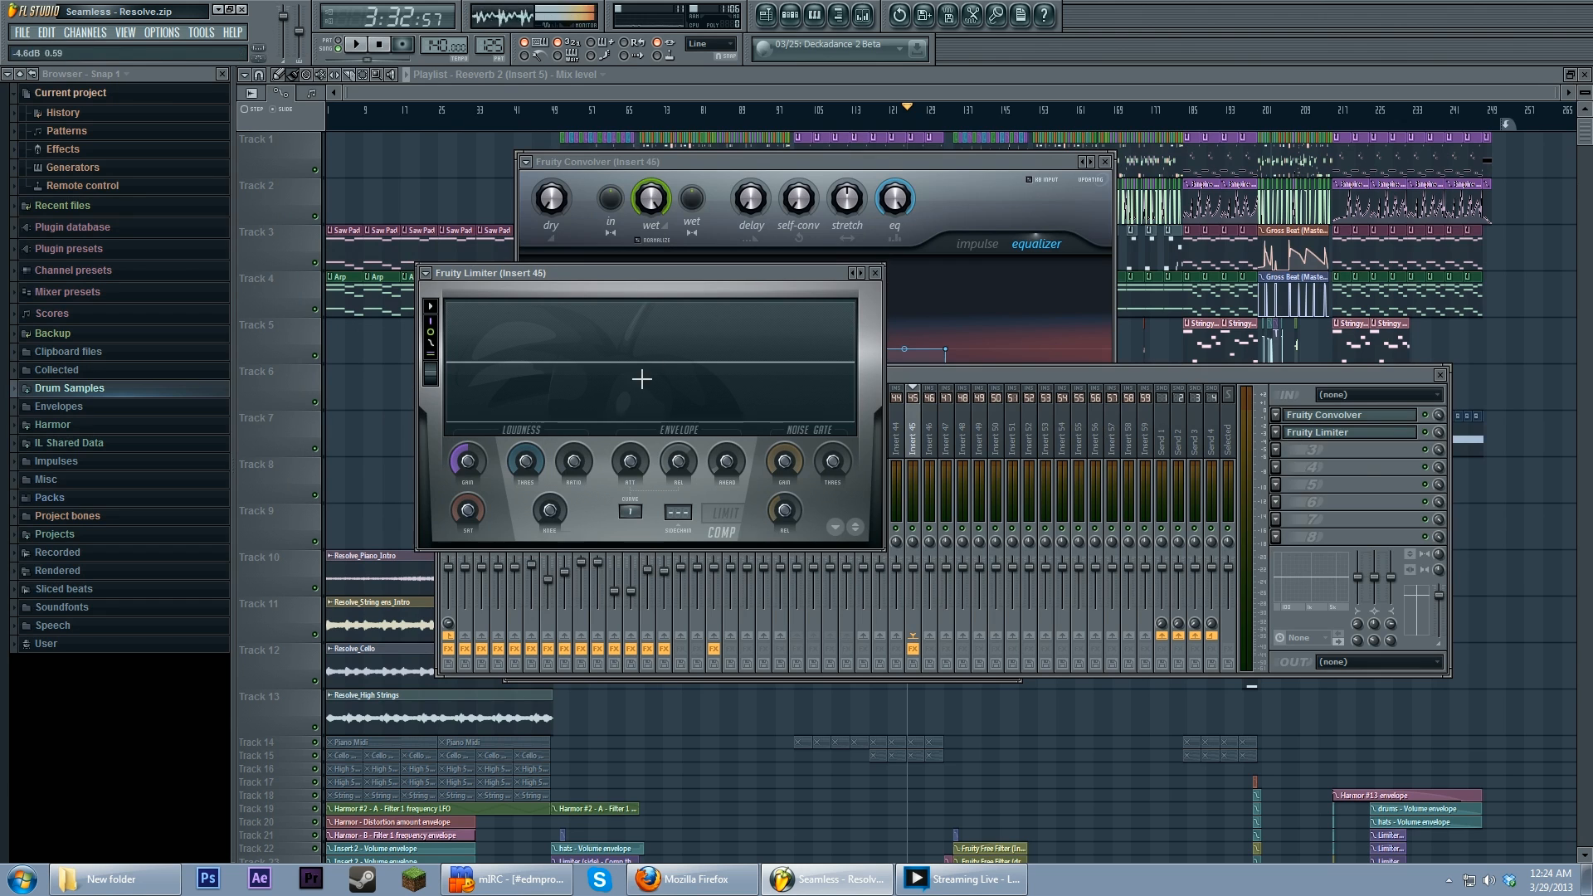
Step: Load Fruity Compressor into the third effect slot of Insert 45 and move its window over the Fruity Limiter
click(1276, 451)
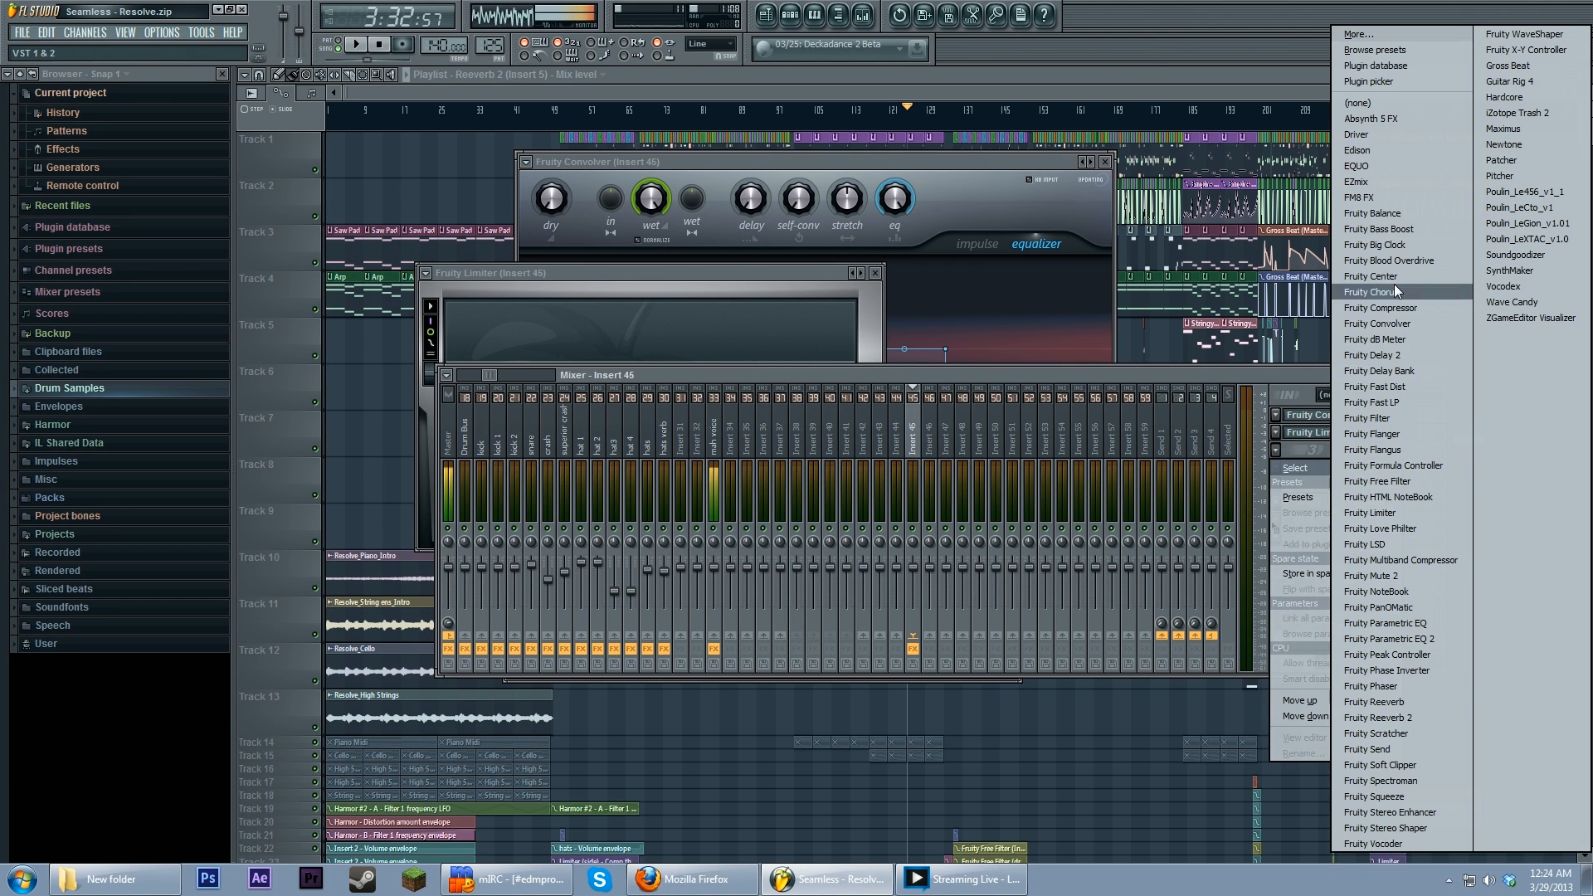
click(1381, 308)
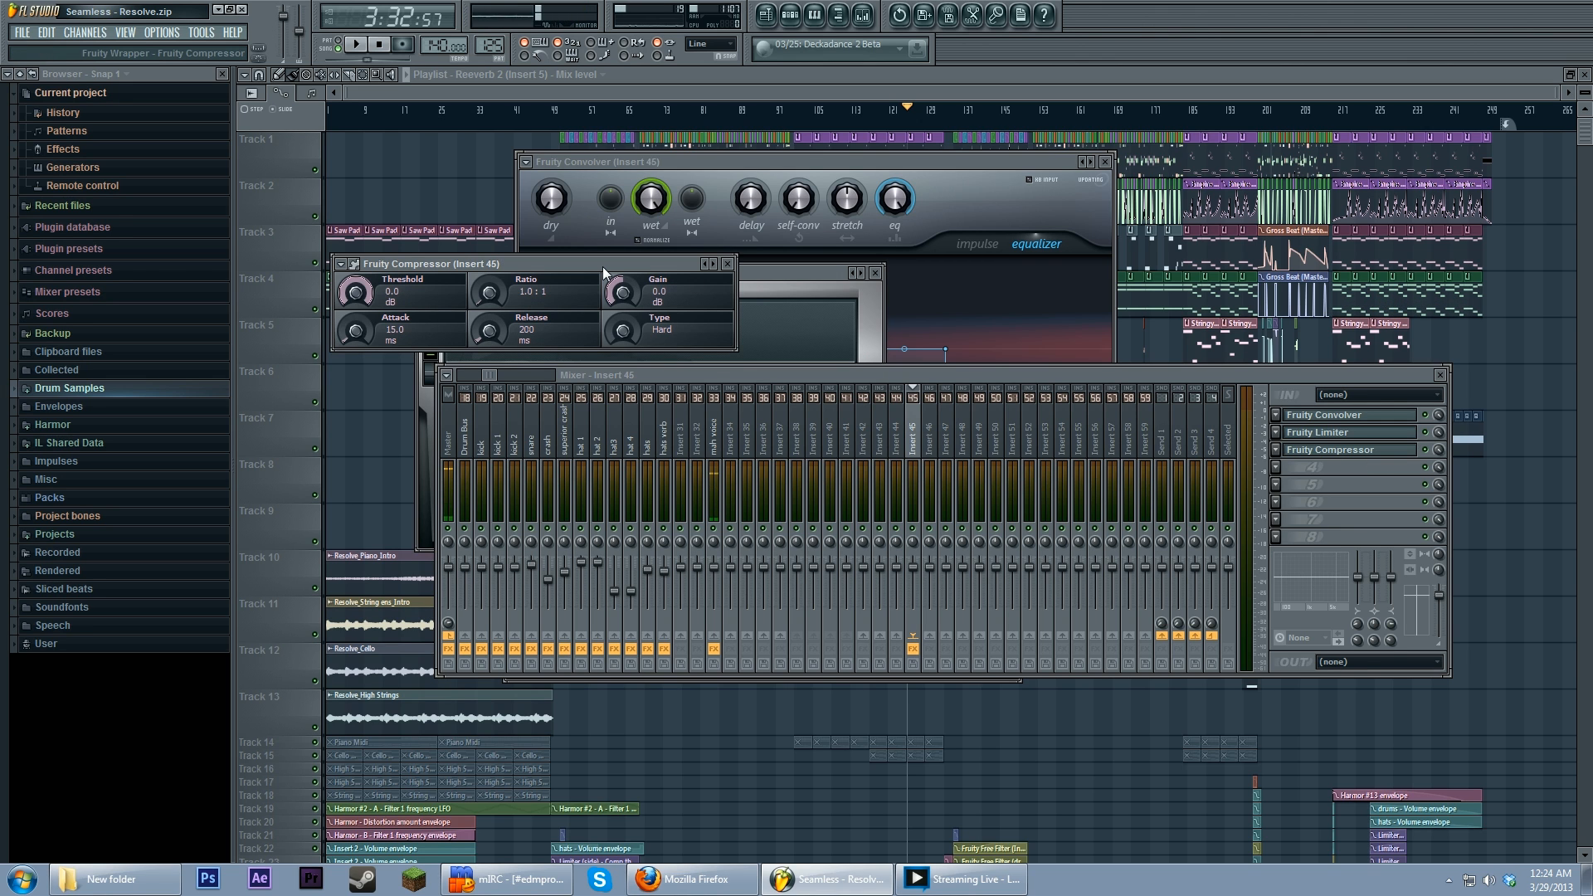
drag(602, 266, 663, 276)
Step: Select neighbouring inserts through Insert 41, then open Maximus on the Master track and shift its window slightly
click(964, 440)
drag(969, 434, 848, 439)
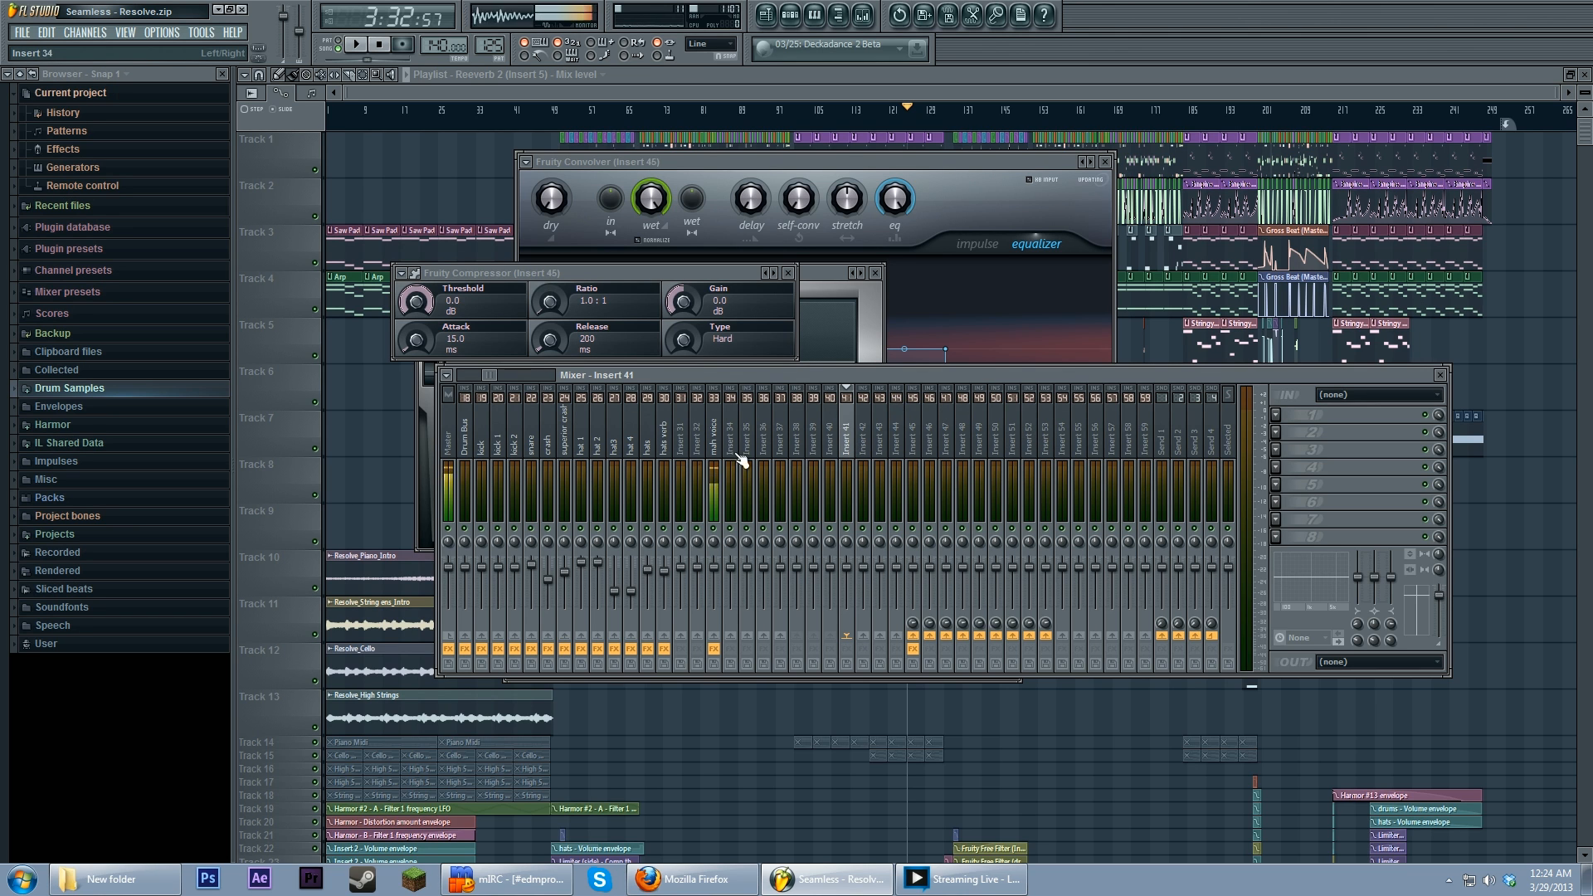
click(451, 448)
click(1341, 520)
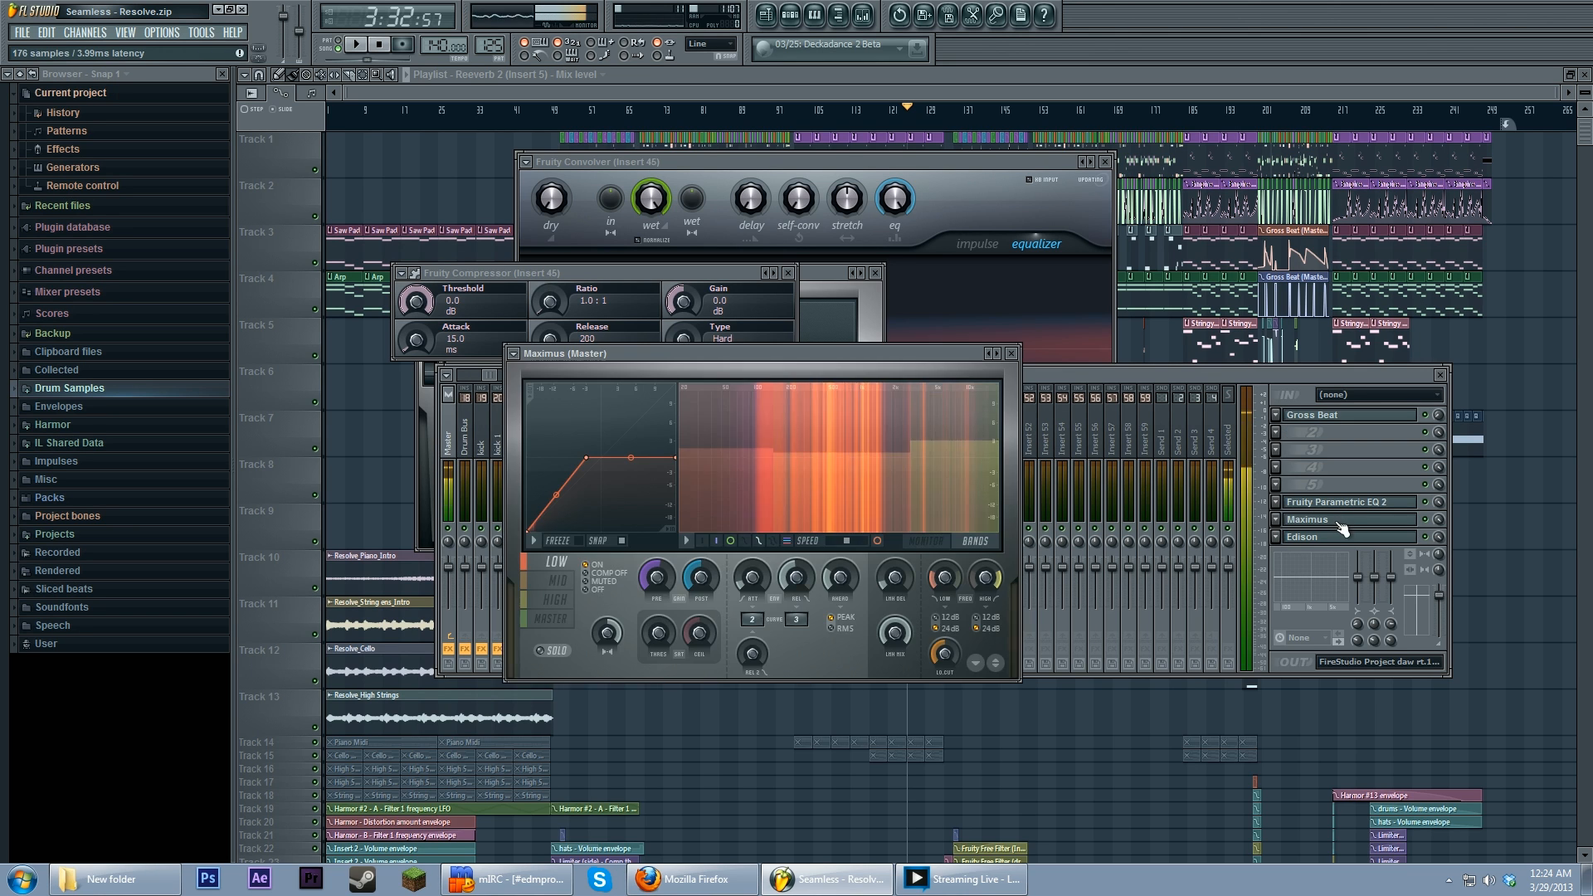
drag(842, 357, 880, 346)
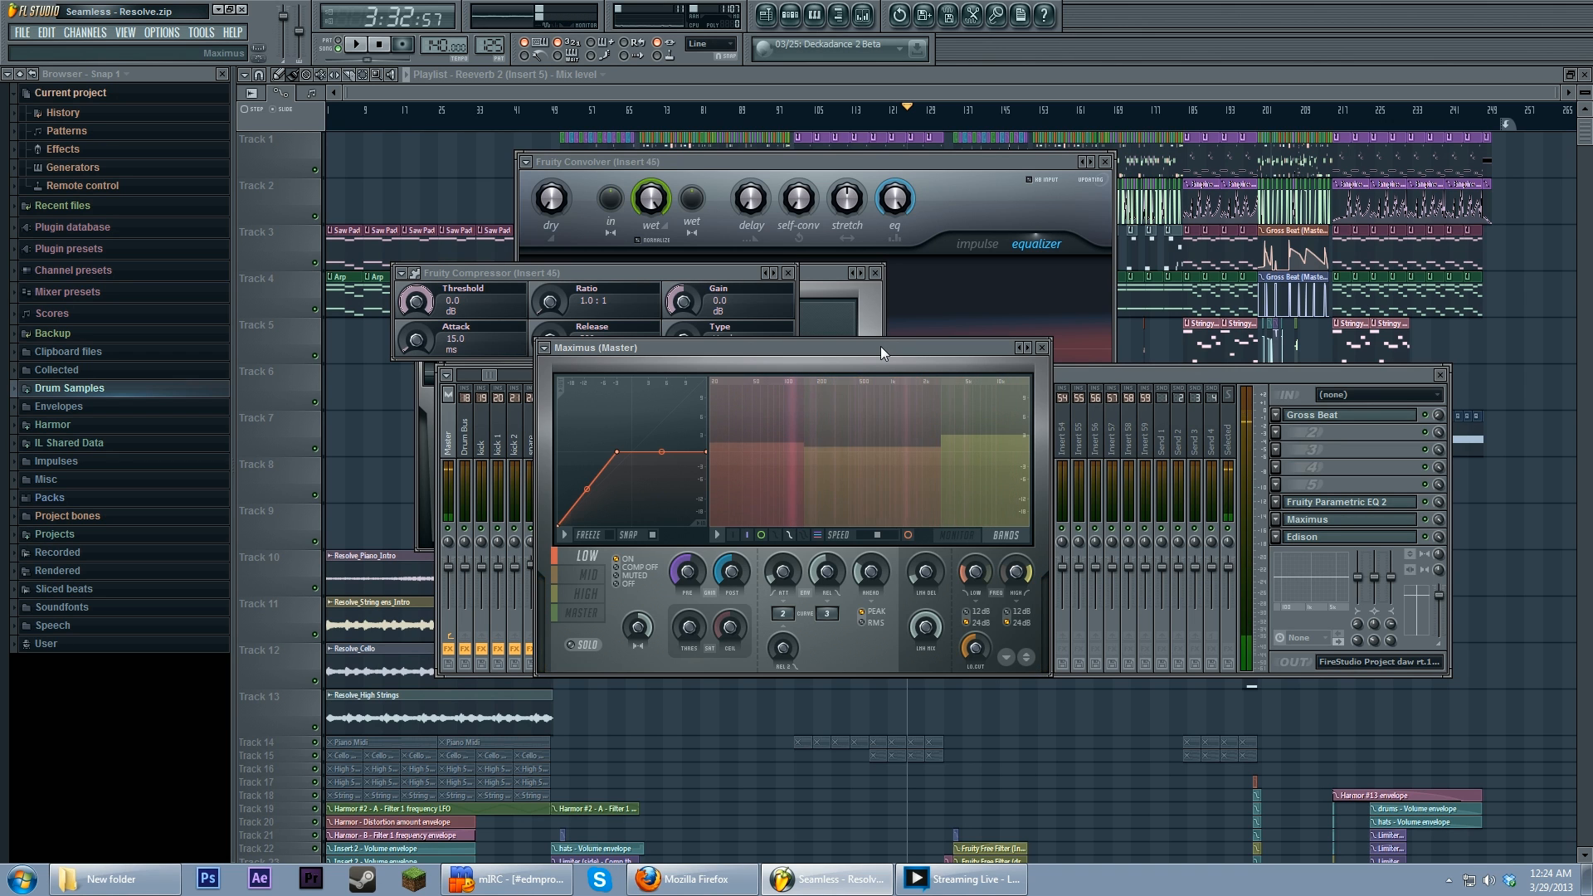
Step: Bring the playlist to the front, place the playhead at bar 88 and examine the surrounding sections of the arrangement
click(980, 82)
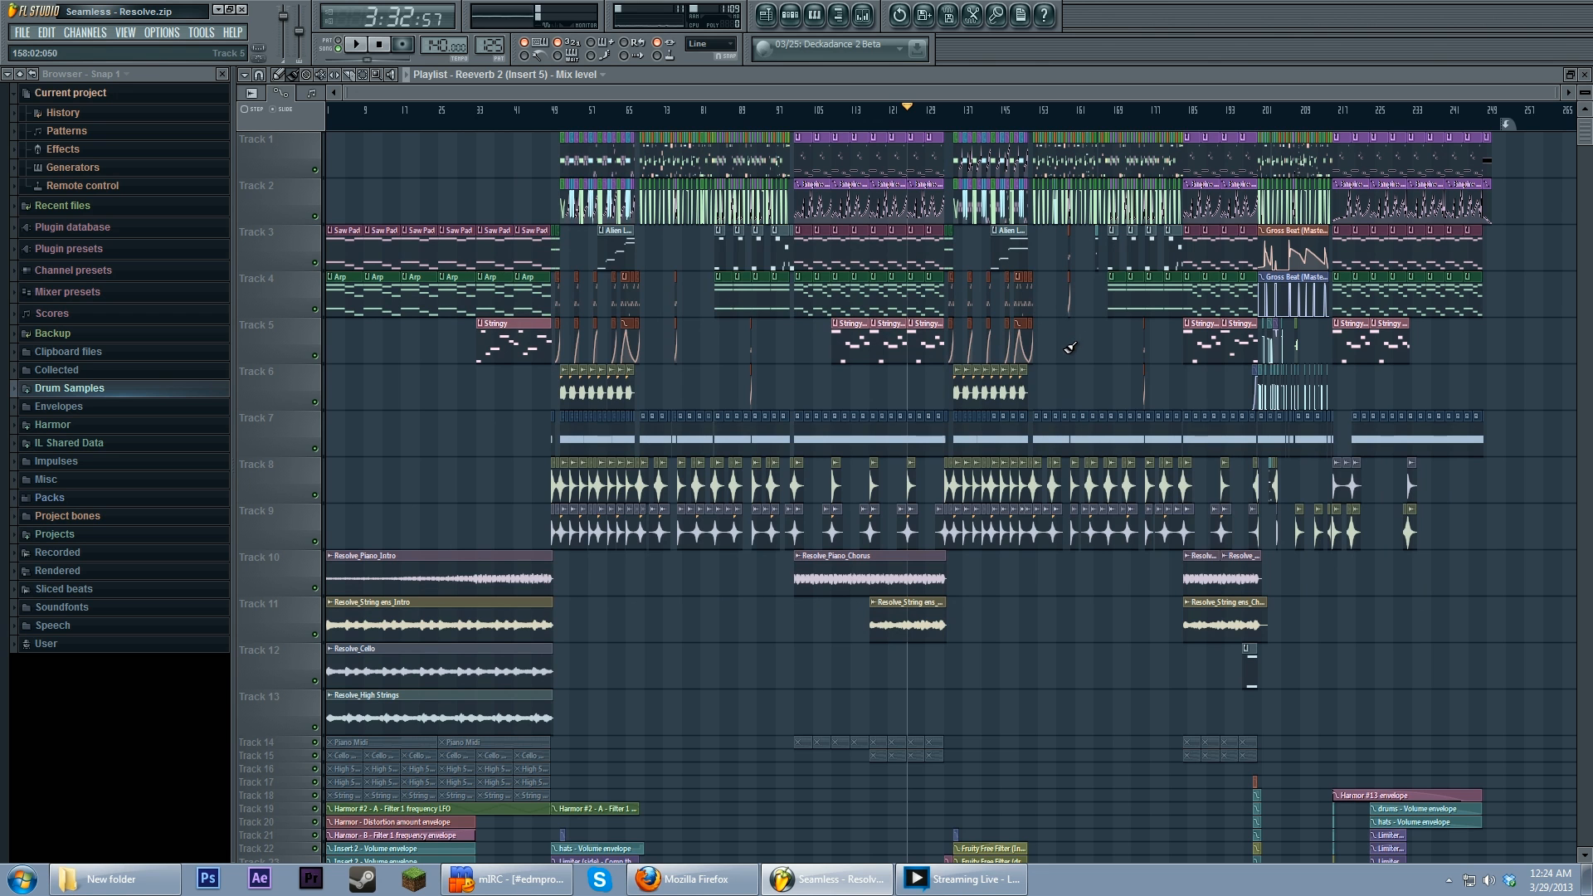
click(733, 115)
scroll(735, 369, up, 5)
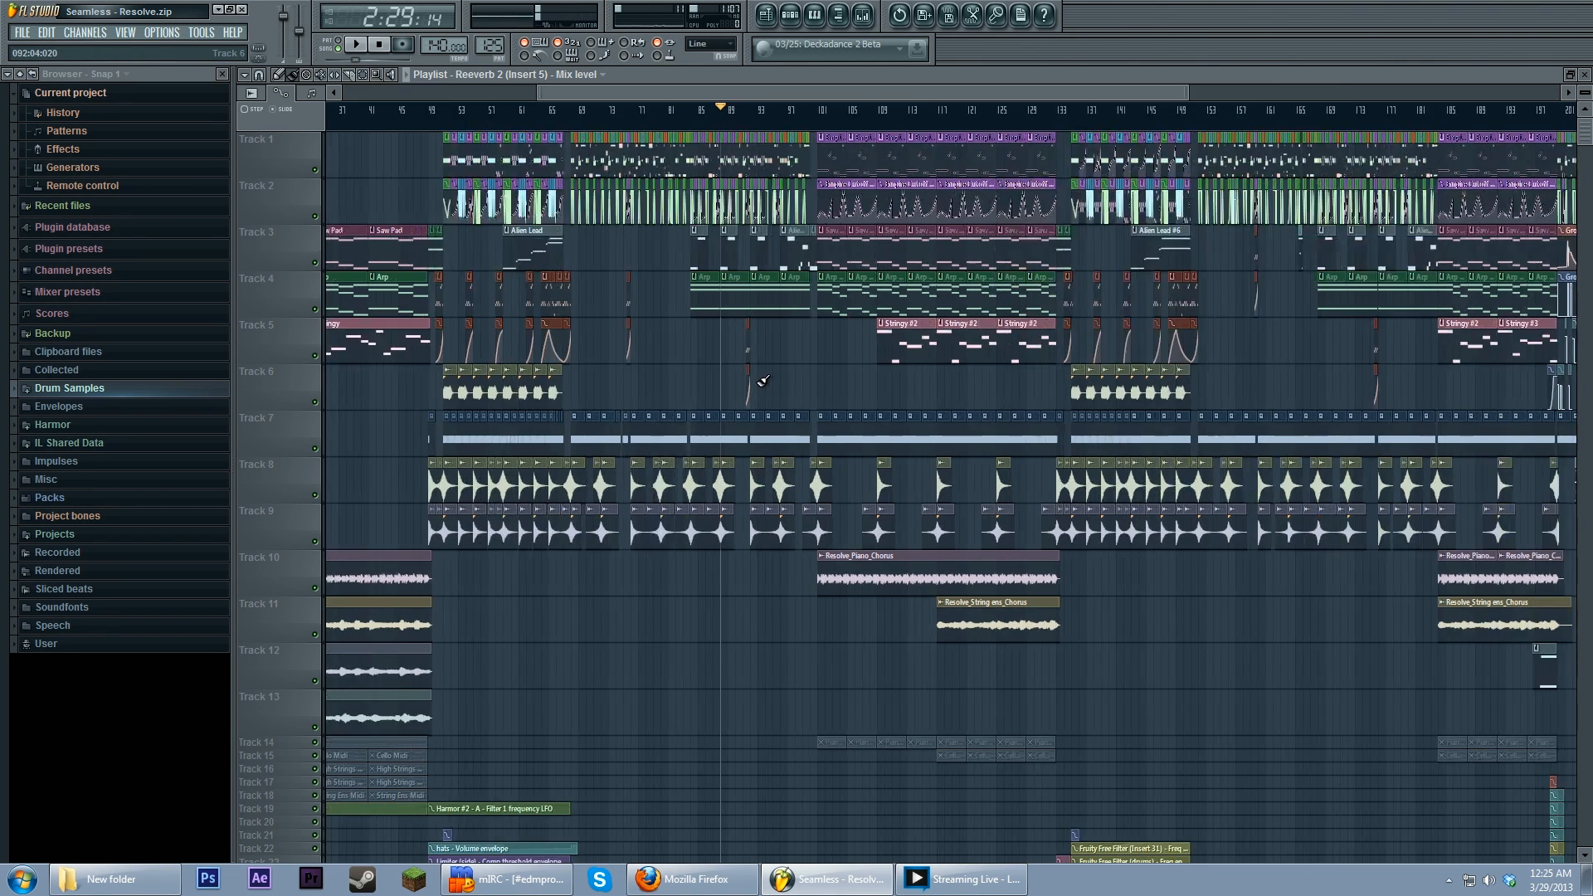
drag(599, 347, 974, 371)
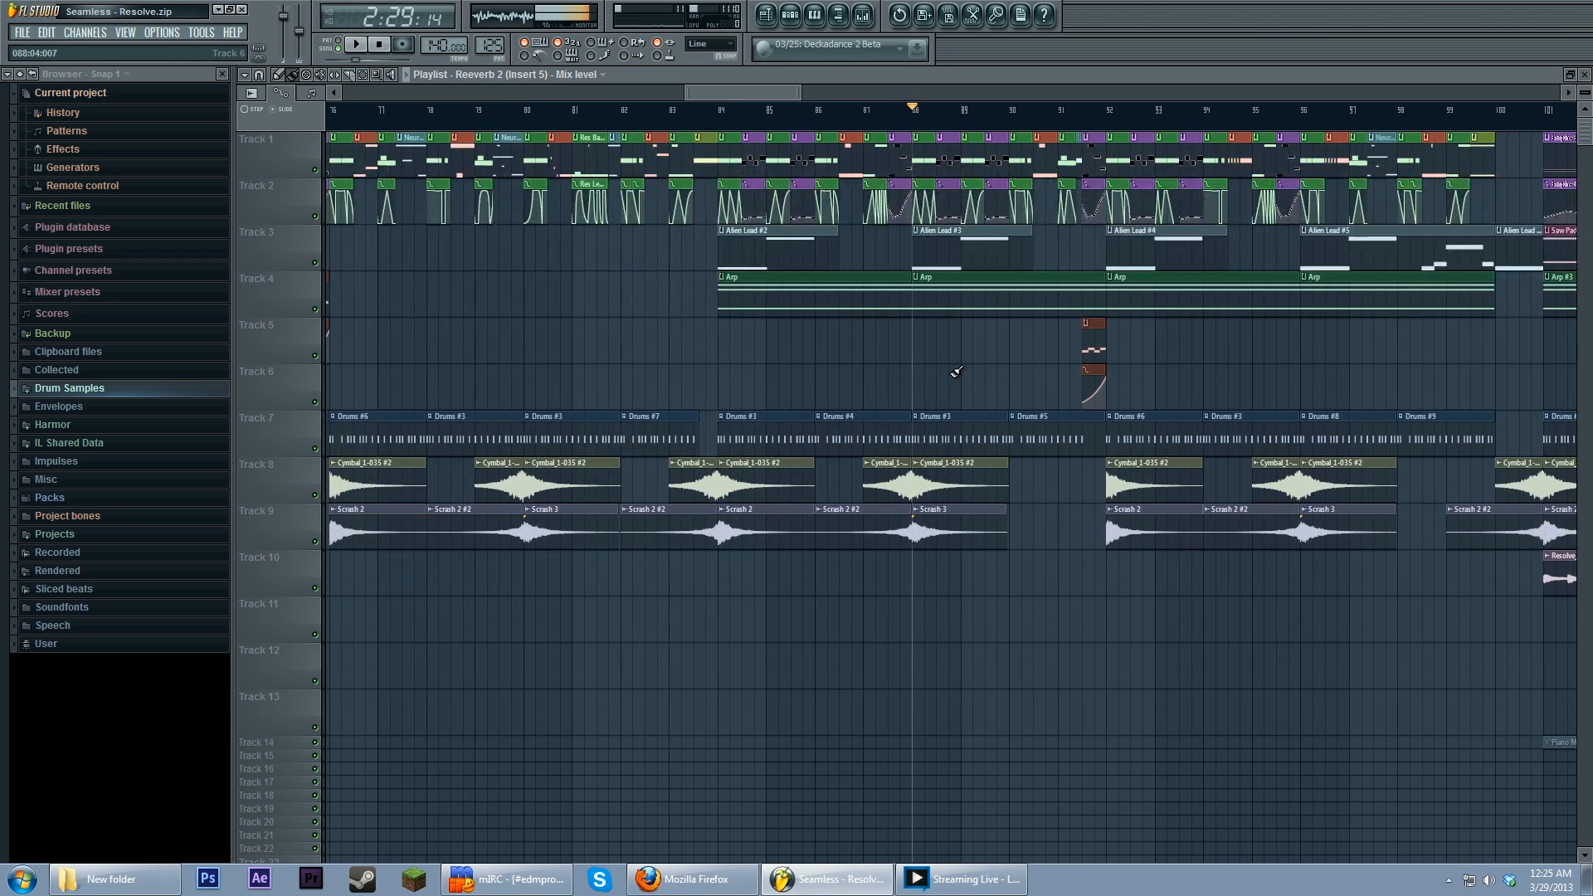
scroll(957, 371, right, 5)
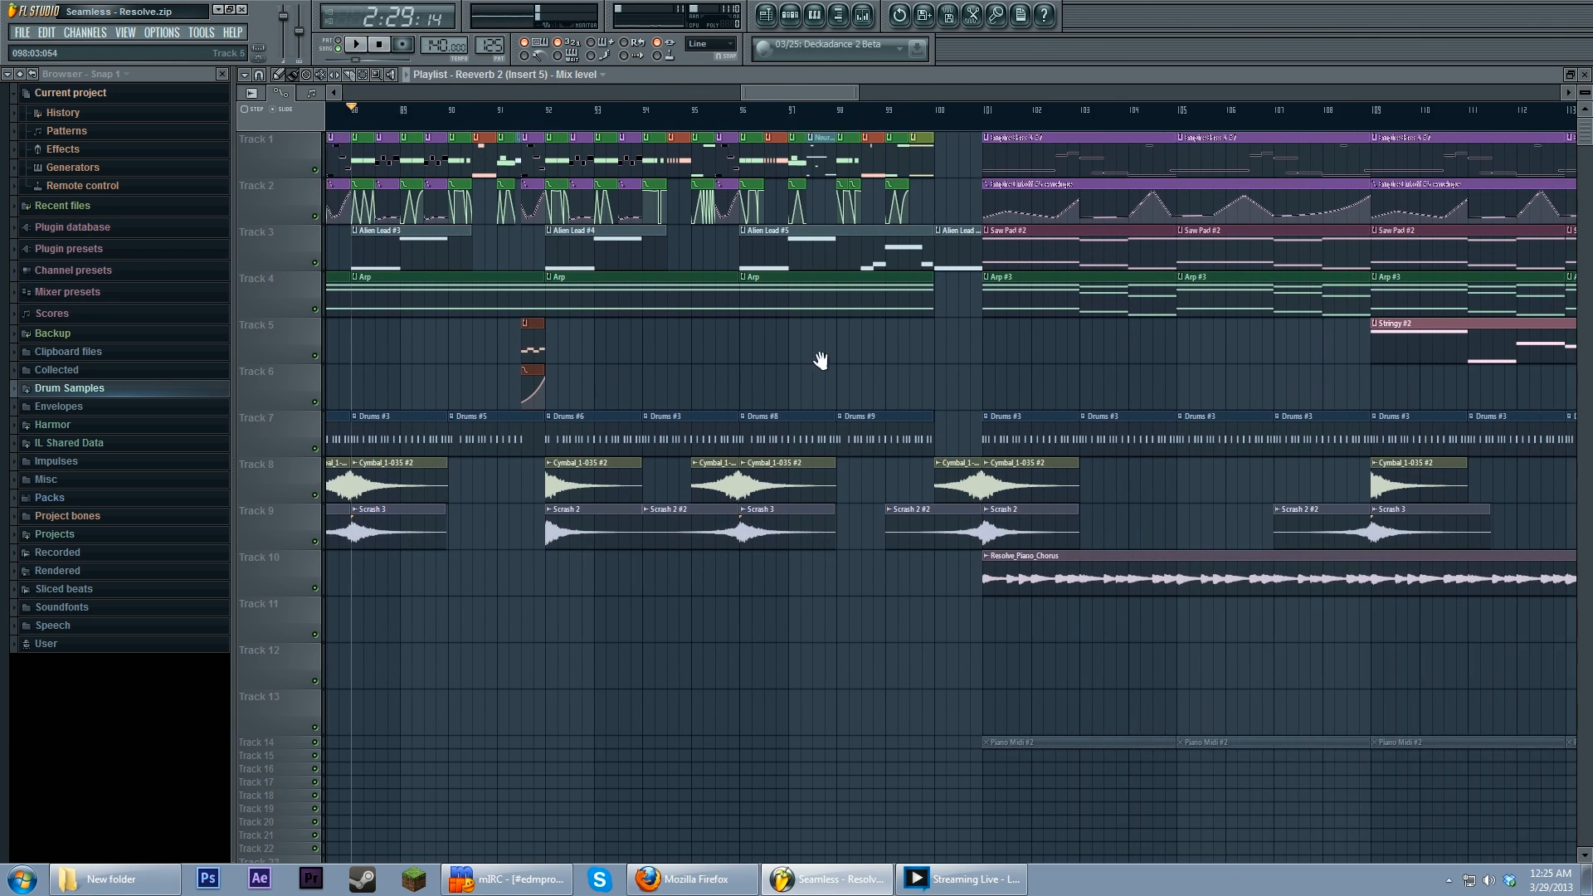
scroll(945, 362, down, 5)
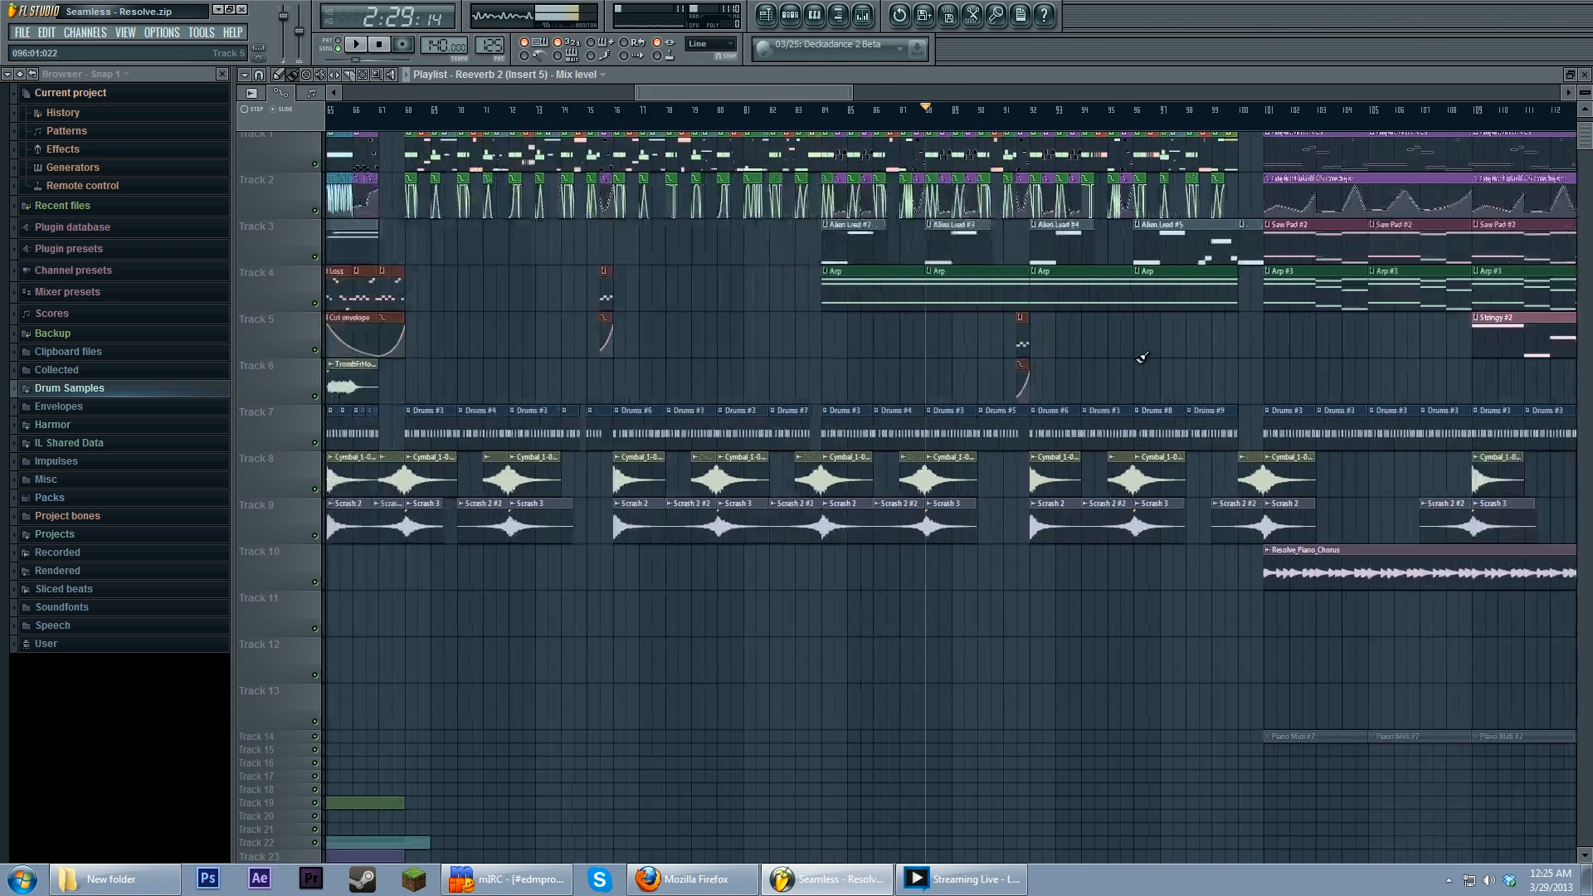
scroll(946, 347, left, 5)
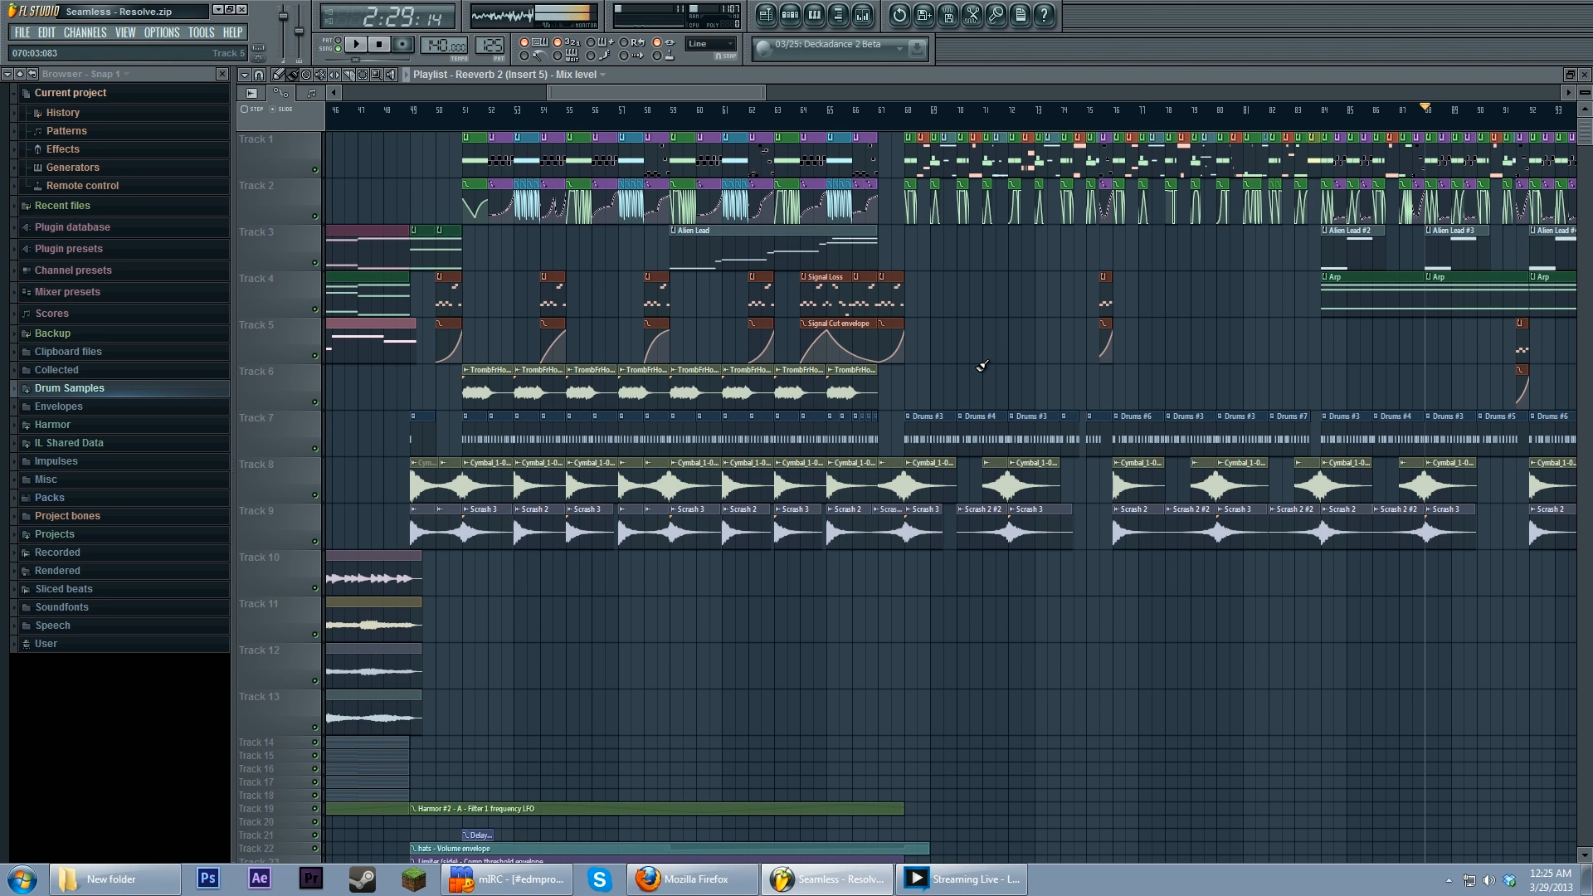
Step: Place the playhead at bar 51, check the TrombFrHorn Hit clip's channel settings and close them
click(465, 116)
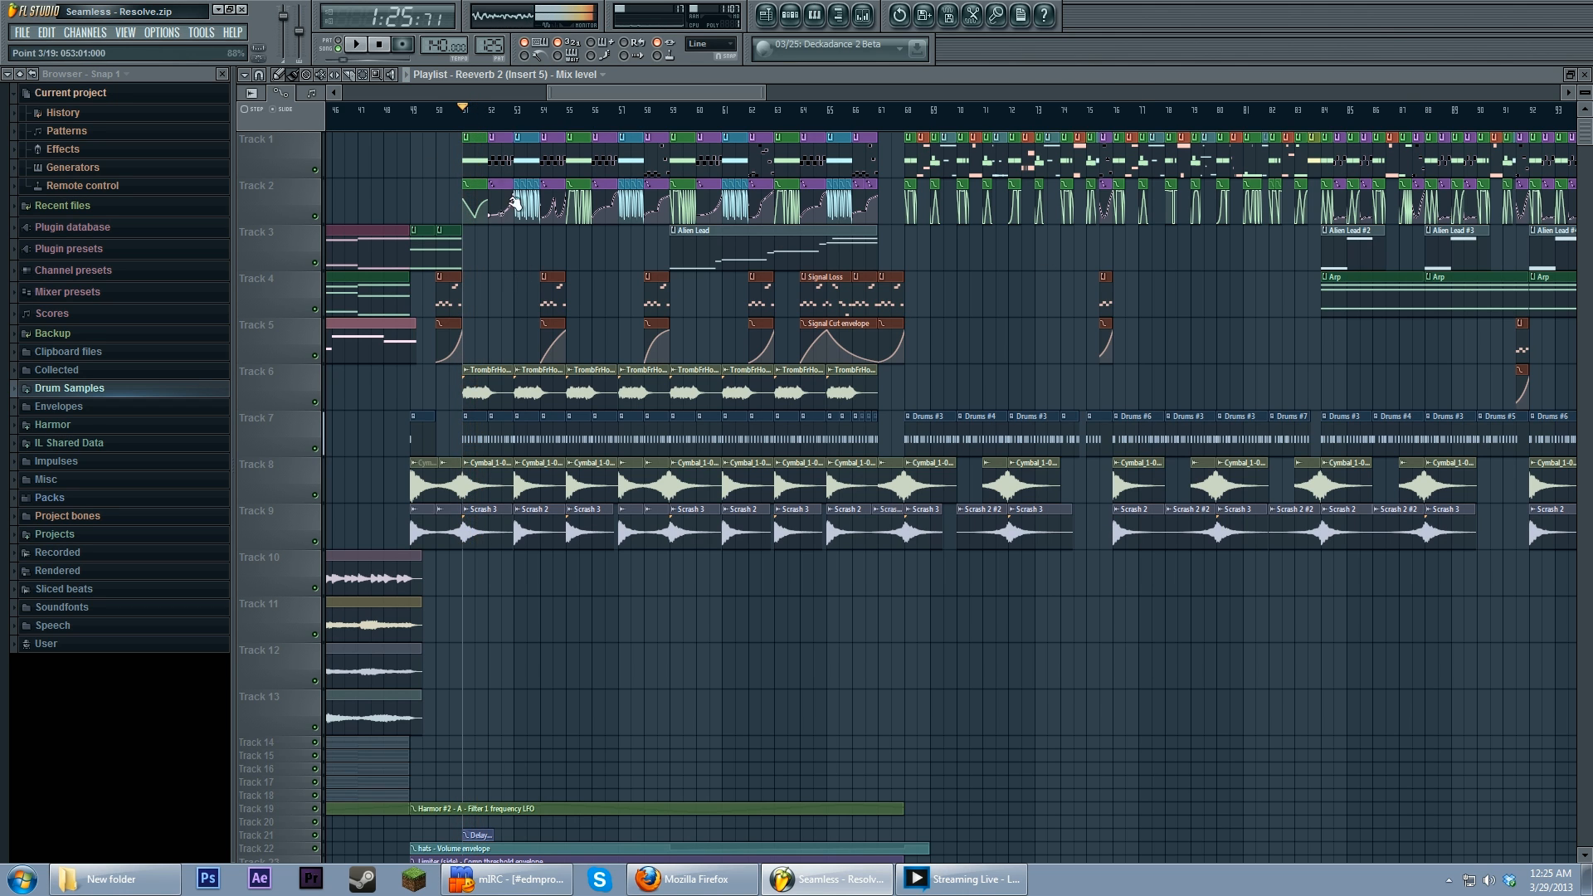
double_click(480, 394)
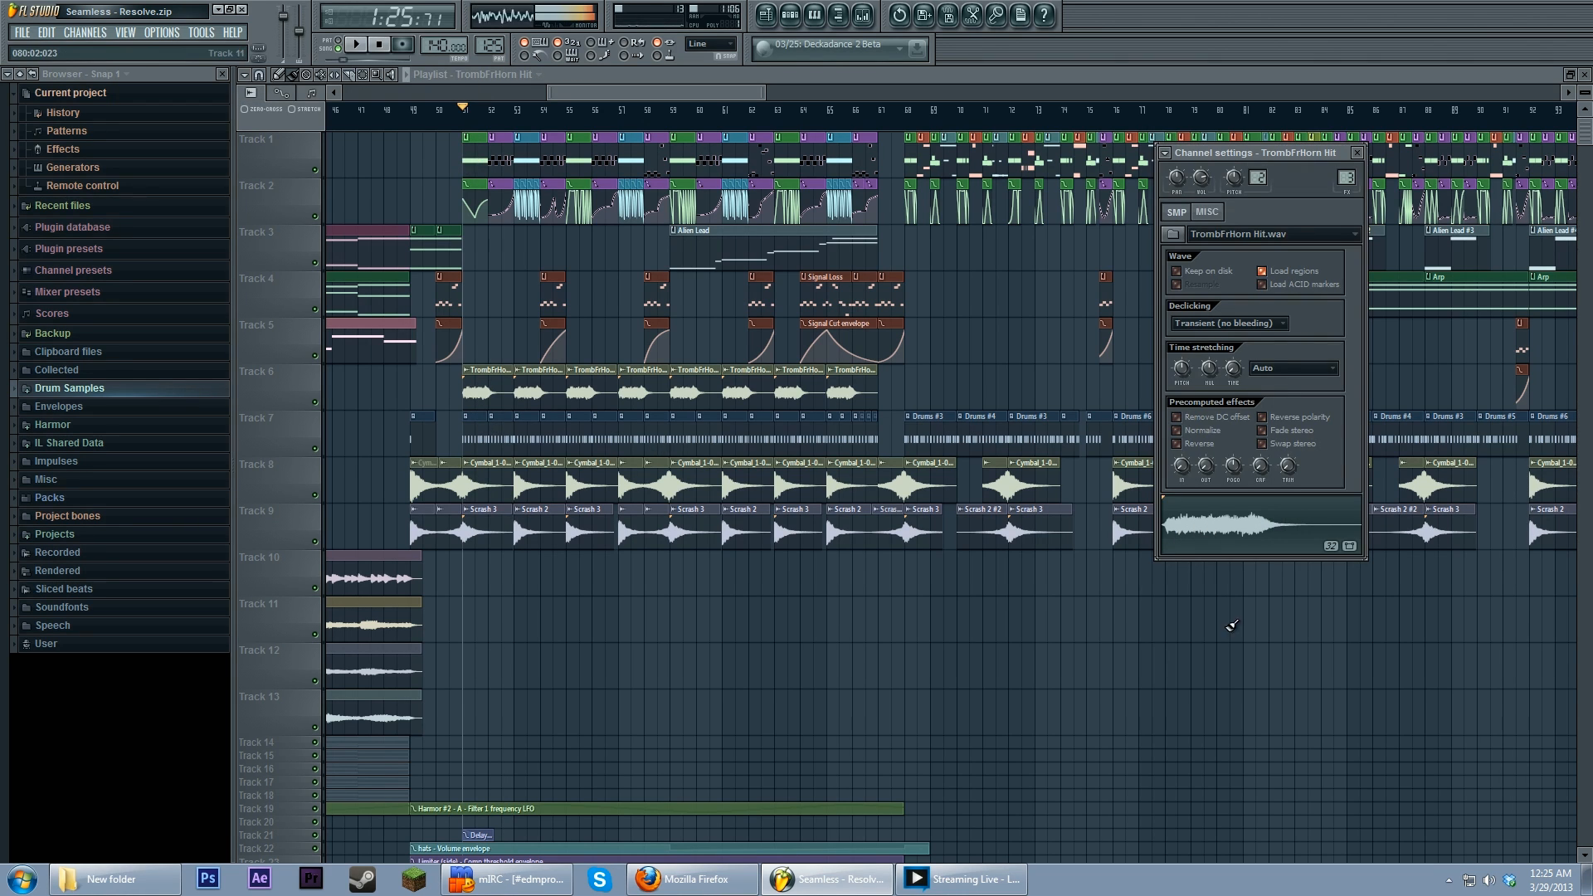
click(380, 47)
click(476, 182)
click(465, 111)
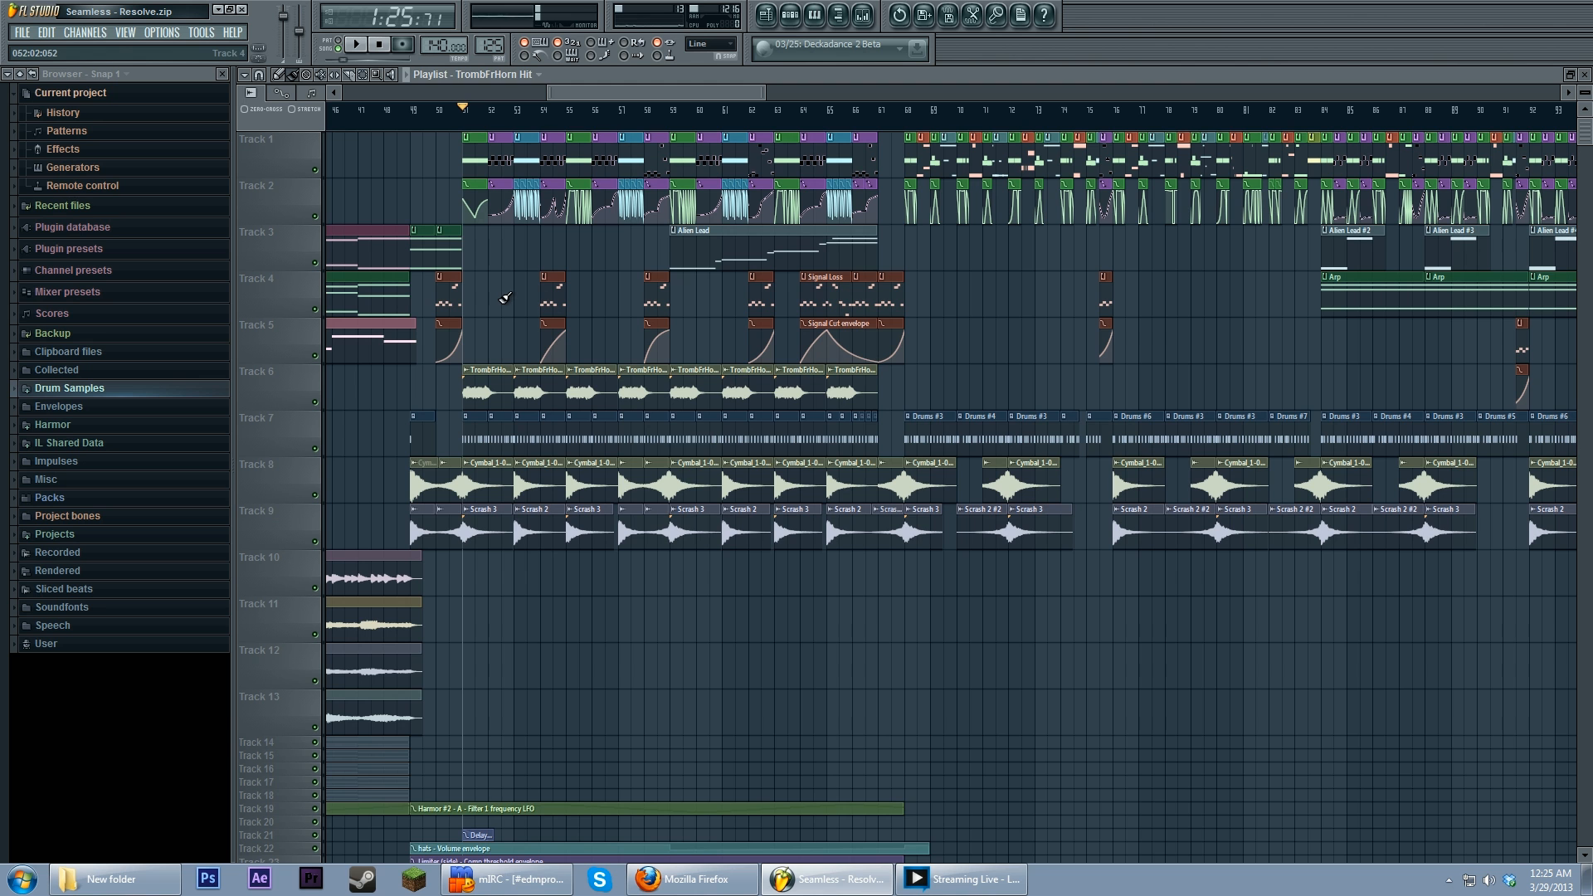
Step: Examine the arrangement from the first drop through the second chorus, and briefly show the first tracks of the mixer
scroll(631, 388, right, 6)
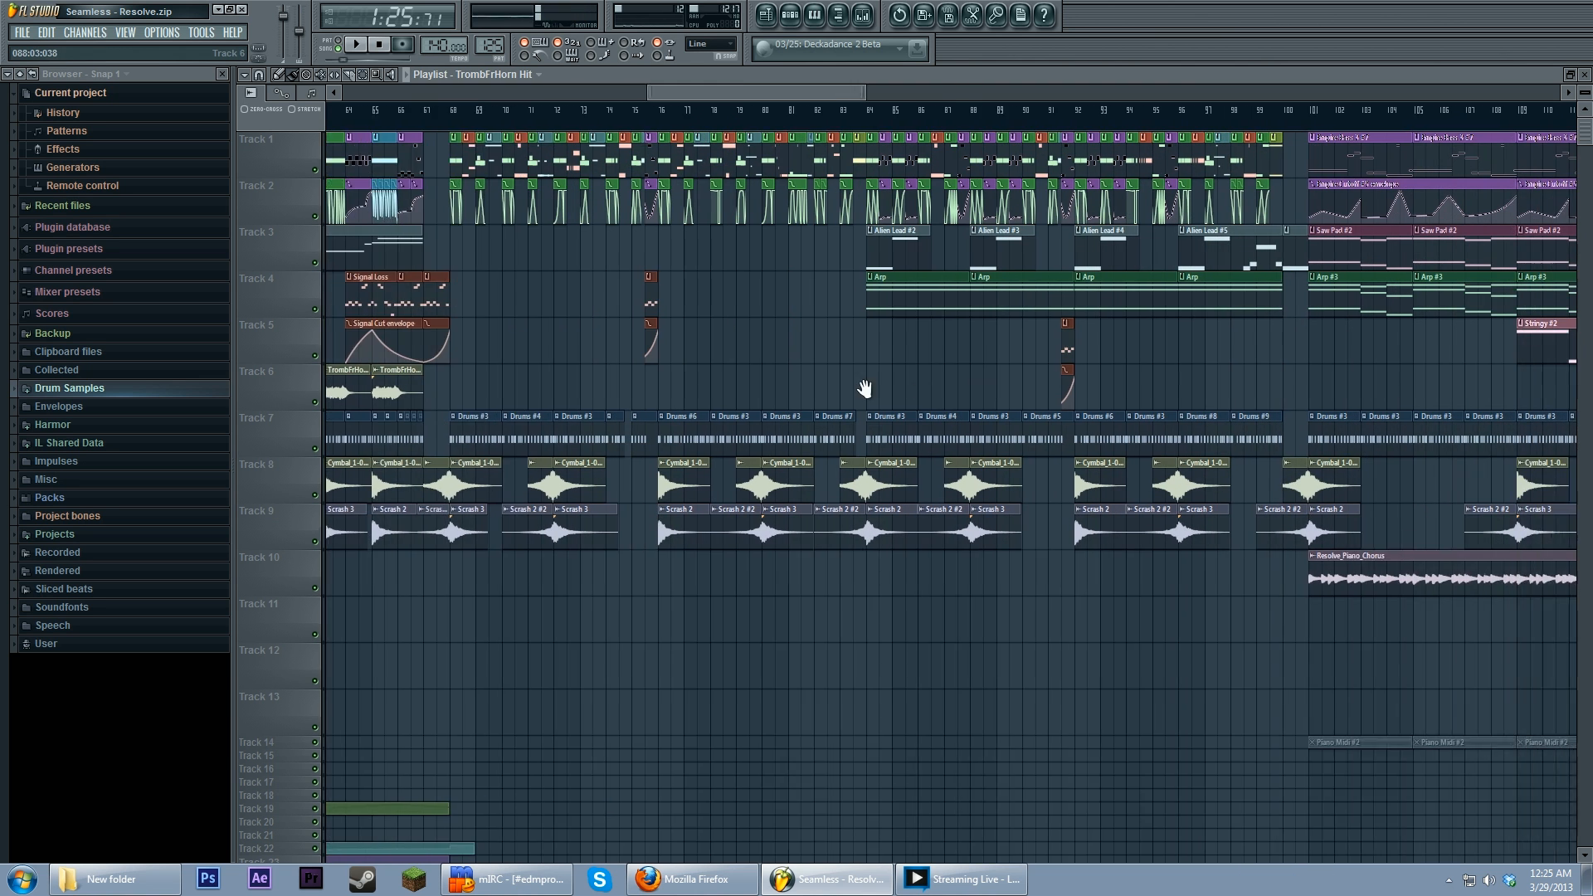
scroll(730, 391, right, 8)
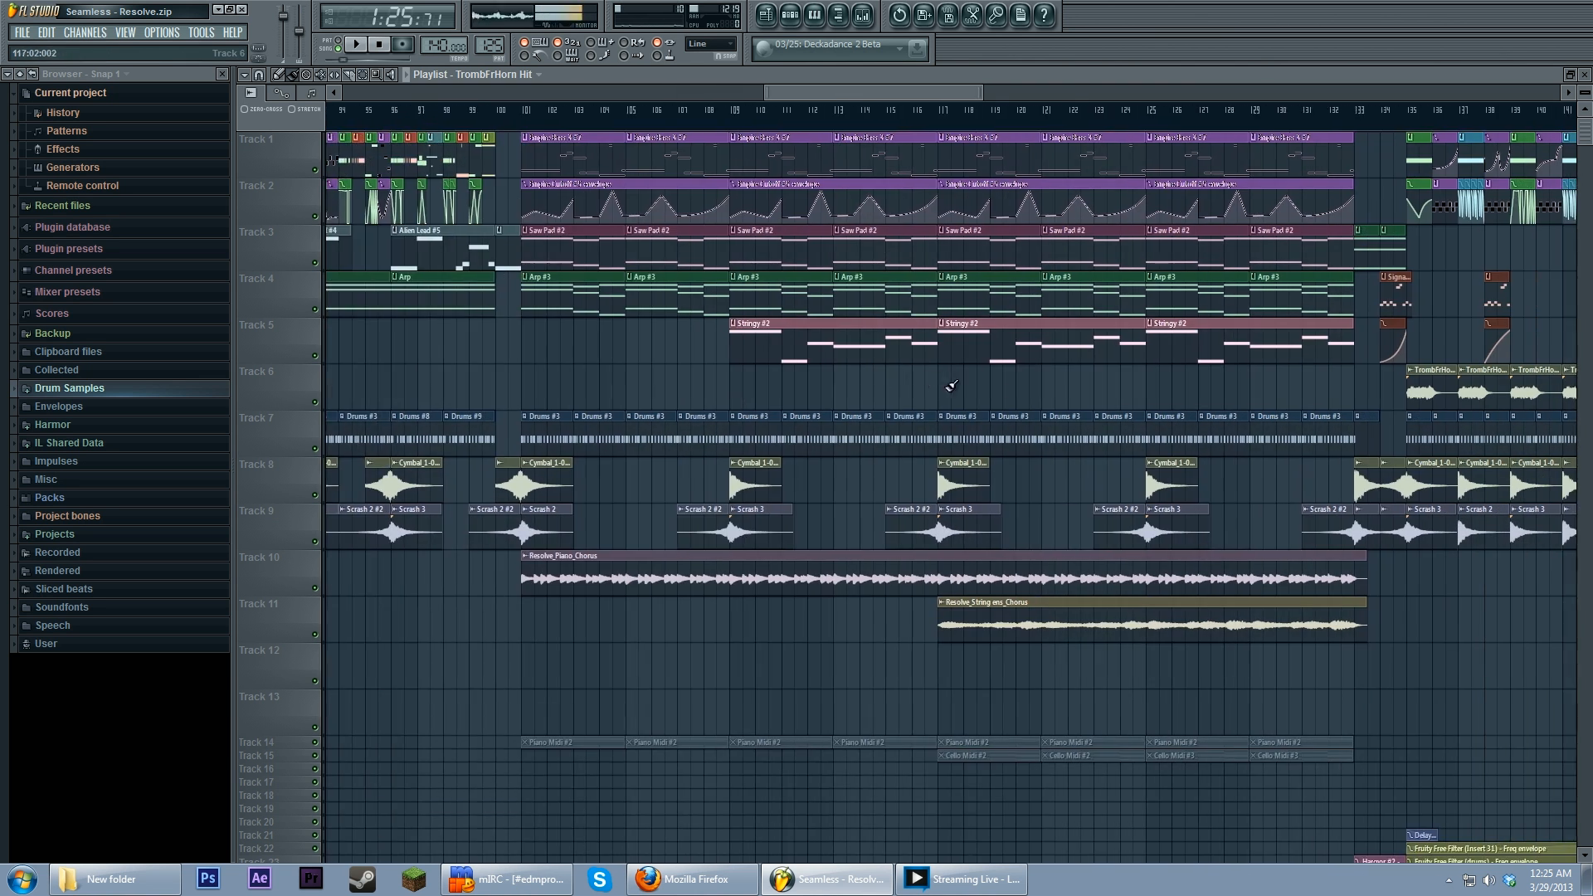
scroll(730, 391, right, 10)
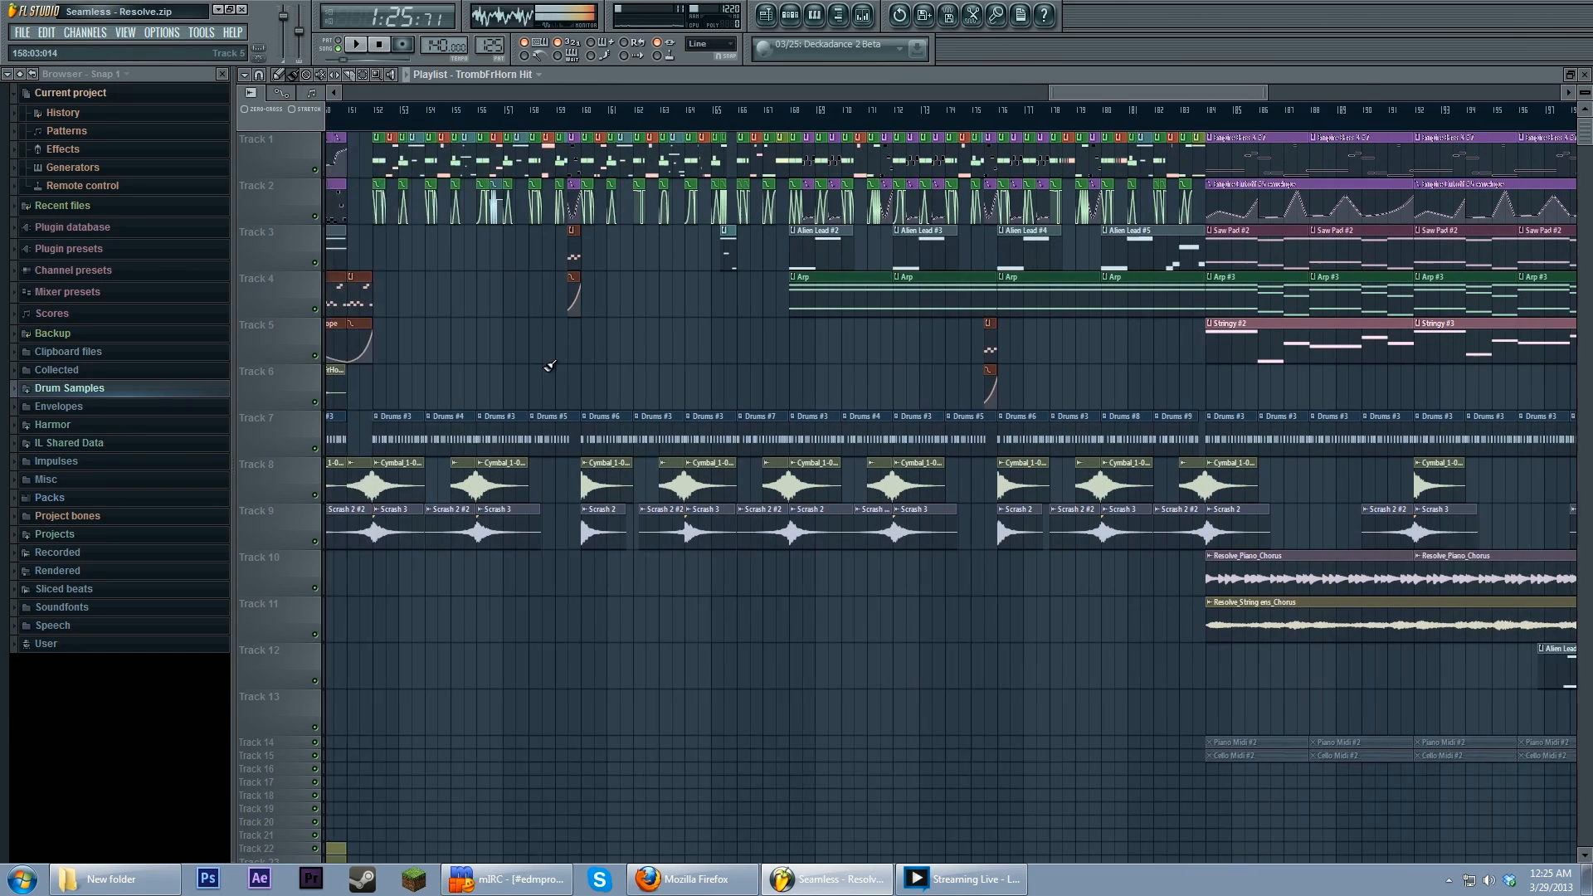
drag(947, 364, 600, 366)
drag(345, 374, 1024, 398)
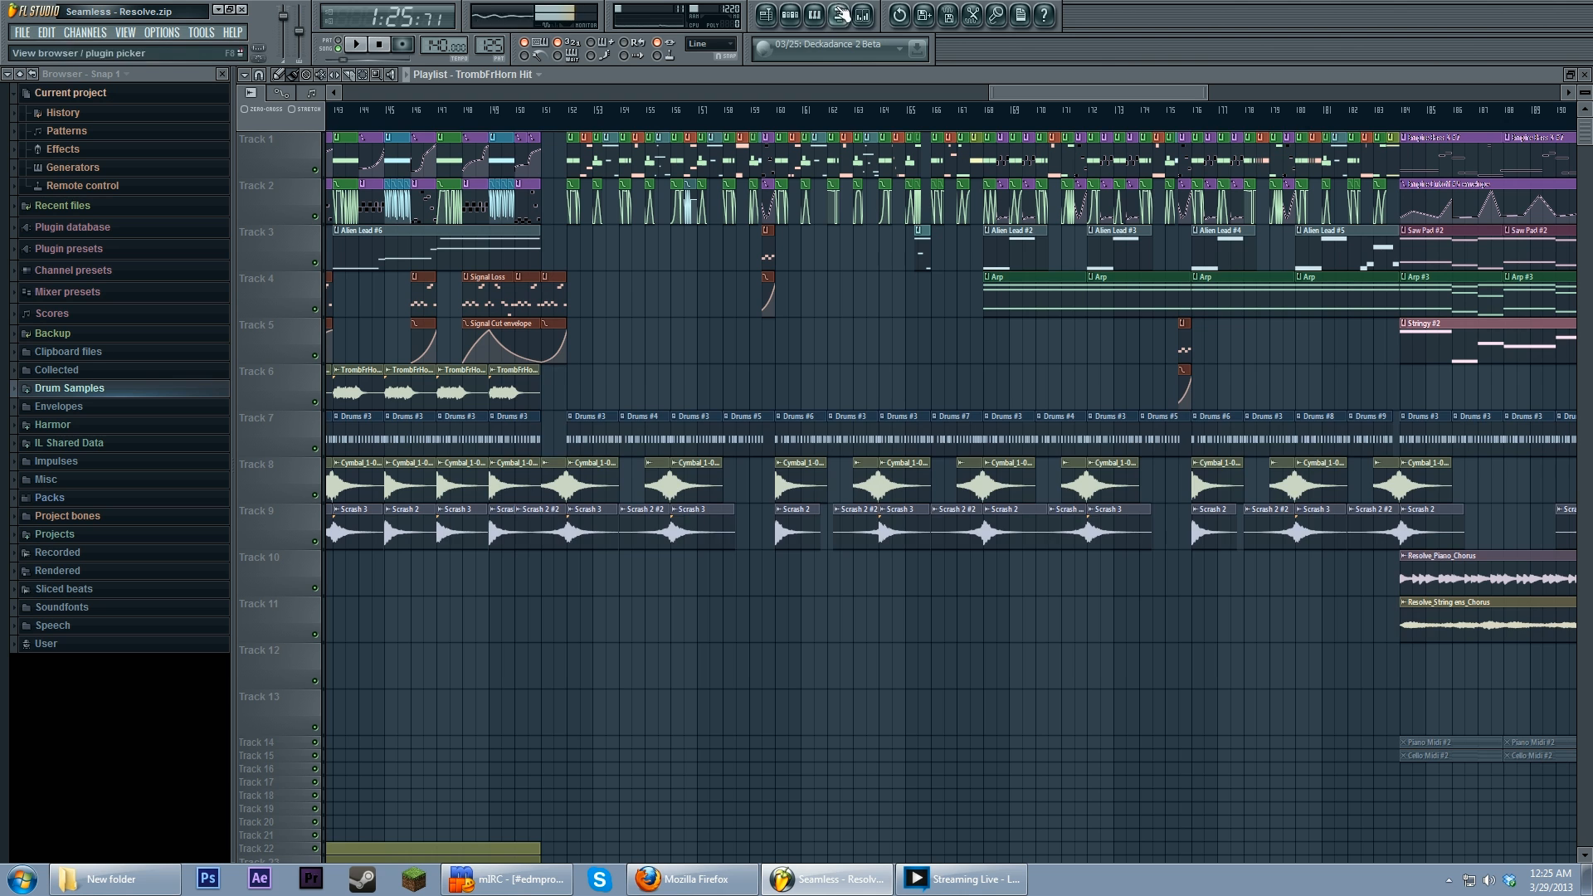
click(863, 14)
drag(851, 373, 850, 384)
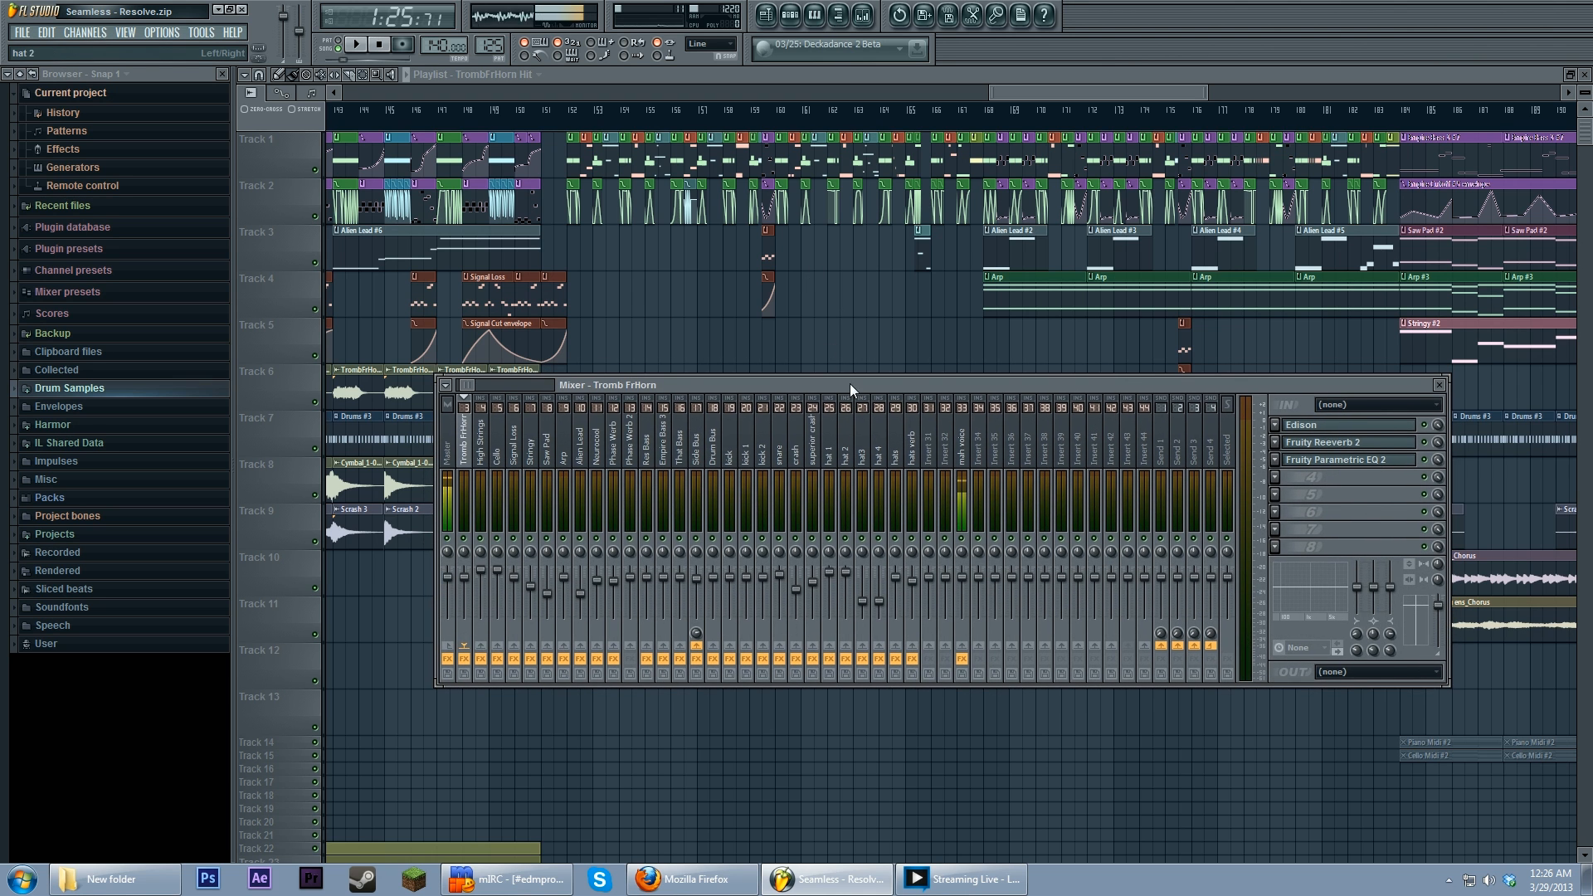
drag(469, 385, 461, 385)
key(F9)
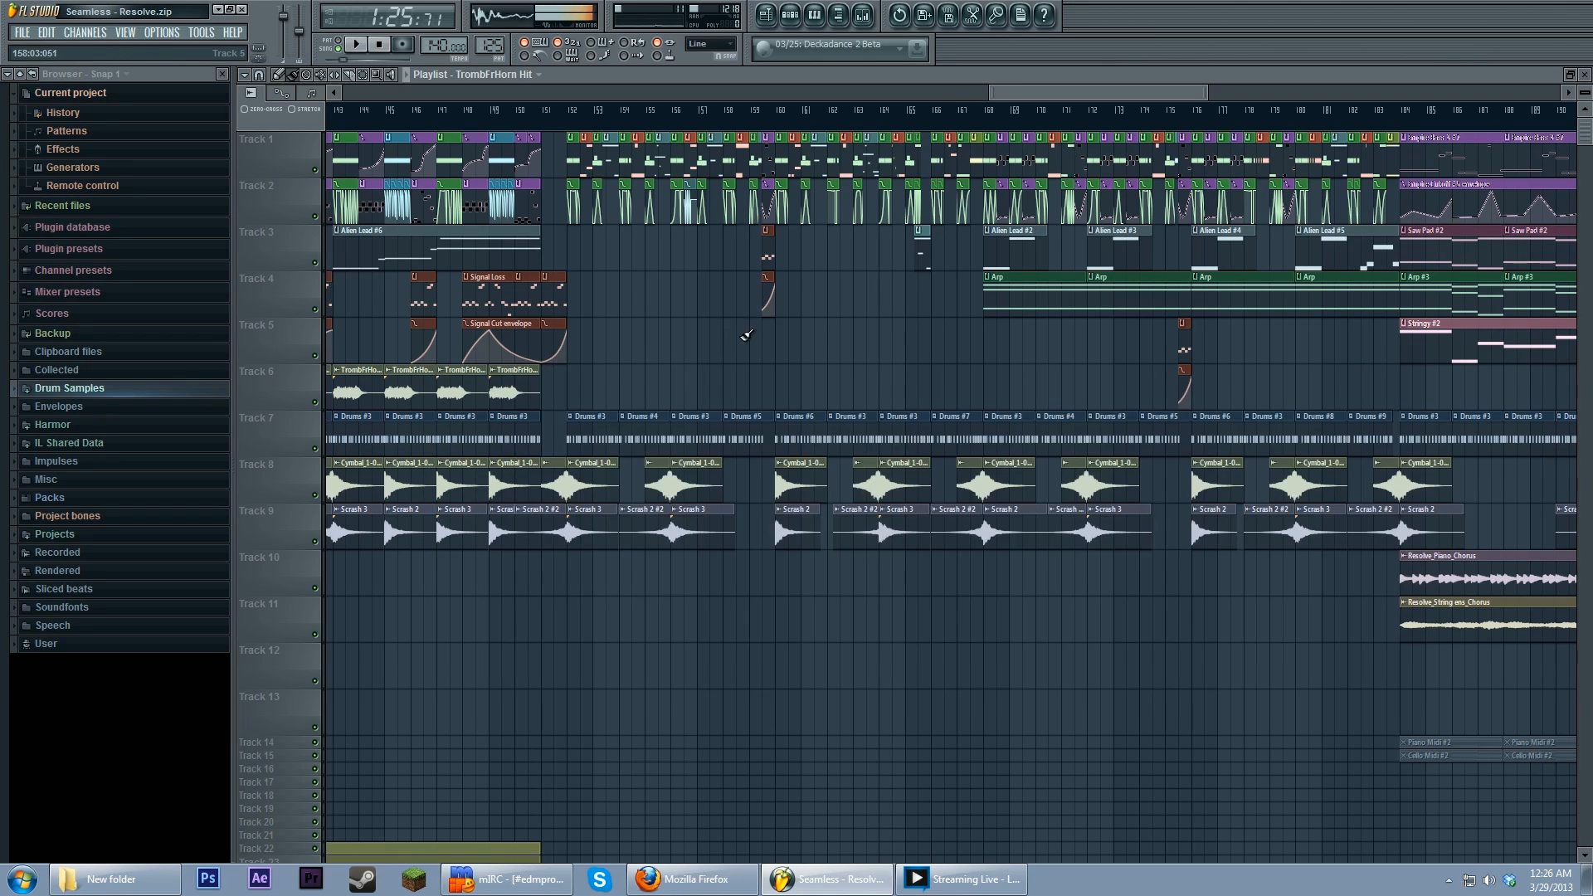
Step: Examine the whole arrangement and the section after the first drop, then place the playhead at bar 68
drag(749, 337, 751, 352)
scroll(755, 353, down, 5)
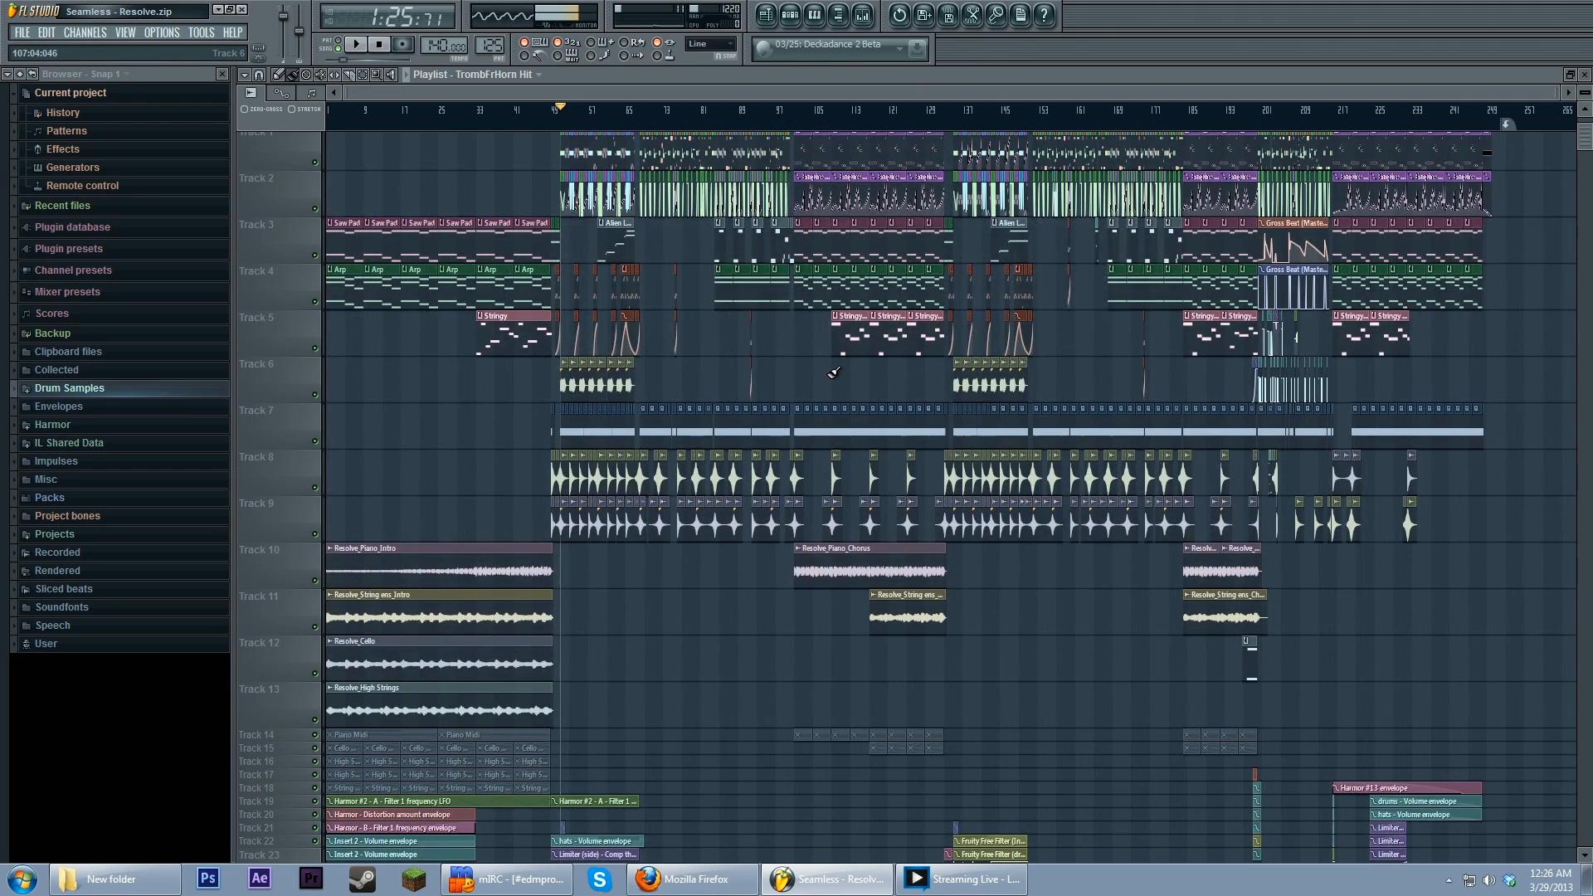
scroll(727, 386, up, 4)
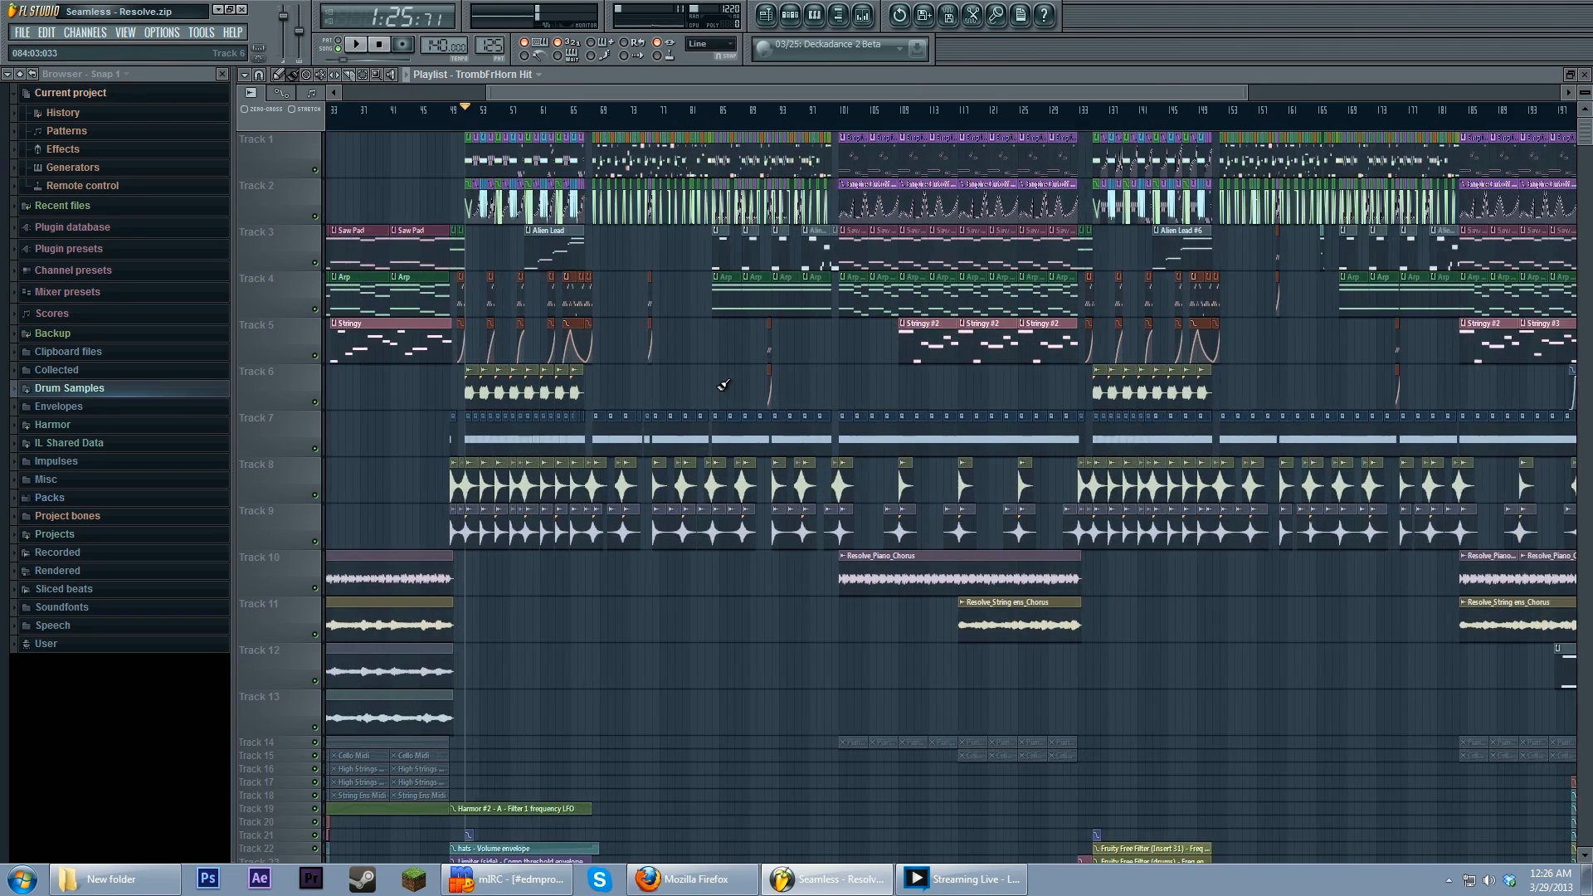
scroll(724, 365, left, 3)
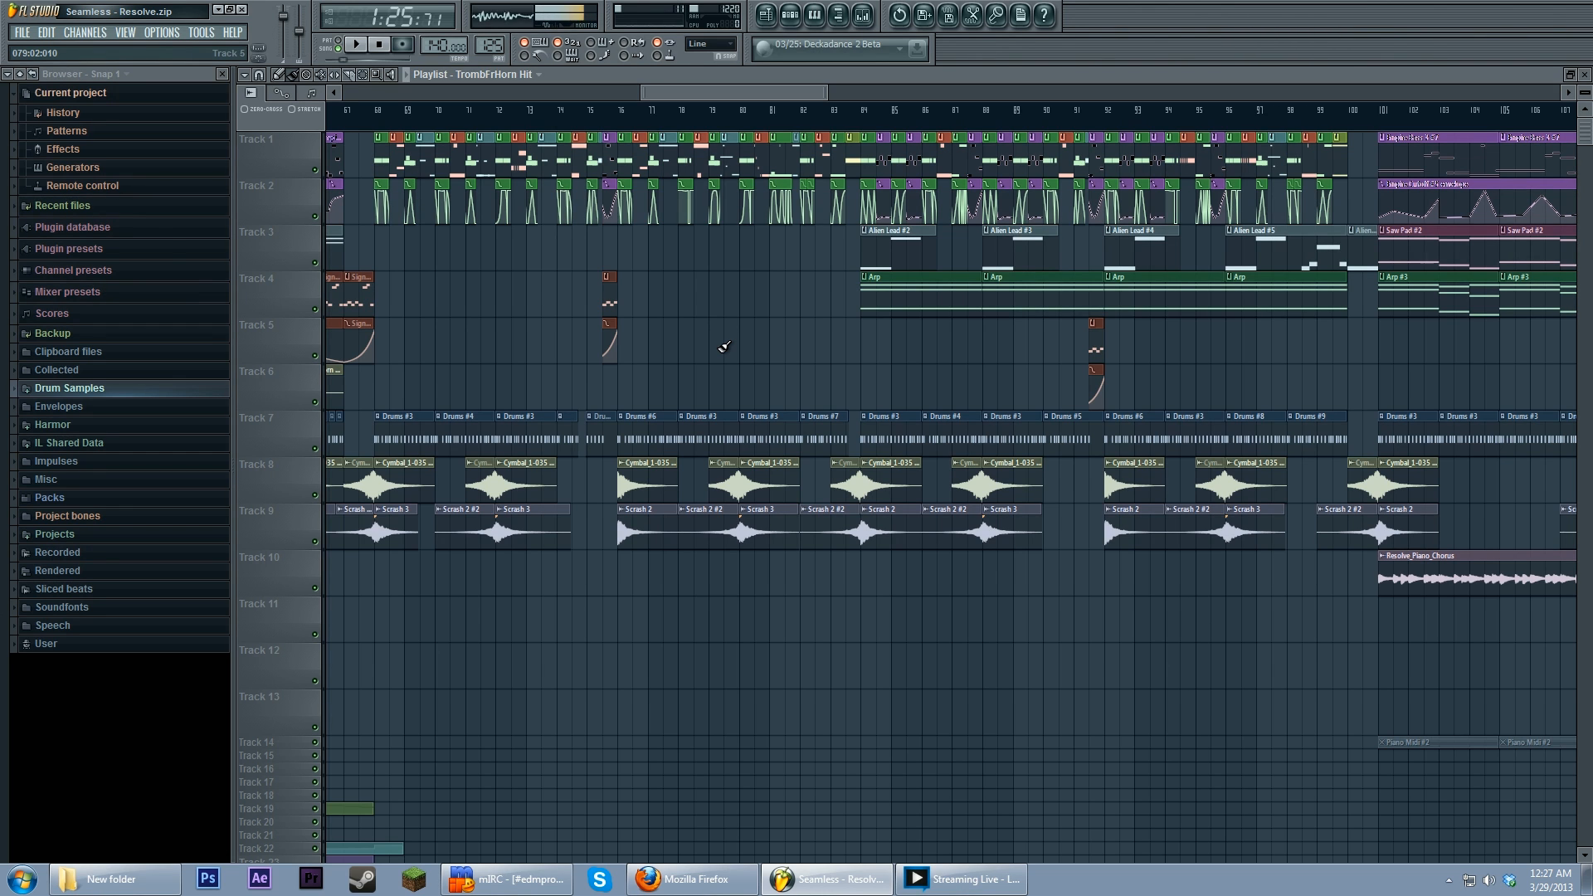
scroll(938, 371, right, 1)
drag(927, 370, 919, 370)
drag(1074, 366, 715, 365)
drag(1024, 368, 1260, 367)
scroll(1024, 352, left, 3)
click(703, 110)
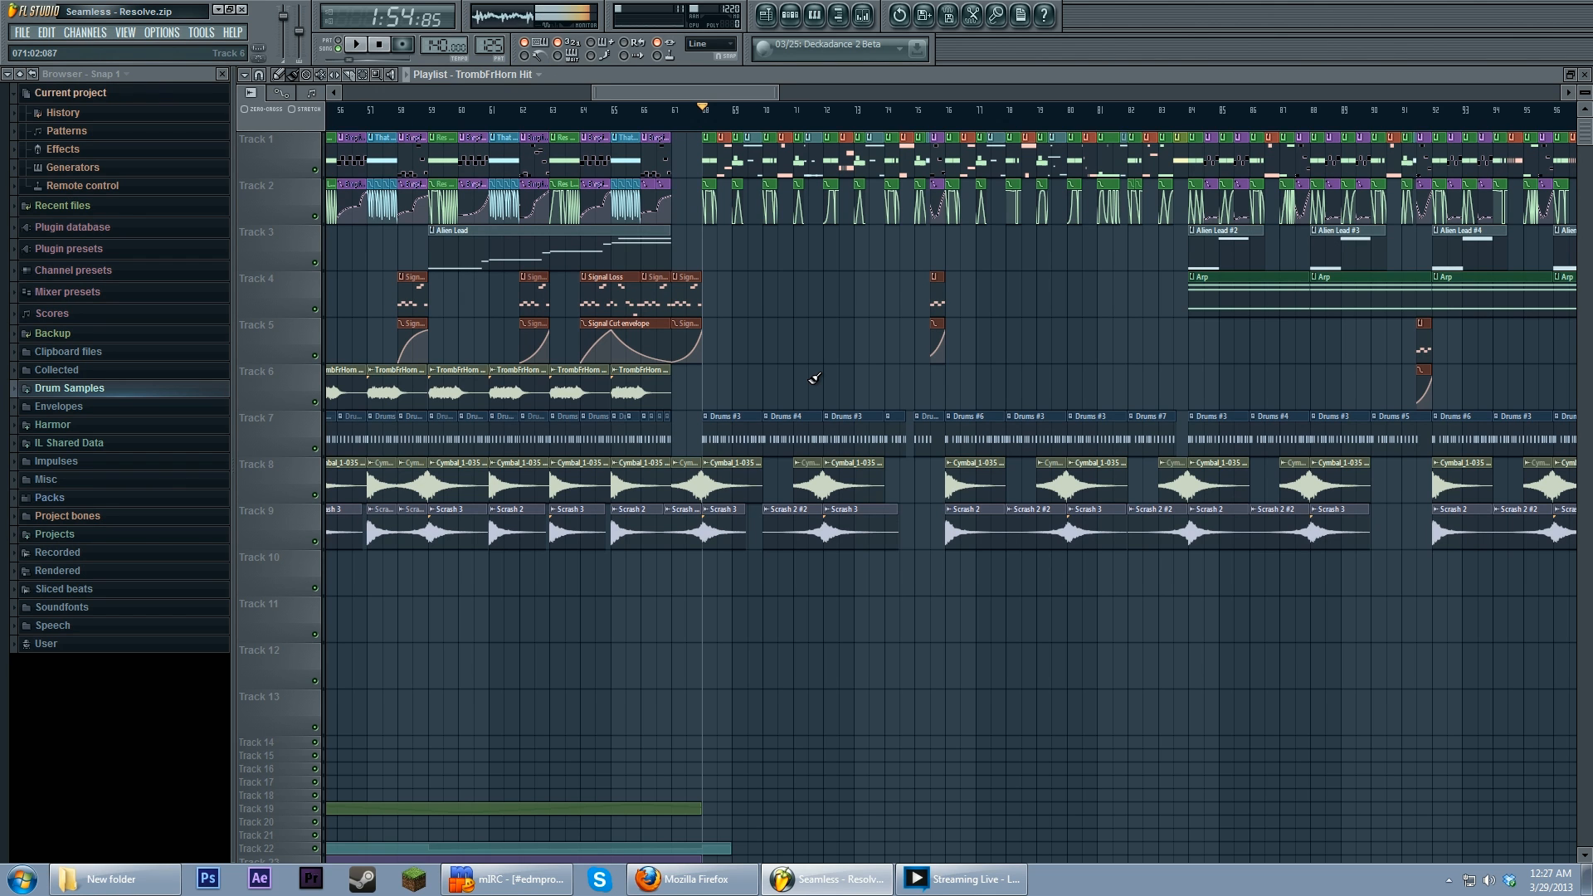
Step: Show the mixer, switch to the Streaming Live recording window and open its Announce options
key(F9)
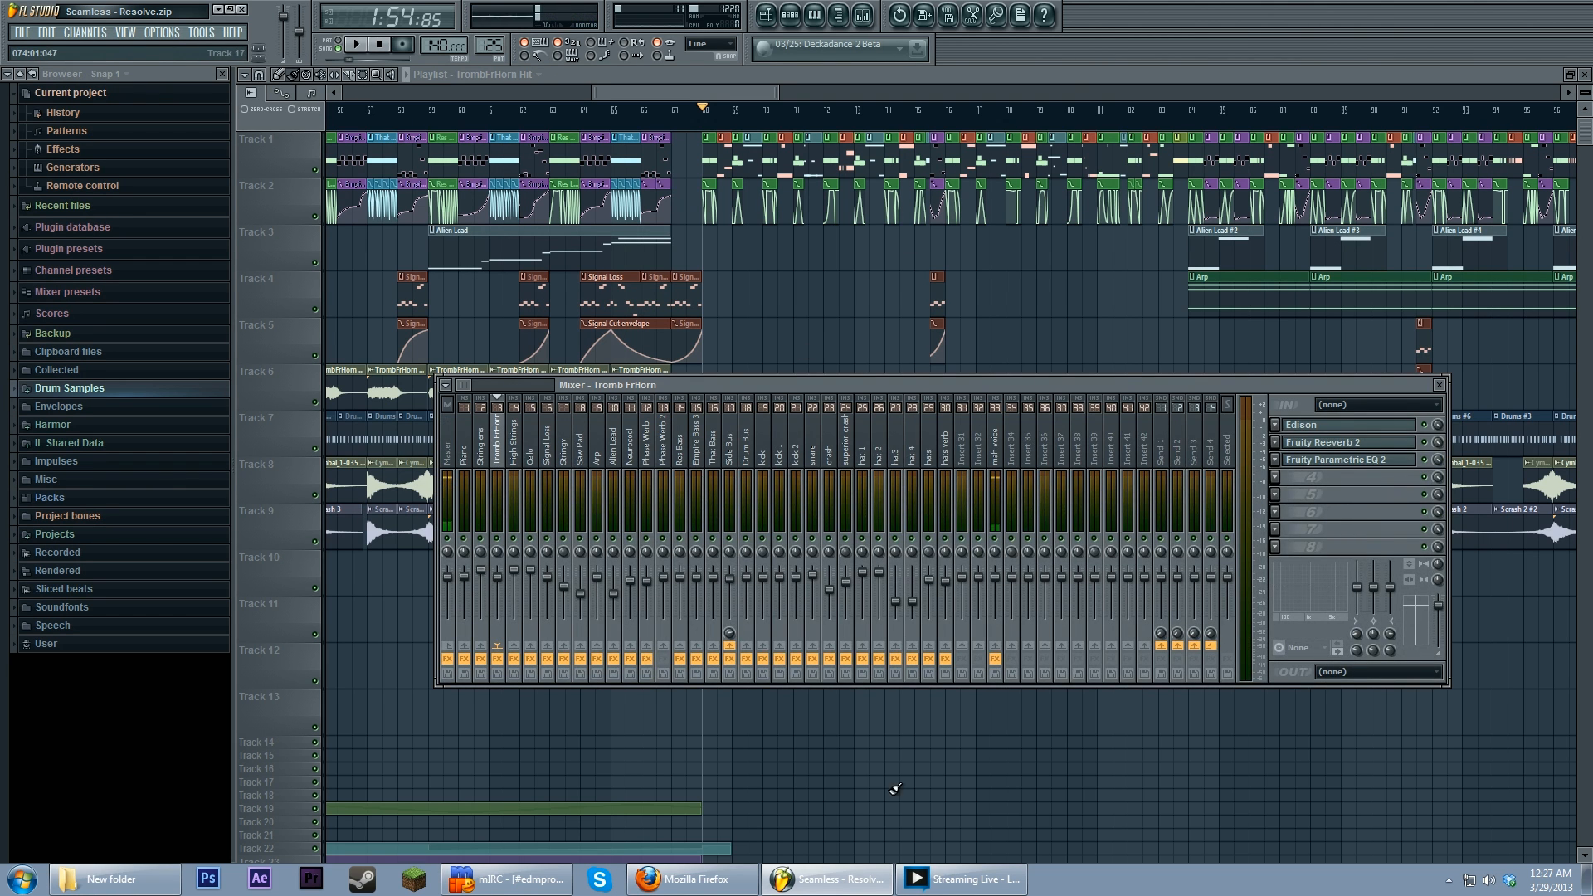
click(962, 879)
click(479, 107)
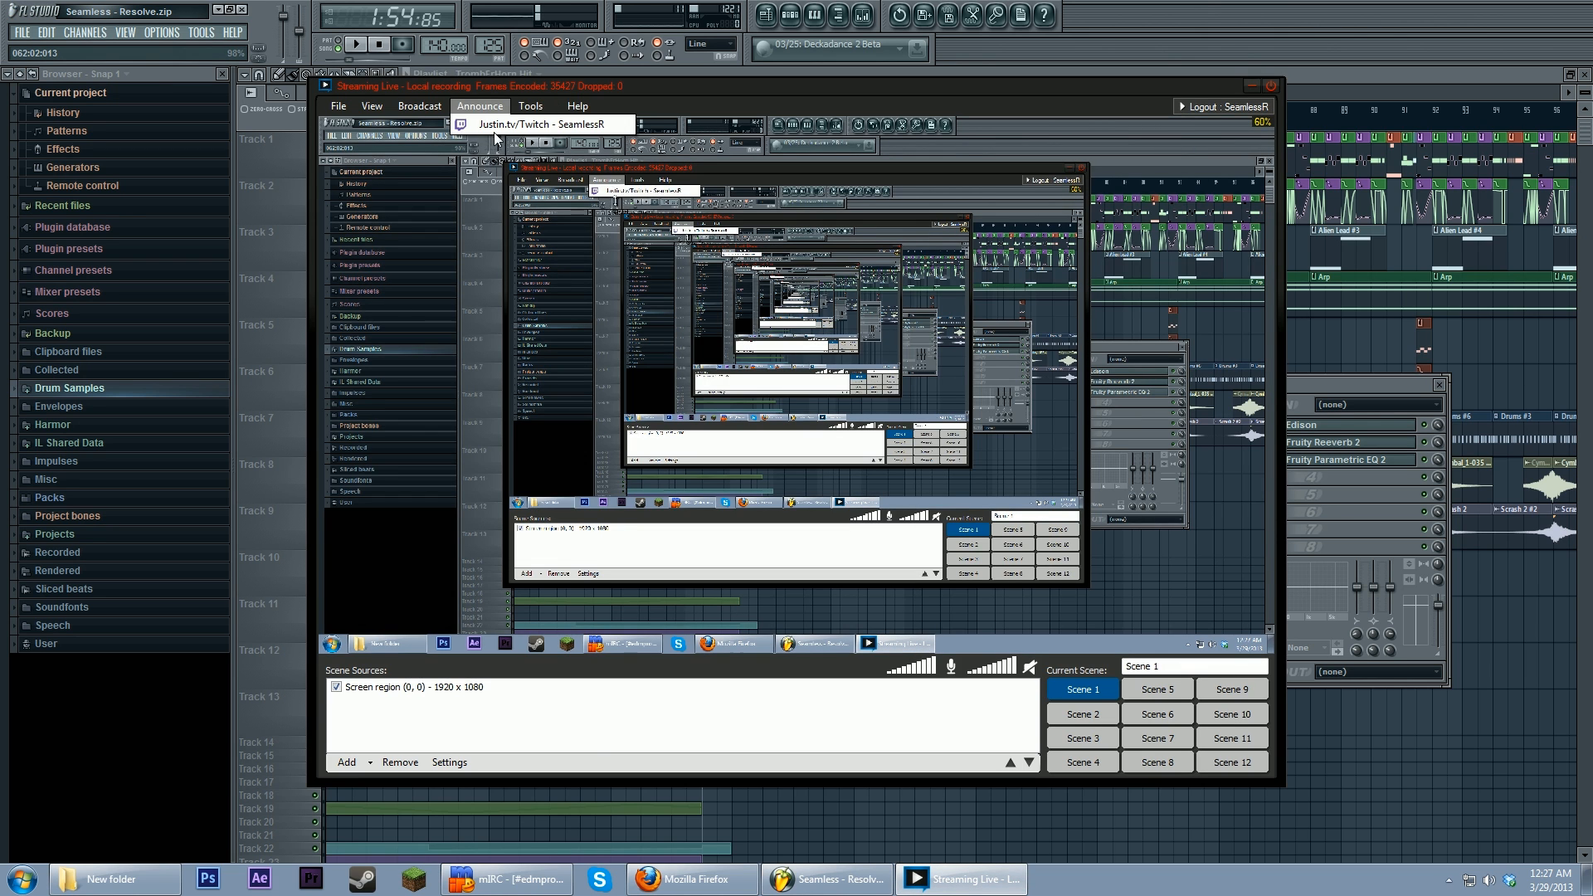